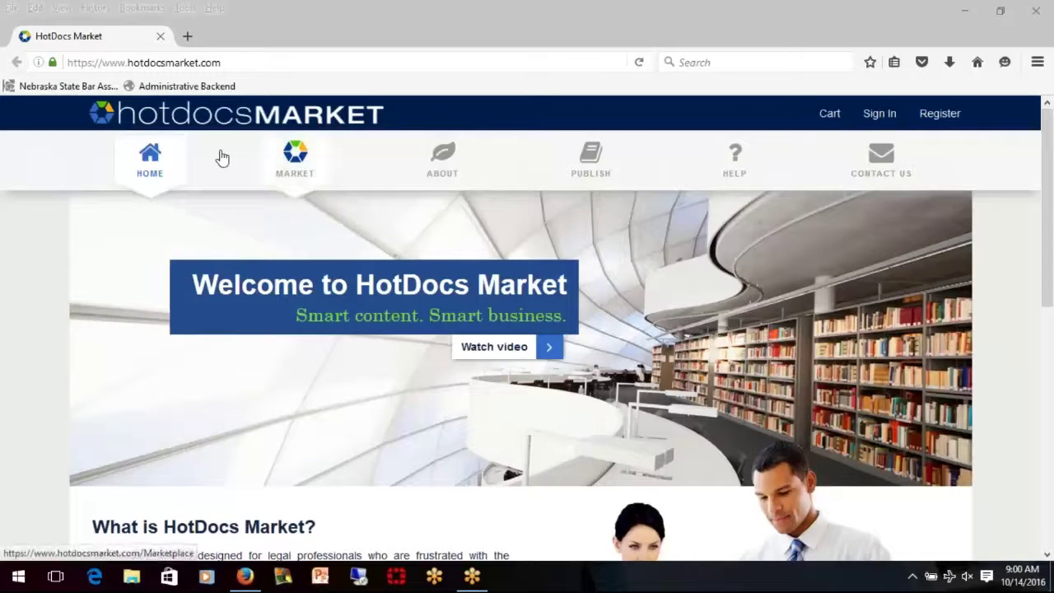
# - Sign in to the HotDocs Market account with the e-mail address and password, and dismiss the offer to remember the password
pyautogui.click(877, 120)
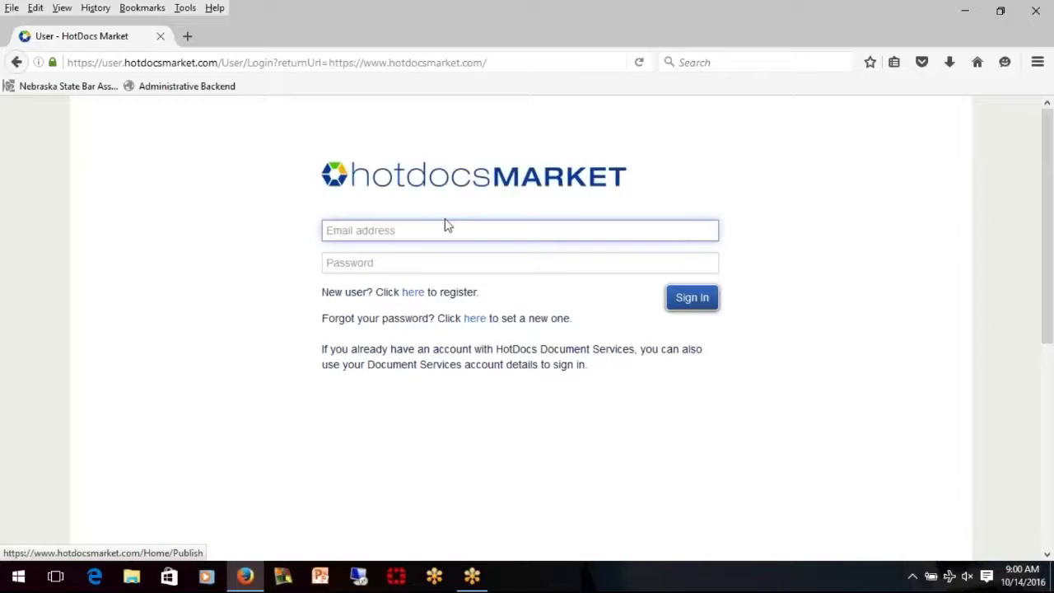
pyautogui.click(436, 230)
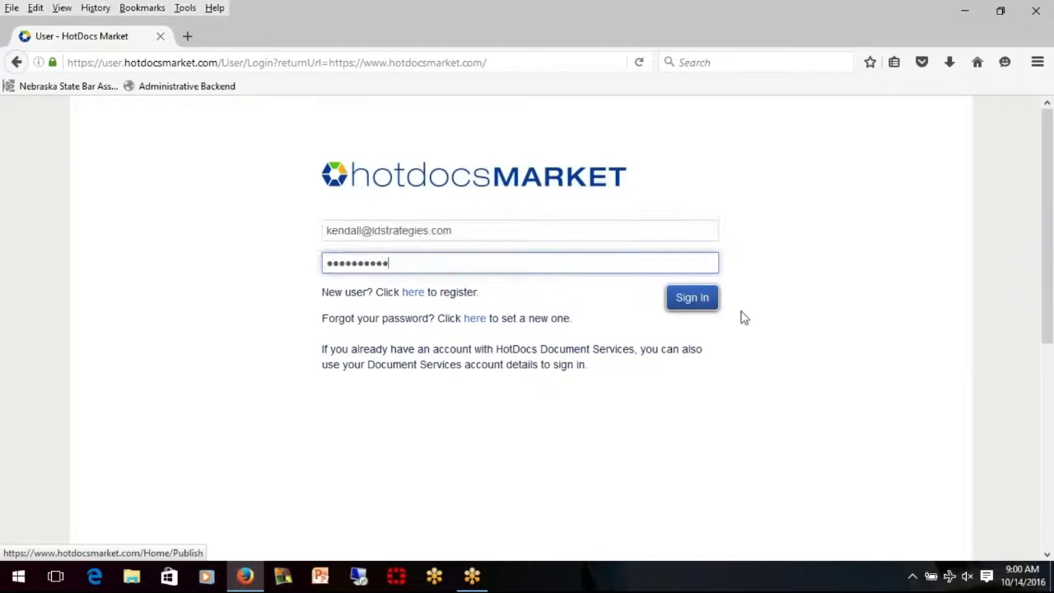
pyautogui.click(698, 305)
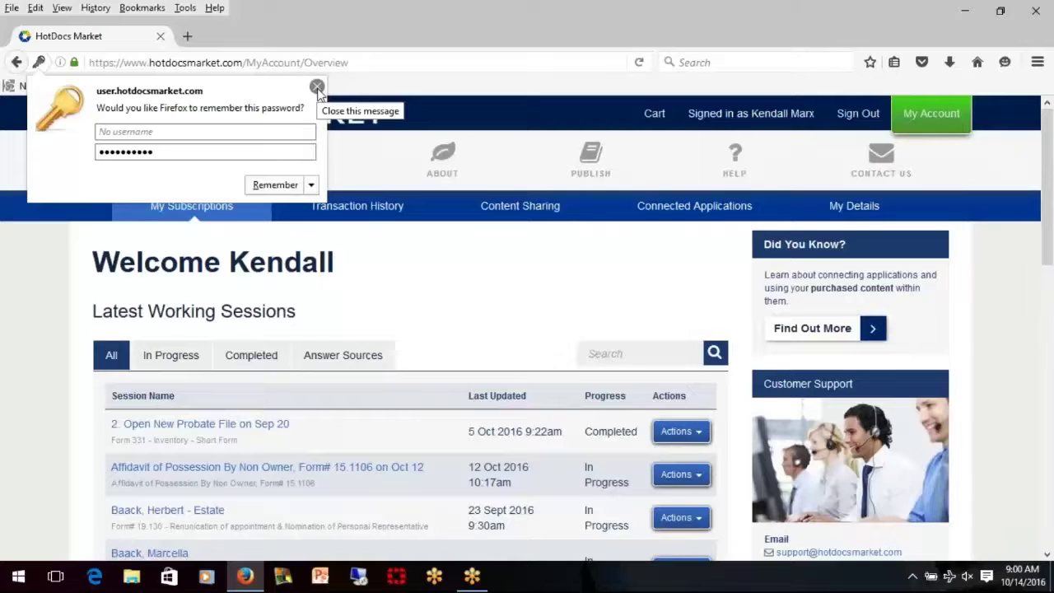
pyautogui.click(318, 89)
# - Open the NebDocs library under My Subscriptions and expand its Probate System V folder
pyautogui.scroll(-10, 195, 354)
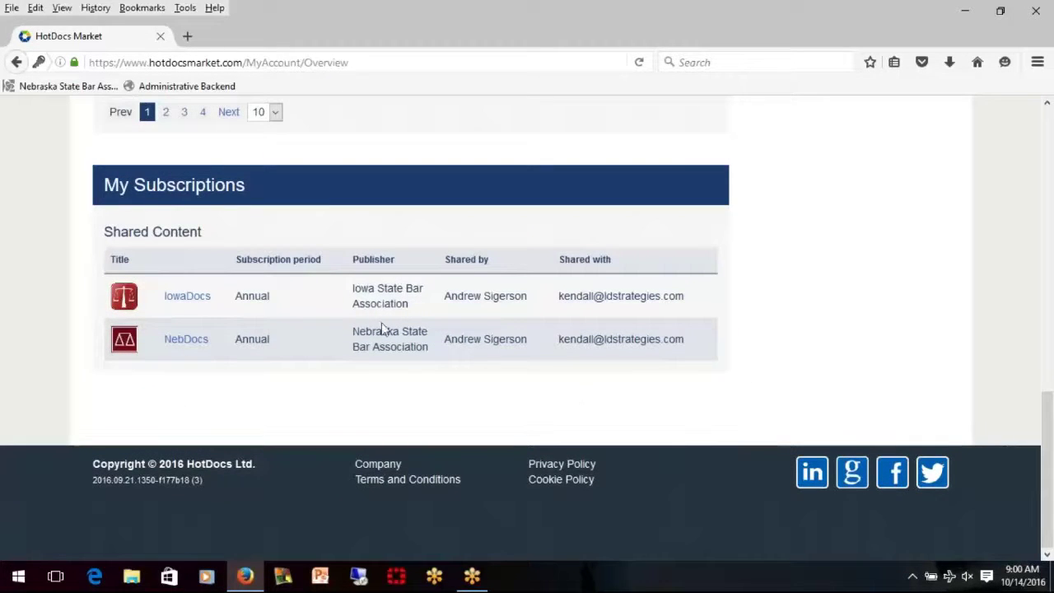
pyautogui.click(188, 346)
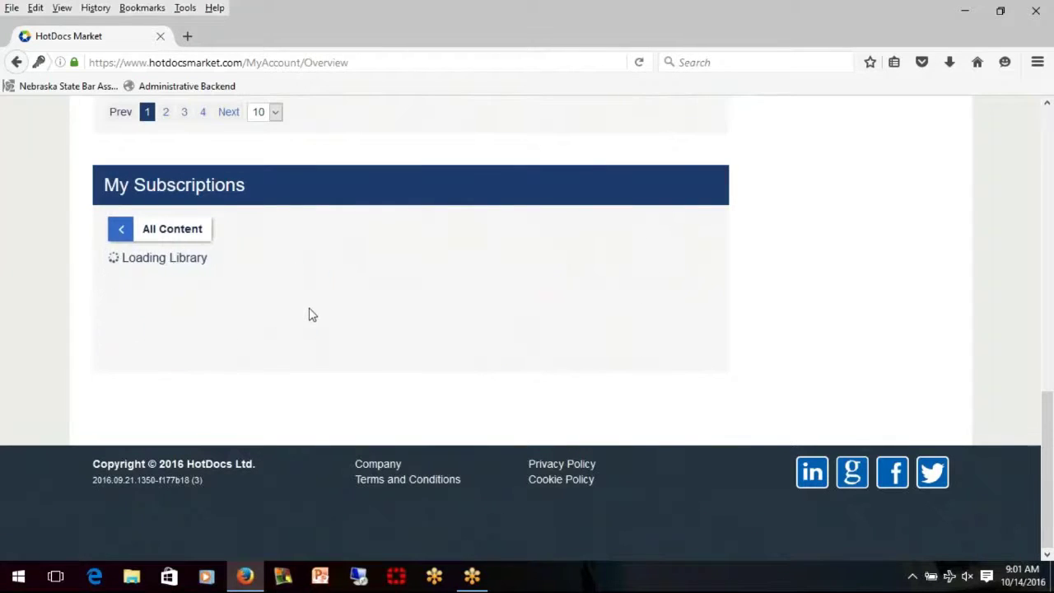
pyautogui.scroll(-3, 348, 312)
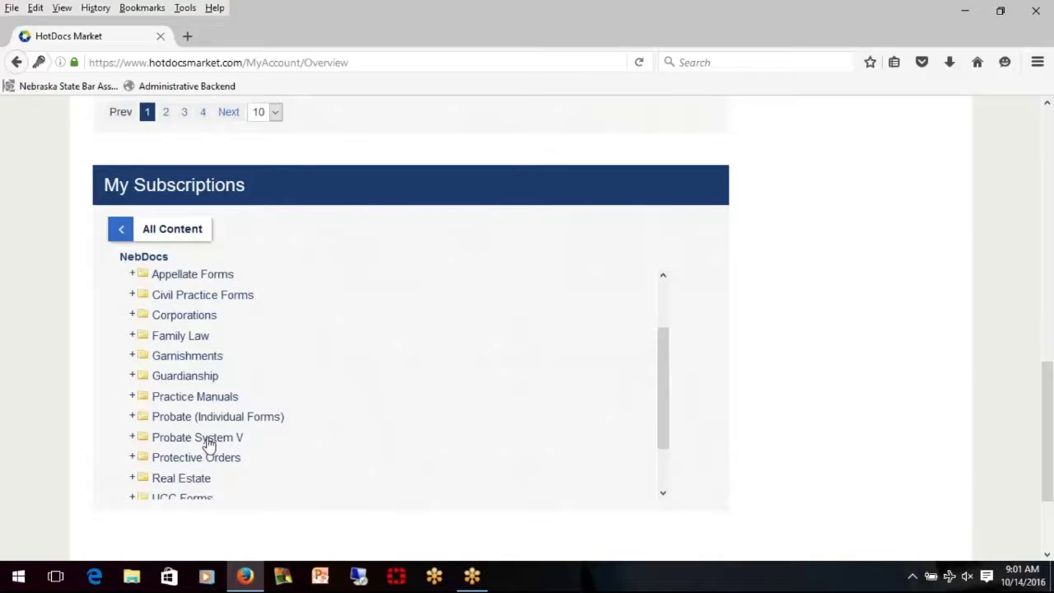
pyautogui.click(166, 438)
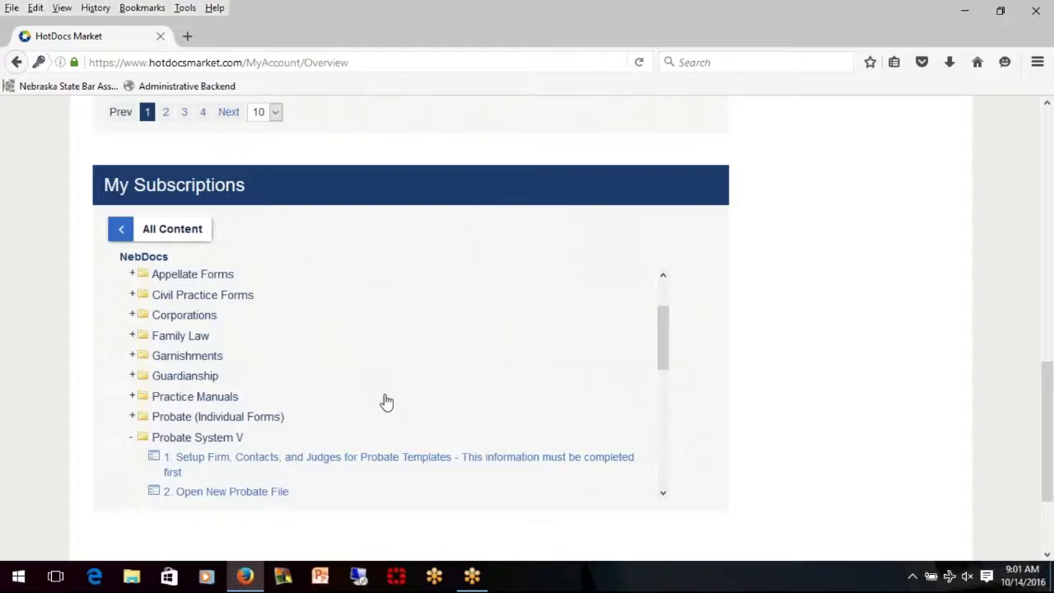
# - Open the template for setting up firm, contacts and judges, editing the existing Firm01 answer source with the updated template
pyautogui.scroll(-1, 387, 402)
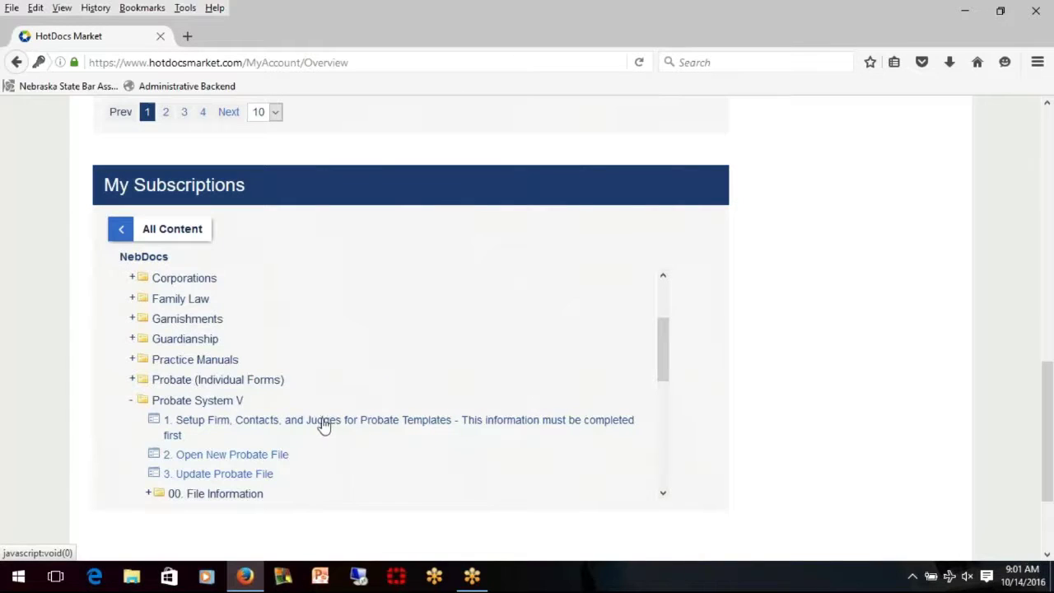
pyautogui.click(363, 424)
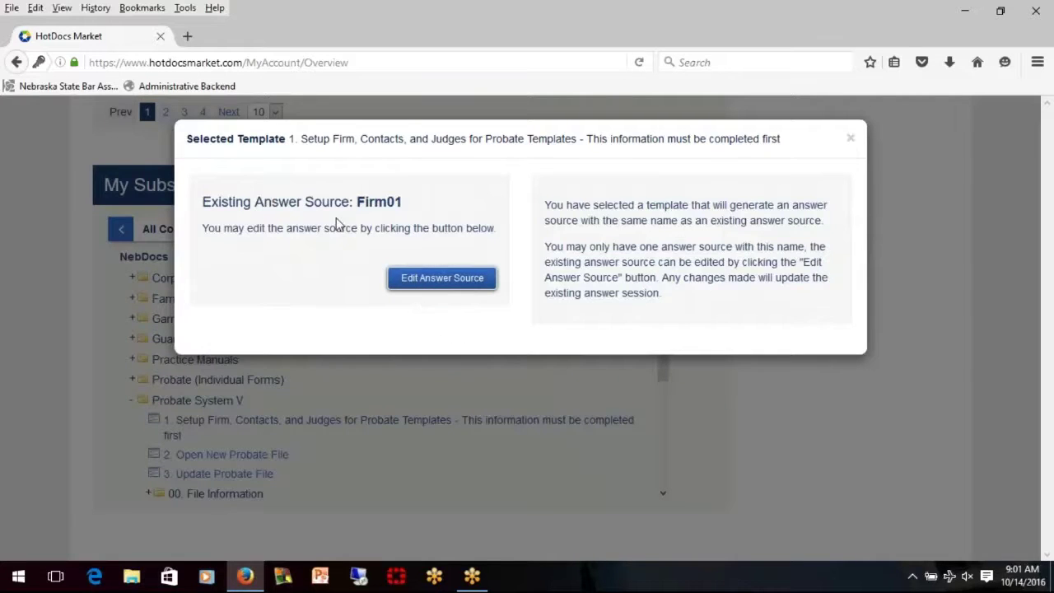
pyautogui.click(416, 280)
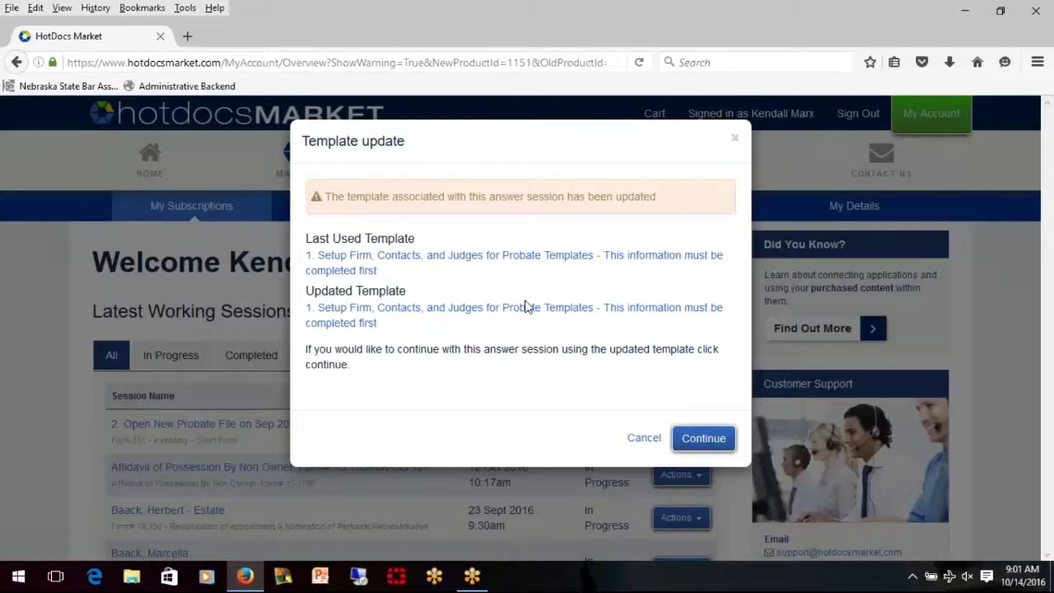
pyautogui.click(697, 438)
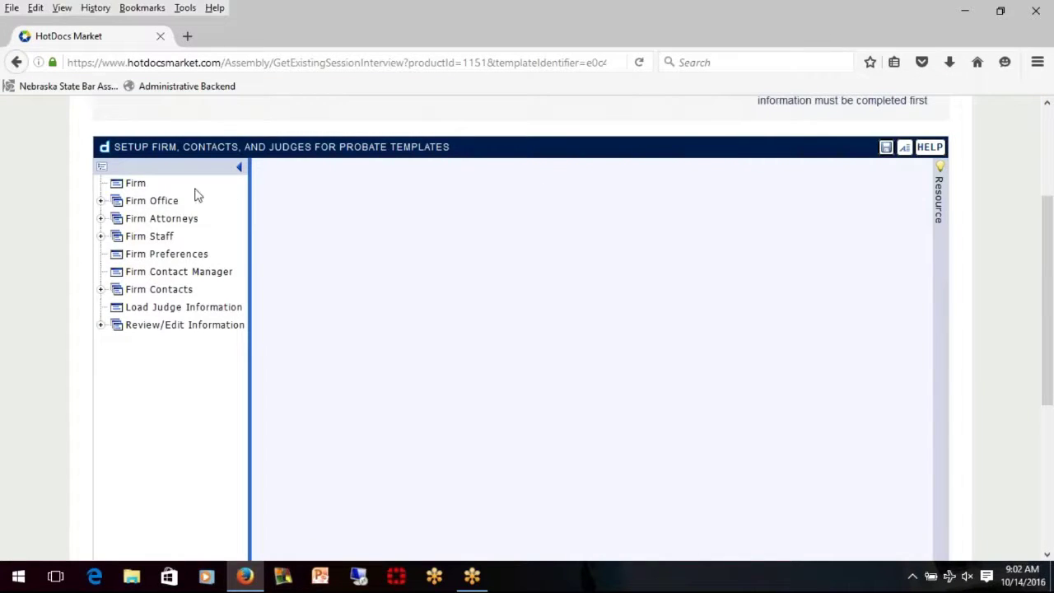
# - Expand the Firm Office and Firm Attorneys entries in the outline, and set the number of offices to 1 on the Firm page
pyautogui.click(101, 202)
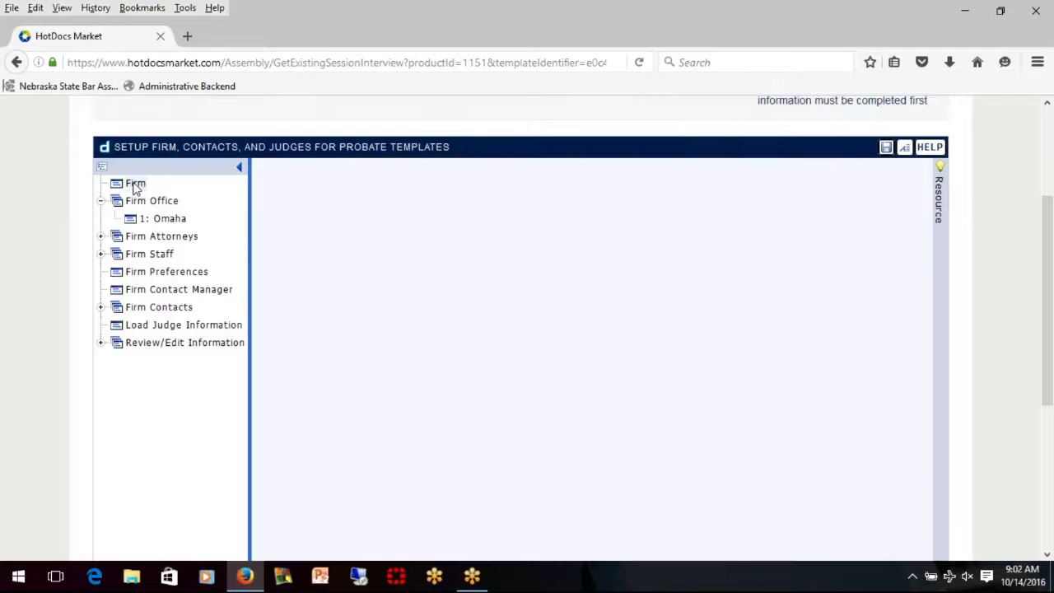
pyautogui.click(165, 218)
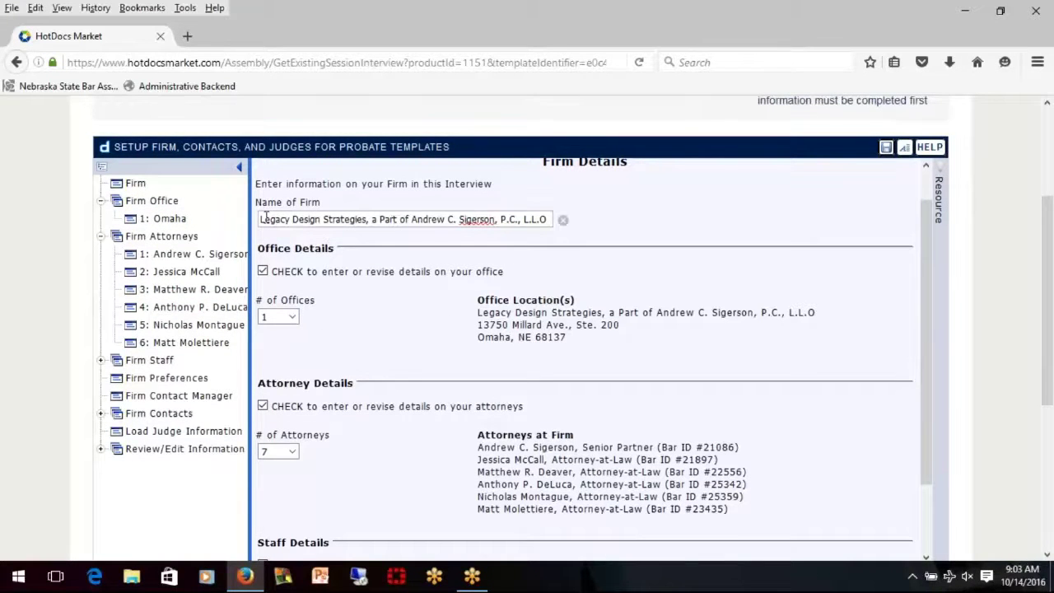
pyautogui.click(280, 317)
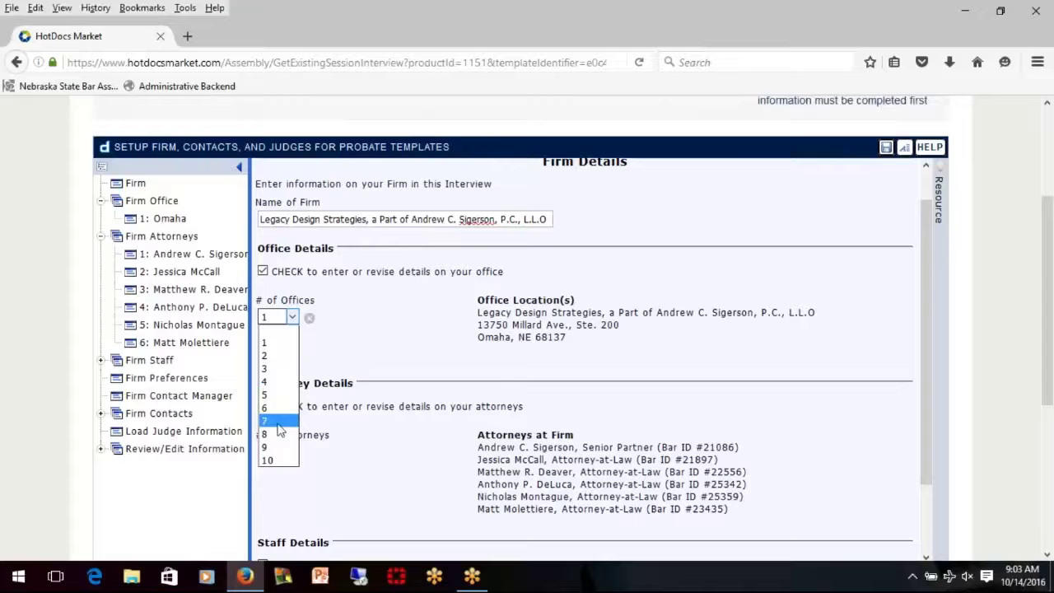
pyautogui.click(275, 343)
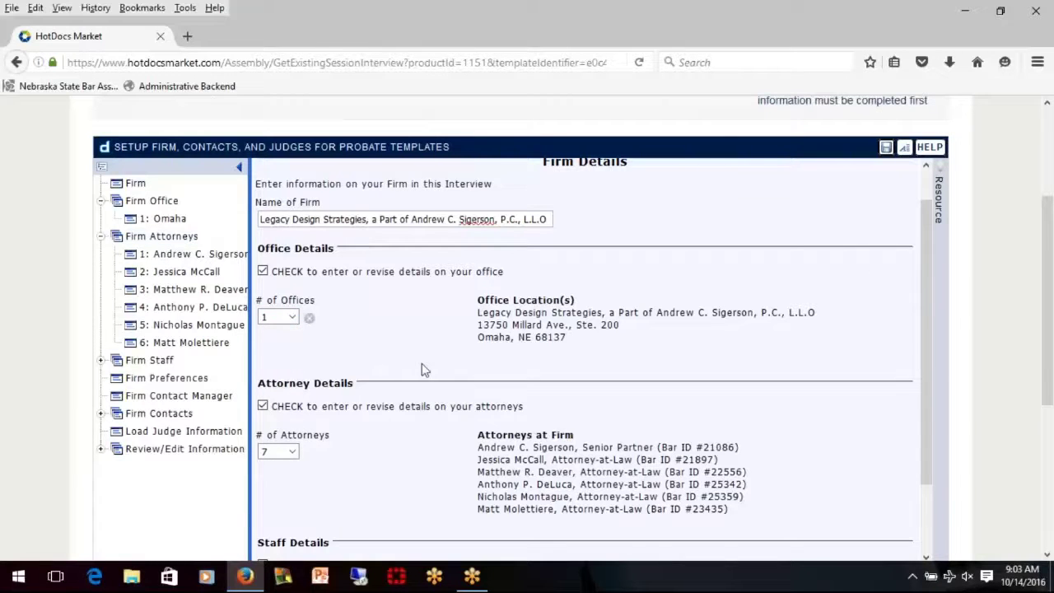
# - Review the attorney and staff details on the Firm page, and collapse the Firm Attorneys entries in the outline
pyautogui.scroll(-1, 419, 363)
pyautogui.scroll(-1, 357, 396)
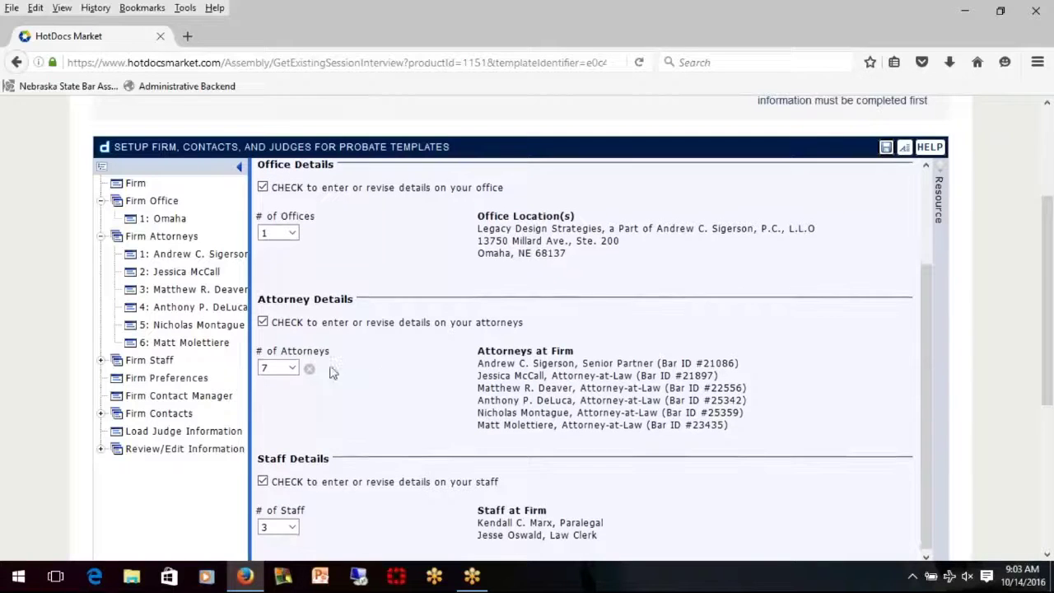
pyautogui.scroll(-5, 421, 397)
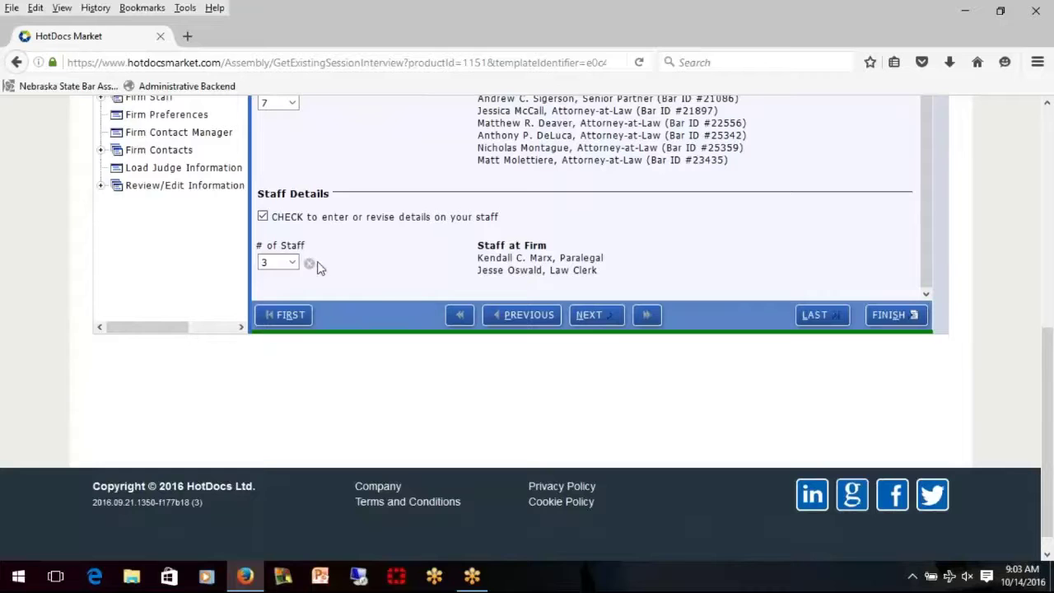
pyautogui.scroll(3, 293, 244)
pyautogui.scroll(5, 306, 250)
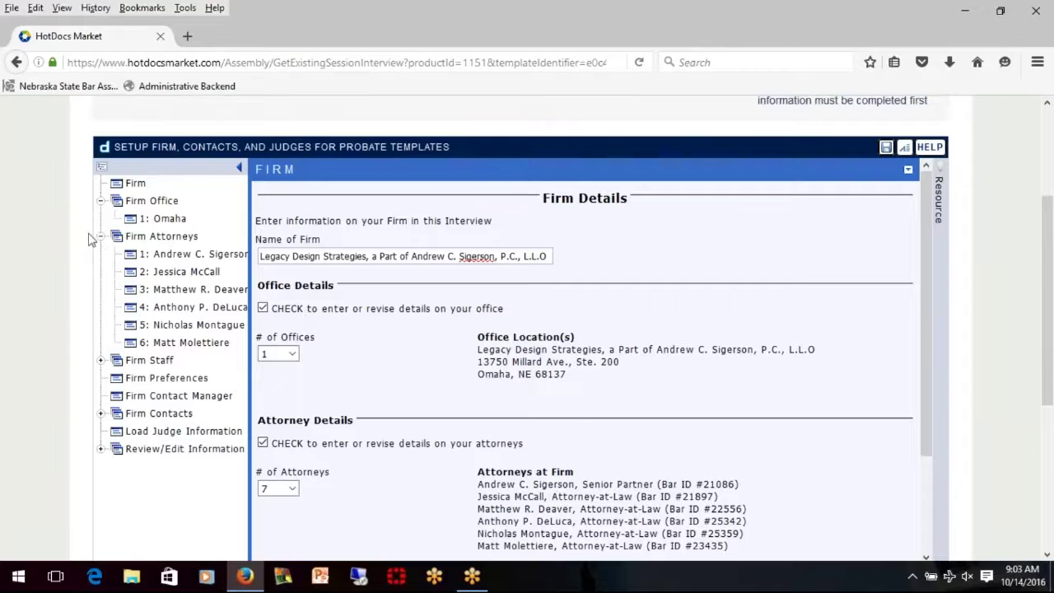
pyautogui.click(100, 236)
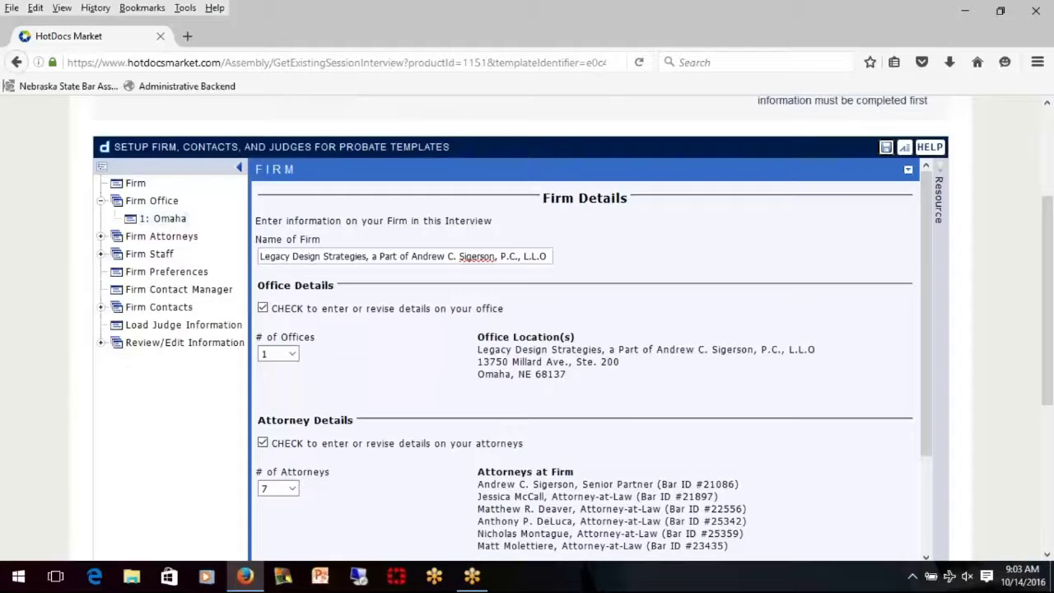
pyautogui.click(100, 200)
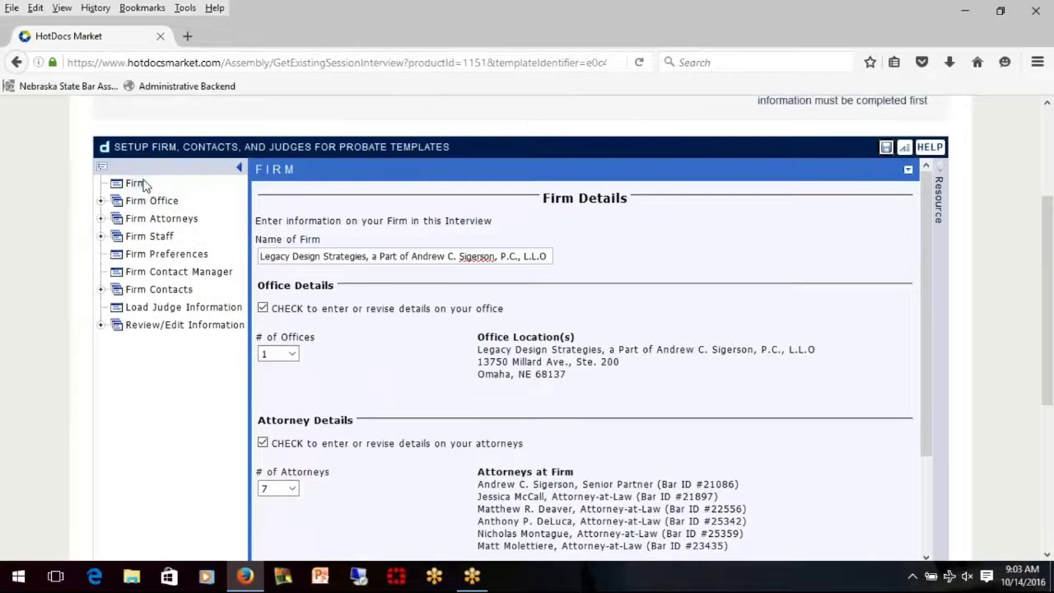
pyautogui.click(99, 201)
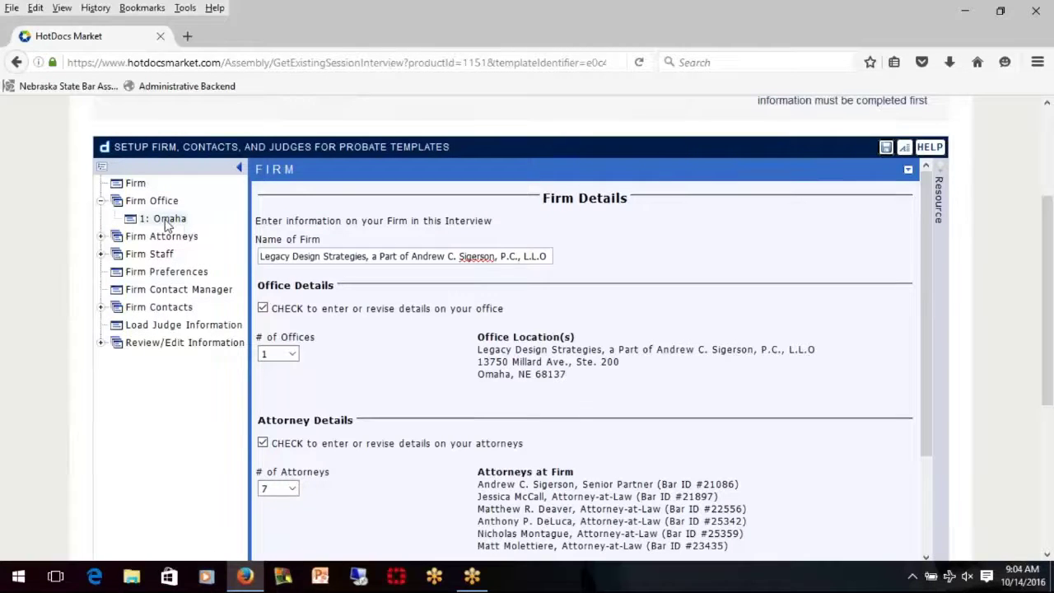
# - Go on to the Omaha office page and review its location, office type, address, phone and fax details
pyautogui.scroll(-6, 420, 362)
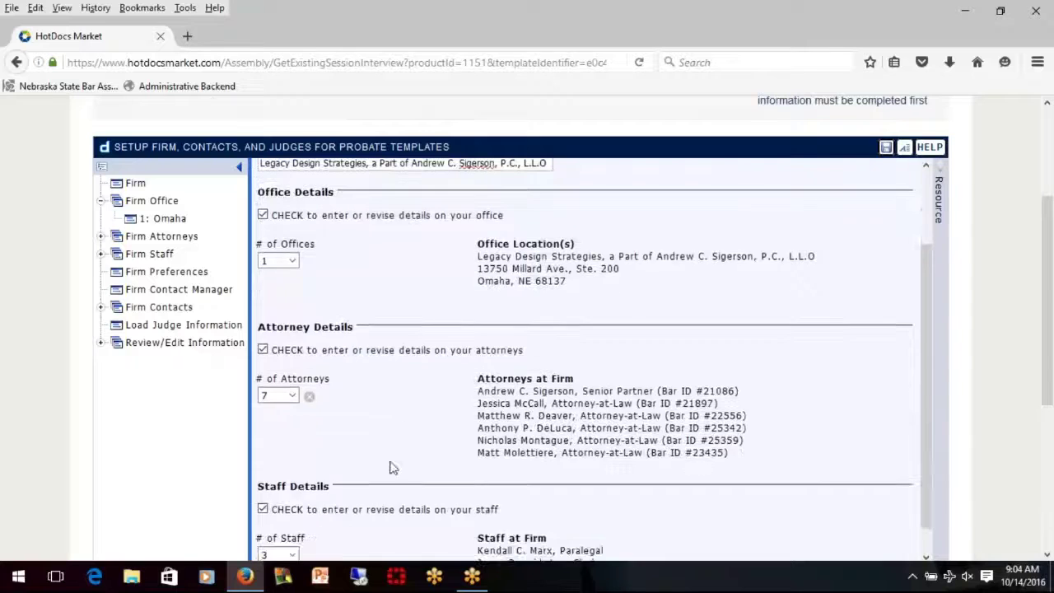
pyautogui.scroll(-2, 421, 428)
pyautogui.scroll(4, 400, 370)
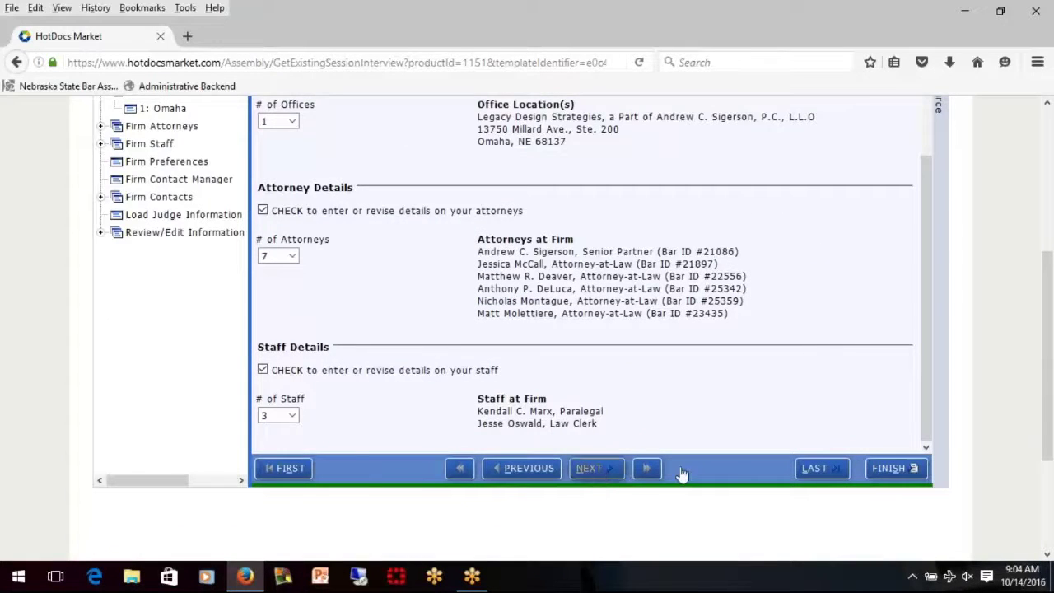
pyautogui.click(648, 469)
pyautogui.scroll(3, 518, 298)
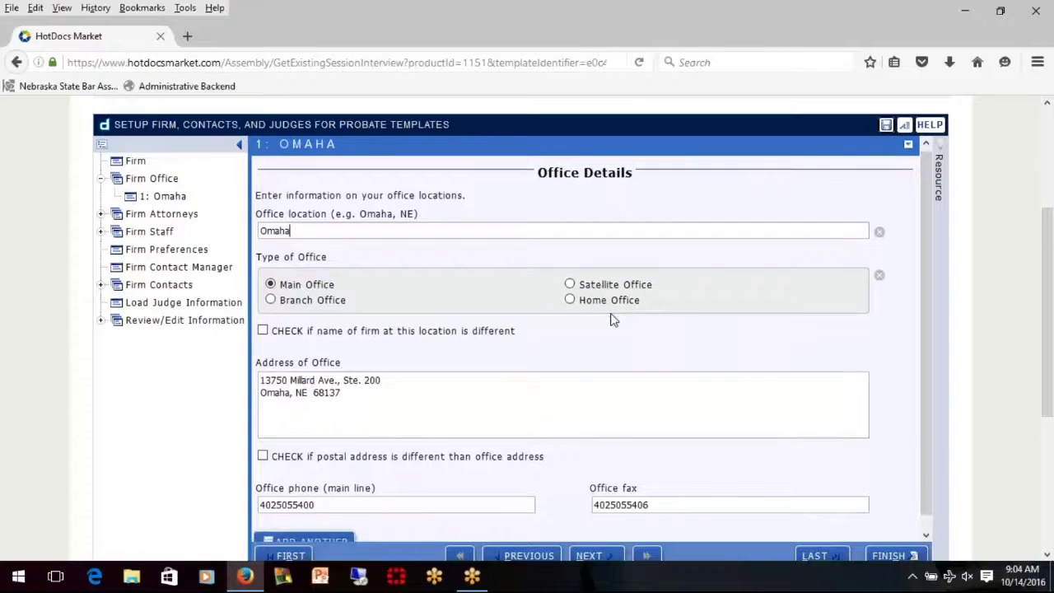
pyautogui.scroll(-1, 614, 317)
pyautogui.scroll(-2, 527, 454)
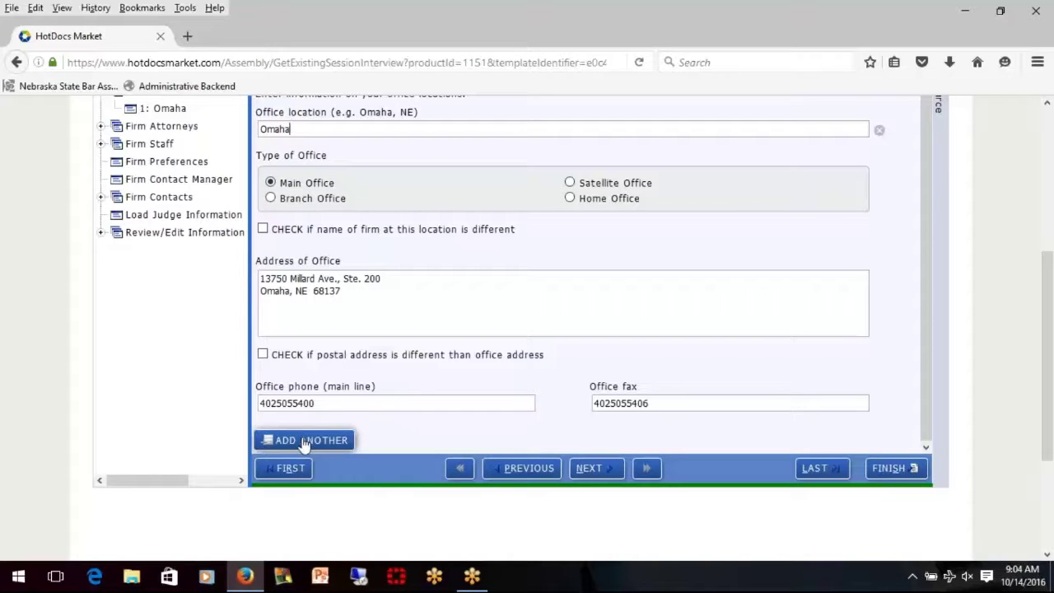
# - Go on to the first attorney's details and add another, blank attorney entry
pyautogui.click(588, 470)
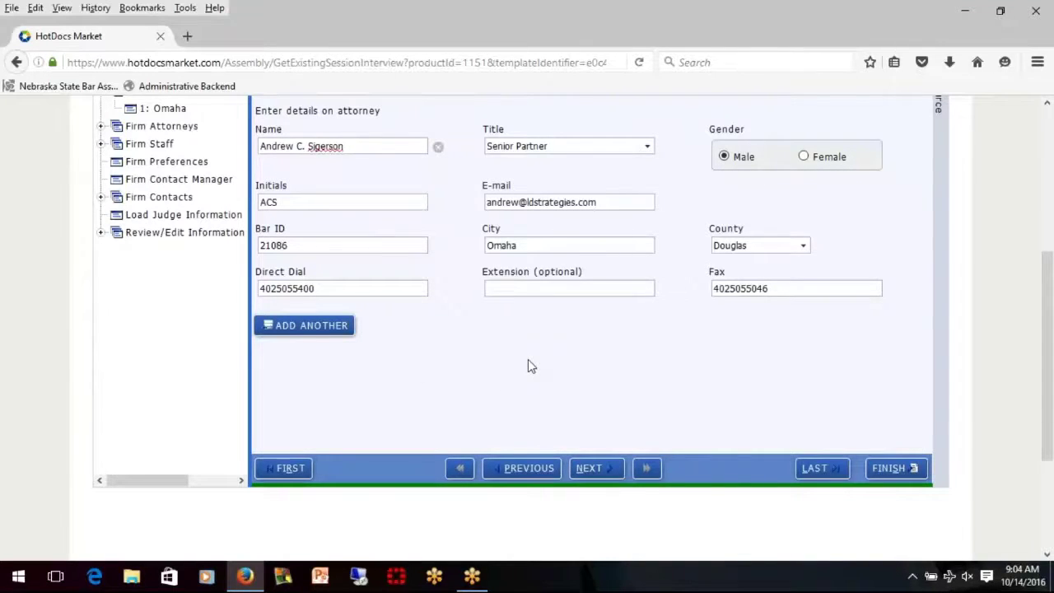
pyautogui.scroll(2, 528, 360)
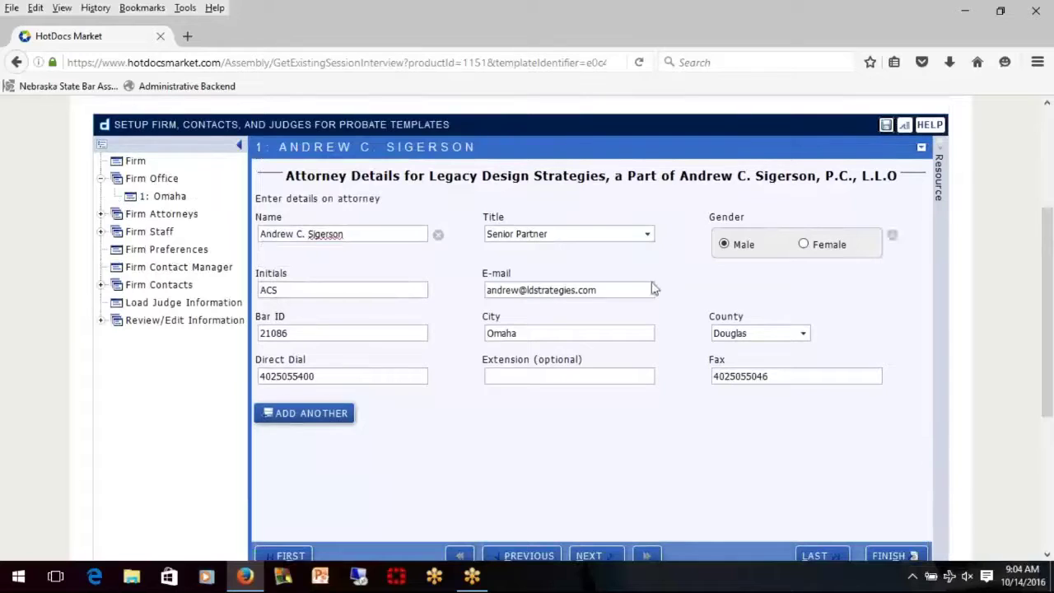
pyautogui.click(339, 419)
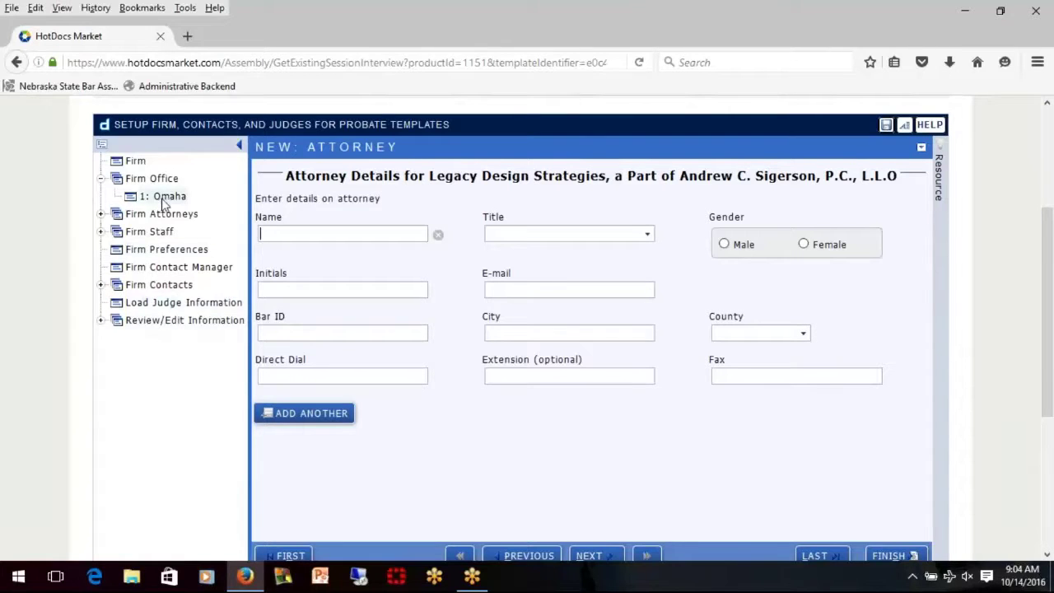
# - Collapse the Firm Office entries, return to the Firm page and review its office, attorney and staff details
pyautogui.click(101, 178)
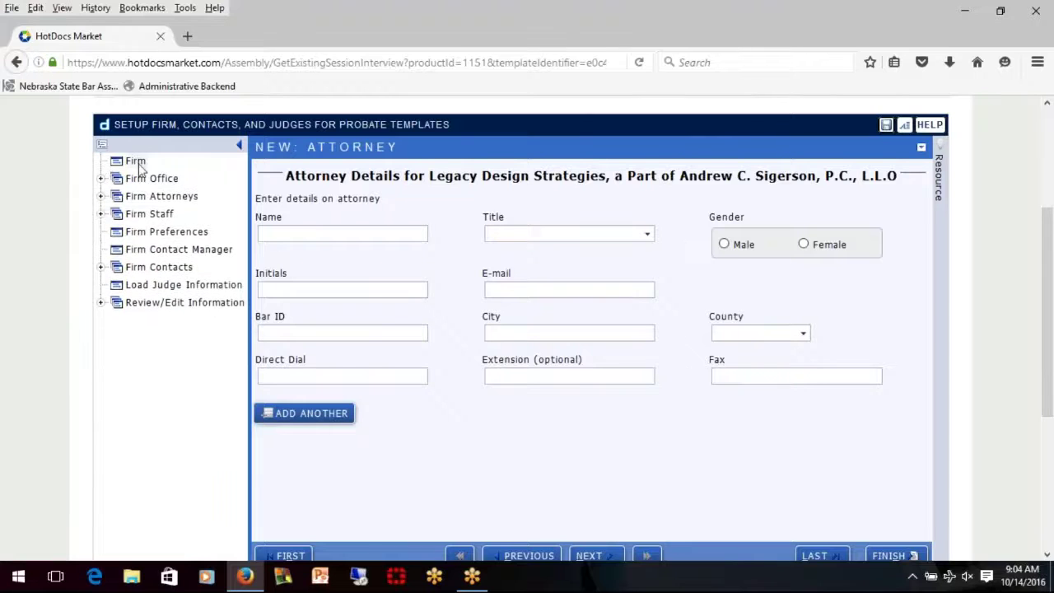
pyautogui.scroll(-3, 299, 371)
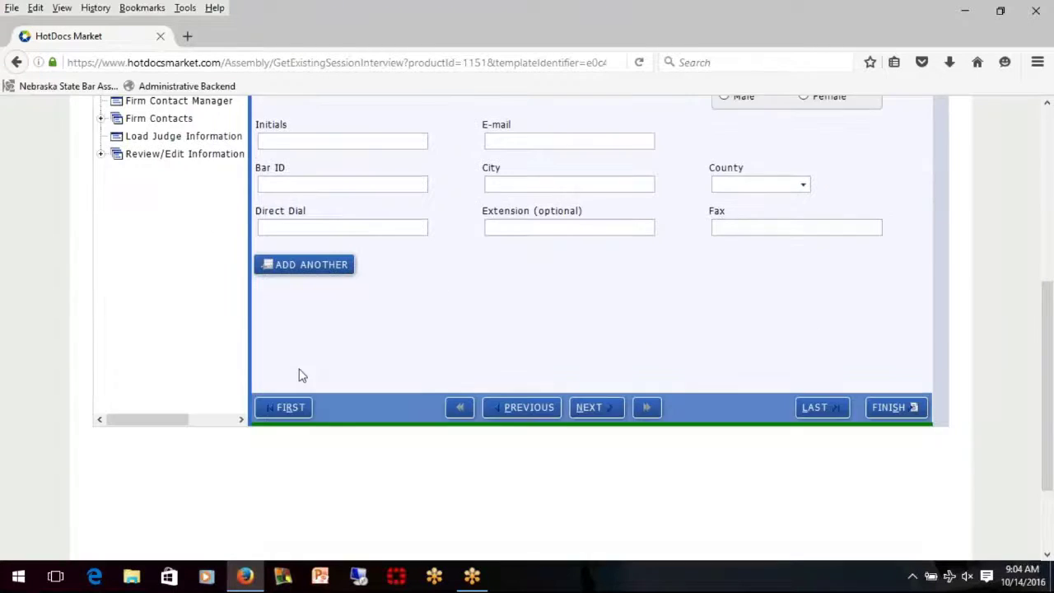
pyautogui.scroll(2, 412, 357)
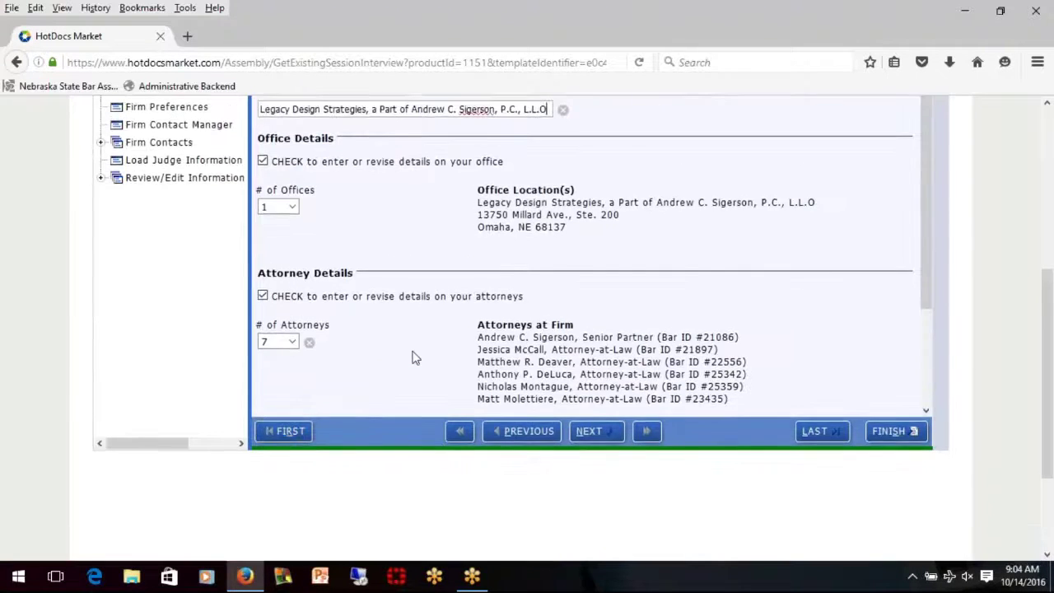
pyautogui.scroll(2, 414, 362)
pyautogui.scroll(-3, 412, 377)
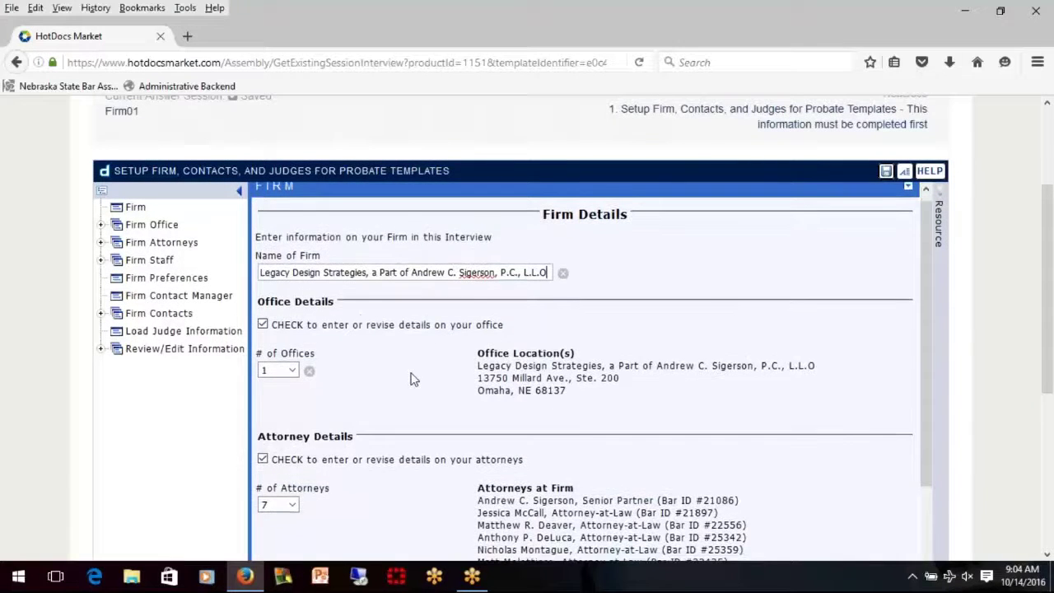
pyautogui.scroll(-5, 347, 422)
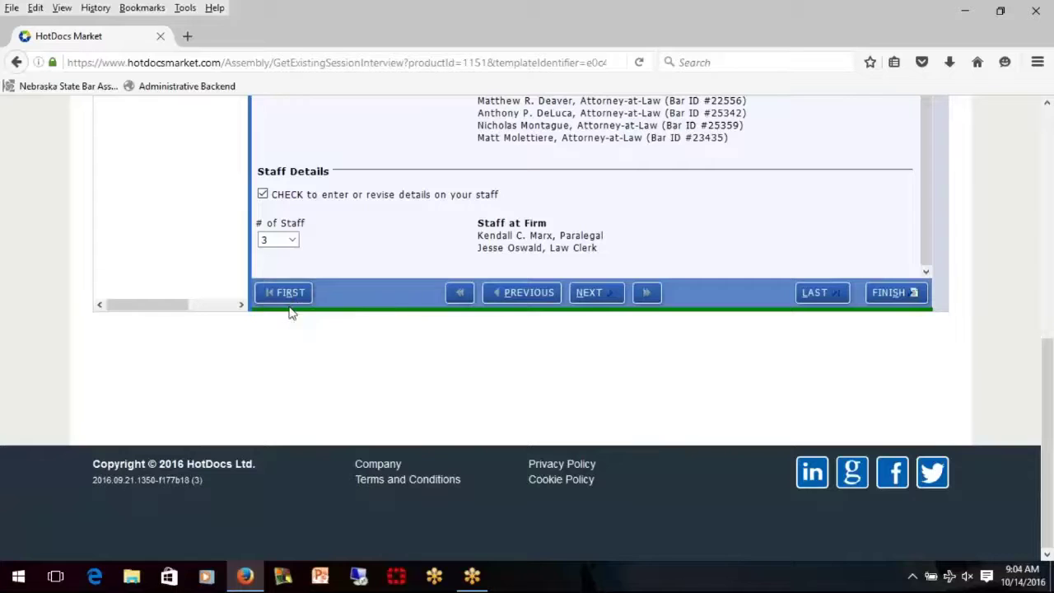
# - Advance from the Firm page past the office page to the first attorney's details, and expand the Firm Staff entries in the outline
pyautogui.scroll(2, 412, 343)
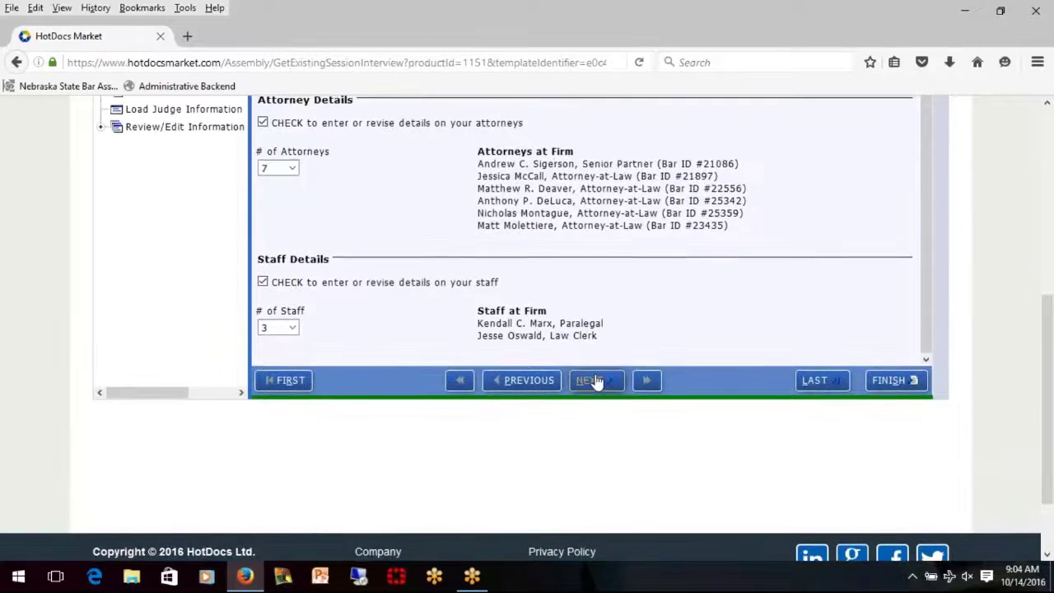
pyautogui.click(595, 379)
pyautogui.click(589, 426)
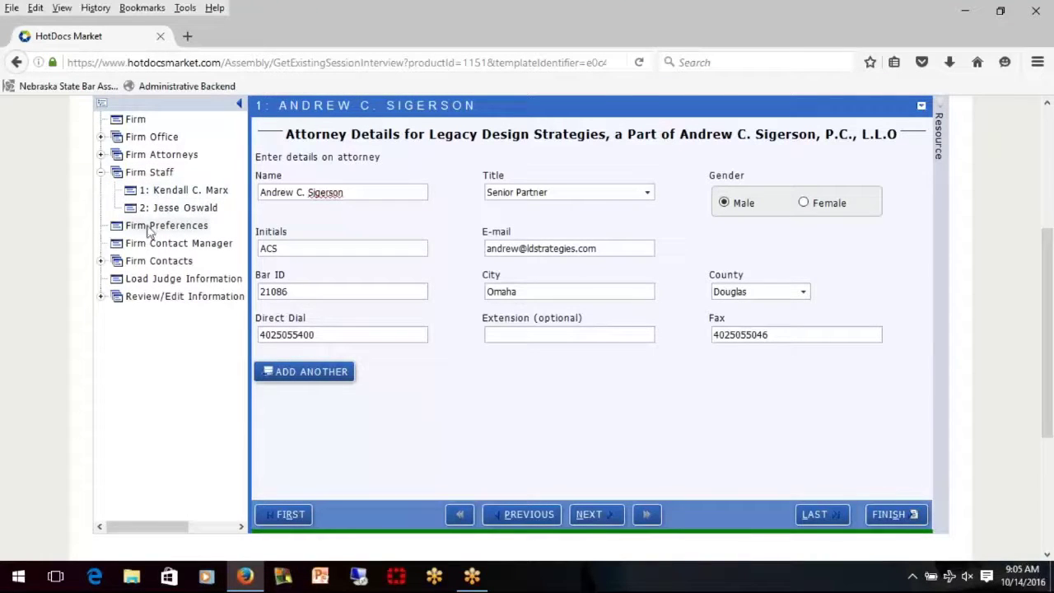
# - Go on to the Firm Preferences and choose "Phone:" as the telephone number prefix
pyautogui.click(597, 516)
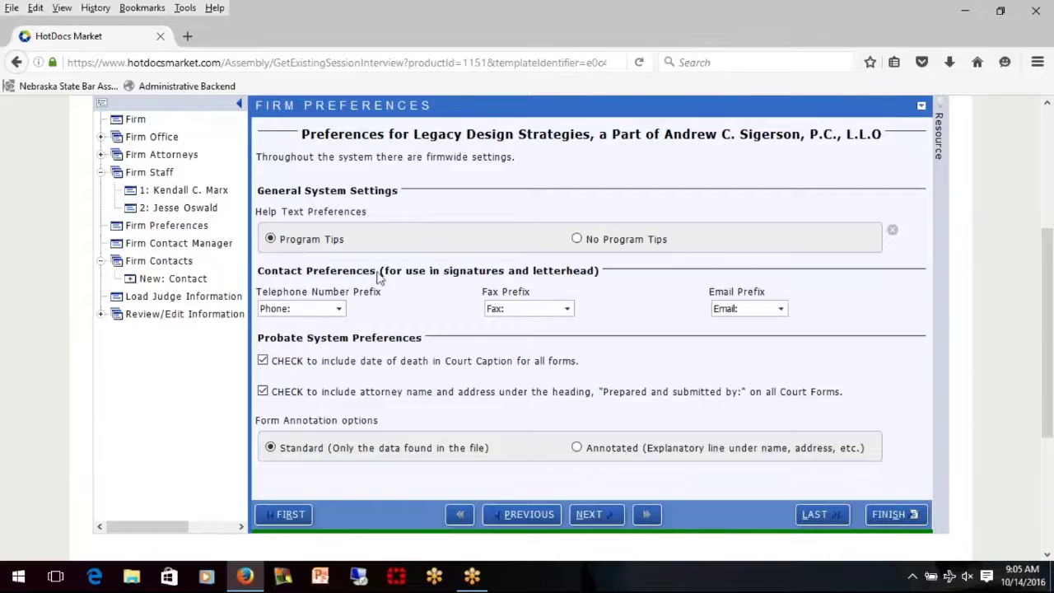
pyautogui.click(340, 309)
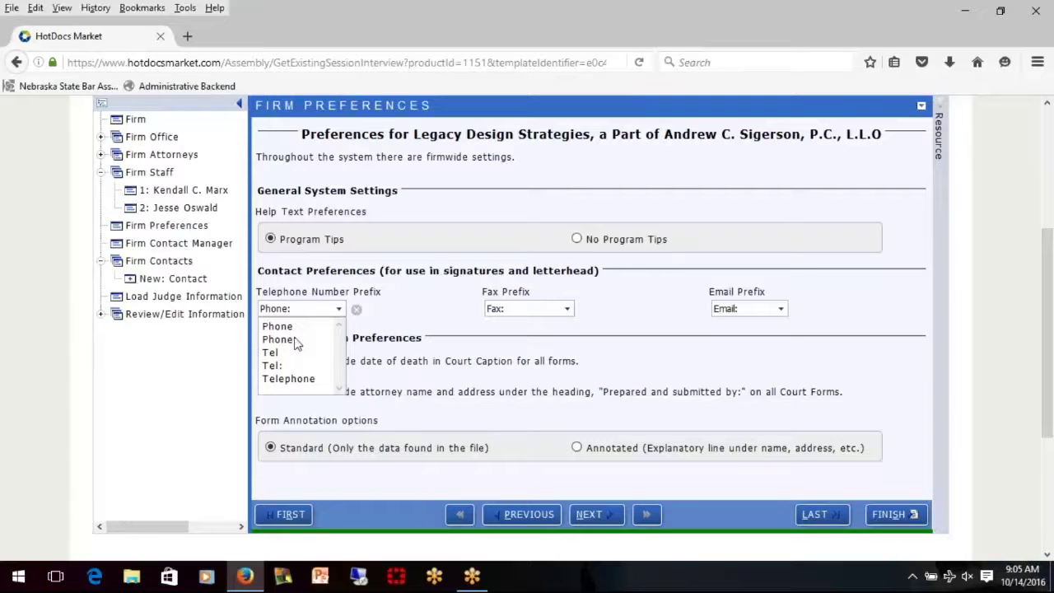
pyautogui.click(297, 340)
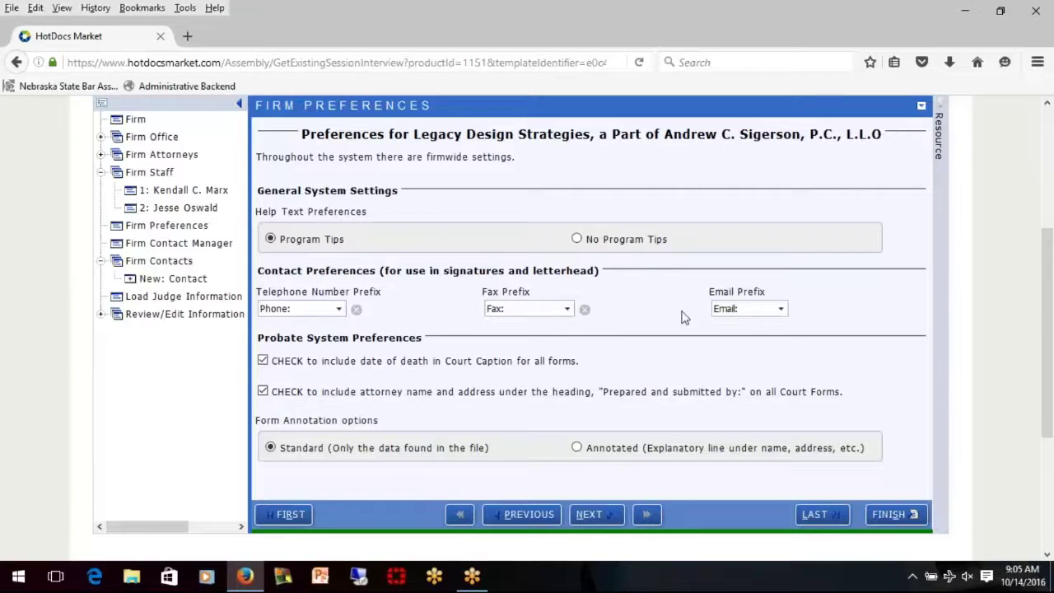
pyautogui.scroll(-2, 683, 313)
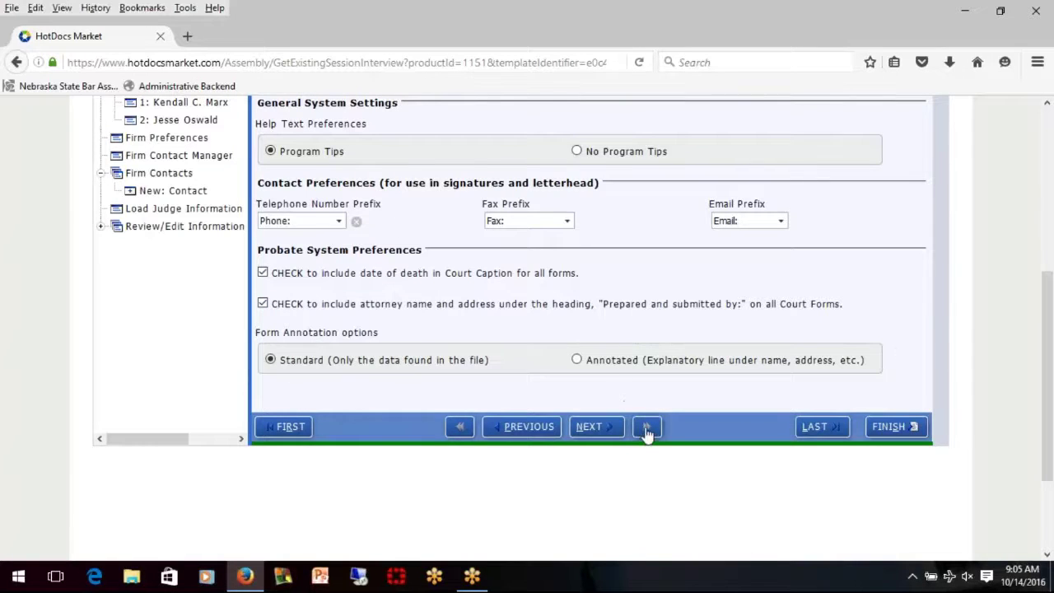
# - Page on through the Firm Contact Manager, the blank contact details and Load Judge Information, and review the Adams County judge details
pyautogui.click(598, 430)
pyautogui.scroll(2, 535, 375)
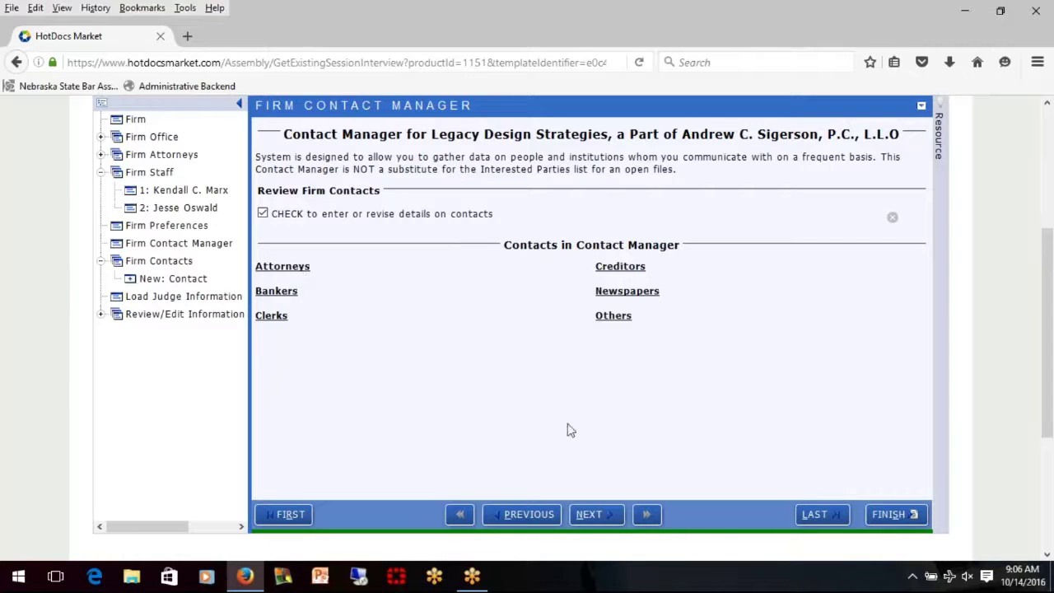
pyautogui.click(600, 516)
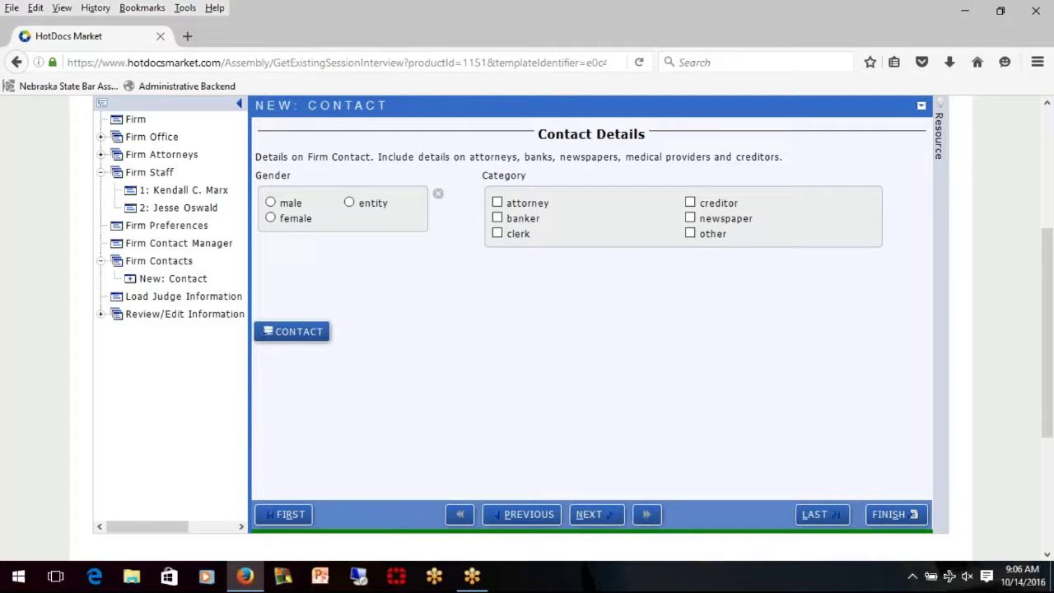
pyautogui.click(590, 520)
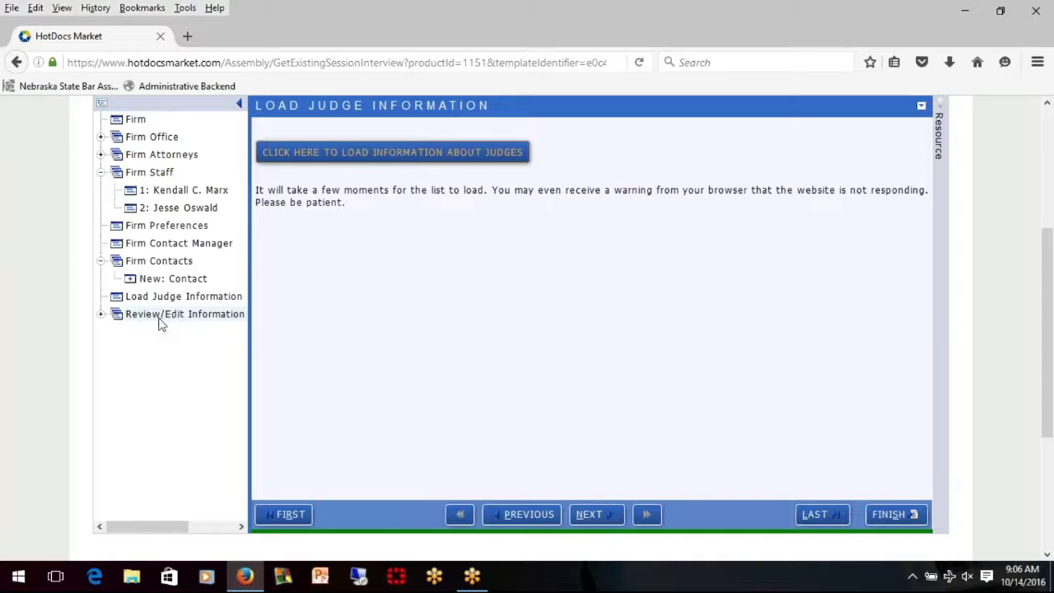
pyautogui.click(589, 514)
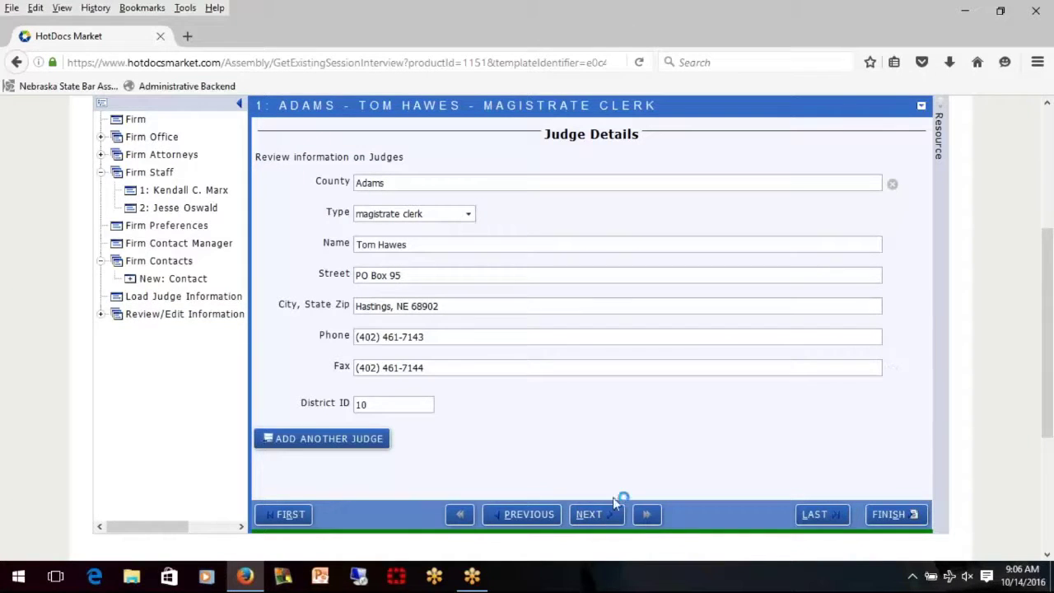
pyautogui.click(590, 517)
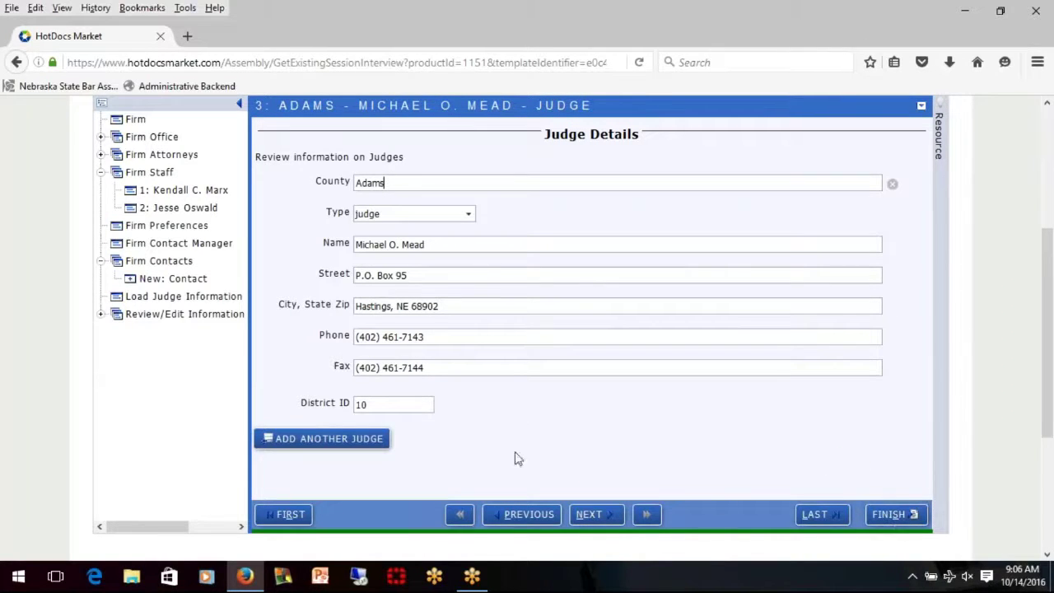
# - Finish the firm setup interview and return to My Account
pyautogui.click(893, 516)
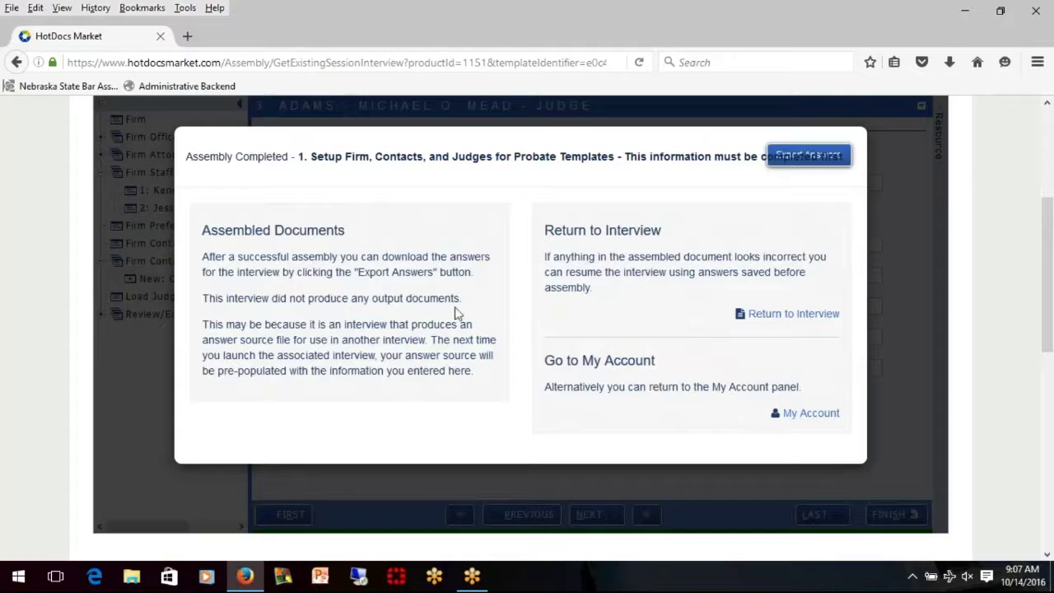
pyautogui.click(809, 416)
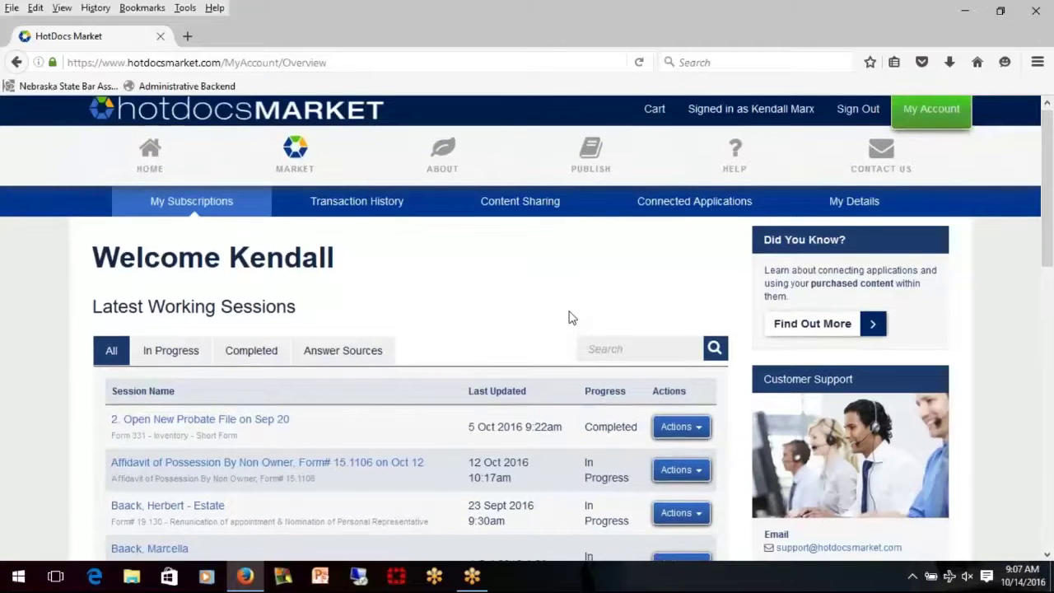
# - In the NebDocs subscription, expand the Probate System V folder and open the "2. Open New Probate File" template
pyautogui.scroll(-8, 573, 318)
pyautogui.scroll(-2, 574, 315)
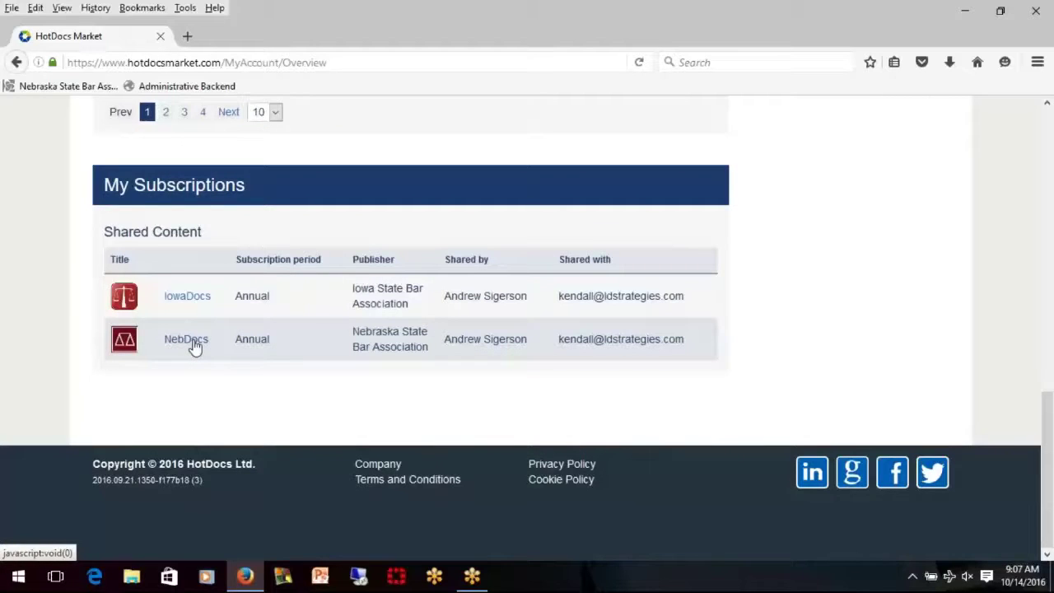
pyautogui.click(195, 346)
pyautogui.scroll(-2, 243, 387)
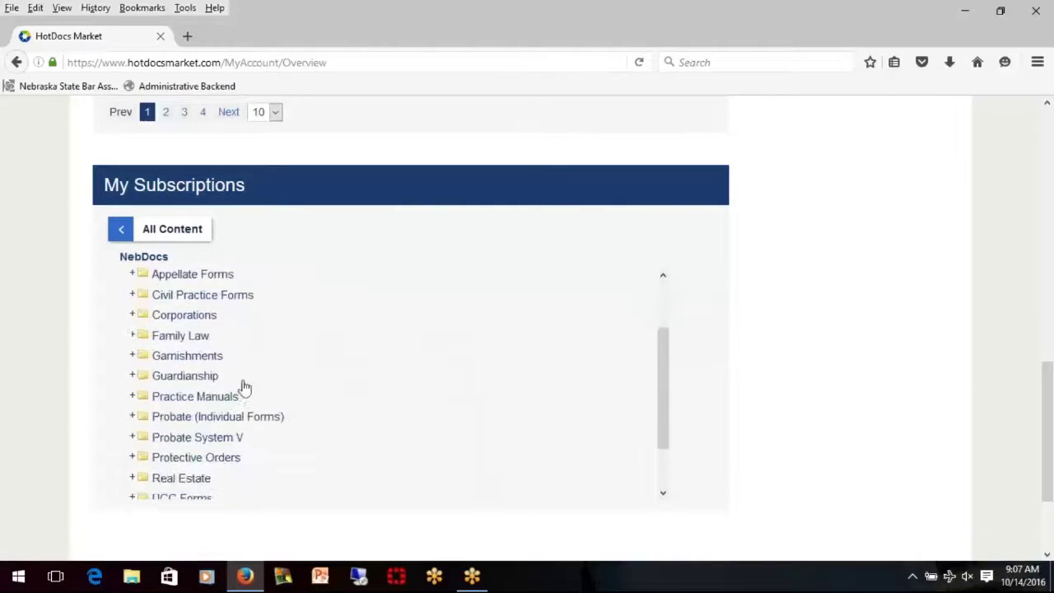
pyautogui.click(211, 438)
pyautogui.scroll(-2, 282, 400)
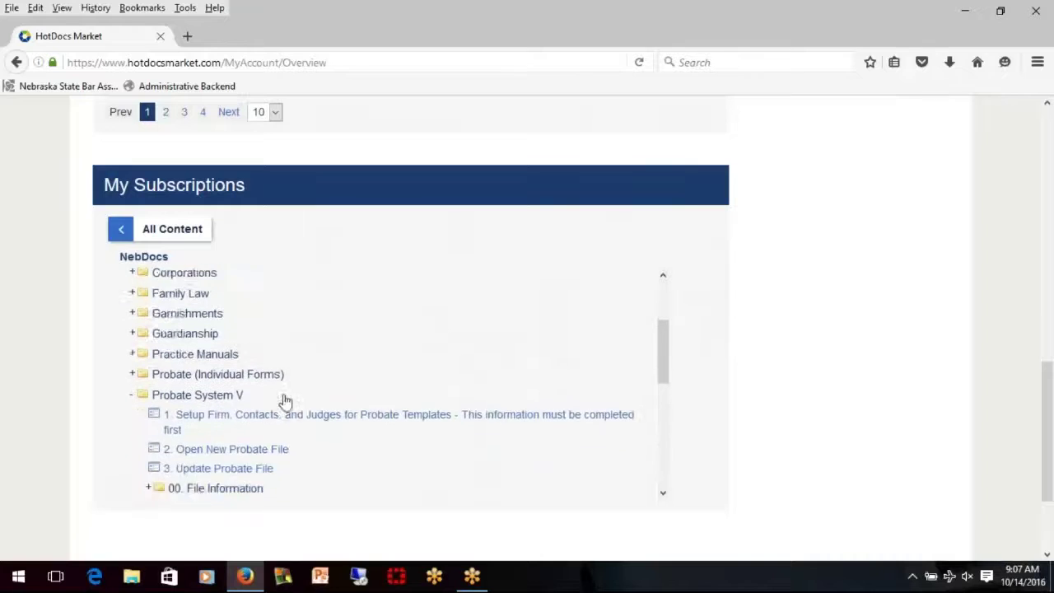
pyautogui.scroll(-1, 284, 400)
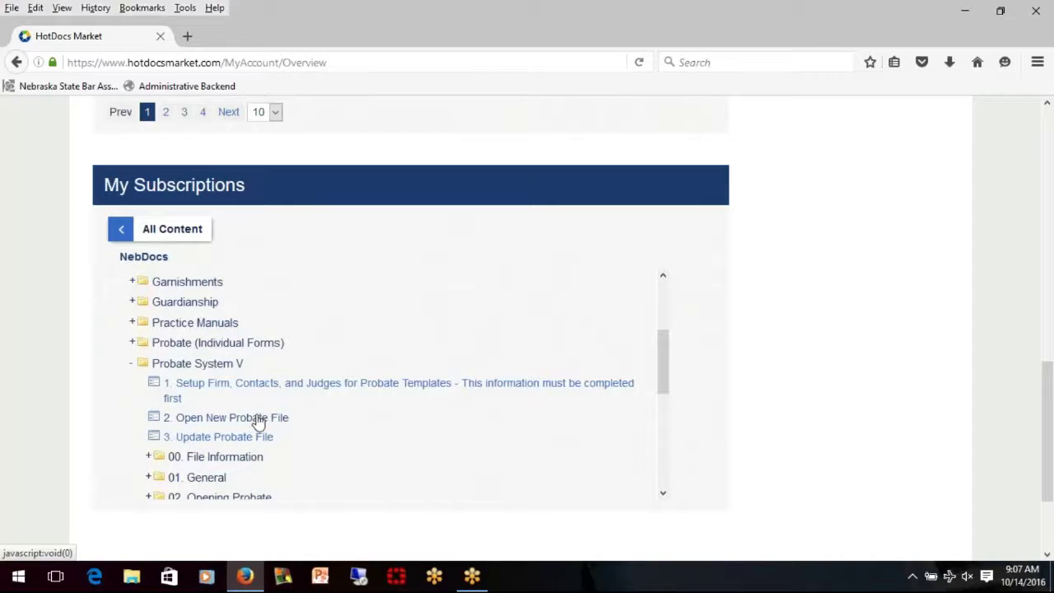
pyautogui.click(258, 419)
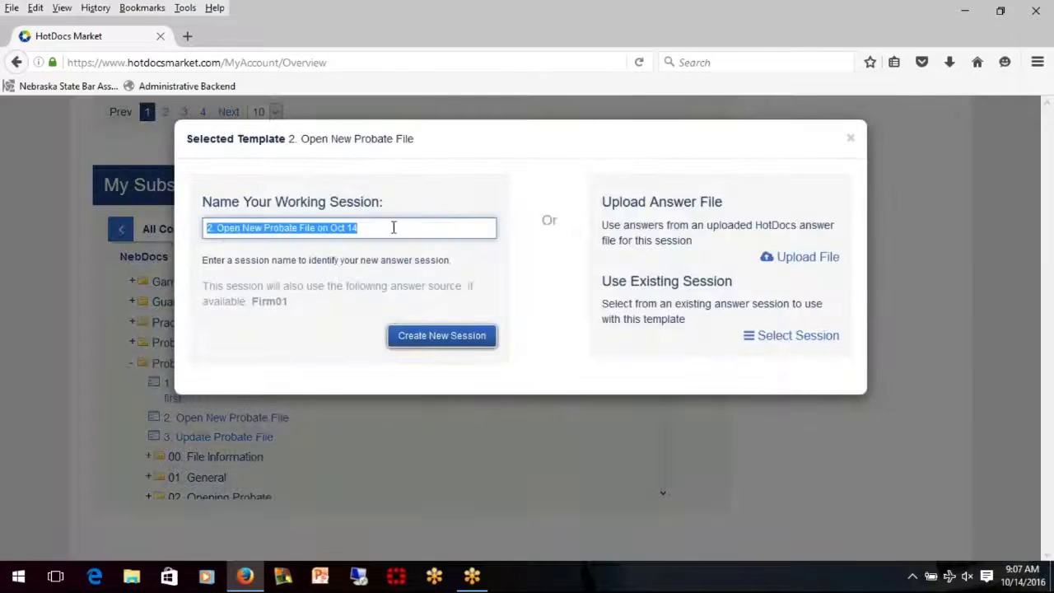
# - Name the new working session "Sample 2" and create it
pyautogui.click(539, 239)
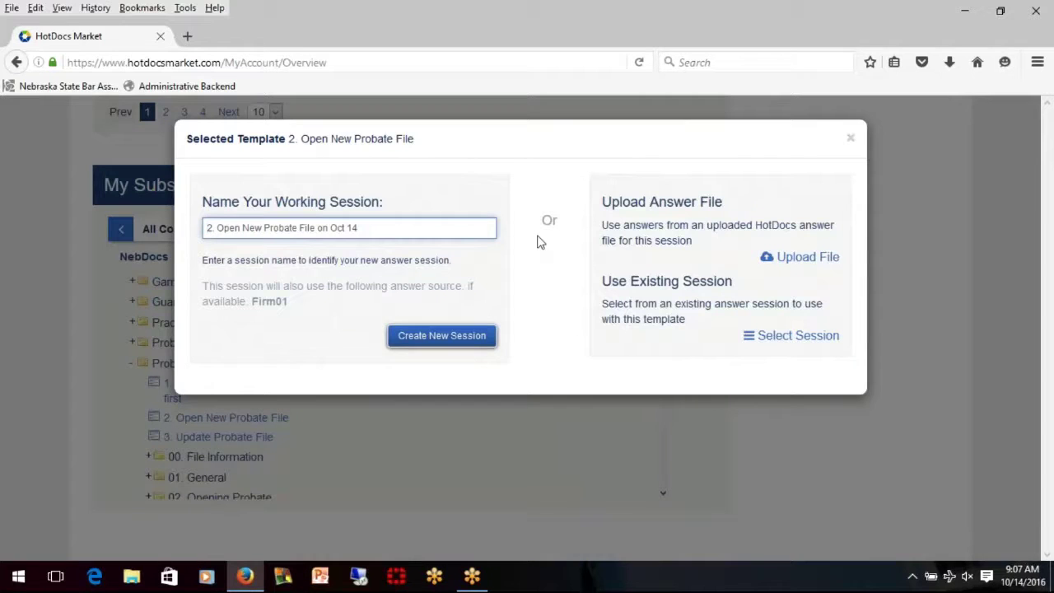
pyautogui.moveTo(400, 227); pyautogui.dragTo(206, 247)
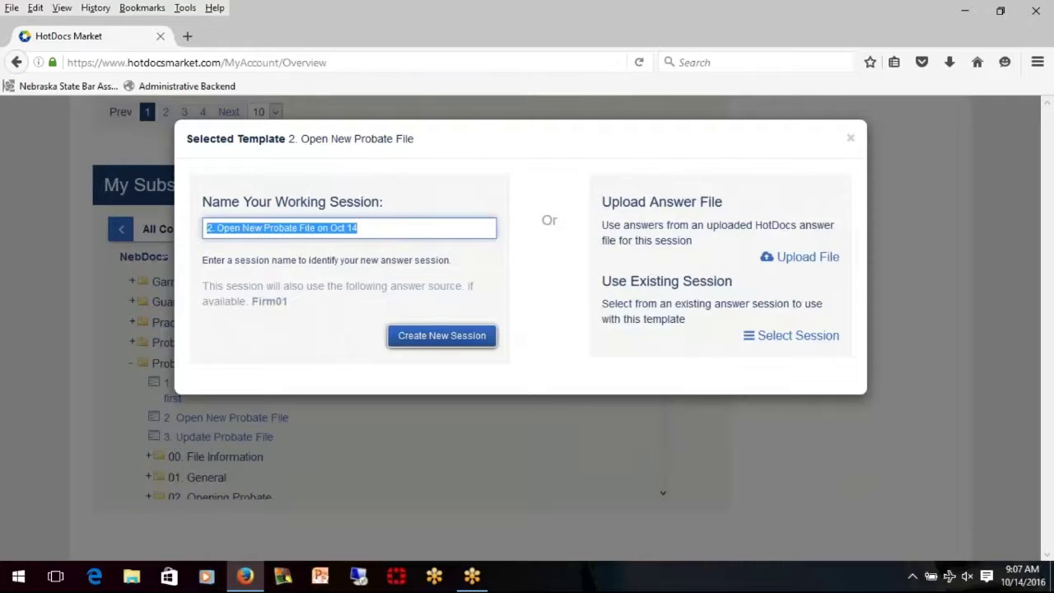
pyautogui.write('San')
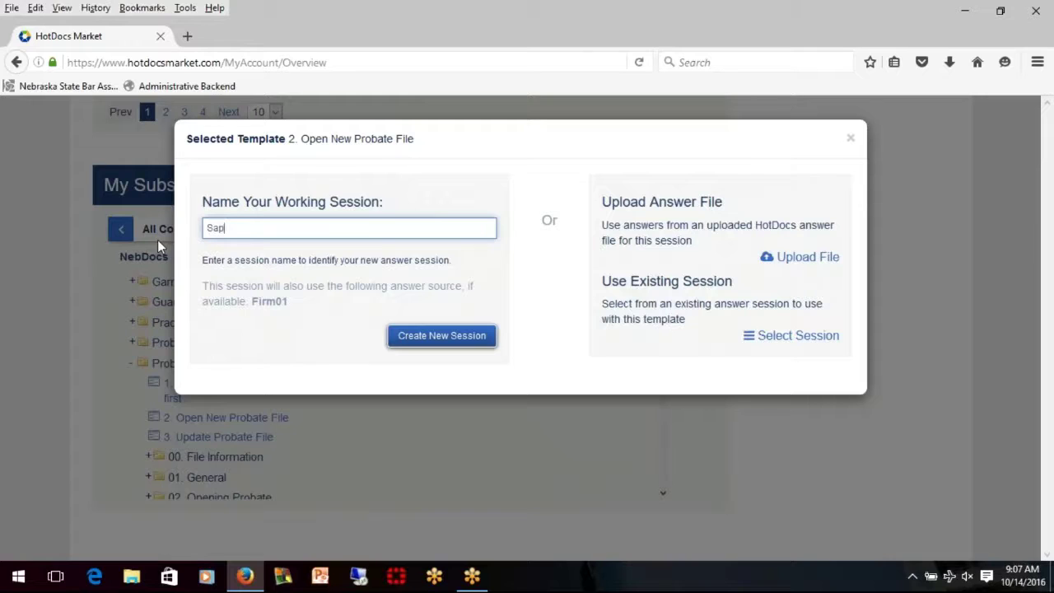
pyautogui.press('BackSpace')
pyautogui.write('mple 2')
pyautogui.click(457, 342)
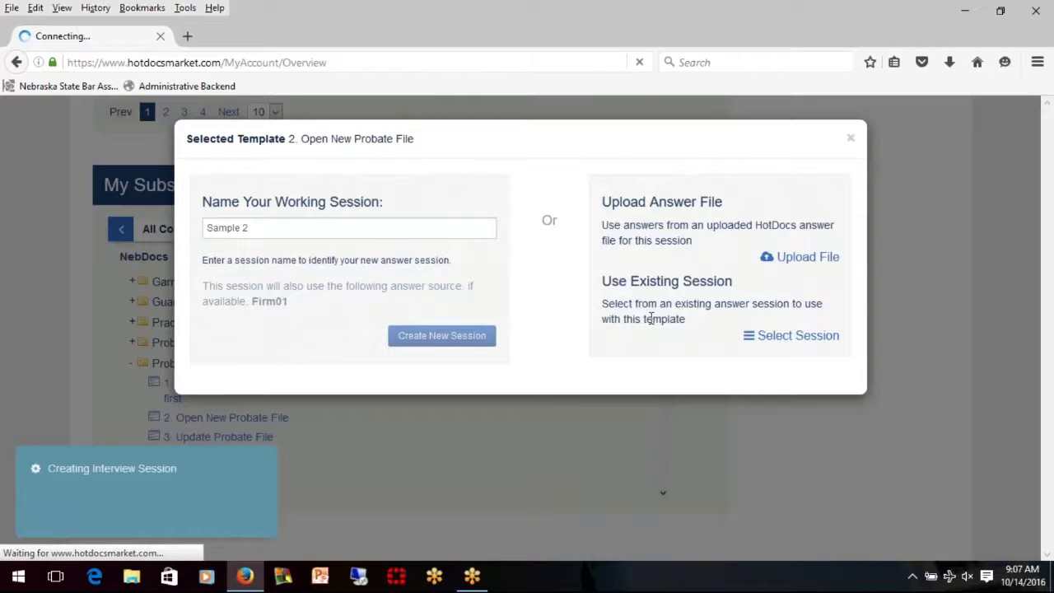
# - Examine the Estate File page of the new probate interview, including its section buttons, instructions and Probate File Details fields
pyautogui.scroll(-4, 705, 299)
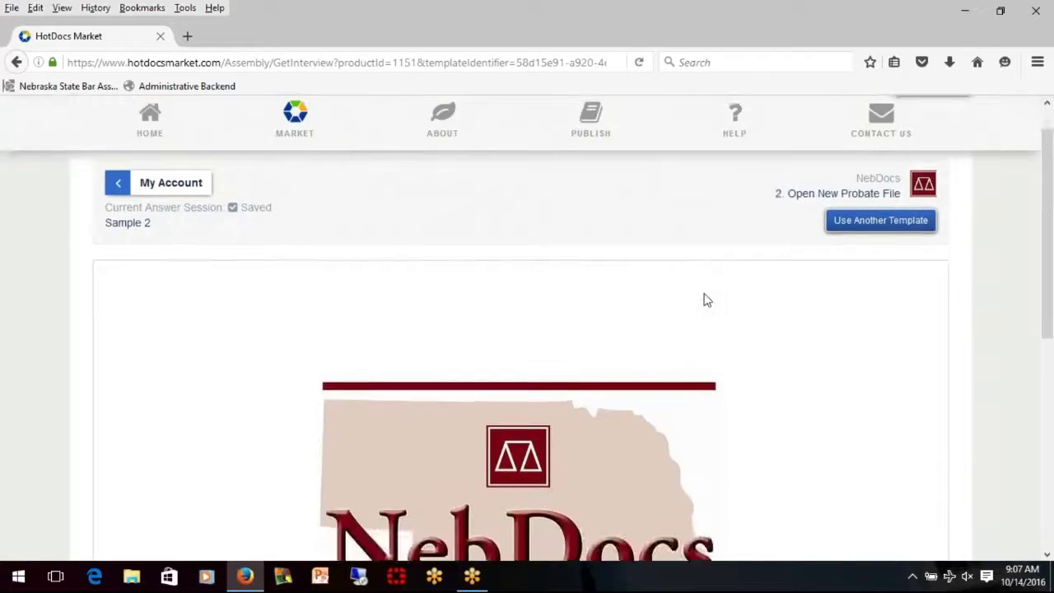
pyautogui.scroll(-3, 705, 300)
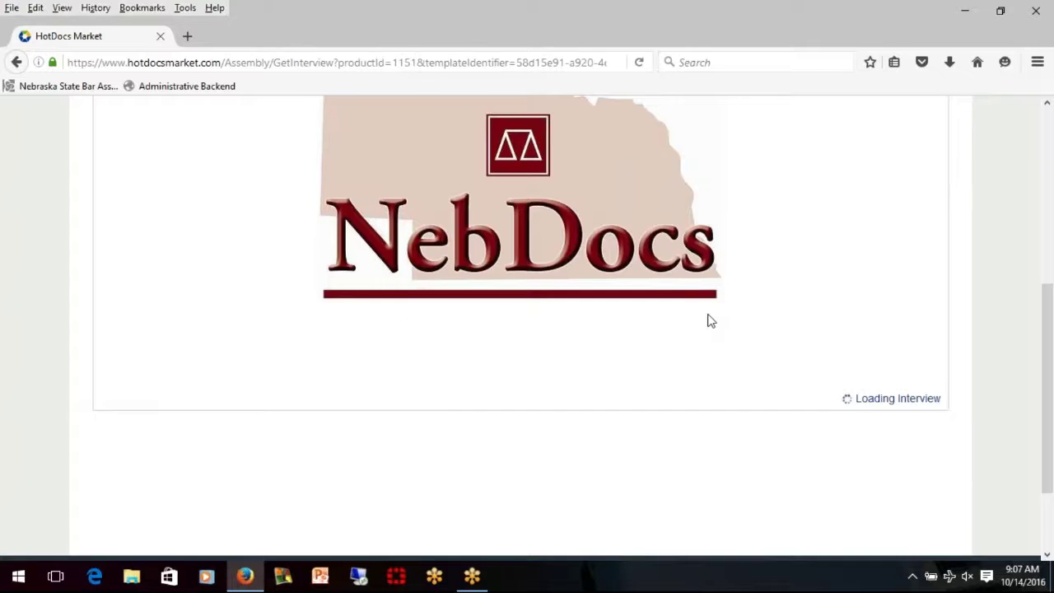
pyautogui.scroll(2, 711, 321)
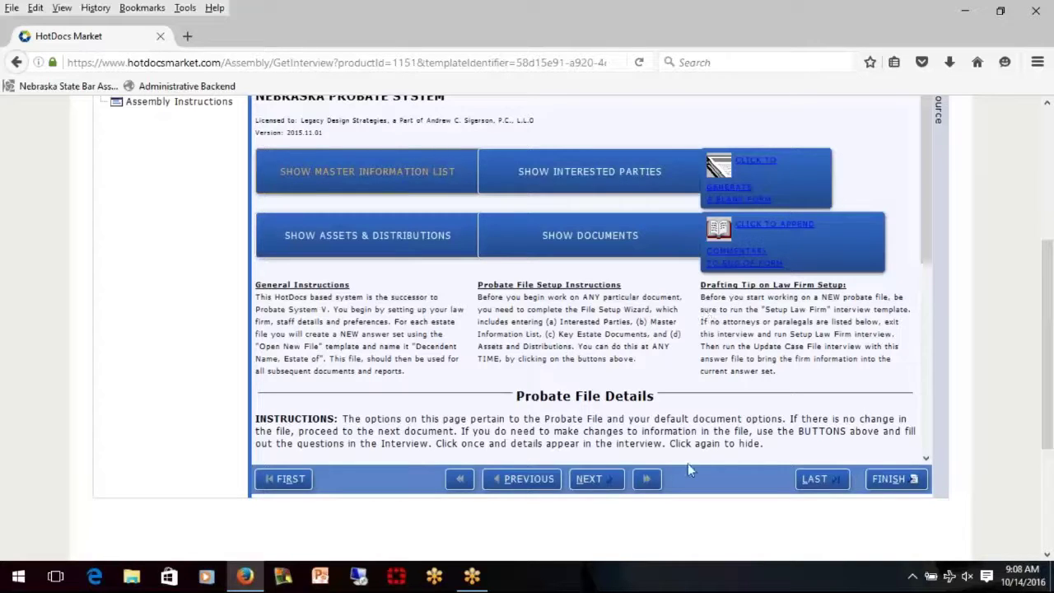
pyautogui.scroll(2, 645, 377)
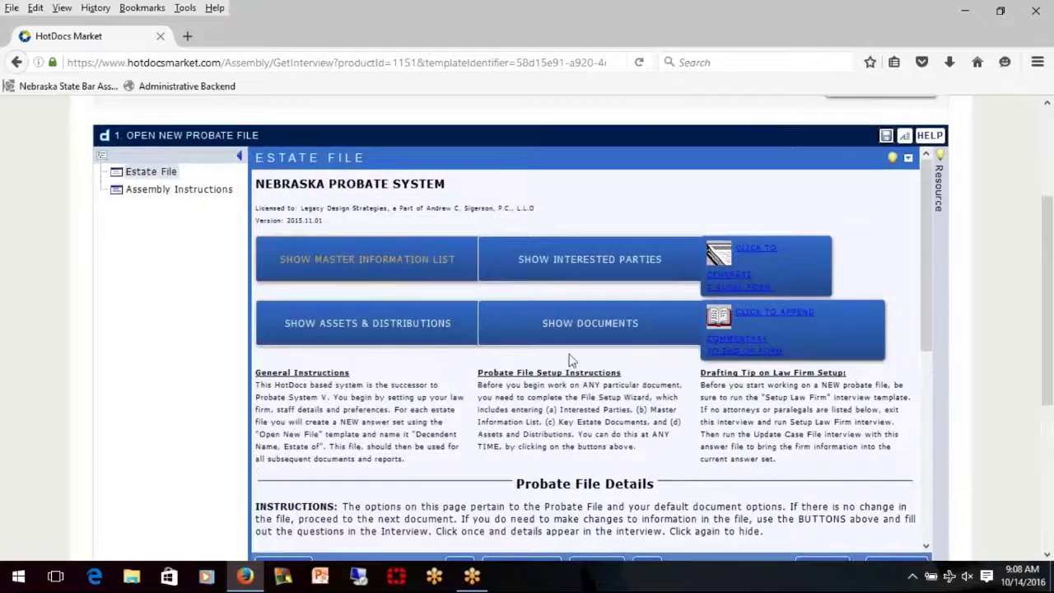
pyautogui.scroll(-1, 600, 320)
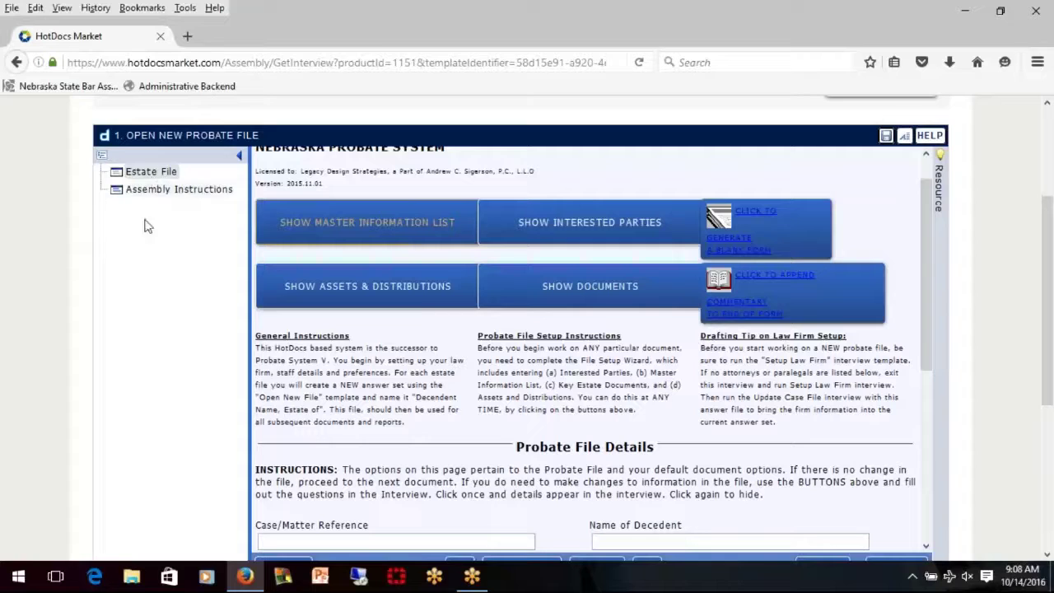
pyautogui.click(163, 172)
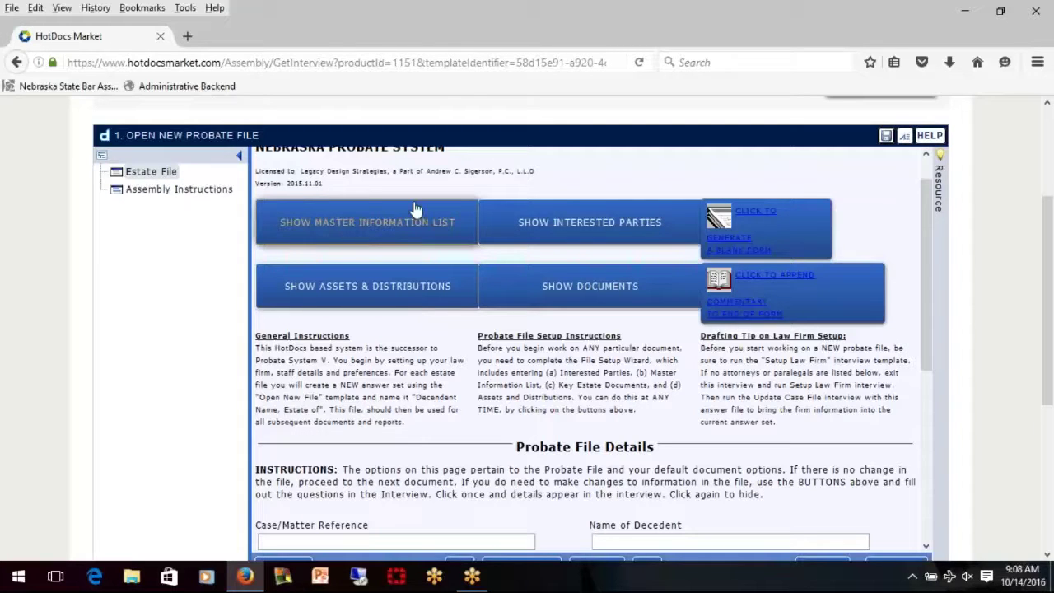
pyautogui.click(318, 240)
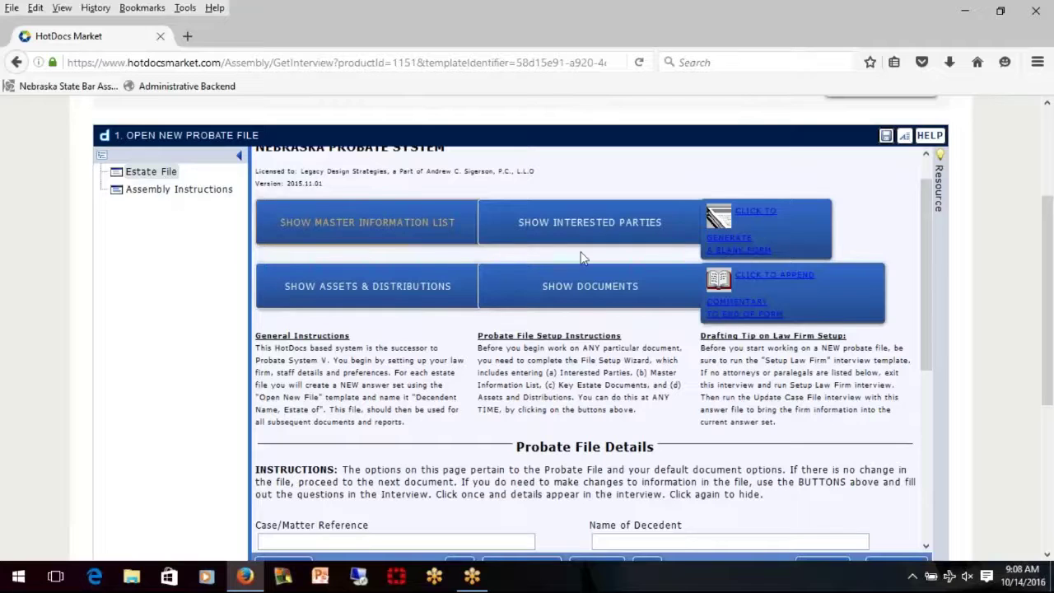
pyautogui.scroll(-2, 599, 385)
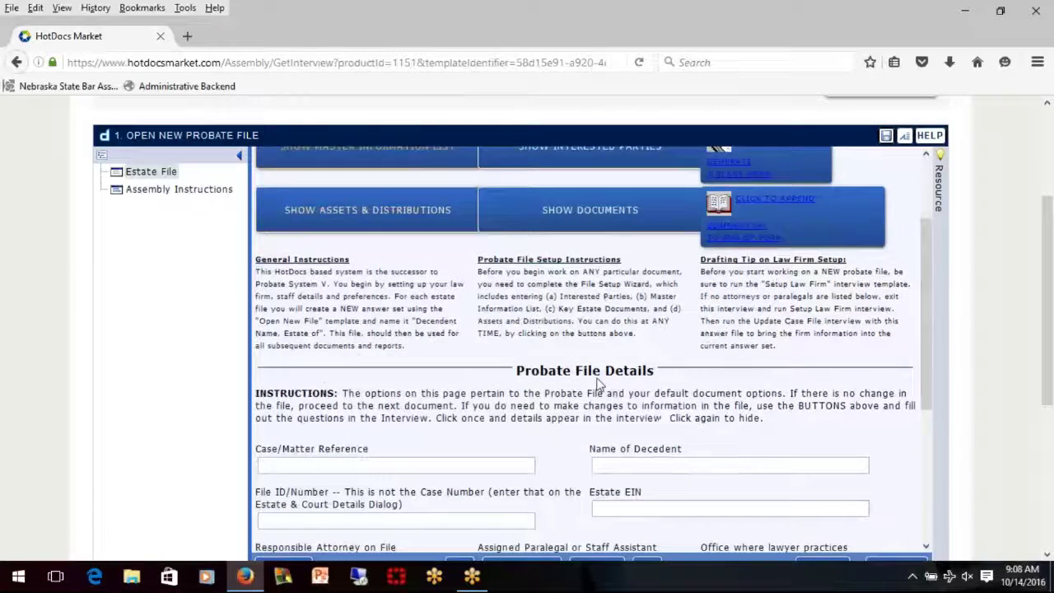
pyautogui.scroll(-4, 599, 384)
pyautogui.scroll(4, 442, 348)
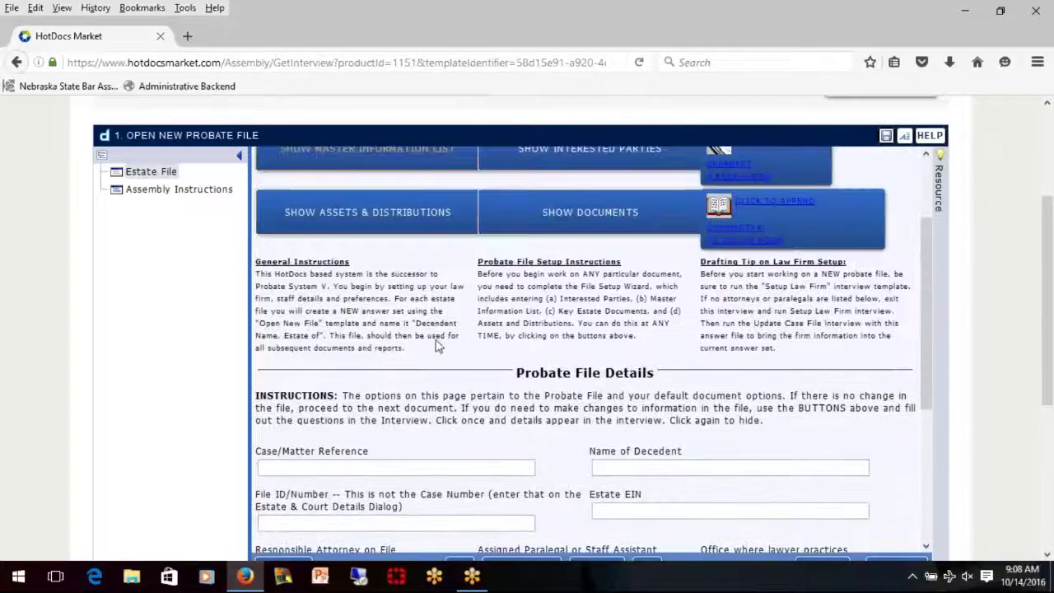
pyautogui.scroll(2, 439, 346)
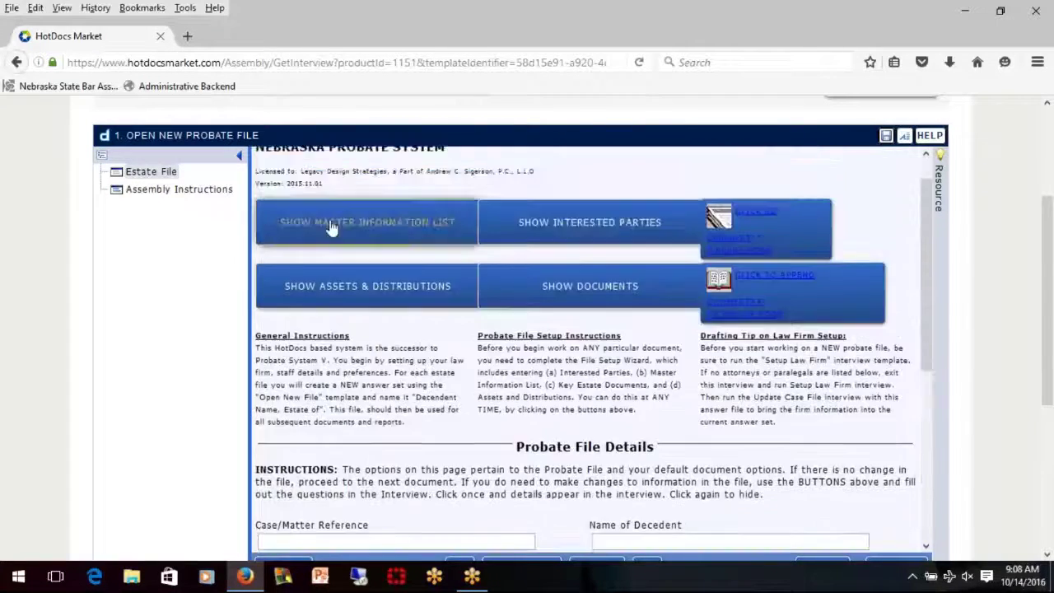
# - Show the Master Information List, Interested Parties, Assets & Distributions and Documents sections in the interview outline
pyautogui.click(616, 232)
pyautogui.click(616, 228)
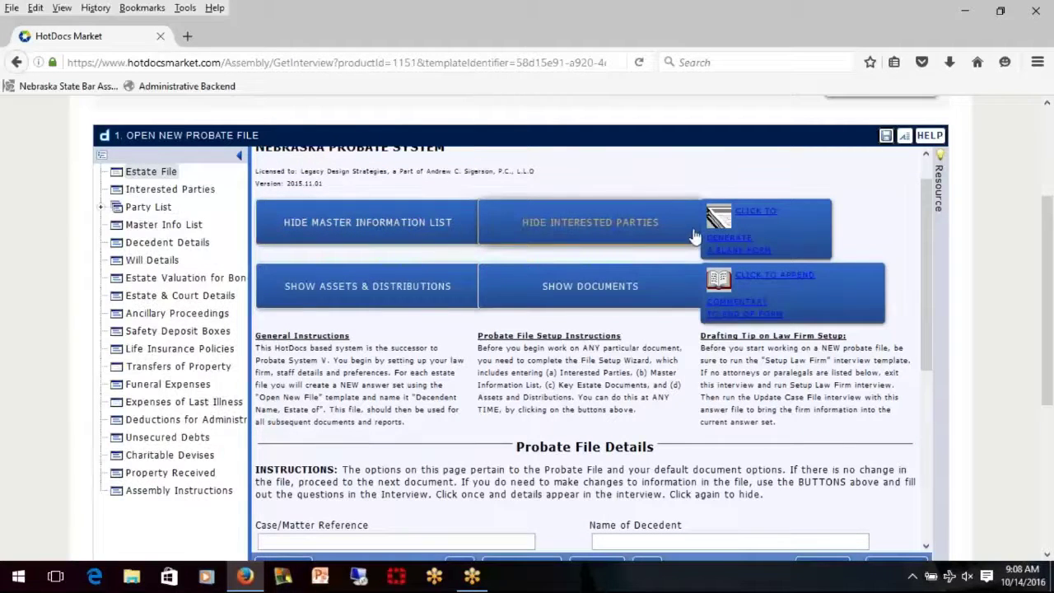
pyautogui.click(405, 288)
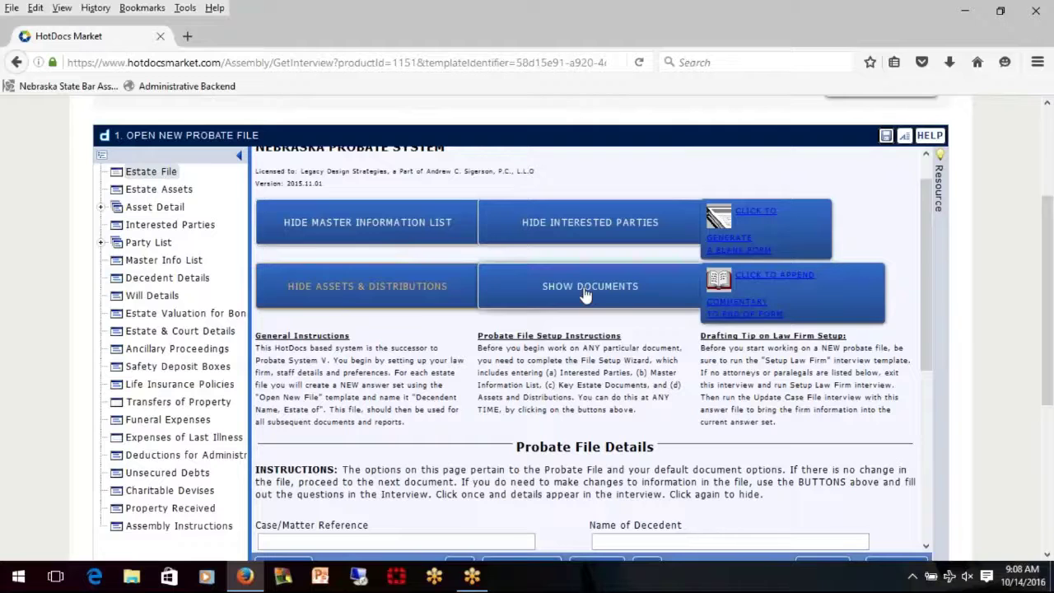
pyautogui.click(585, 293)
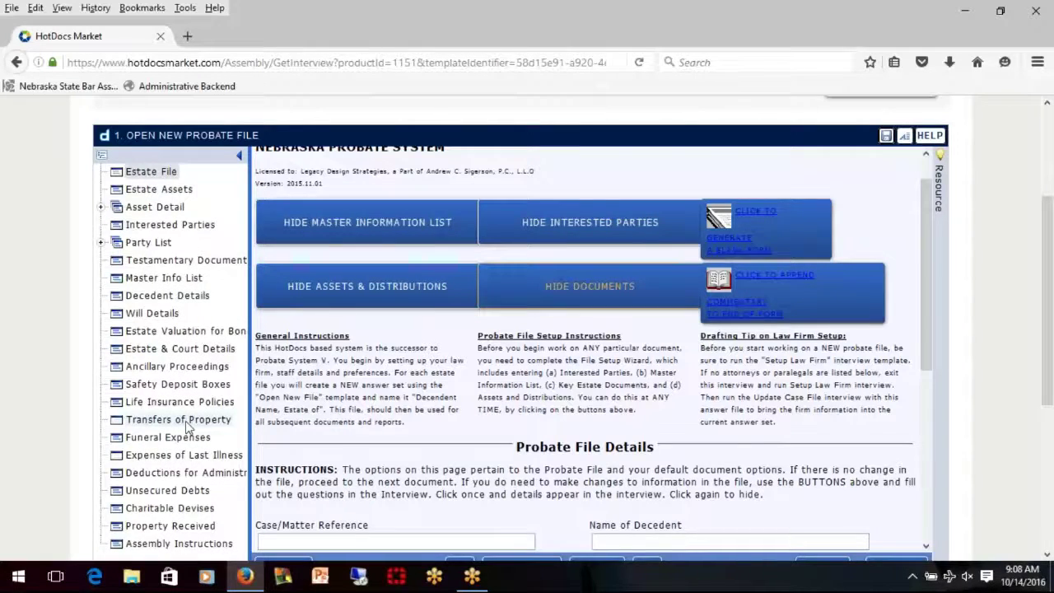
# - Examine the Case/Matter Reference and Name of Decedent fields in the Probate File Details
pyautogui.scroll(-3, 188, 427)
pyautogui.scroll(3, 193, 404)
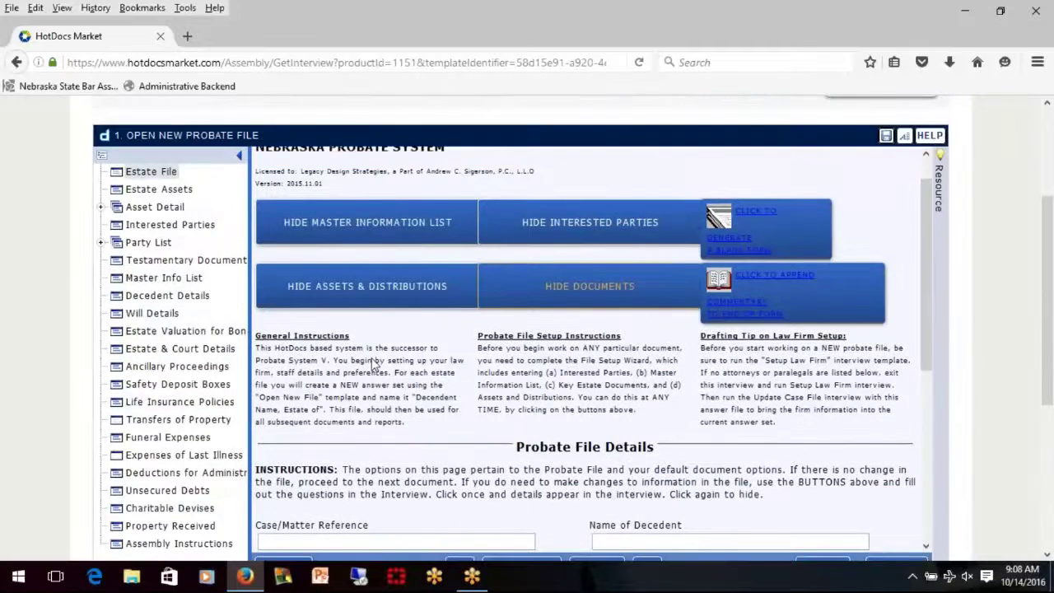
pyautogui.scroll(-2, 378, 428)
pyautogui.click(381, 469)
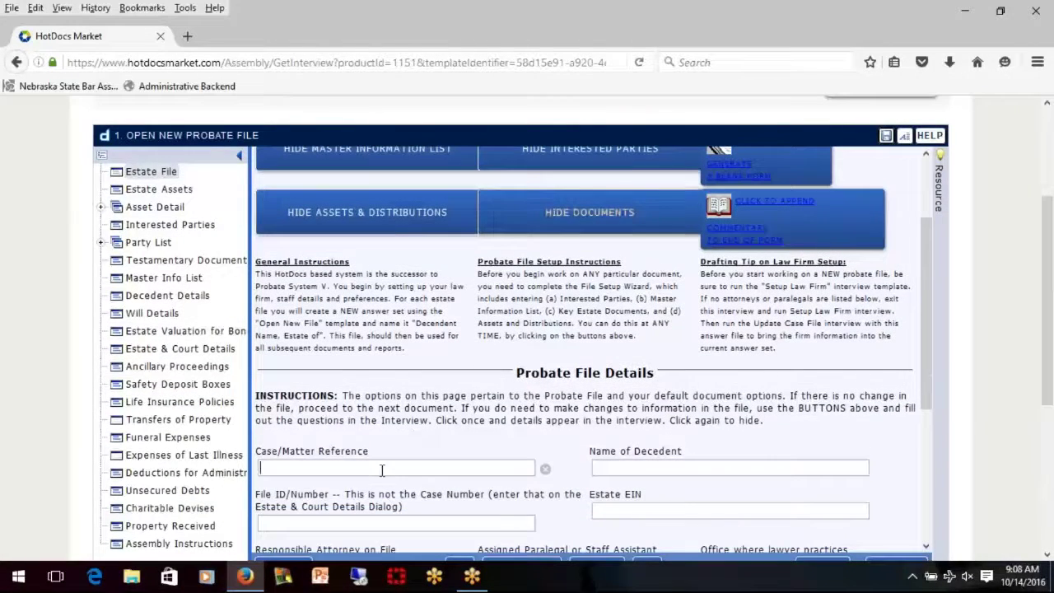
pyautogui.scroll(-1, 349, 454)
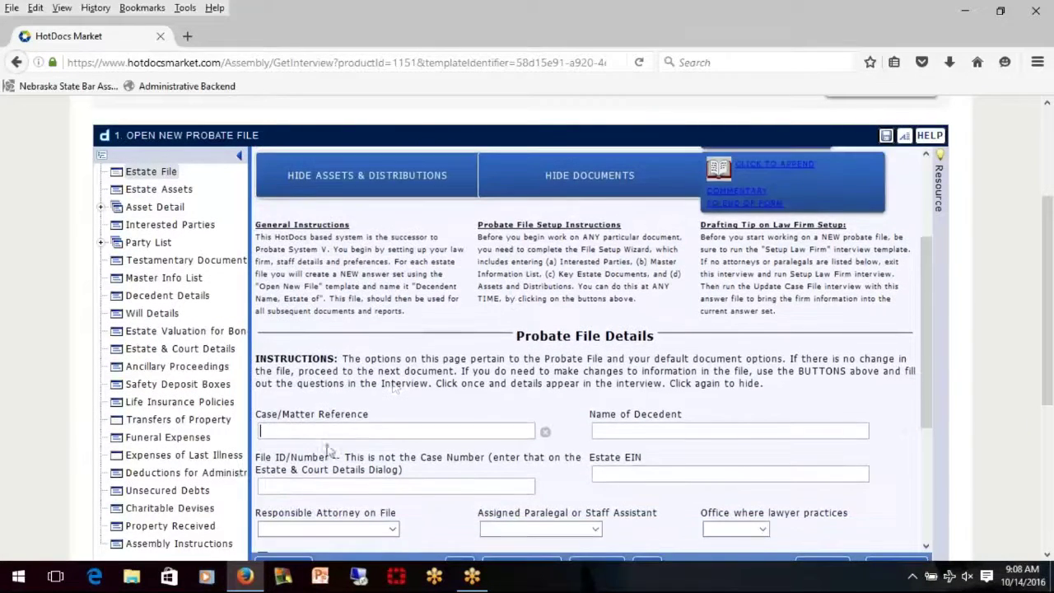
pyautogui.click(641, 412)
pyautogui.click(653, 434)
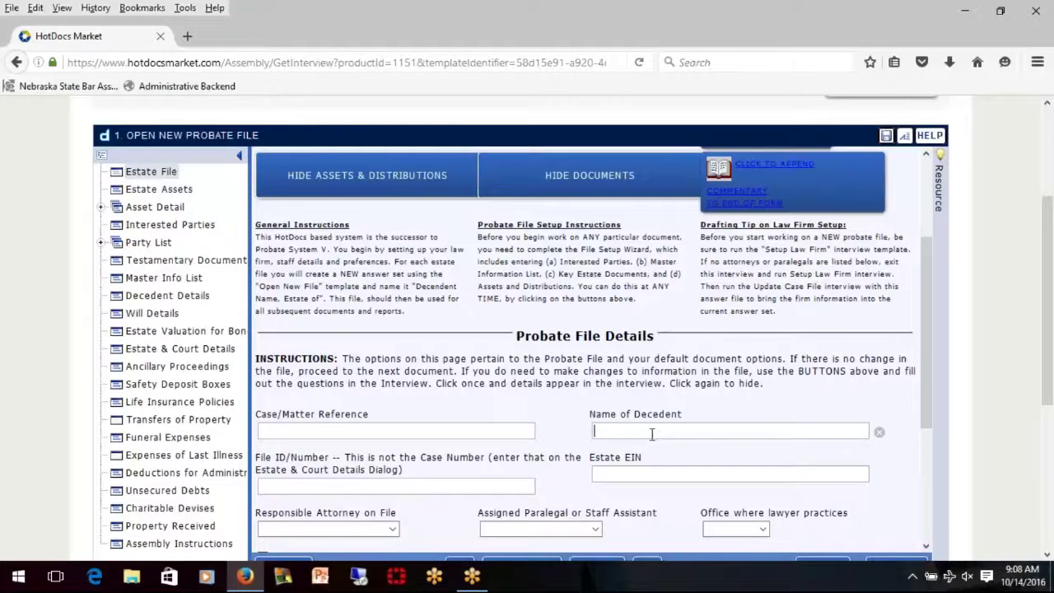
# - Enter "PR16-" as the File ID/Number in the Probate File Details
pyautogui.scroll(-1, 652, 432)
pyautogui.click(412, 449)
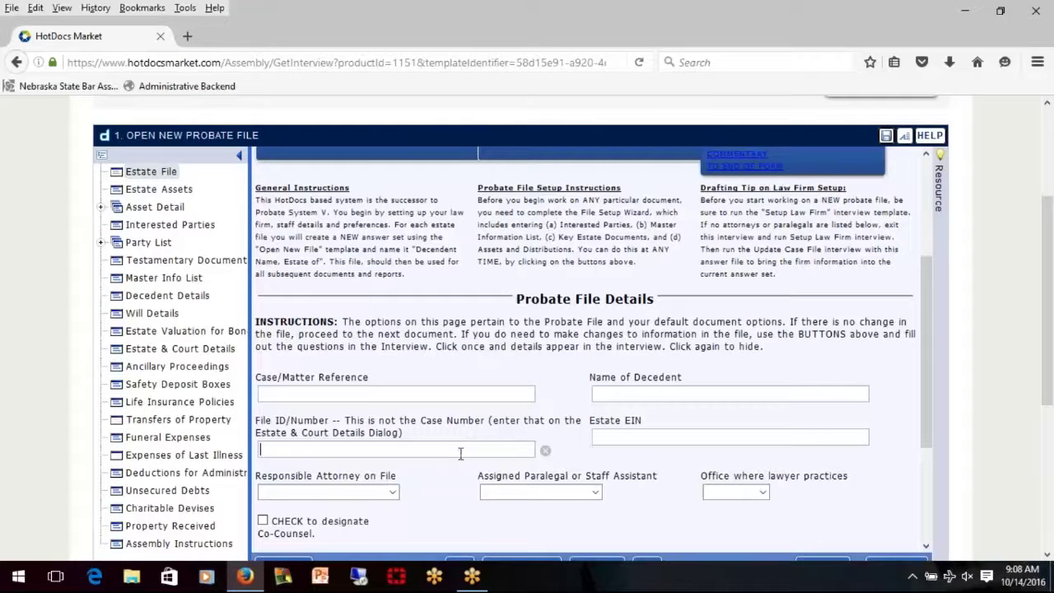
pyautogui.moveTo(461, 454); pyautogui.dragTo(462, 422)
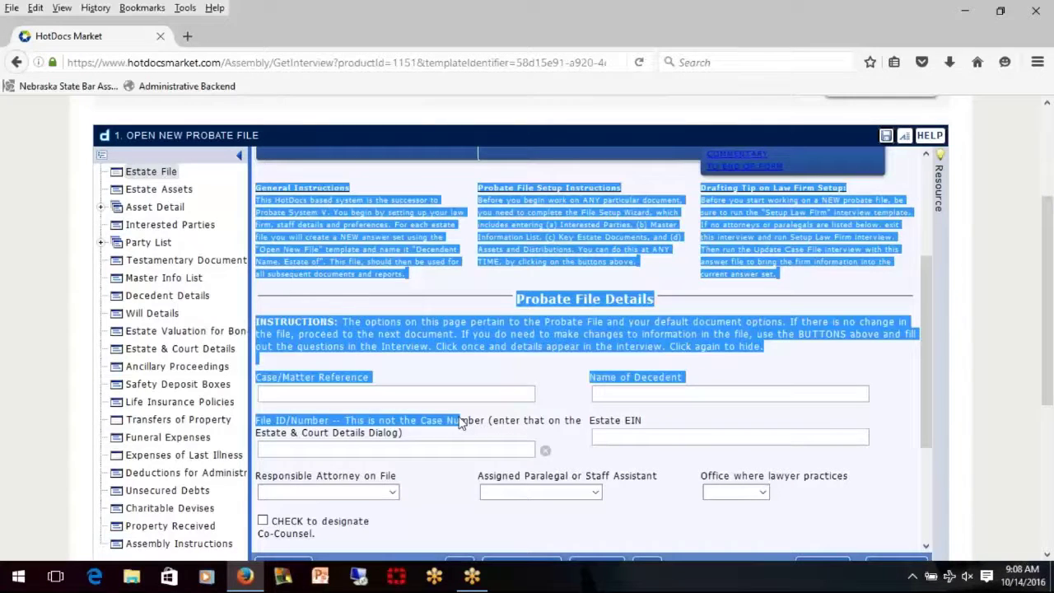
pyautogui.click(408, 449)
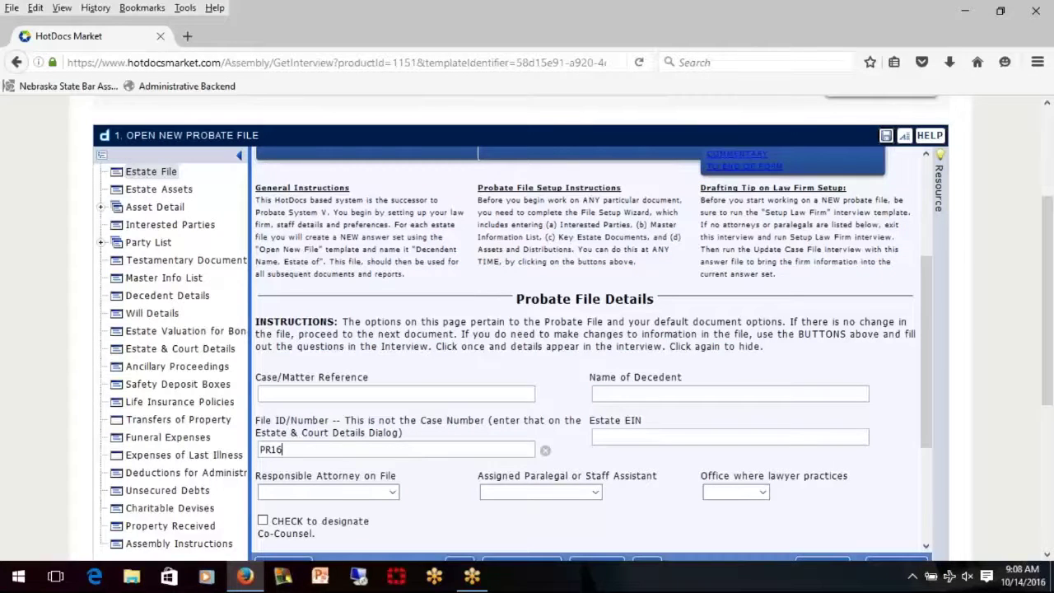
# - Assign the responsible attorney and the paralegal to the file, and set the lawyer's office to Omaha
pyautogui.click(334, 492)
pyautogui.click(311, 518)
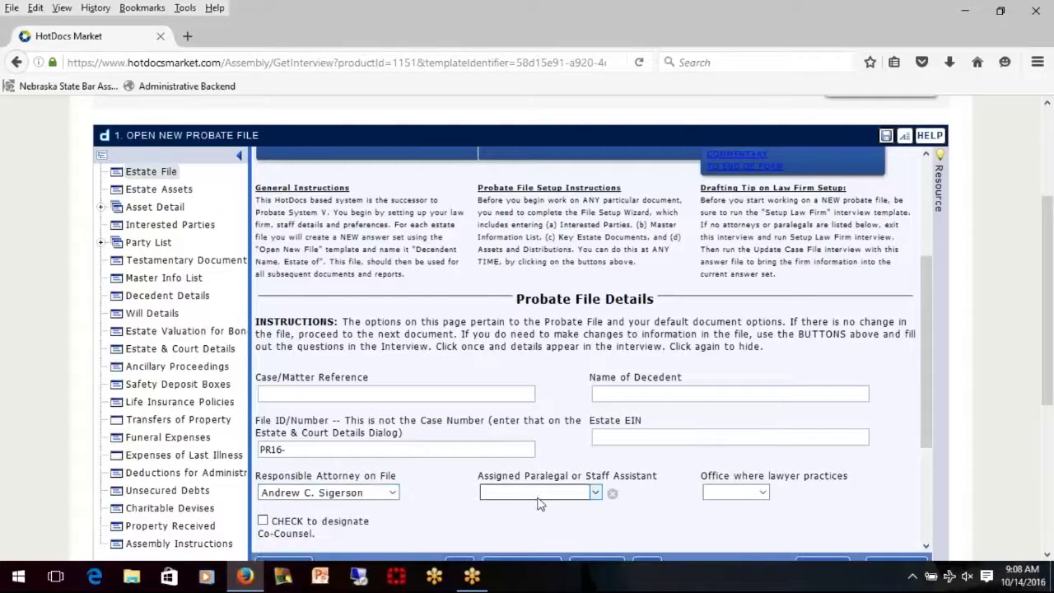
pyautogui.click(539, 492)
pyautogui.click(531, 518)
pyautogui.click(746, 492)
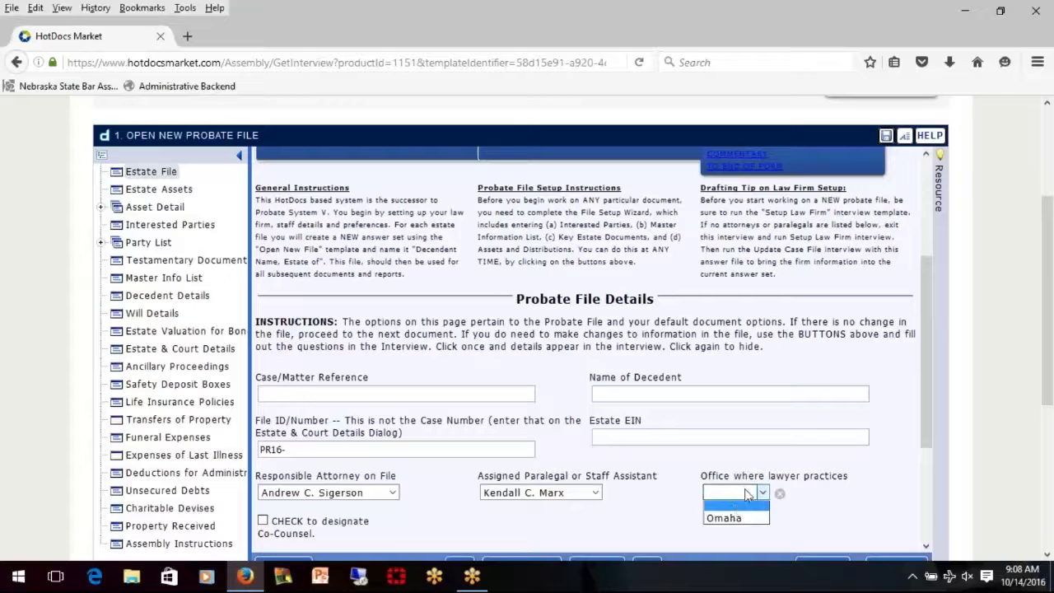
pyautogui.click(735, 518)
pyautogui.scroll(-2, 722, 482)
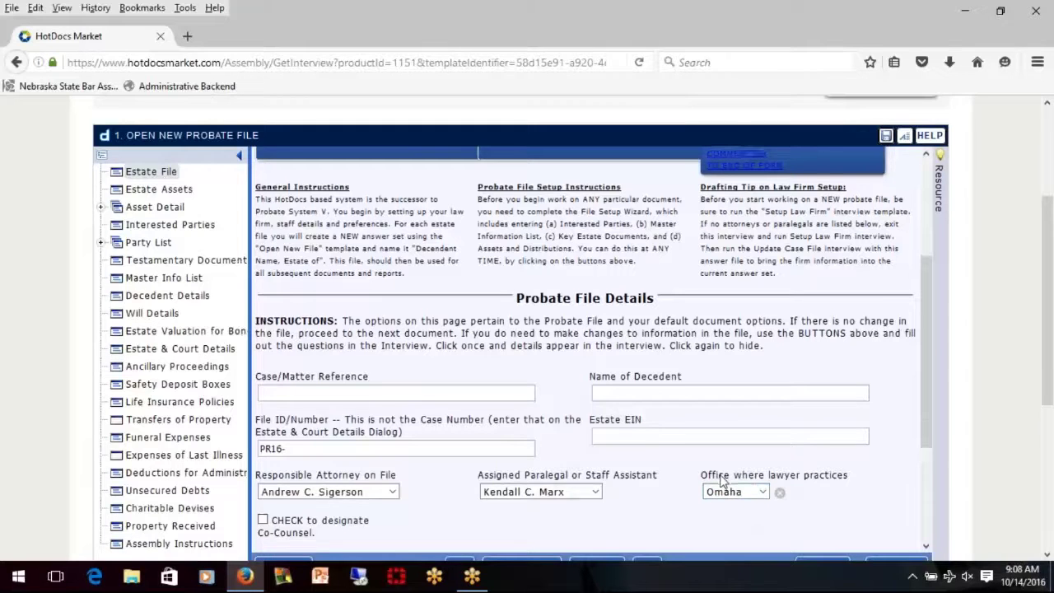
# - Turn on the co-counsel designation for the file, and clear it again
pyautogui.scroll(-1, 722, 482)
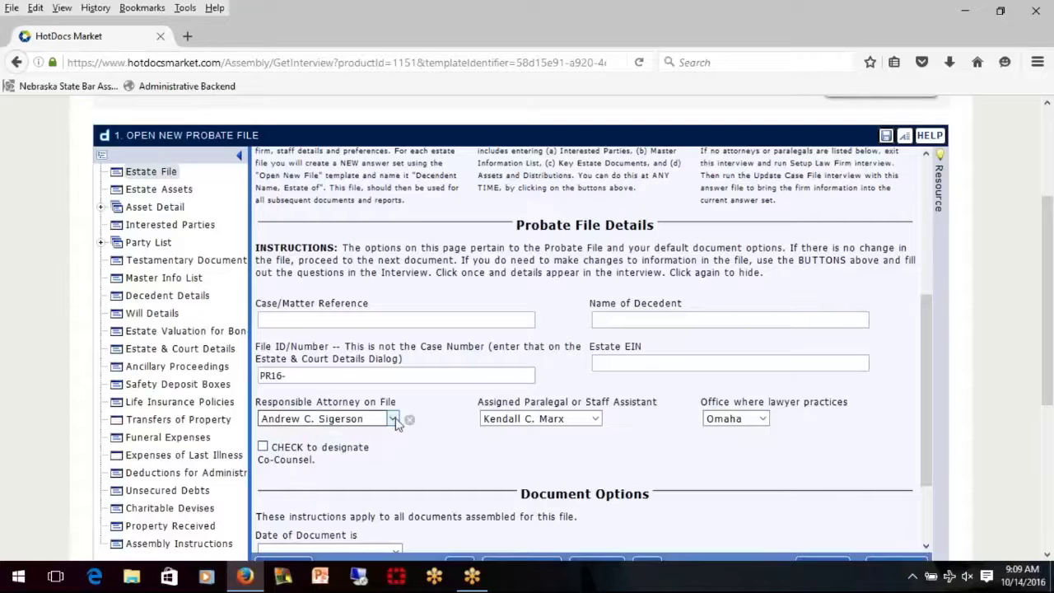
pyautogui.scroll(-2, 301, 445)
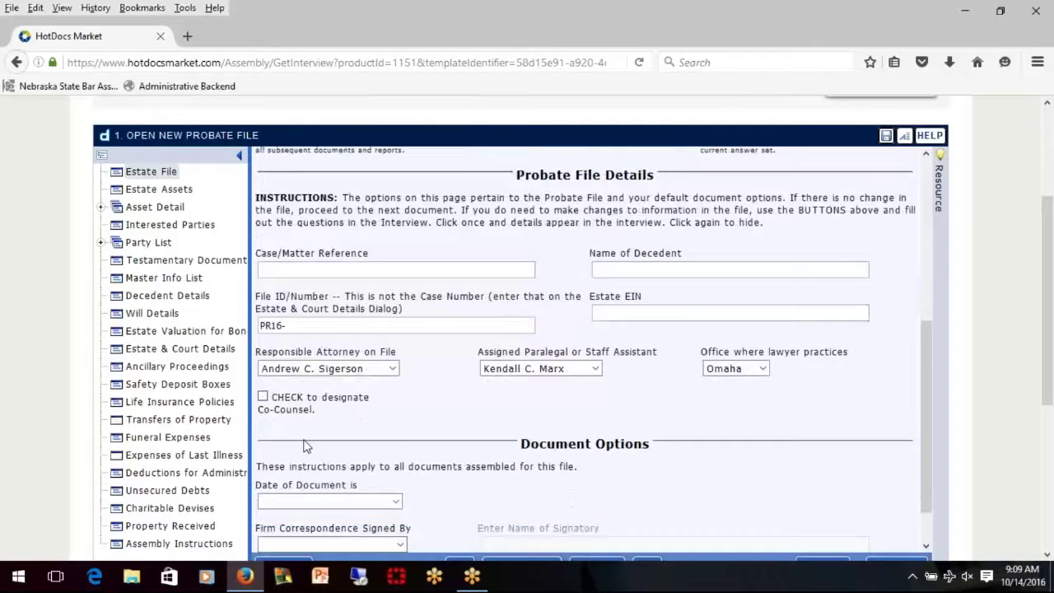
pyautogui.click(263, 373)
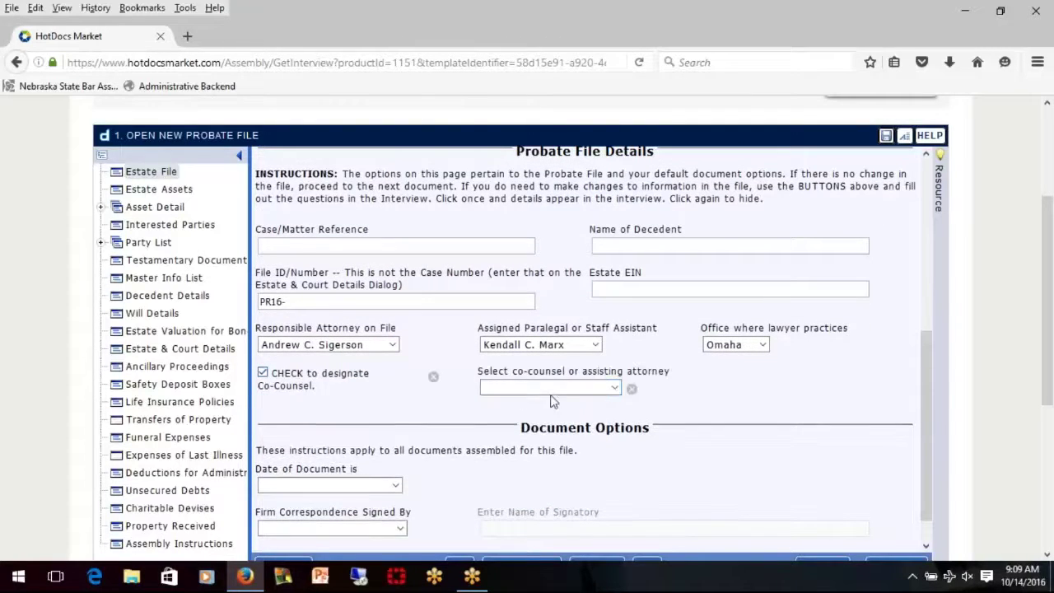
pyautogui.click(263, 373)
# - Set the document date to Leave Blank and the correspondence signer to Staff (Paralegal or Secretary), and continue to the Estate Assets page
pyautogui.scroll(-1, 434, 451)
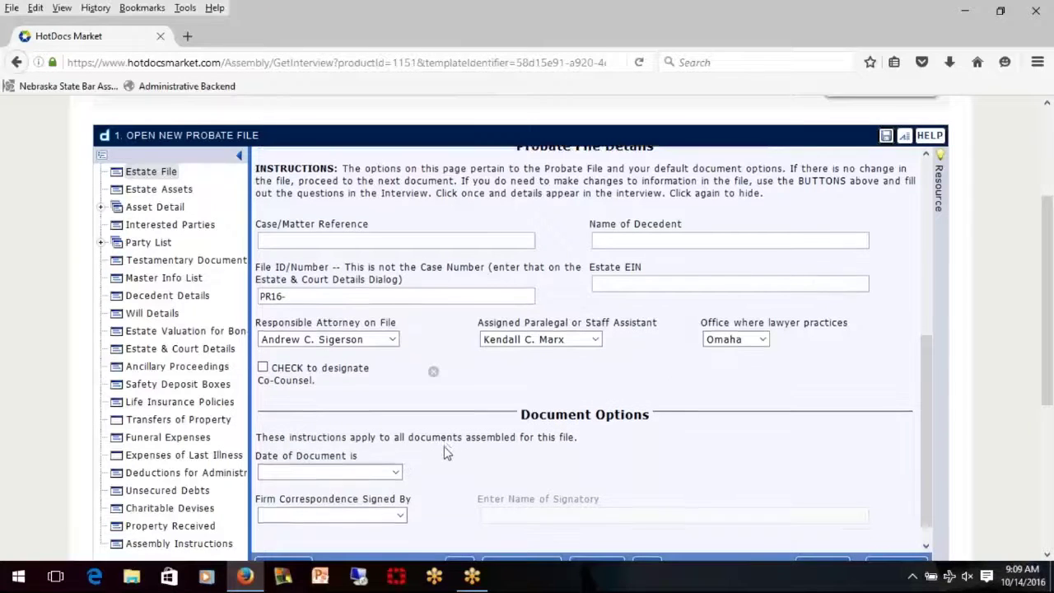
pyautogui.click(338, 449)
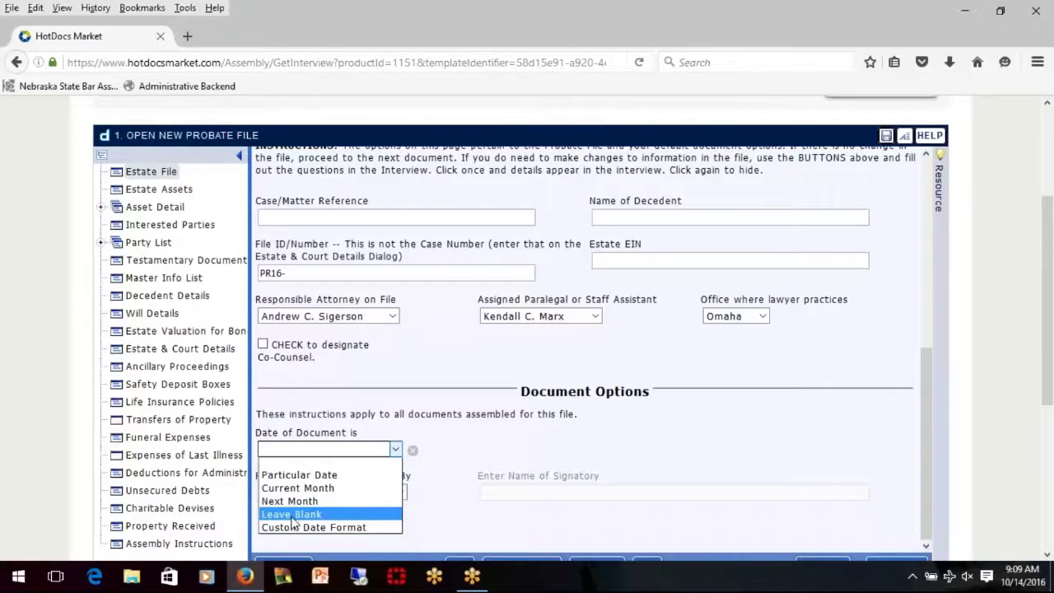
pyautogui.click(346, 514)
pyautogui.click(362, 492)
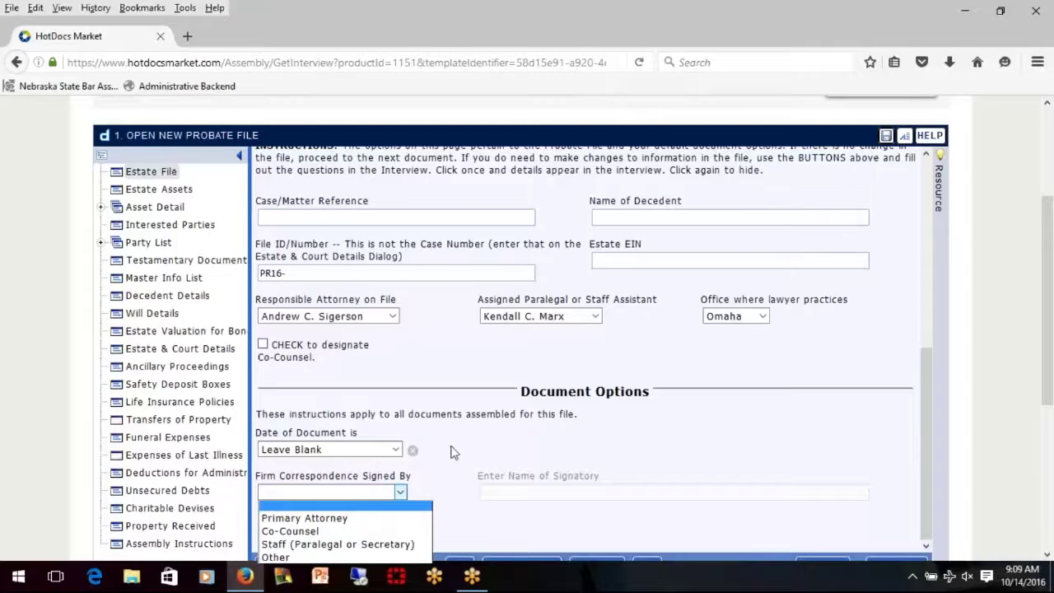
pyautogui.click(354, 545)
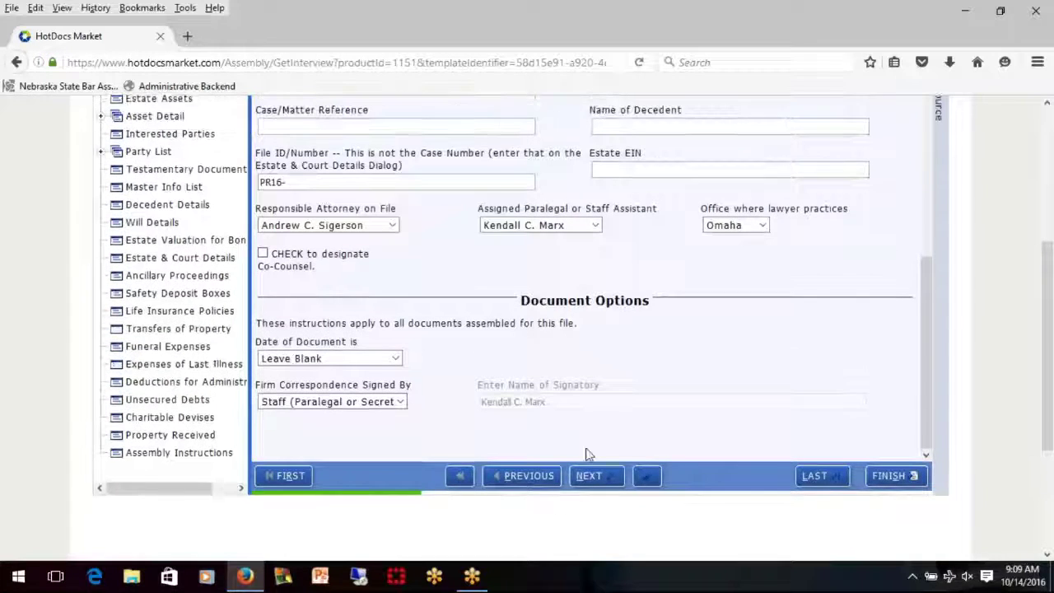
pyautogui.click(576, 478)
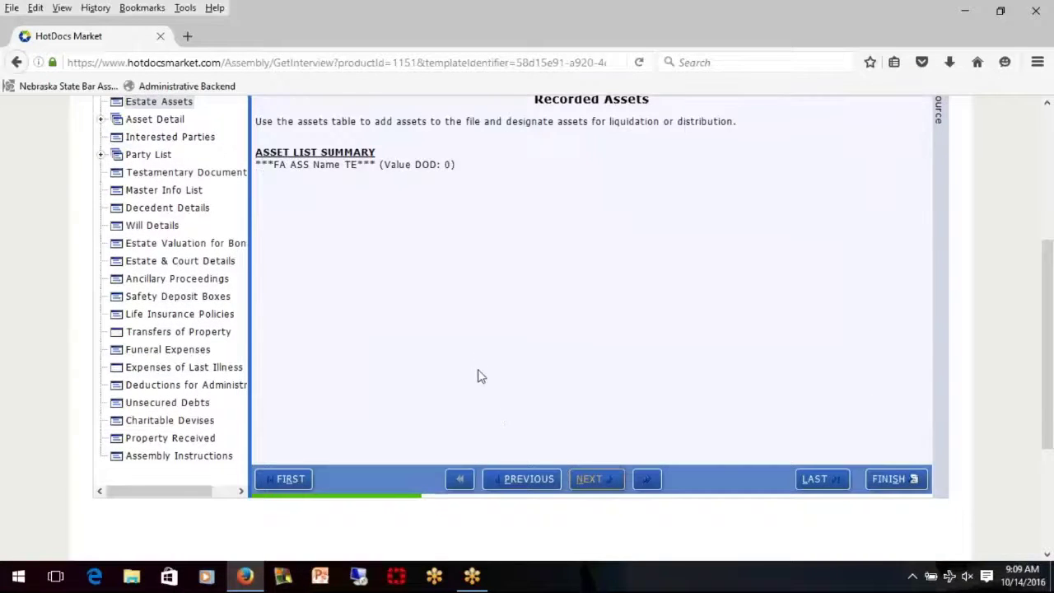
pyautogui.scroll(2, 396, 362)
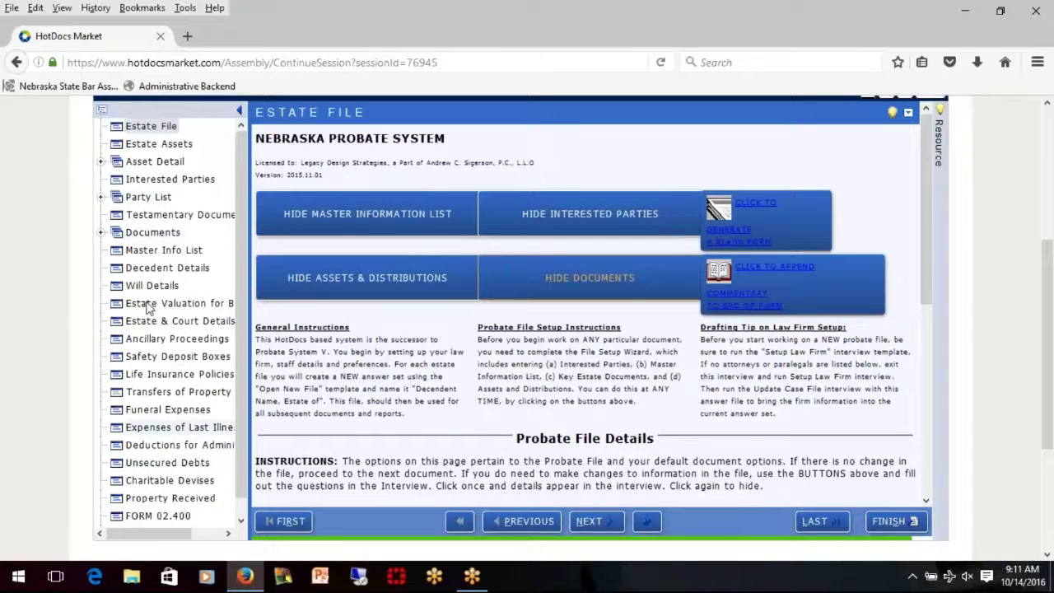
# - Hide the Master Information List, Interested Parties, Assets & Distributions and Documents sections in the interview outline, and show them all again
pyautogui.click(328, 223)
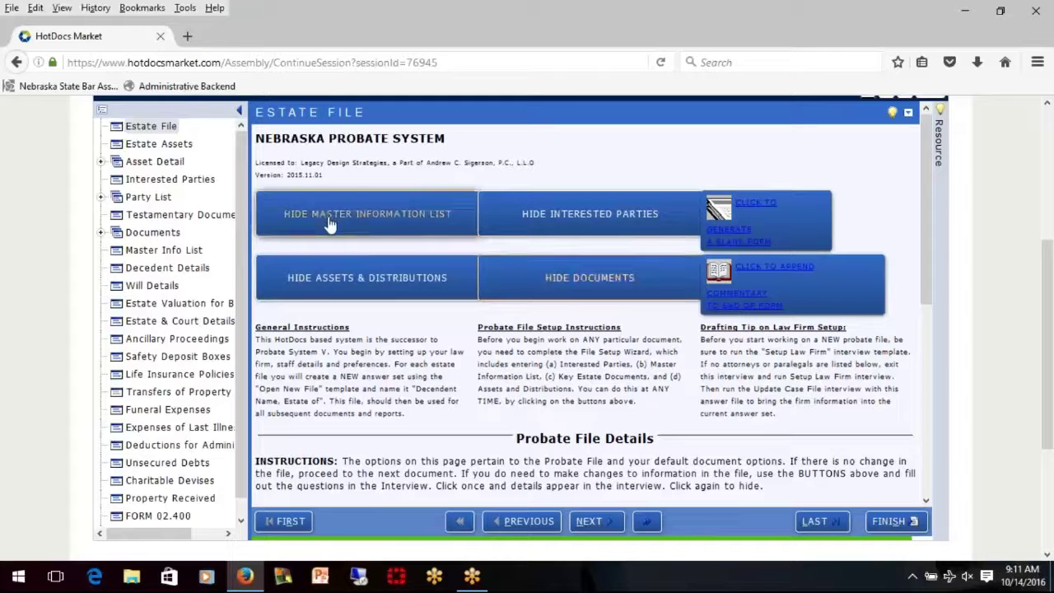
pyautogui.click(396, 276)
pyautogui.click(615, 277)
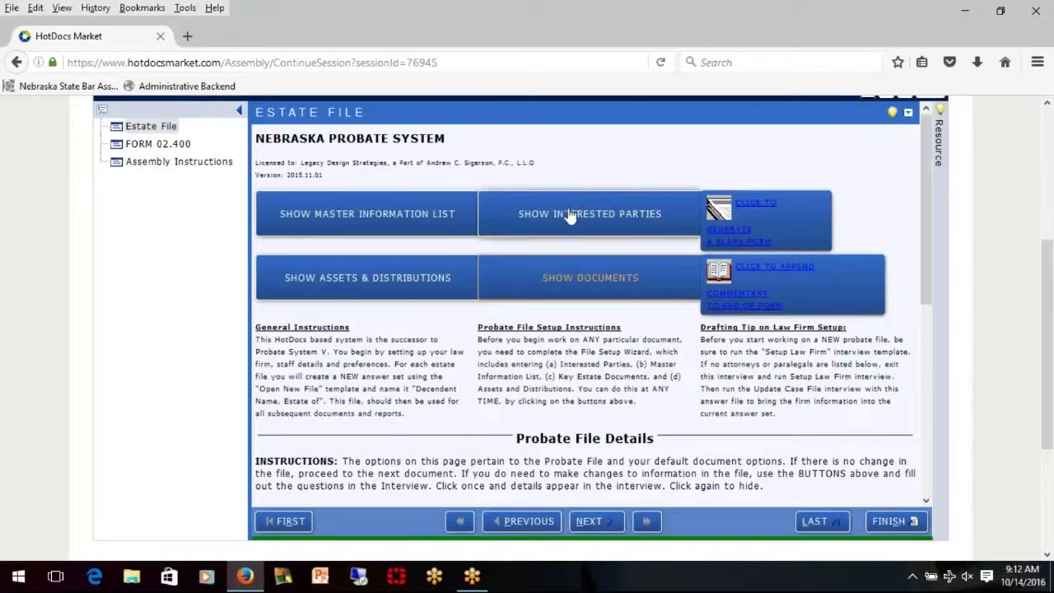
pyautogui.click(448, 216)
pyautogui.click(536, 226)
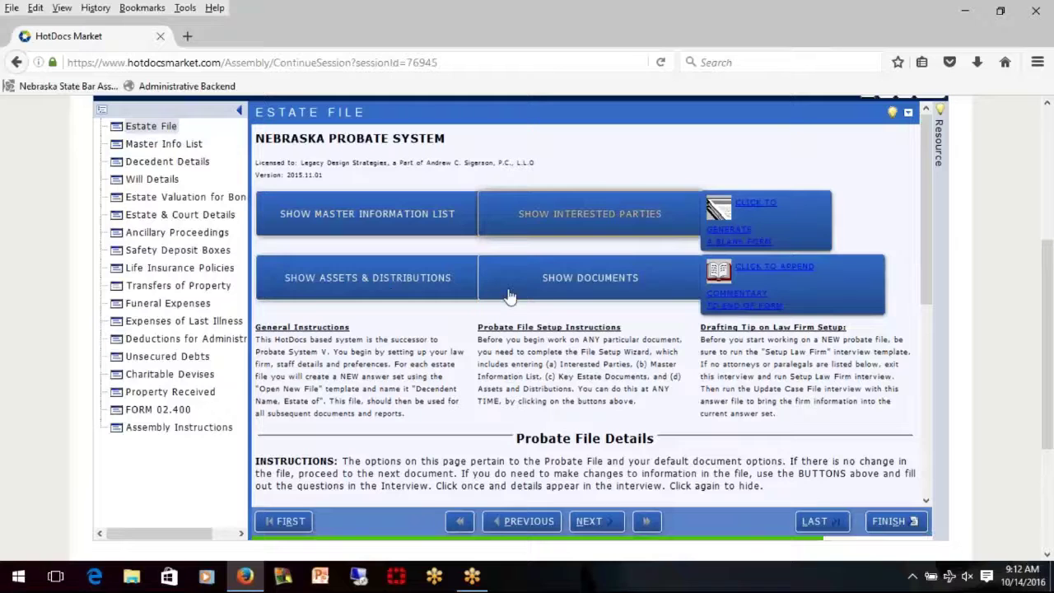
pyautogui.click(544, 289)
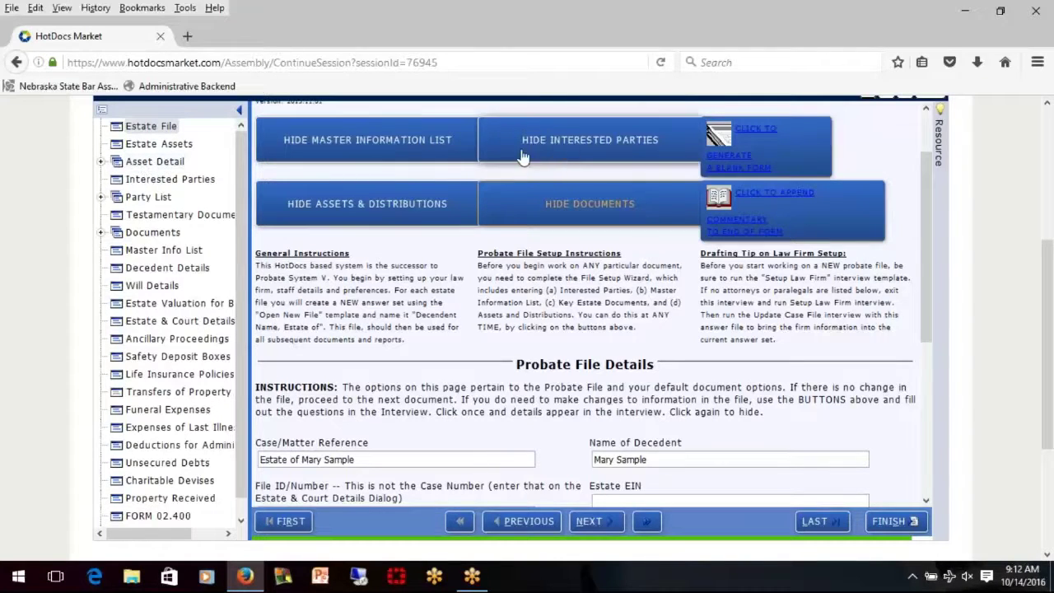
# - Hide the Assets & Distributions section and proceed to the first interested party's detail page
pyautogui.click(346, 212)
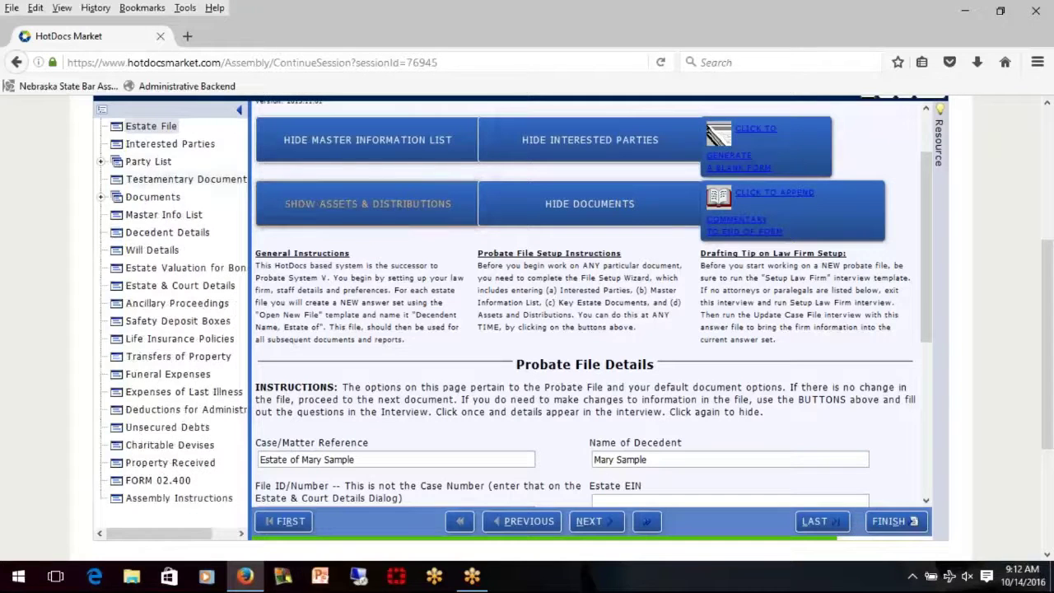
pyautogui.click(588, 522)
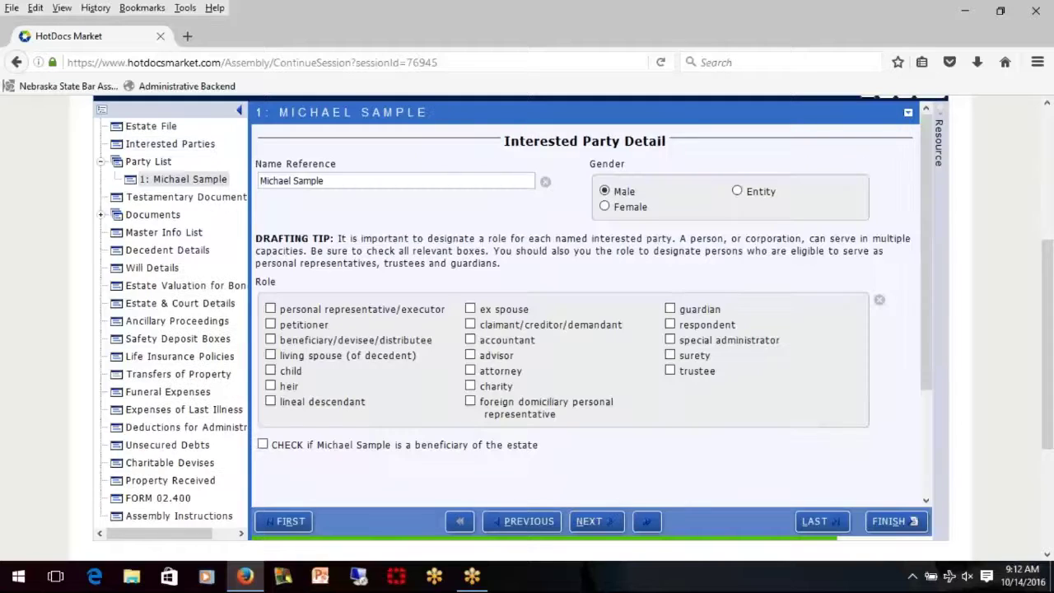
# - Assign the interested party the roles personal representative/executor, petitioner, beneficiary/devisee/distributee, child, heir and lineal descendant
pyautogui.scroll(-1, 511, 312)
pyautogui.scroll(1, 465, 249)
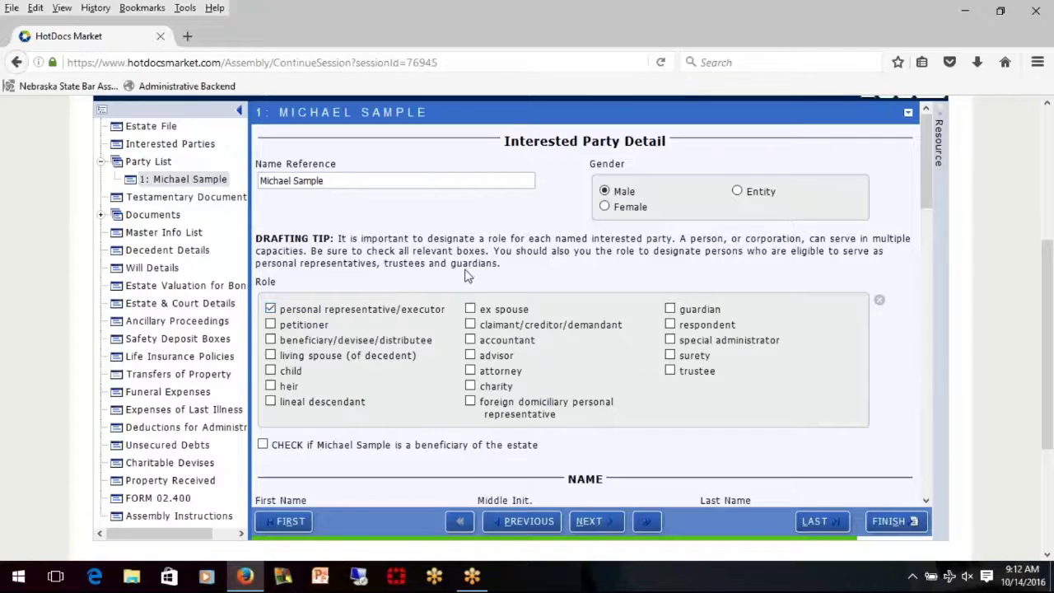
pyautogui.scroll(-1, 466, 276)
pyautogui.click(270, 288)
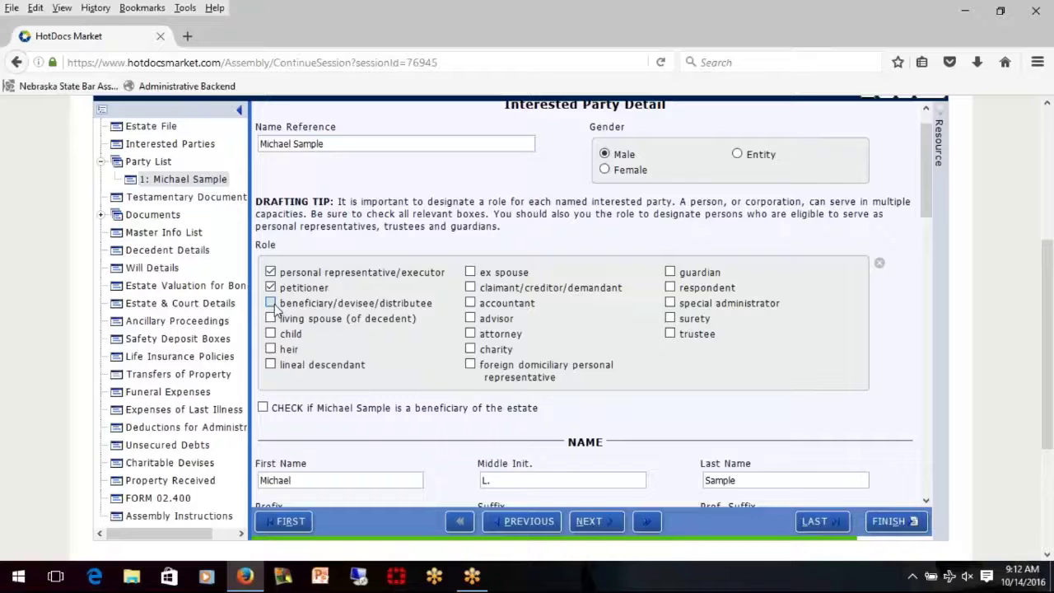
pyautogui.click(271, 303)
pyautogui.click(270, 333)
pyautogui.click(271, 349)
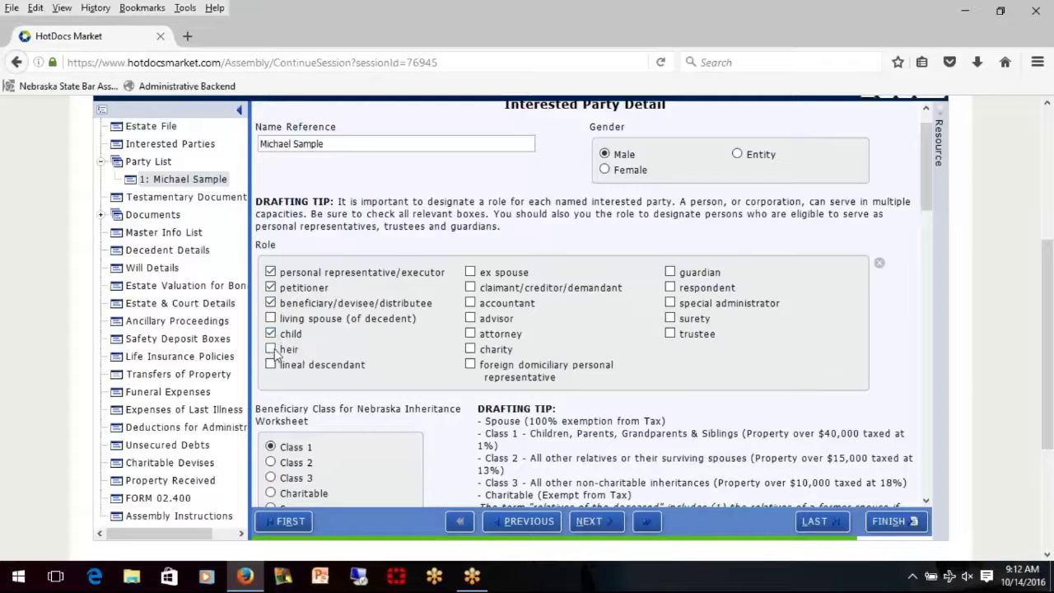
pyautogui.click(271, 364)
# - Examine the interested party's beneficiary class, name, and address and contact details
pyautogui.scroll(-3, 404, 328)
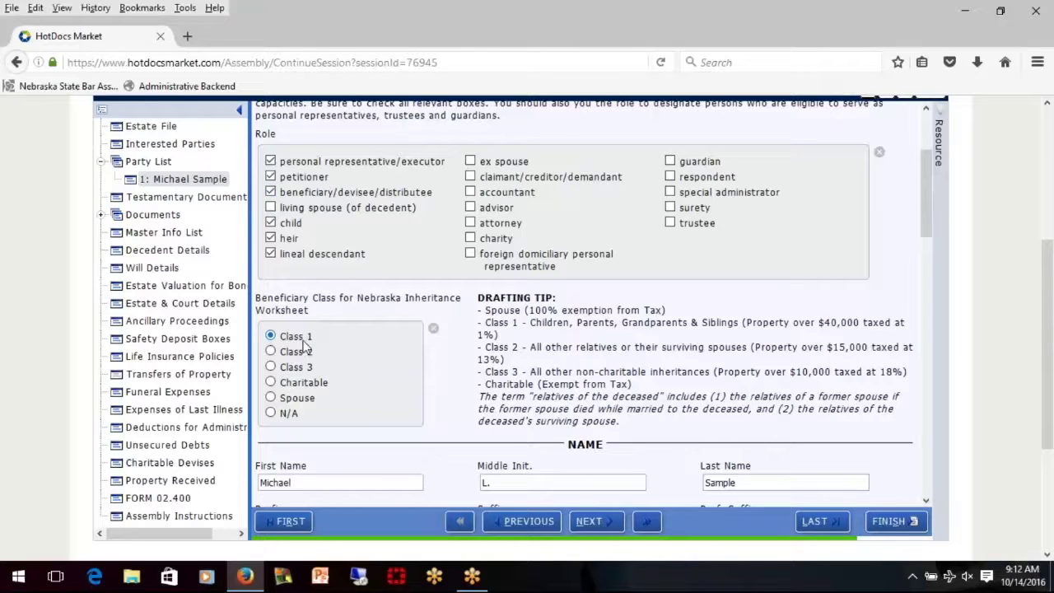
pyautogui.scroll(-3, 392, 309)
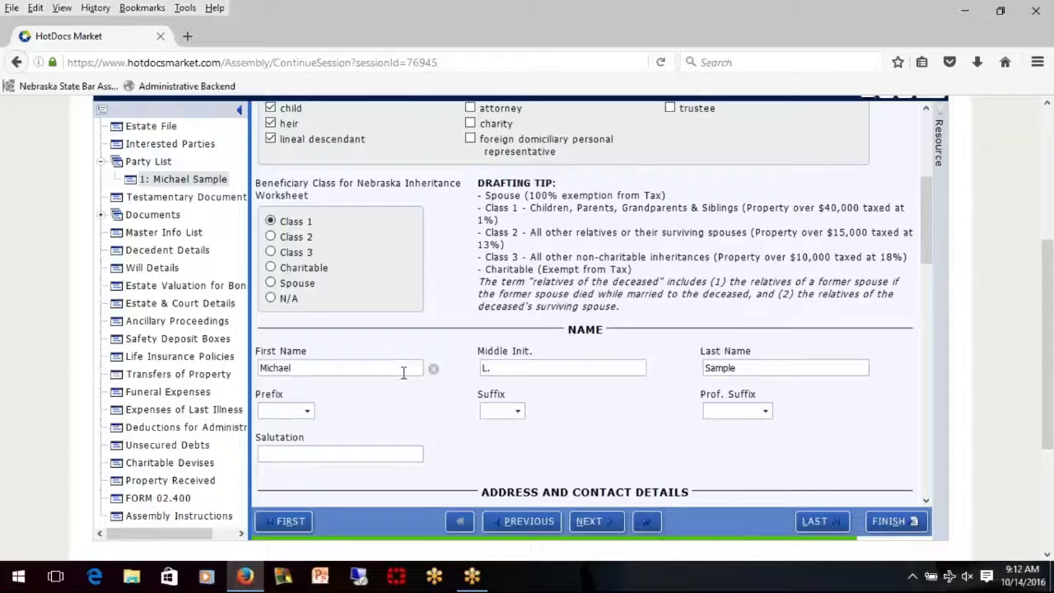
pyautogui.scroll(-2, 656, 238)
pyautogui.scroll(-3, 666, 359)
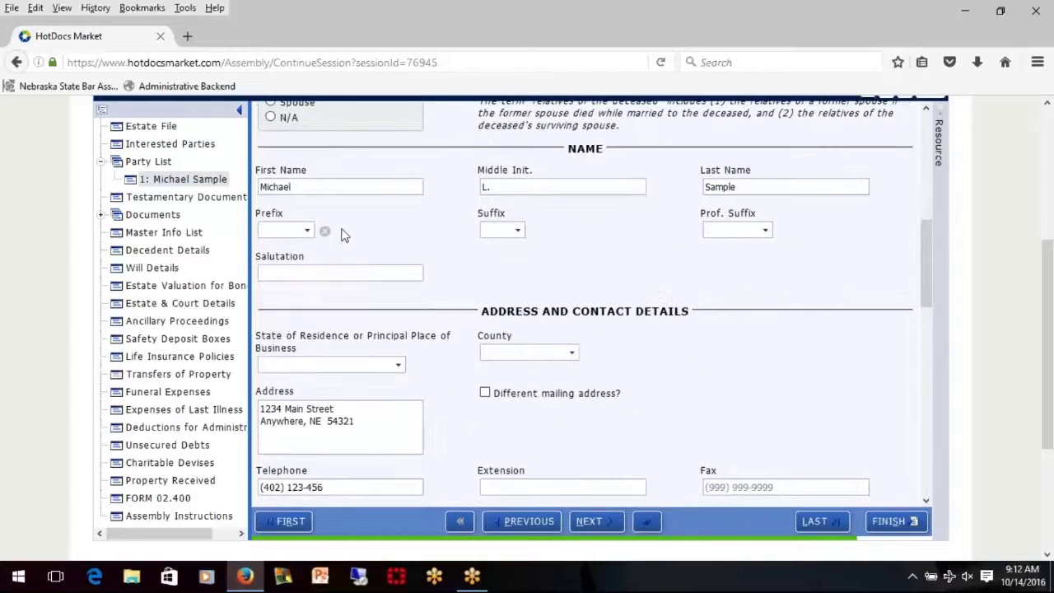
pyautogui.scroll(-2, 699, 276)
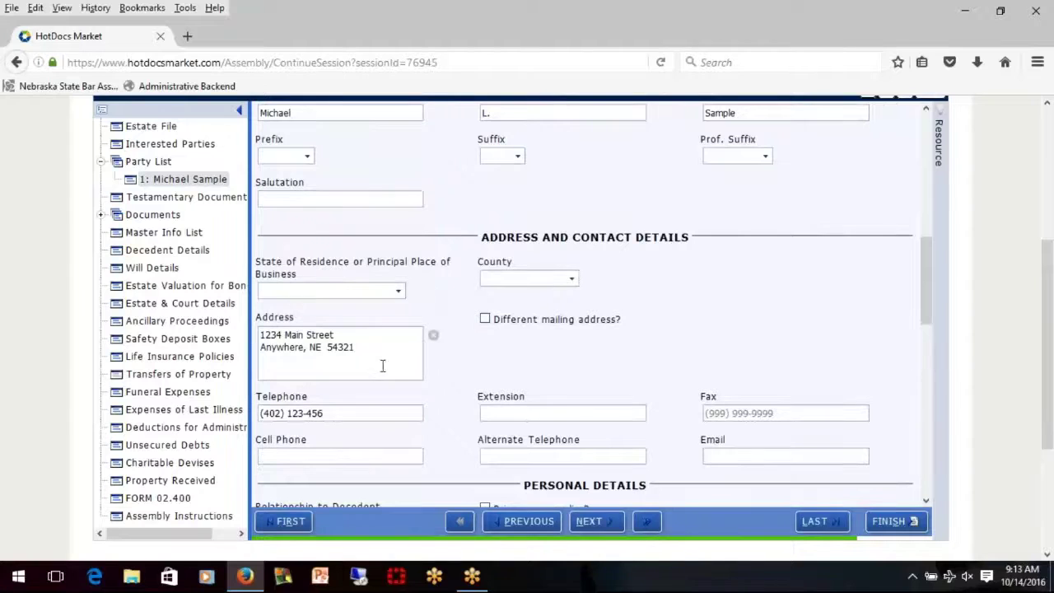
pyautogui.scroll(-2, 650, 397)
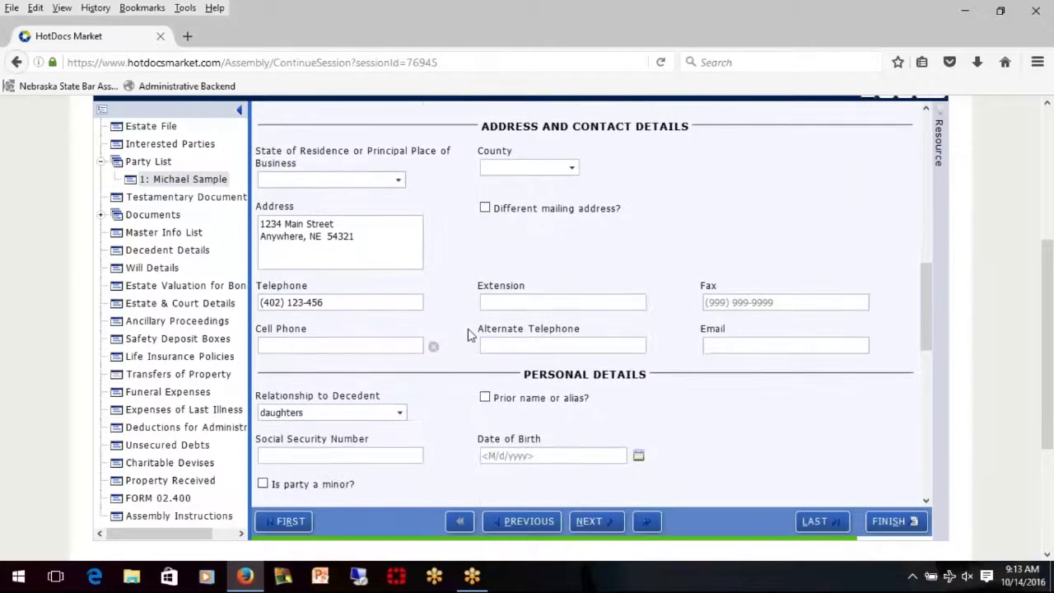
# - Set the first interested party's relationship to the decedent to son
pyautogui.scroll(-2, 469, 333)
pyautogui.click(397, 311)
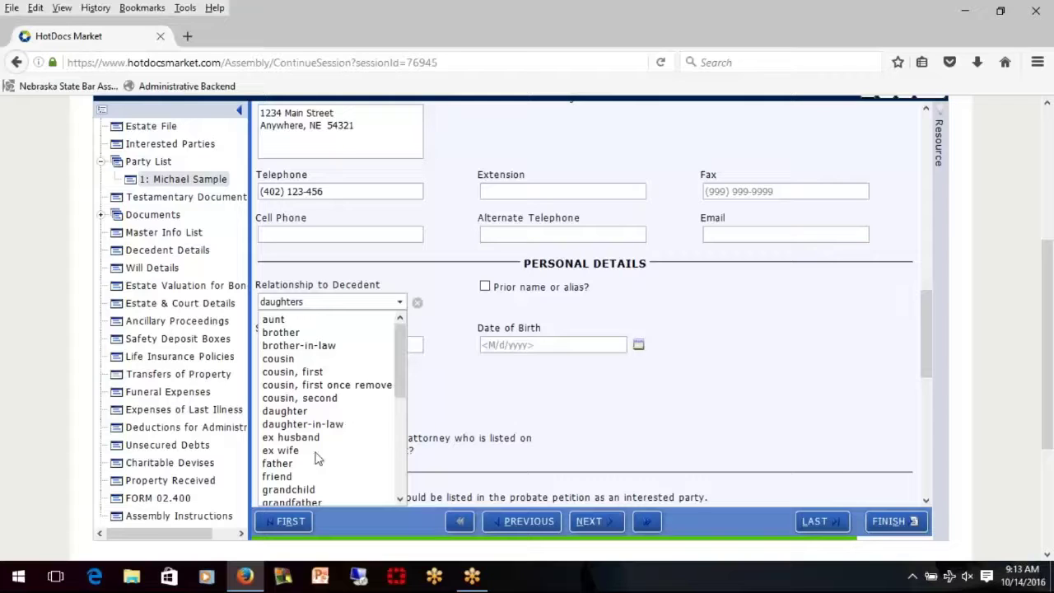
pyautogui.click(313, 412)
pyautogui.moveTo(320, 302); pyautogui.dragTo(228, 314)
pyautogui.write('s')
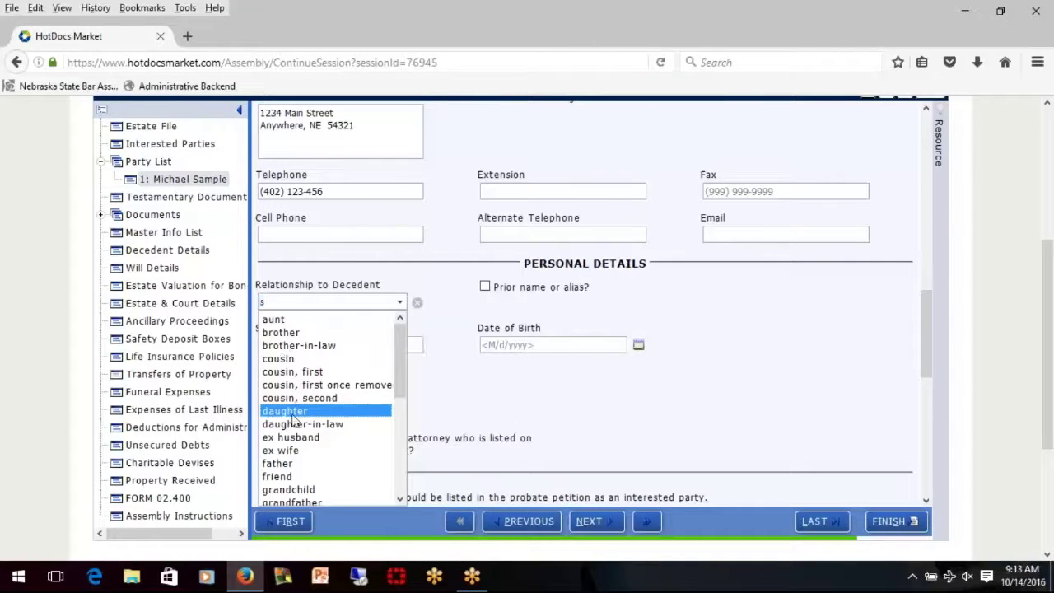
pyautogui.scroll(1, 290, 386)
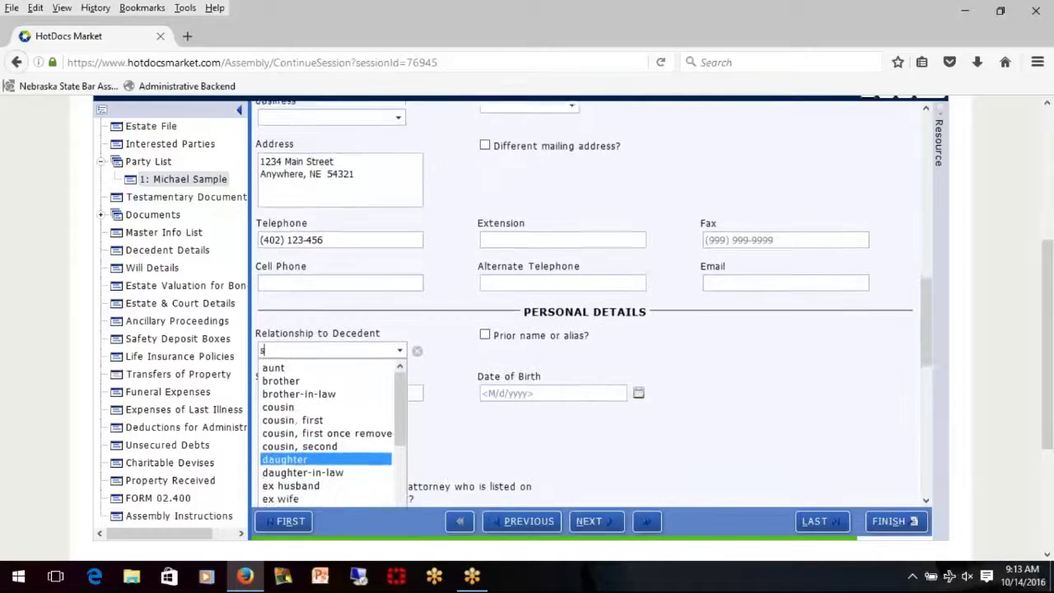
pyautogui.write('on')
pyautogui.press('Tab')
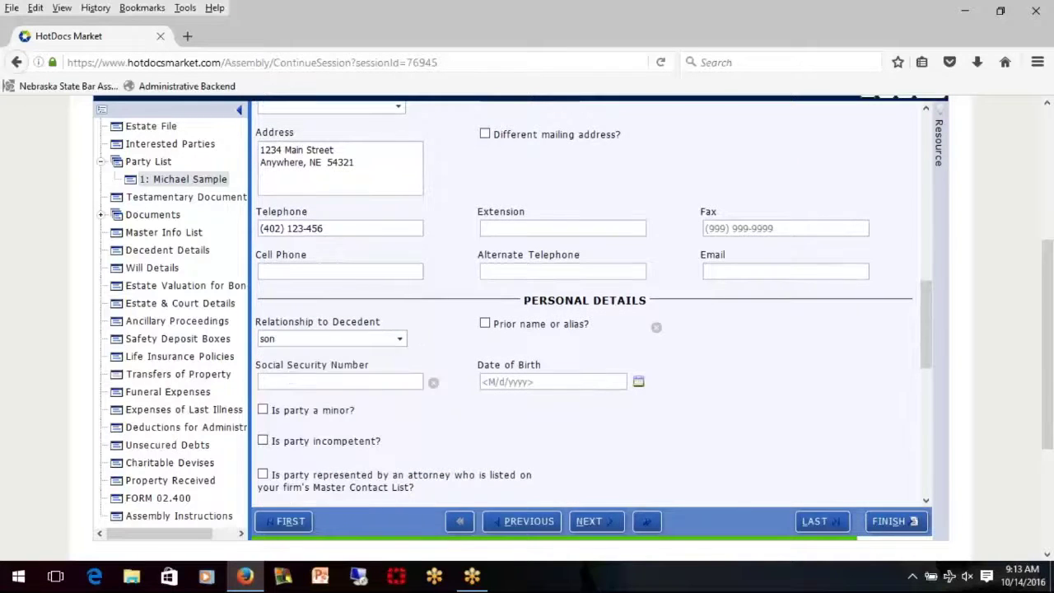
pyautogui.press('Tab')
# - Add a second interested party, enter the party's full name as the name reference, and set the gender to Female
pyautogui.scroll(-1, 554, 399)
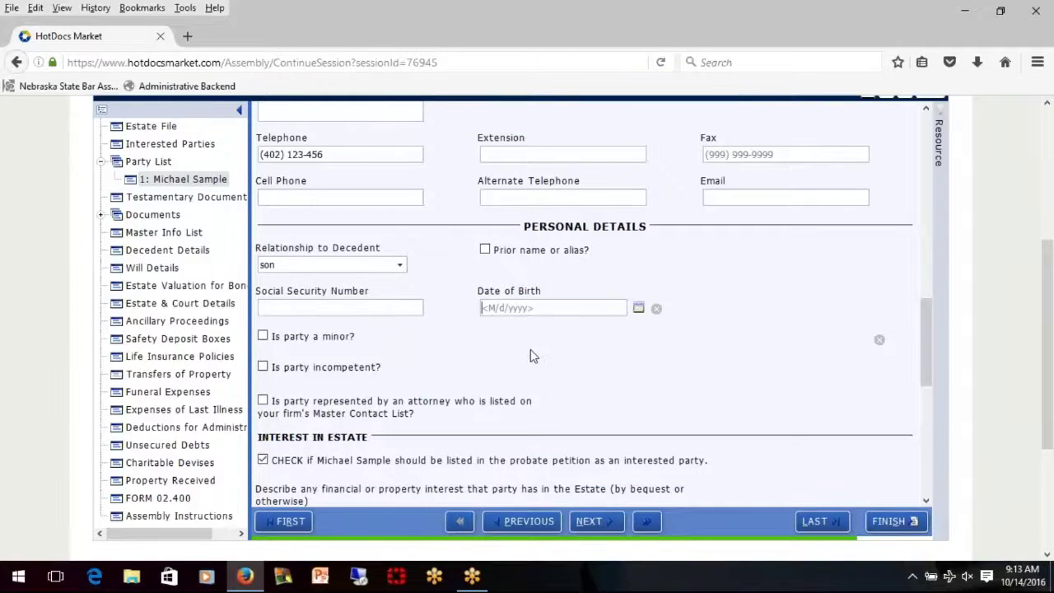
pyautogui.scroll(-1, 530, 349)
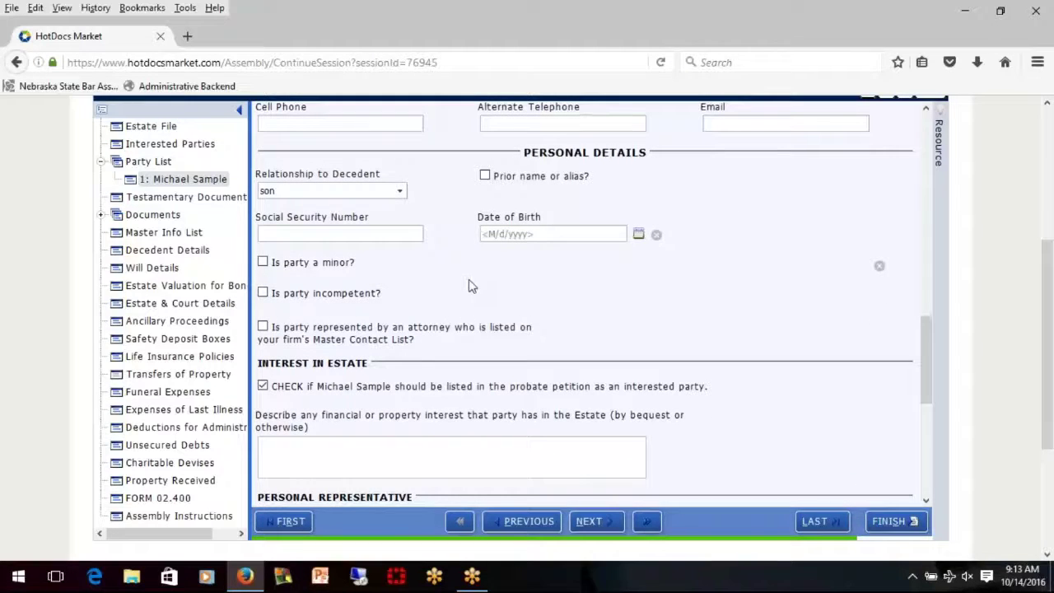
pyautogui.scroll(-3, 461, 277)
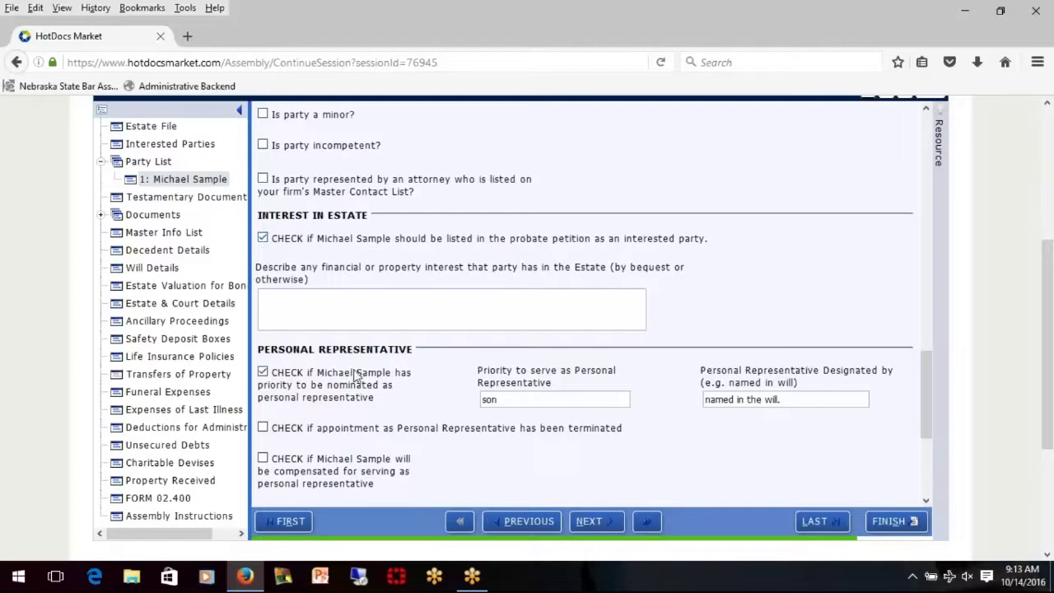
pyautogui.scroll(-2, 307, 374)
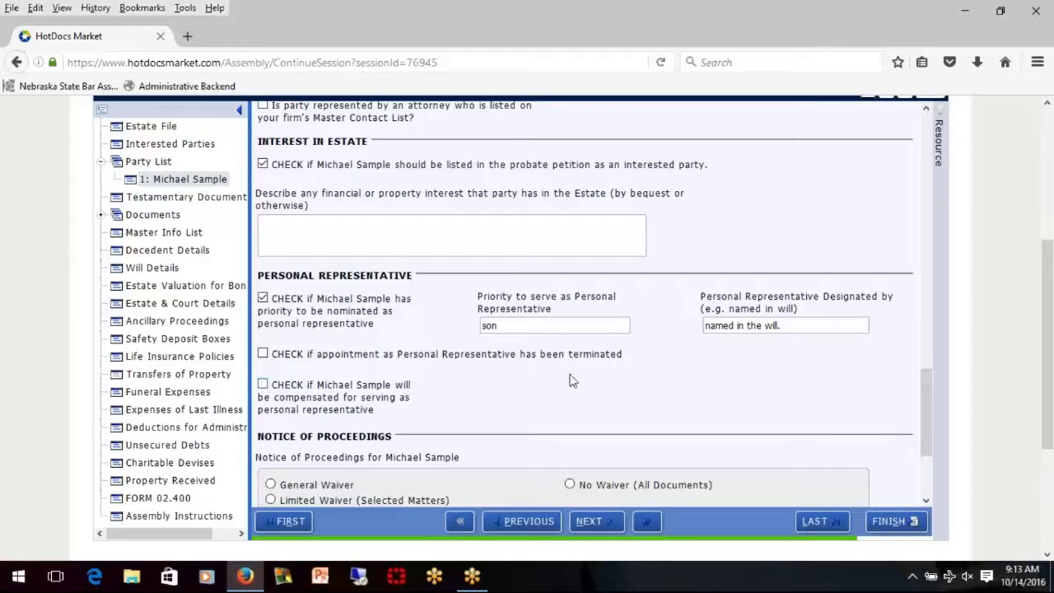
pyautogui.scroll(-3, 532, 372)
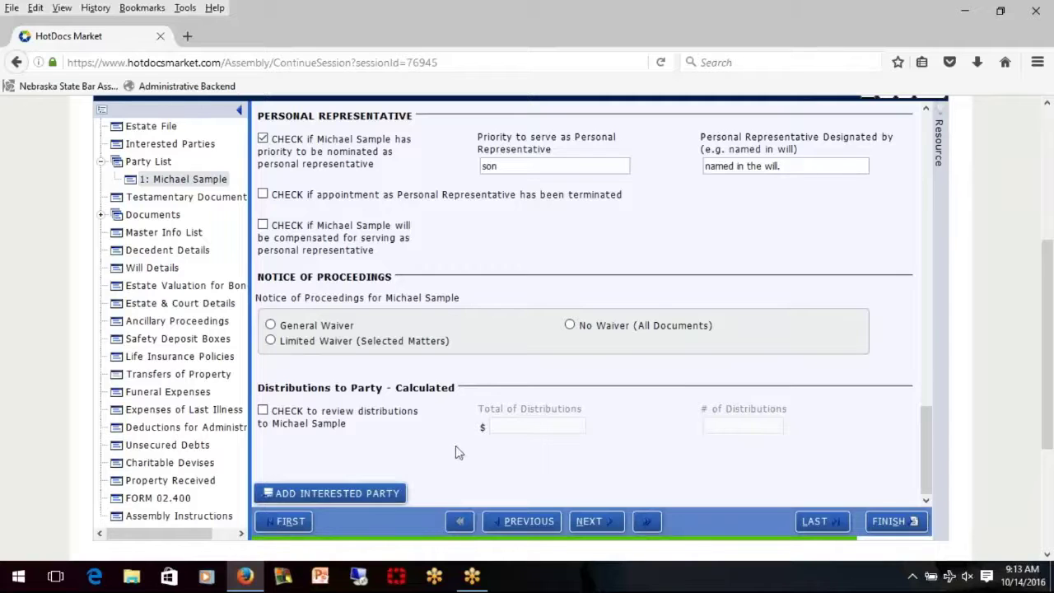
pyautogui.scroll(-2, 455, 449)
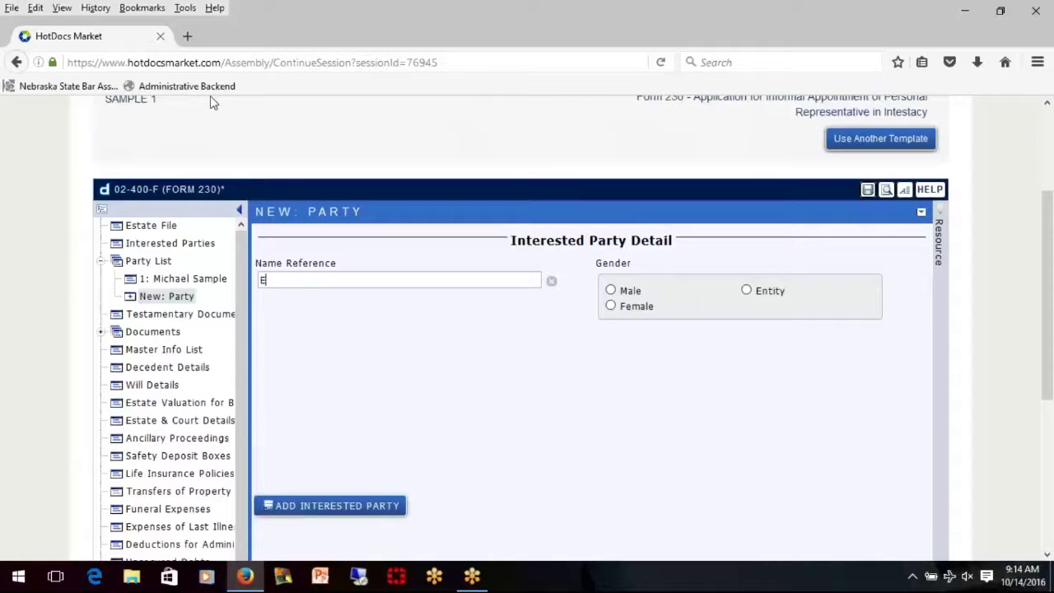
pyautogui.write('a Sample')
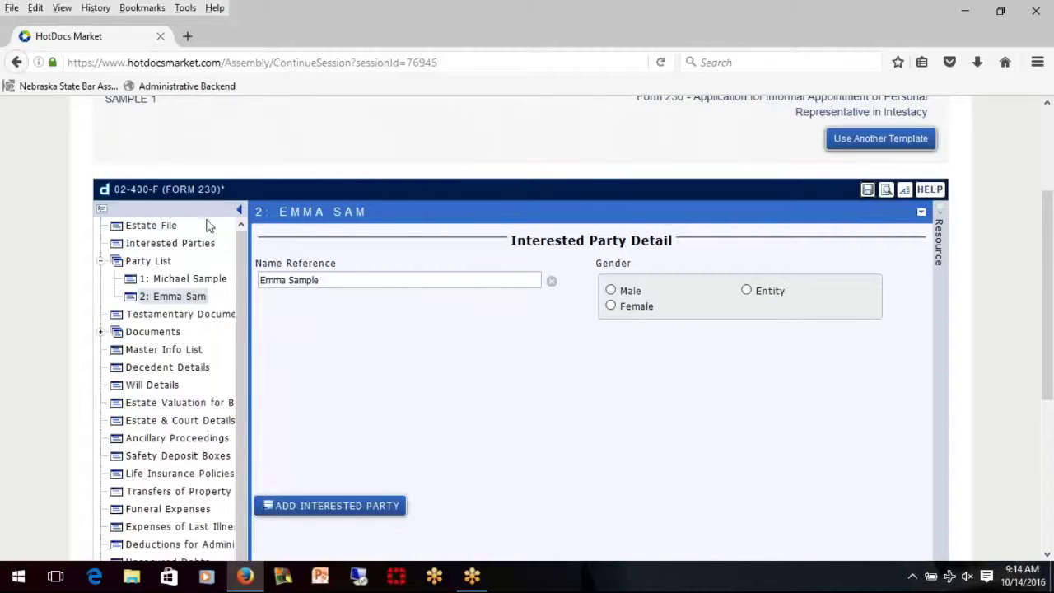
pyautogui.click(630, 309)
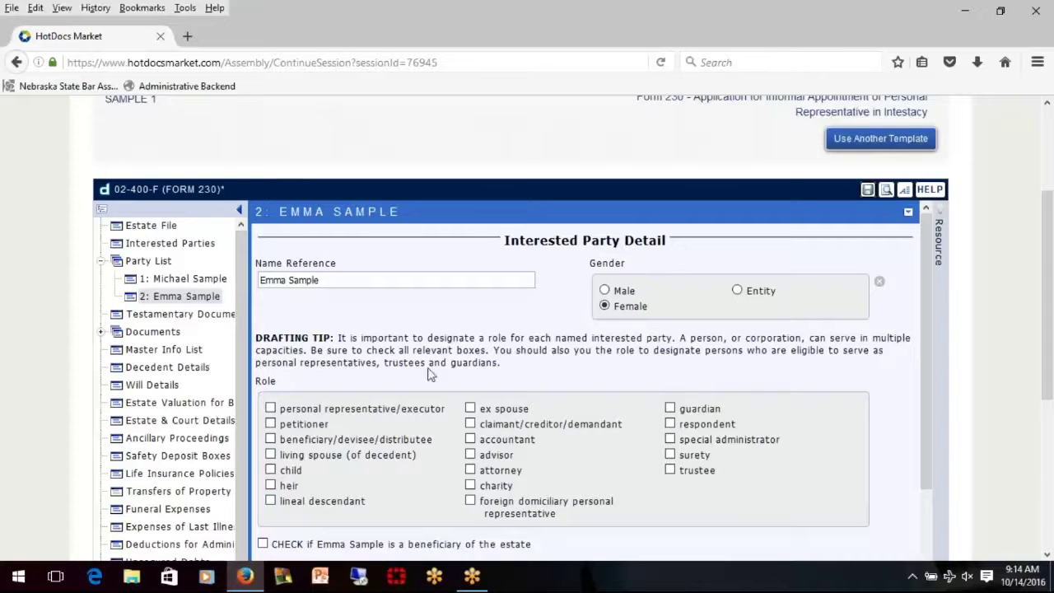
# - Assign the second party the roles beneficiary/devisee/distributee, child, heir and lineal descendant, with beneficiary class Class 1
pyautogui.scroll(-2, 576, 396)
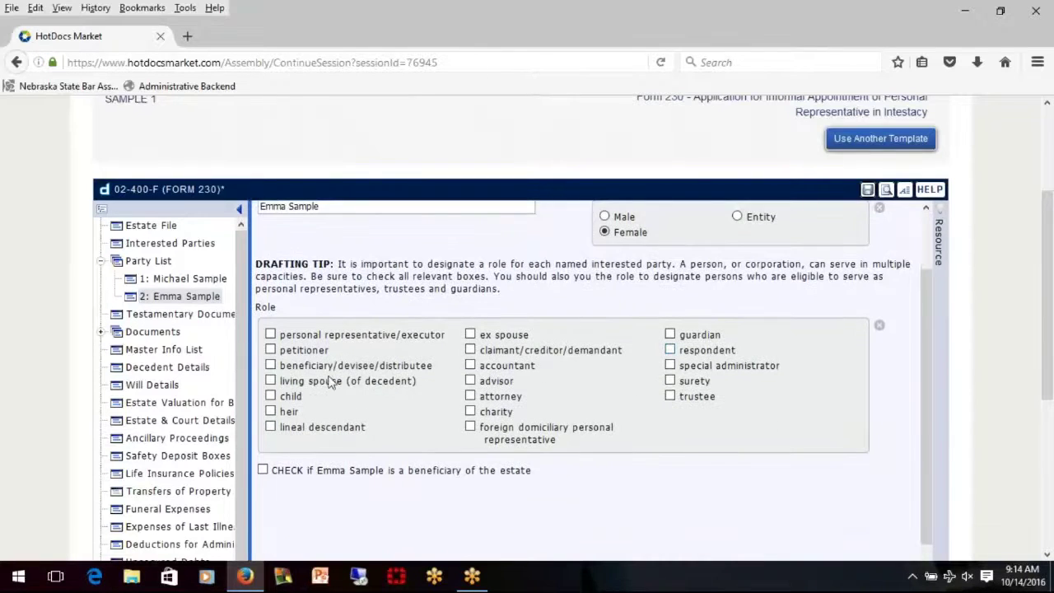
pyautogui.click(273, 368)
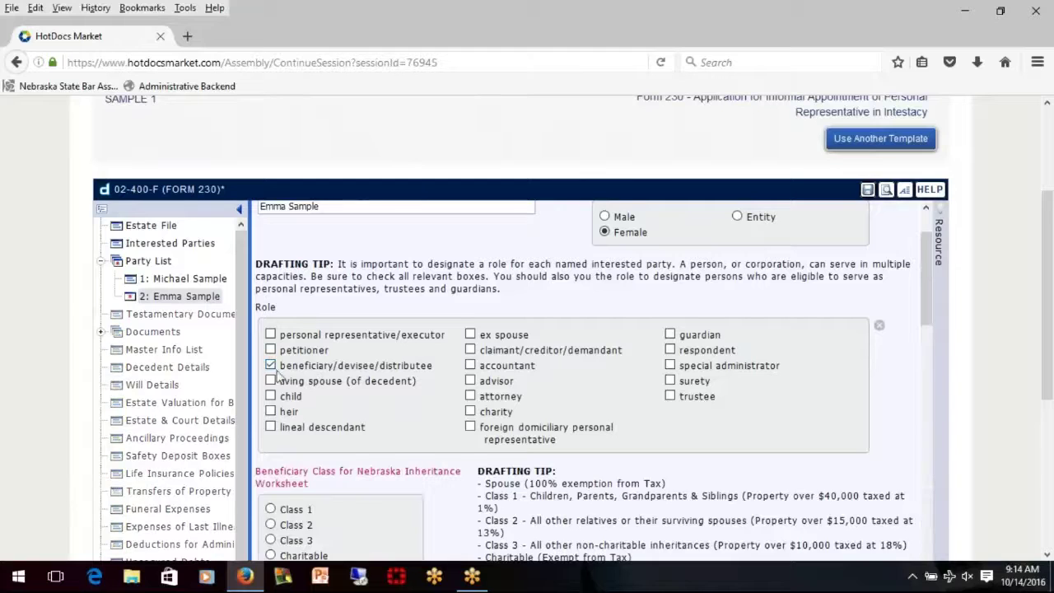
pyautogui.scroll(-2, 329, 494)
pyautogui.click(271, 435)
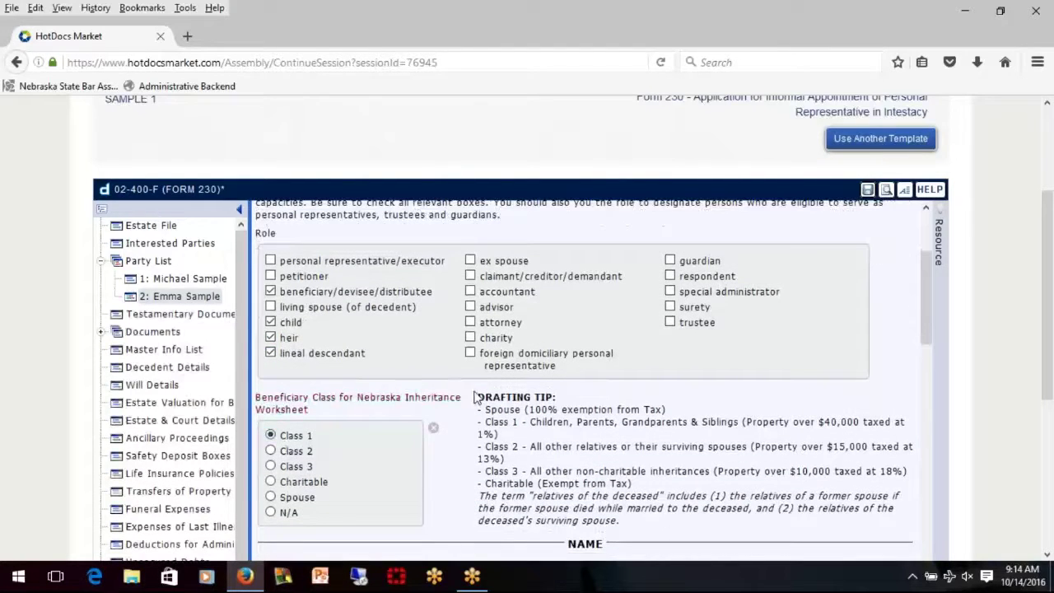
# - Look through the second party's name, contact, personal, estate interest and notice sections, and proceed to the Testamentary Documents page
pyautogui.scroll(-5, 486, 408)
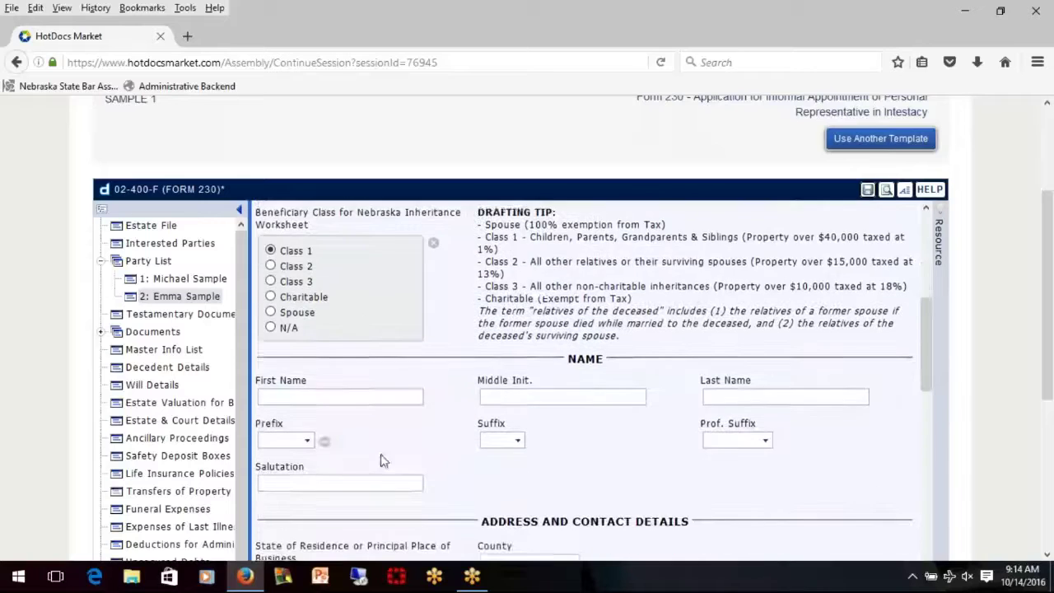
pyautogui.scroll(-6, 505, 418)
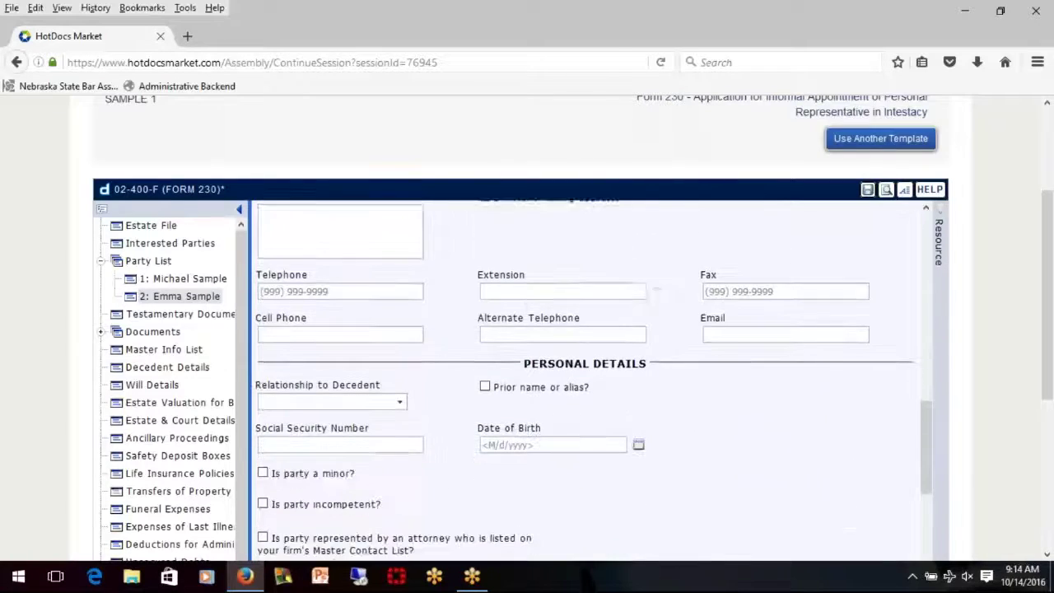
pyautogui.scroll(-4, 544, 341)
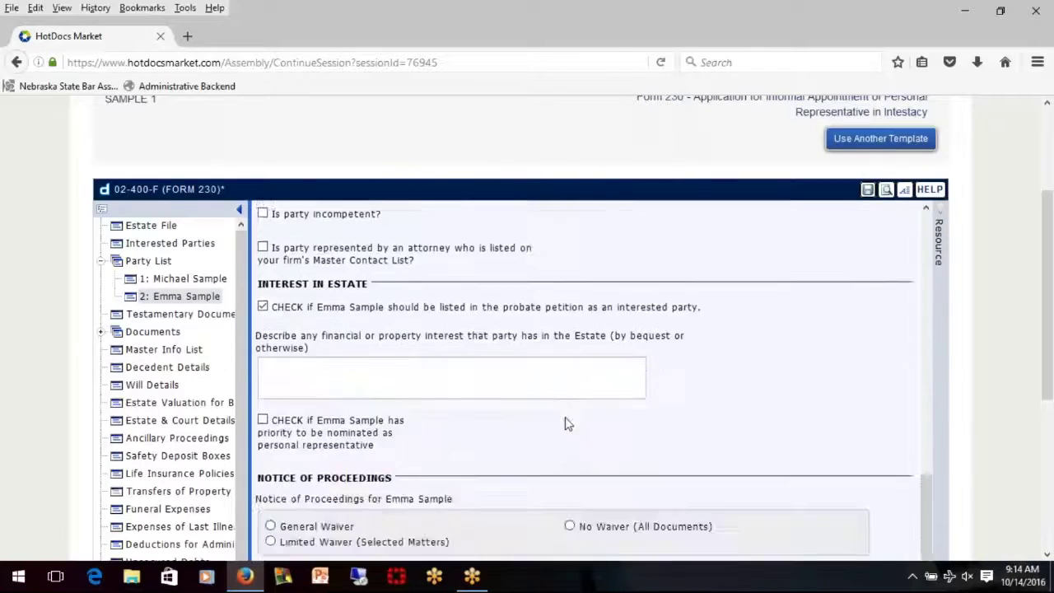
pyautogui.scroll(-1, 664, 337)
pyautogui.scroll(2, 774, 317)
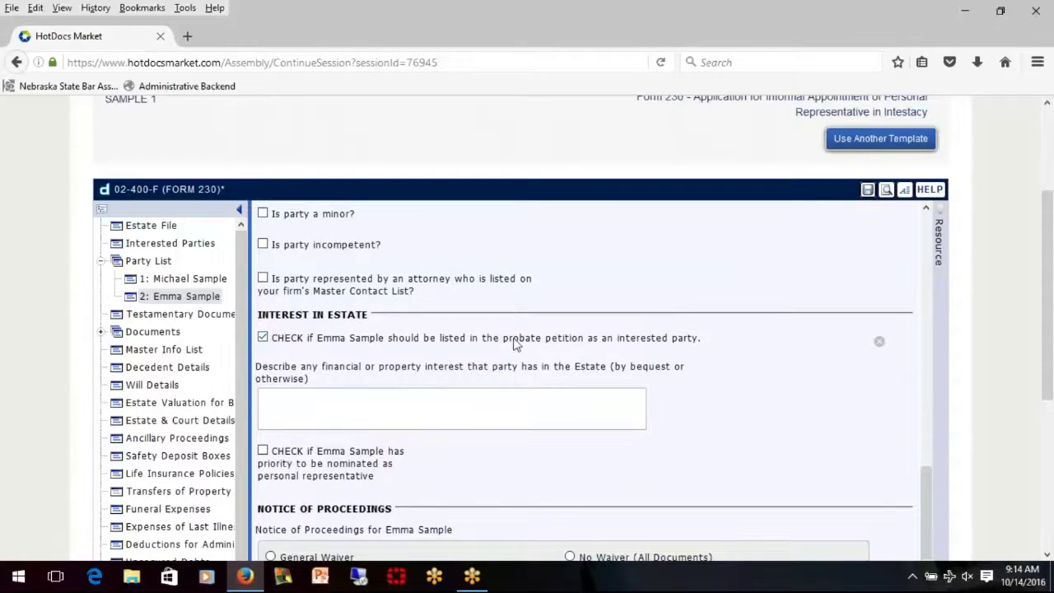
pyautogui.scroll(-3, 508, 347)
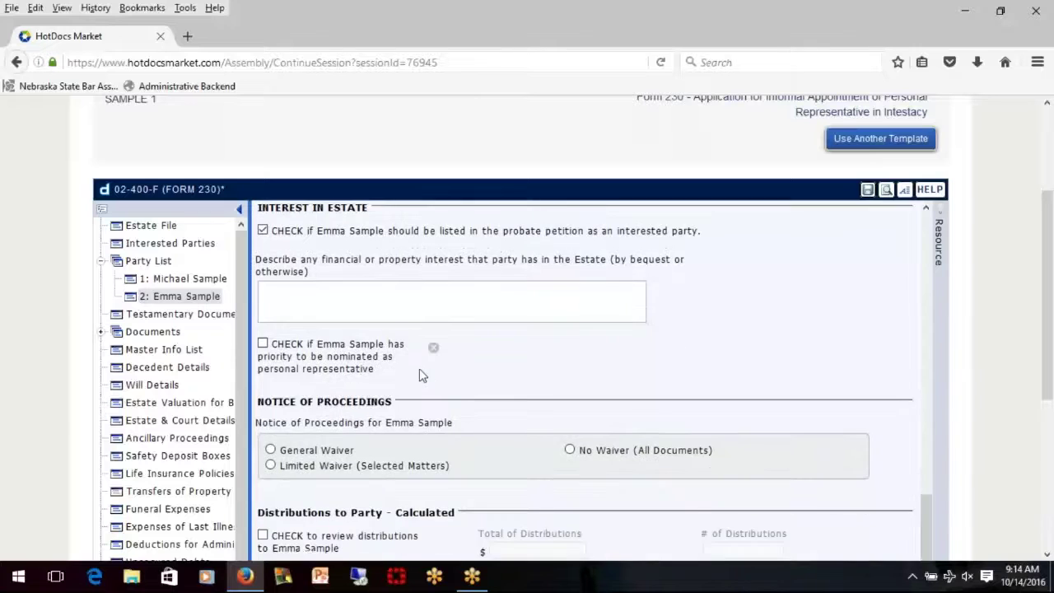
pyautogui.scroll(-3, 494, 370)
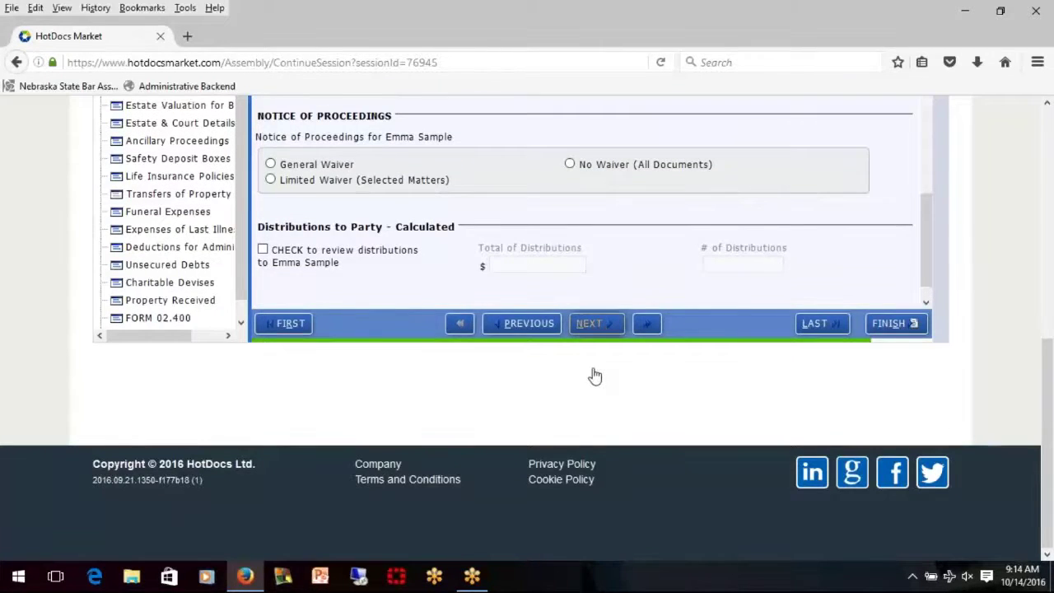
pyautogui.scroll(3, 549, 289)
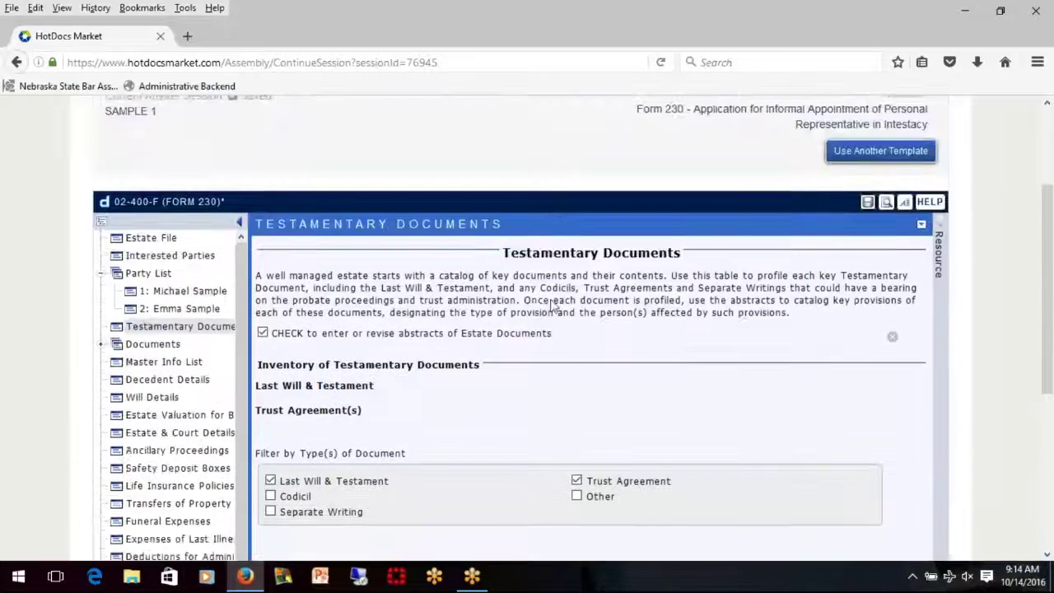
# - Turn the option for entering abstracts of Estate Documents off and on again, and expand and collapse the Documents group in the outline
pyautogui.scroll(-2, 550, 305)
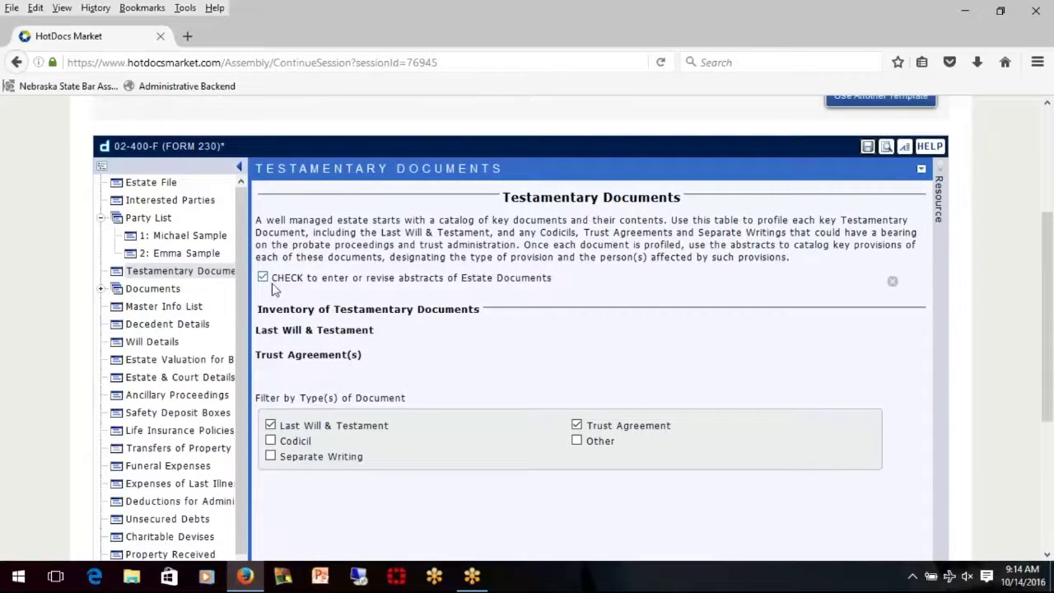
pyautogui.click(263, 278)
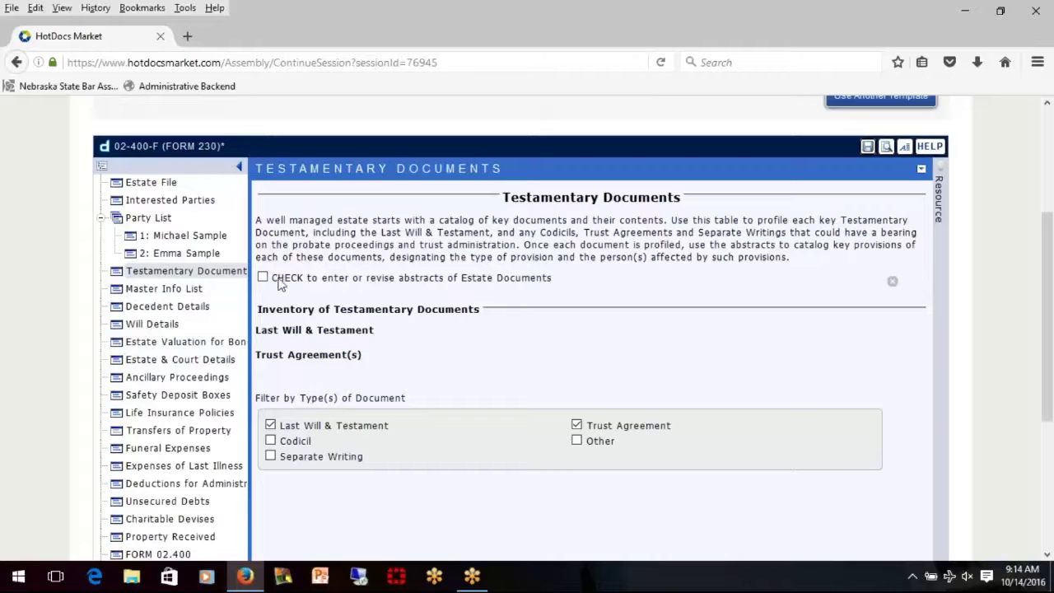
pyautogui.click(262, 279)
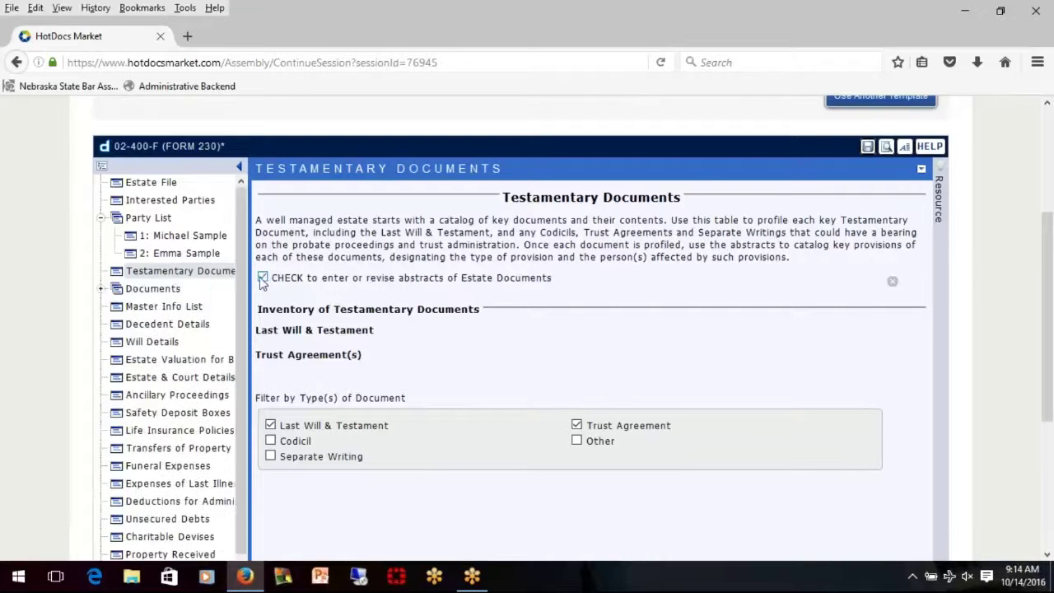
pyautogui.click(101, 290)
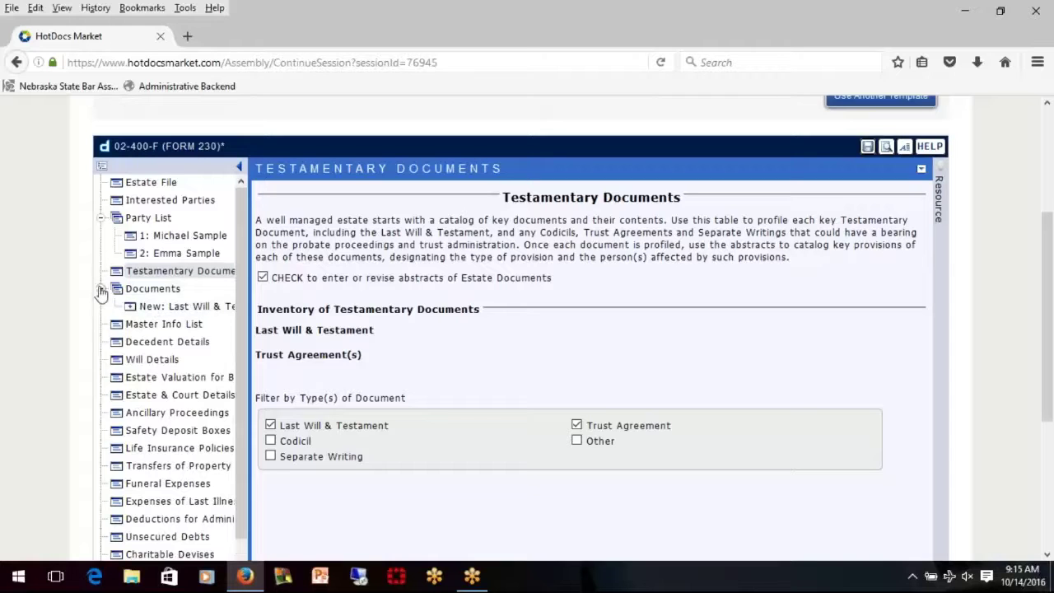
pyautogui.click(101, 289)
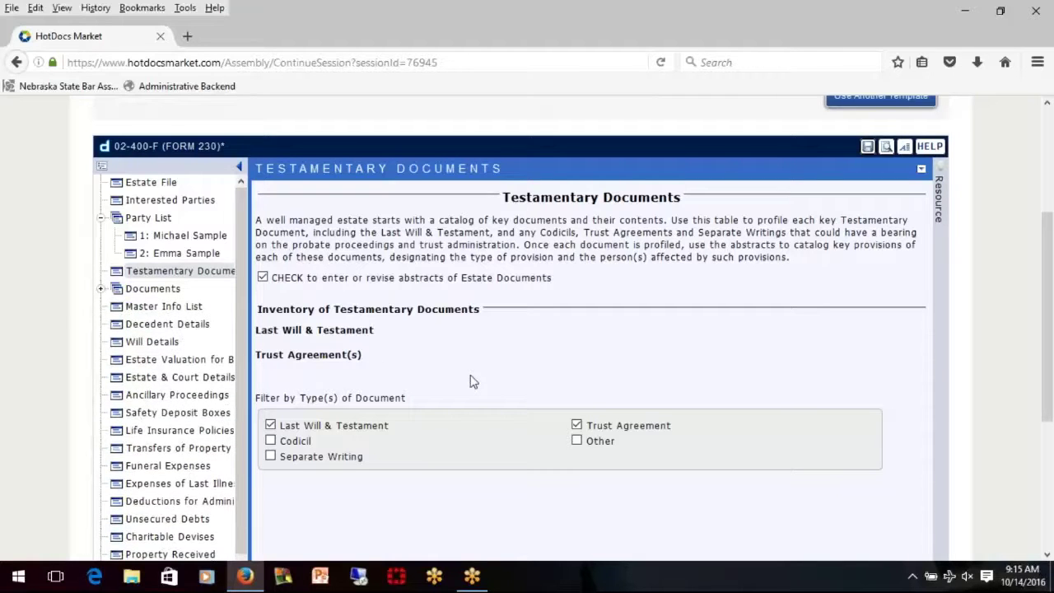
# - Go to the new entry under Documents and set its document type to Last Will & Testament
pyautogui.scroll(-3, 474, 381)
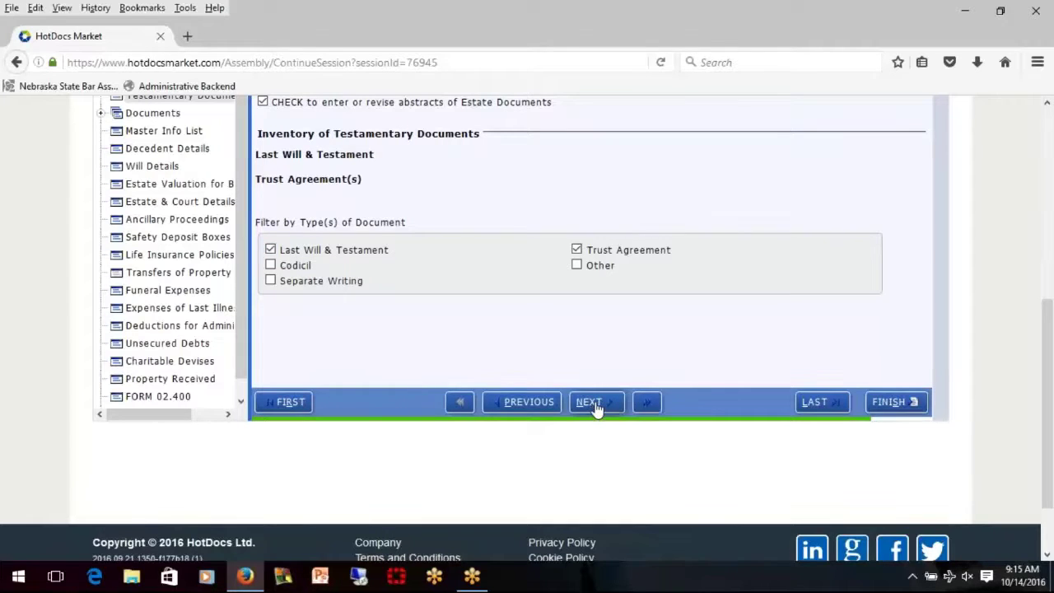
pyautogui.click(593, 402)
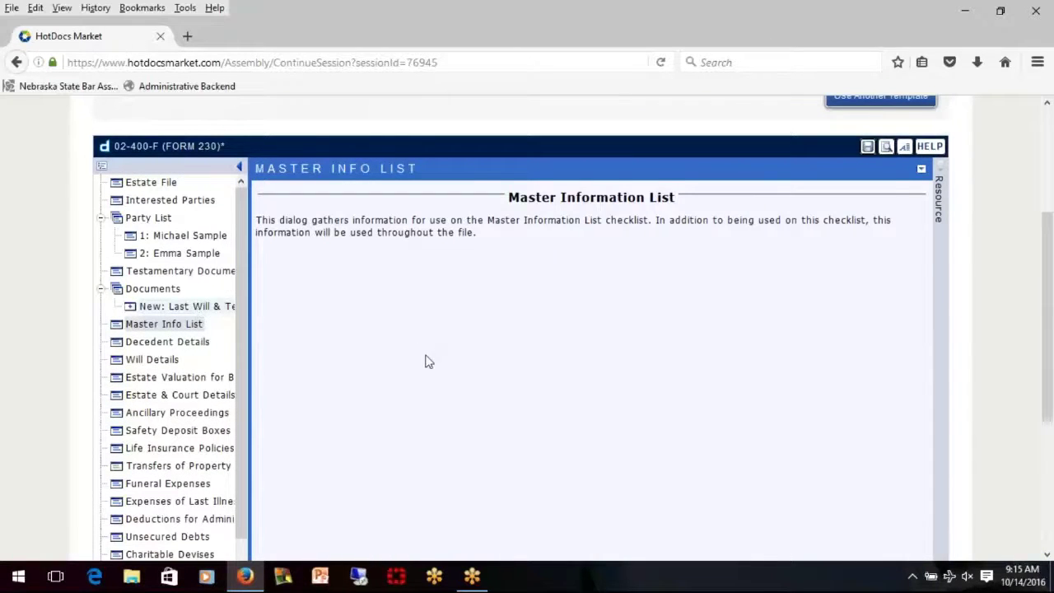
pyautogui.scroll(-2, 511, 374)
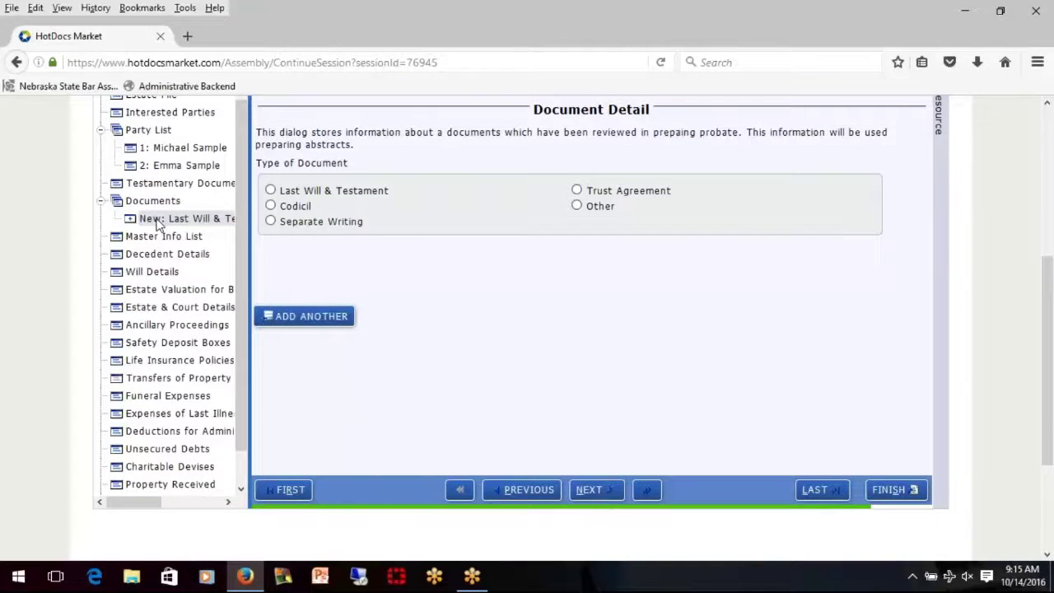
pyautogui.click(278, 194)
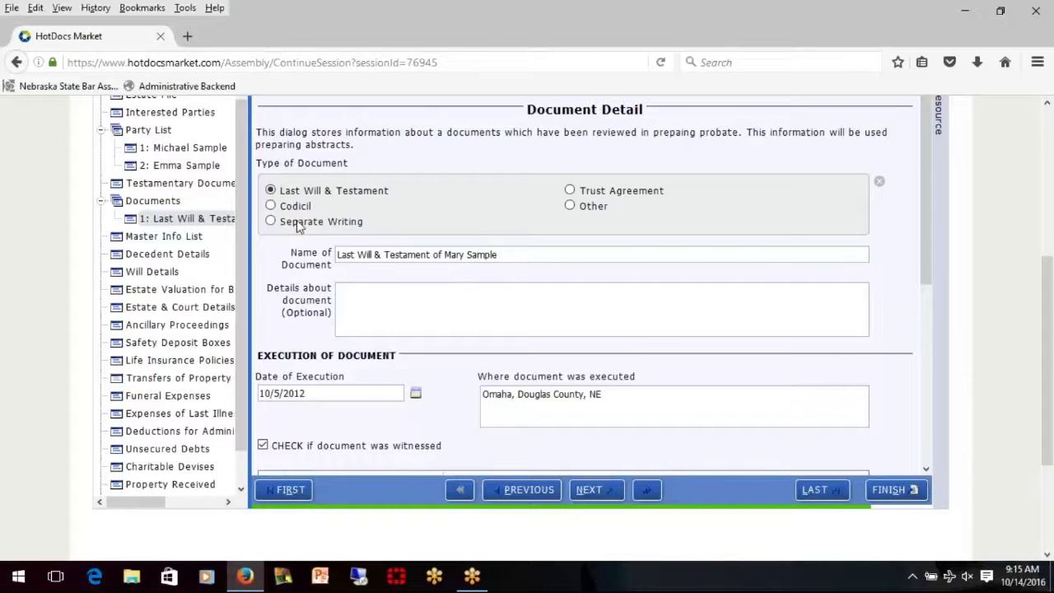
# - Remove Trust Agreement from the document type filter on the Testamentary Documents page, and proceed to the will's detail page
pyautogui.click(99, 201)
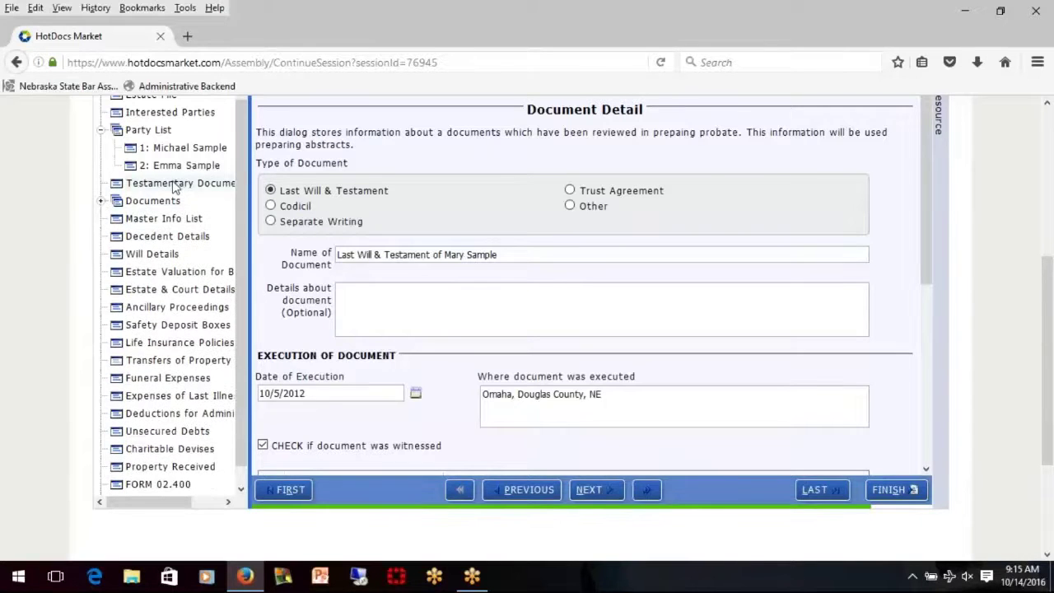
pyautogui.click(174, 184)
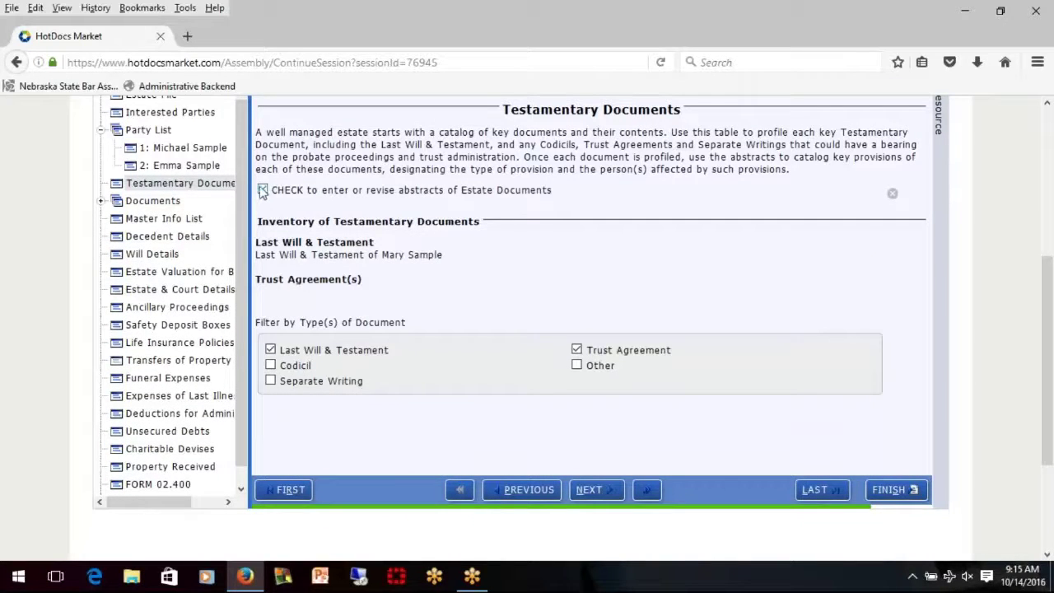
pyautogui.click(262, 190)
pyautogui.click(576, 350)
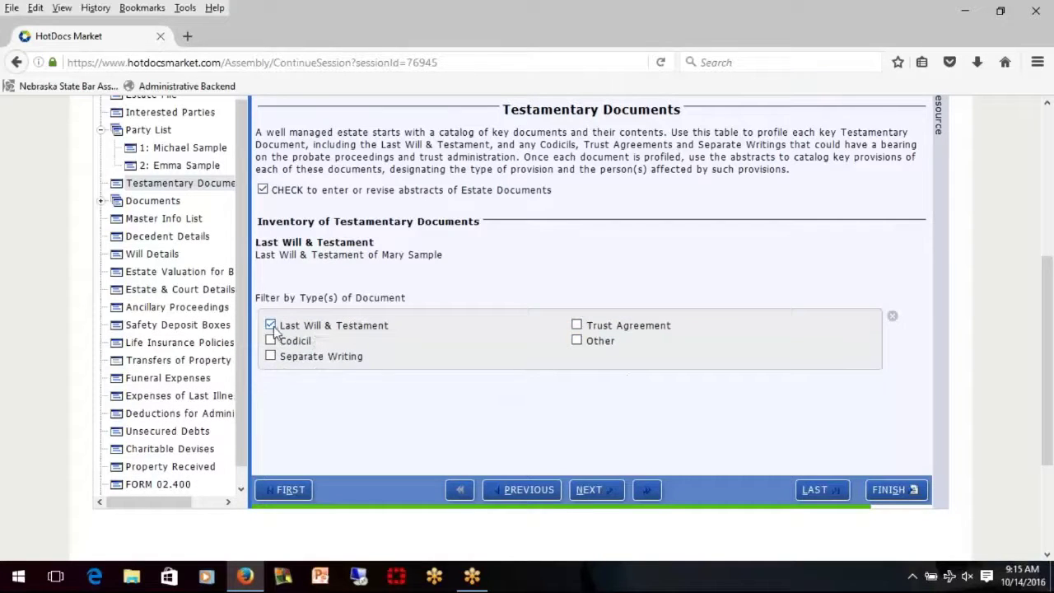
pyautogui.click(589, 490)
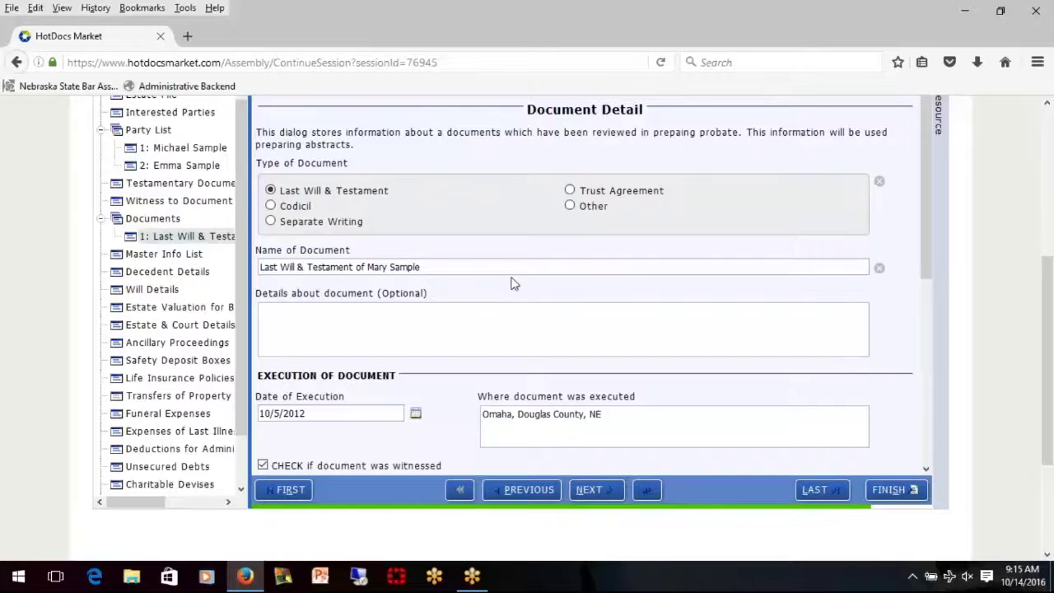
# - Look through the will's name, execution, witness and current location details, and proceed to the Master Info List page
pyautogui.scroll(2, 527, 293)
pyautogui.scroll(-2, 519, 355)
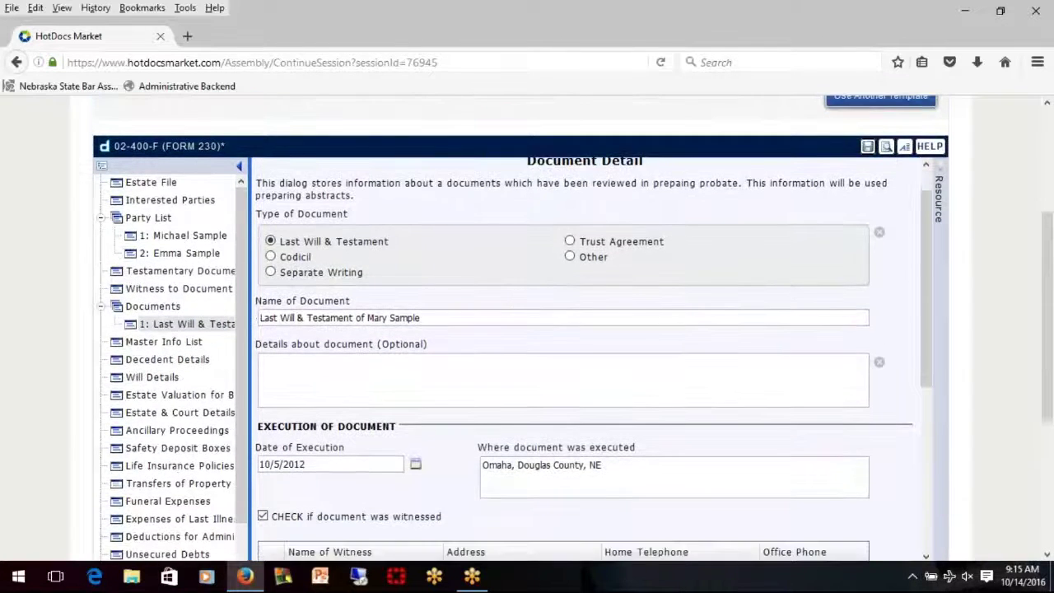
pyautogui.scroll(-4, 519, 355)
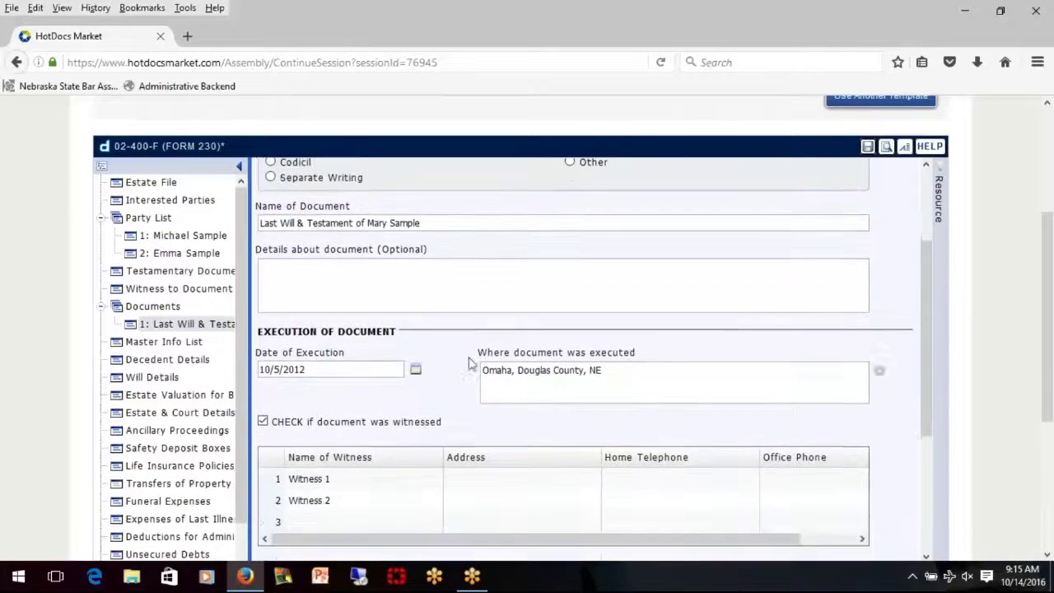
pyautogui.scroll(-7, 527, 380)
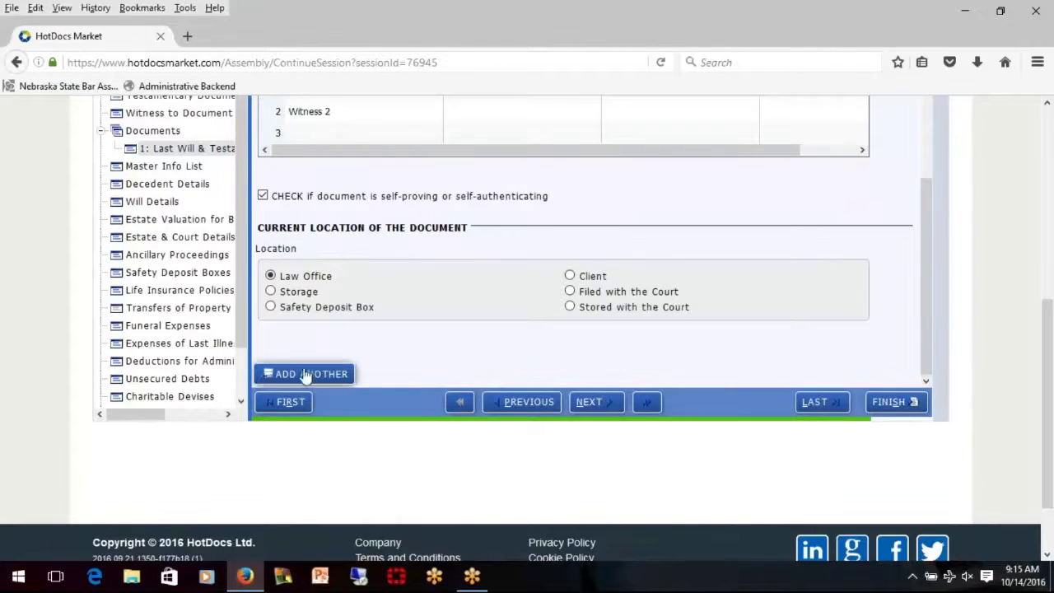
pyautogui.click(591, 404)
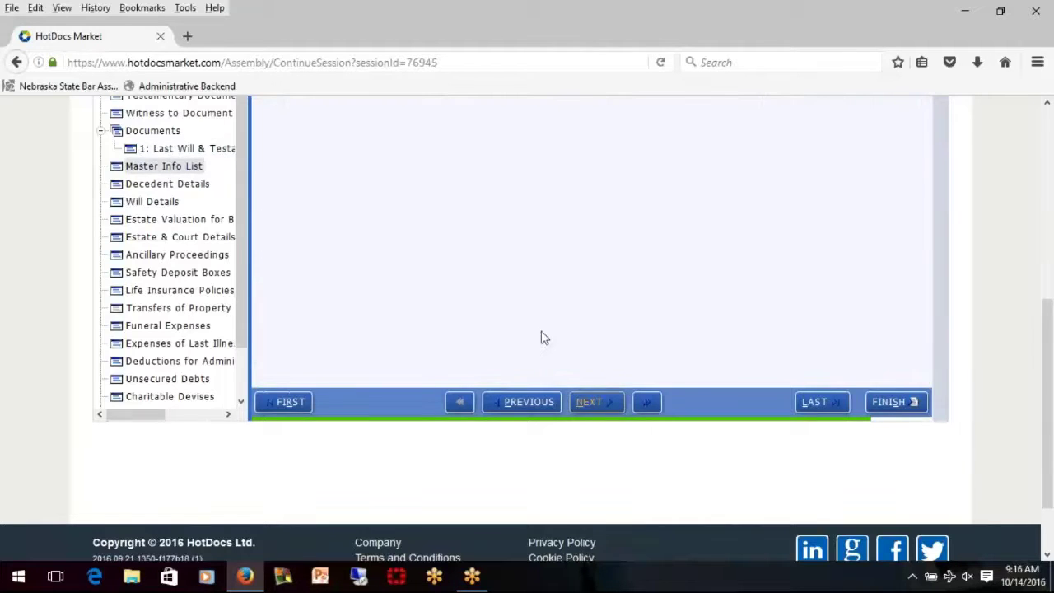
# - Proceed to Decedent Details and look through the decedent's personal, birth, marital status and children sections
pyautogui.scroll(-4, 483, 336)
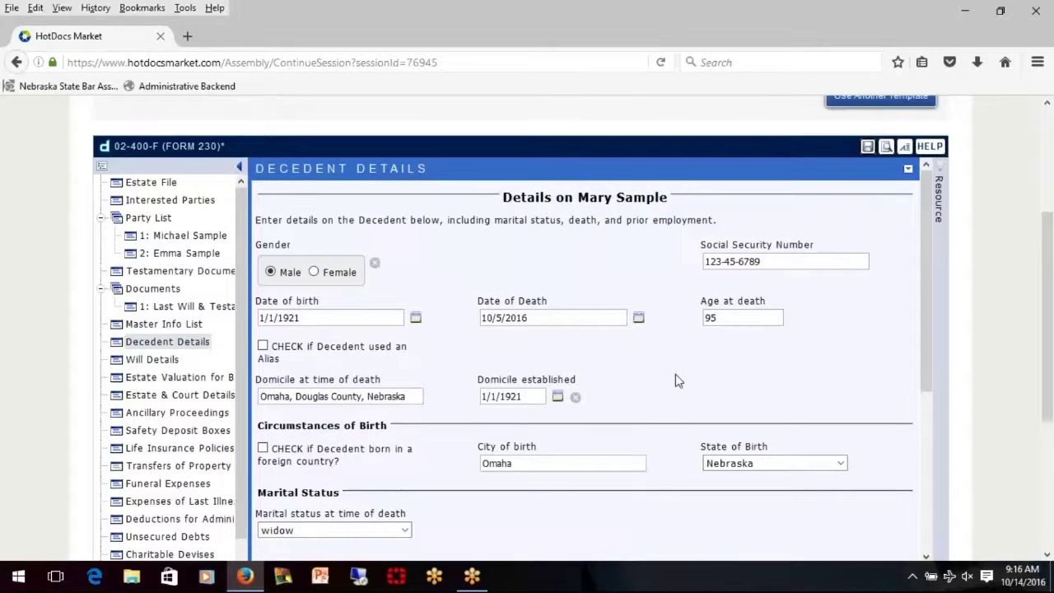
pyautogui.scroll(-2, 677, 381)
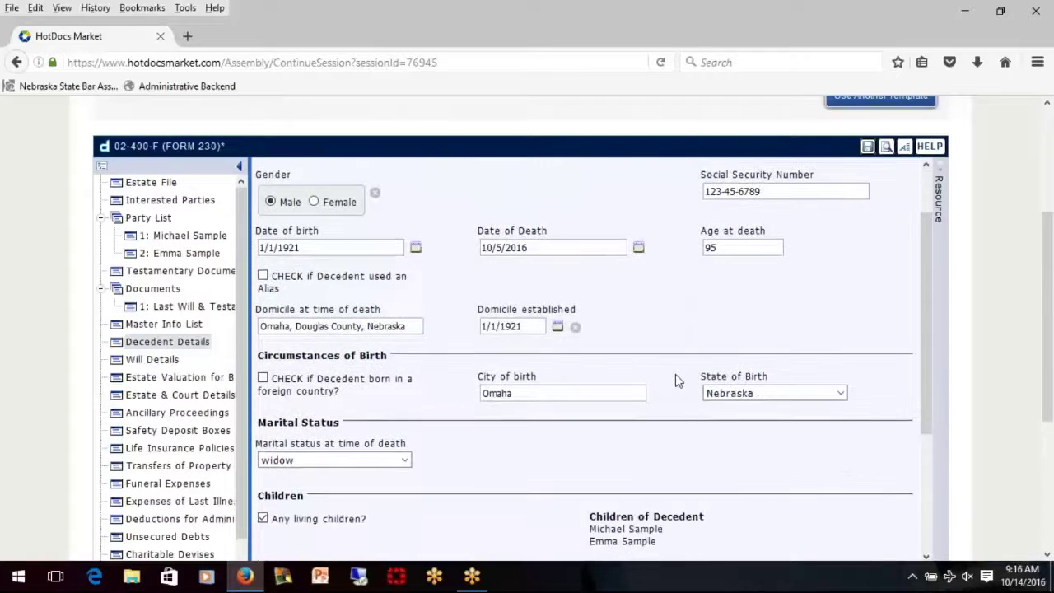
pyautogui.scroll(-1, 674, 369)
pyautogui.scroll(-2, 665, 353)
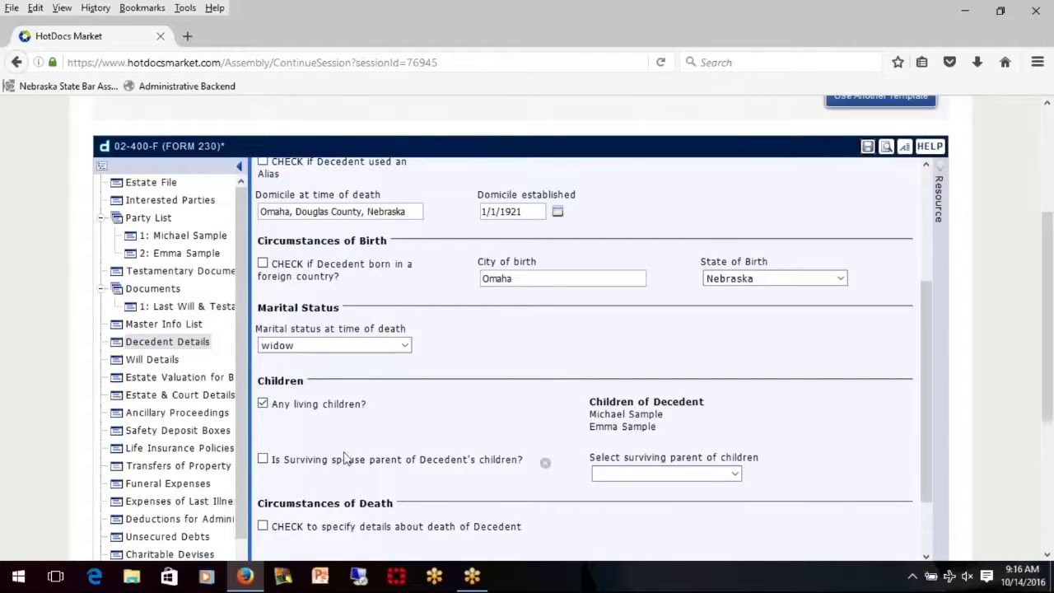
# - Turn the option for the surviving spouse being parent of the Decedent's children on and off again, viewing the surviving parent choices
pyautogui.click(264, 459)
pyautogui.click(688, 474)
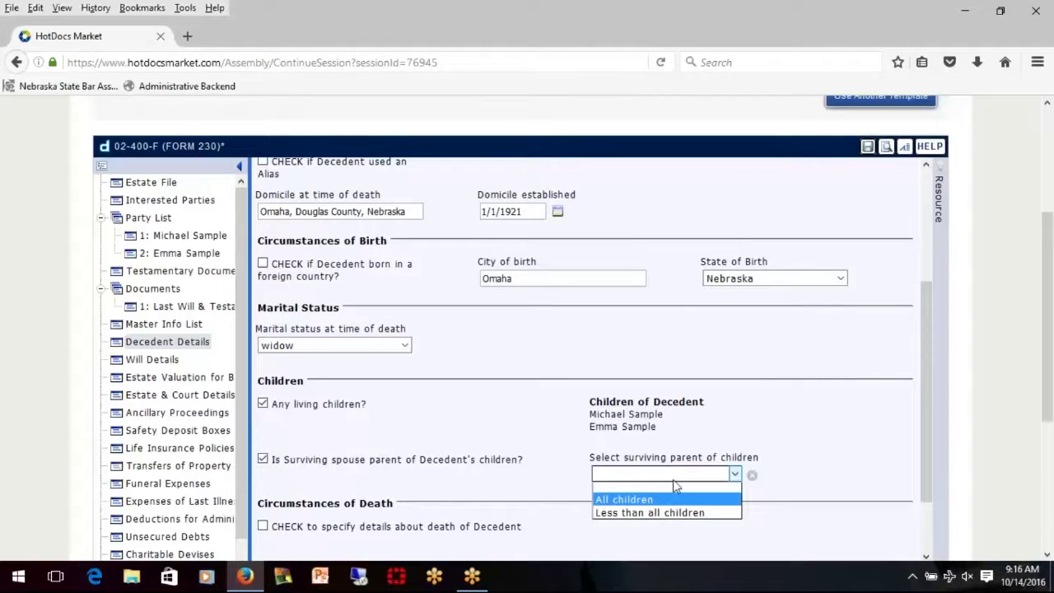
pyautogui.click(264, 460)
pyautogui.click(264, 461)
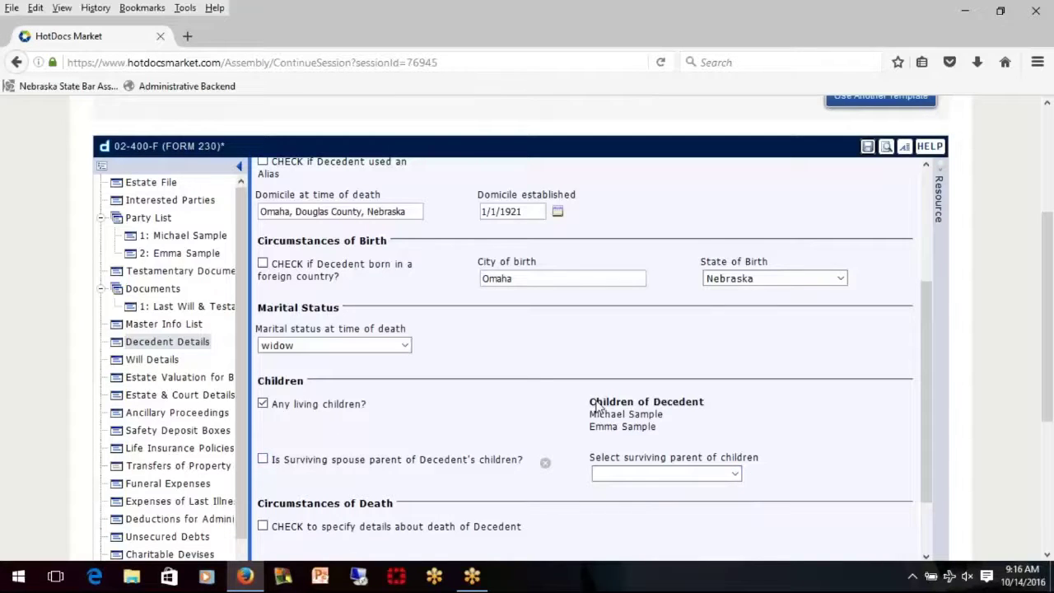
# - Turn on the option to specify details about the death of the Decedent under Circumstances of Death
pyautogui.scroll(-5, 599, 406)
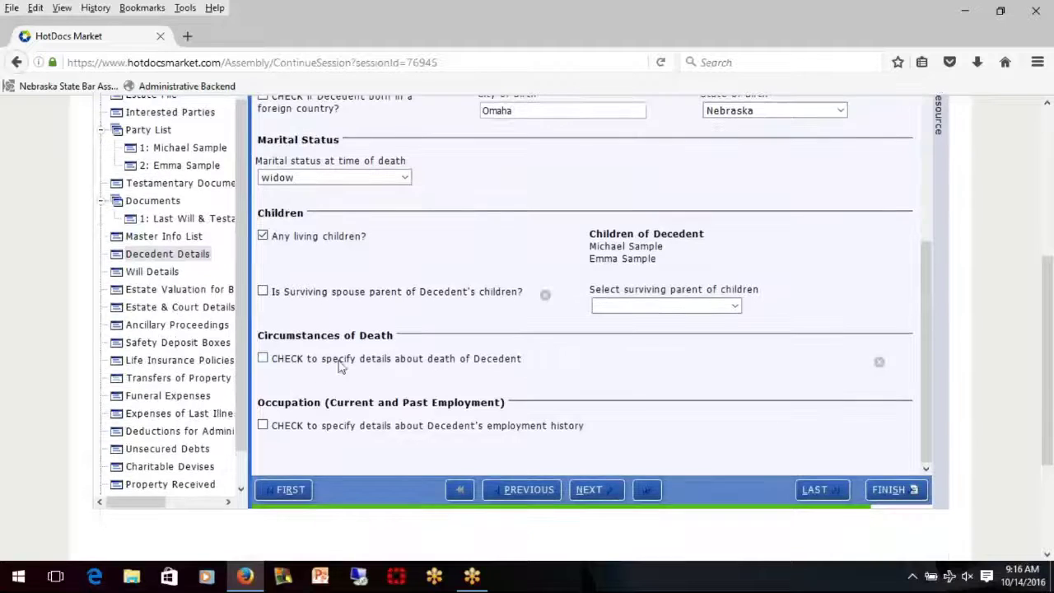
pyautogui.click(263, 358)
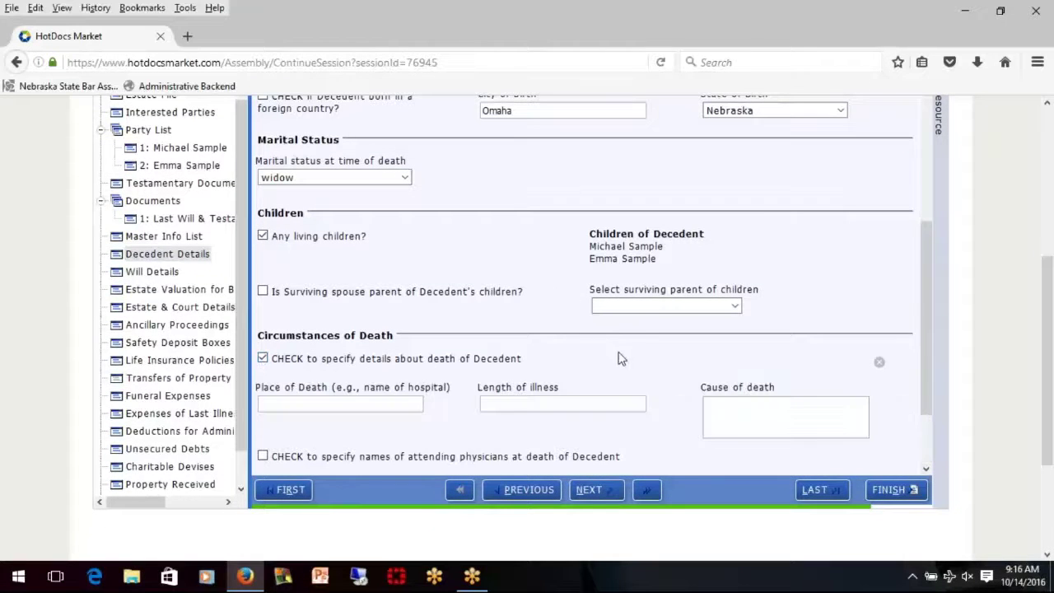
pyautogui.scroll(-2, 725, 337)
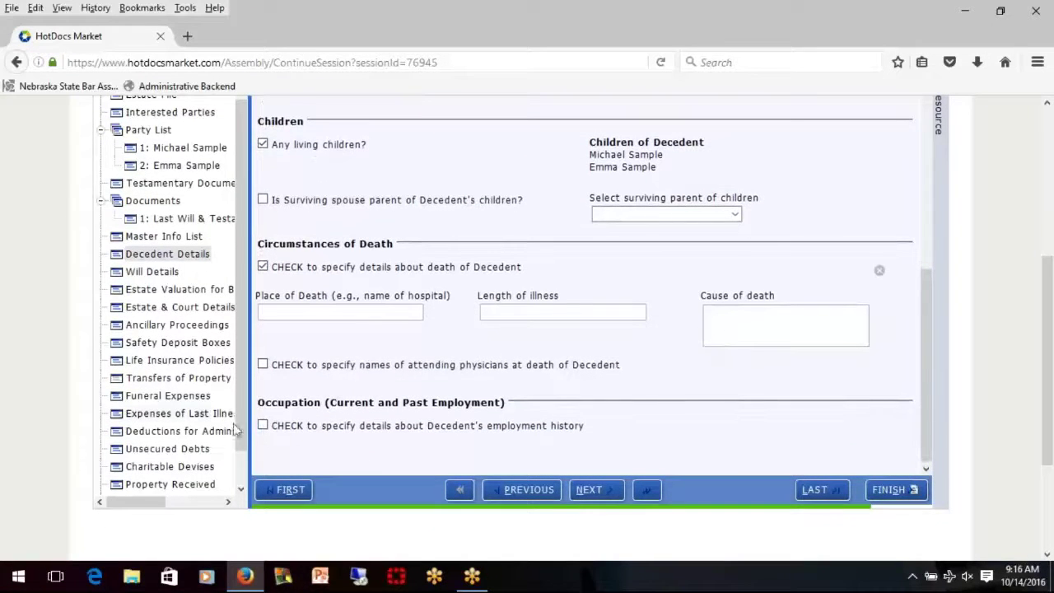
# - Turn on the option to specify the Decedent's employment history, look over its fields, and proceed to the Will Details page
pyautogui.click(262, 426)
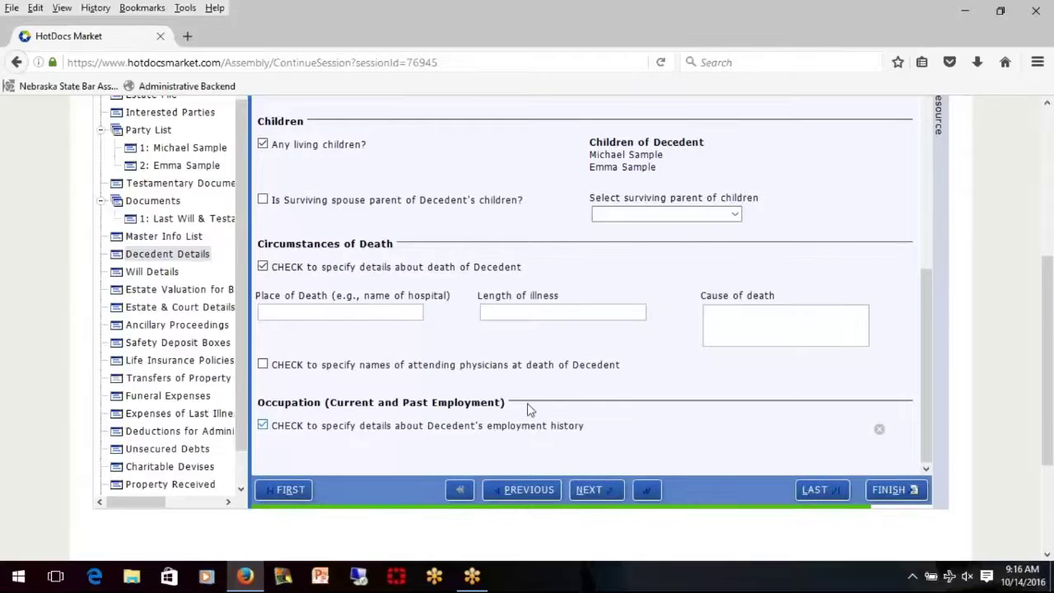
pyautogui.scroll(-3, 665, 402)
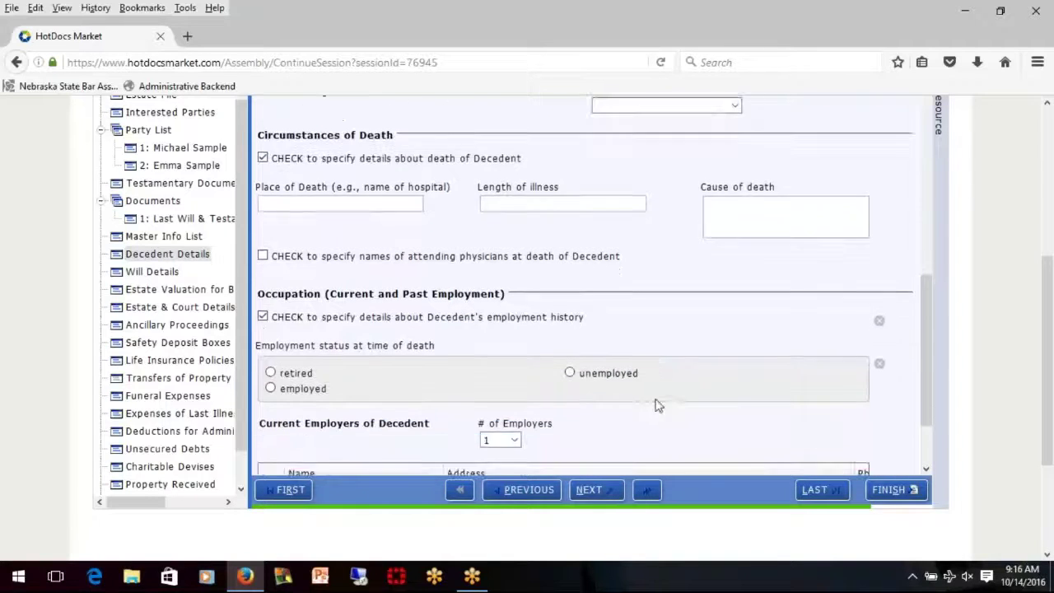
pyautogui.scroll(-1, 503, 389)
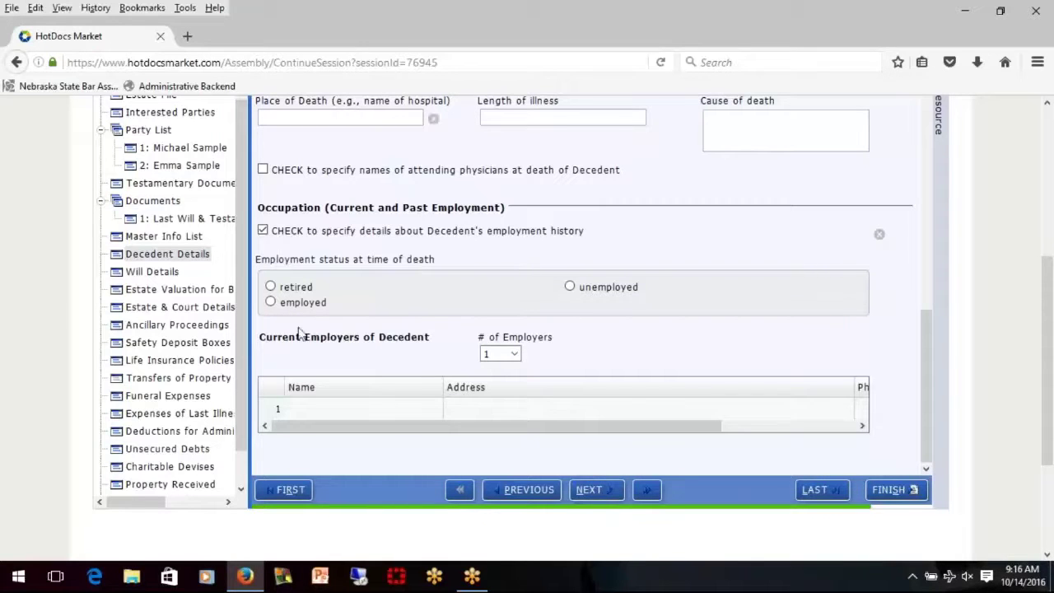
pyautogui.scroll(1, 513, 327)
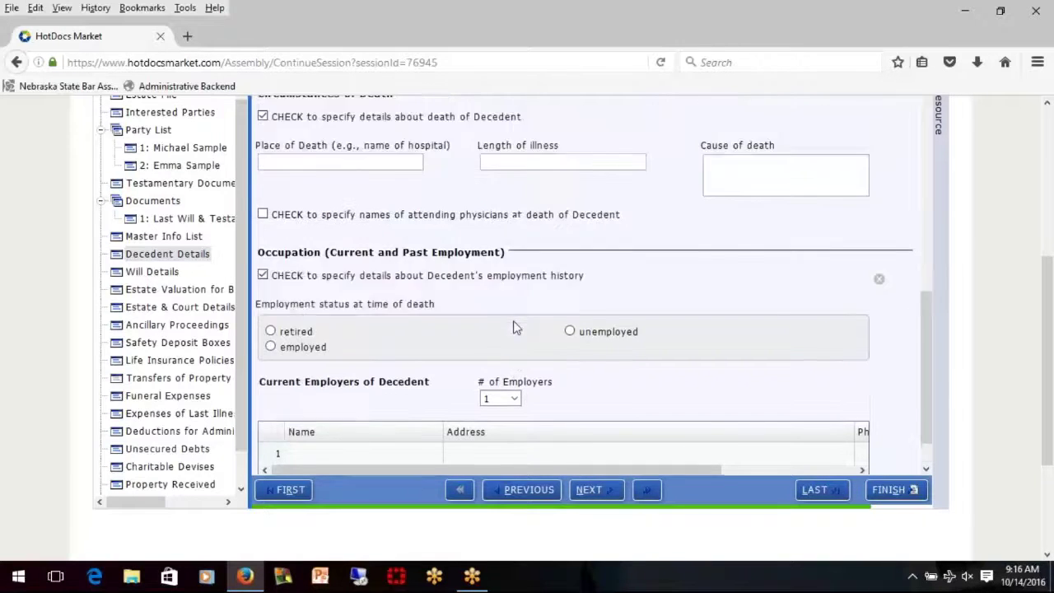
pyautogui.scroll(5, 519, 321)
pyautogui.scroll(-1, 522, 318)
pyautogui.click(598, 490)
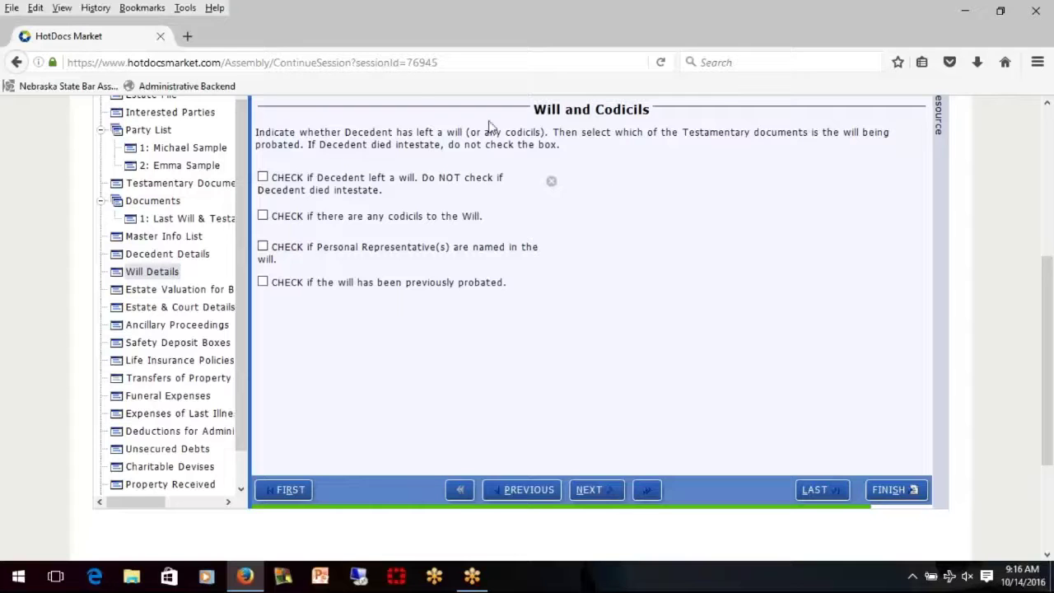
# - Indicate that the Decedent left a will without codicils, and select the decedent's Last Will & Testament as the will being probated
pyautogui.scroll(2, 418, 266)
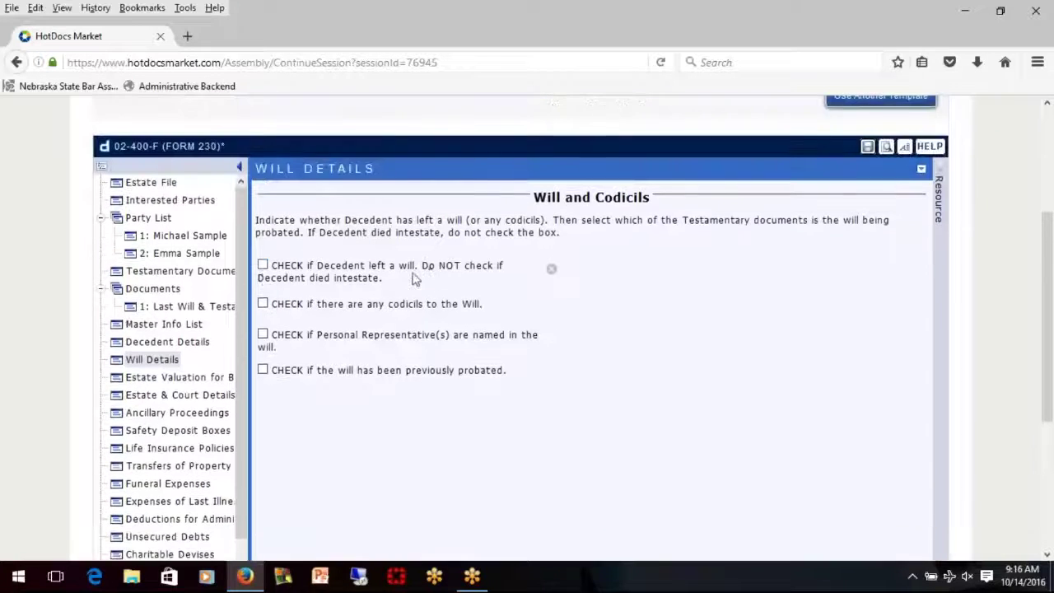
pyautogui.click(263, 266)
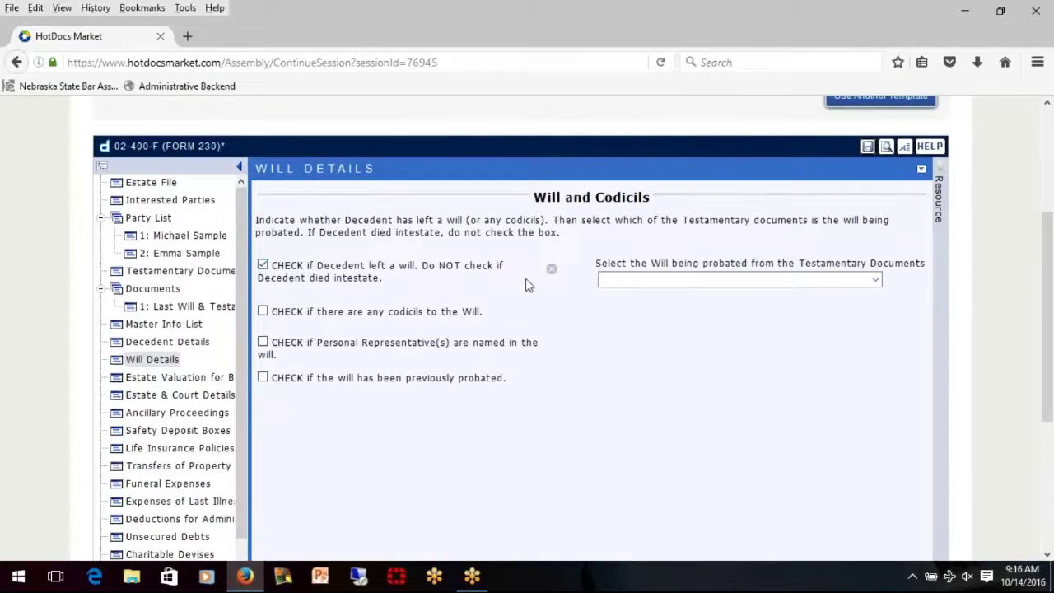
pyautogui.click(646, 282)
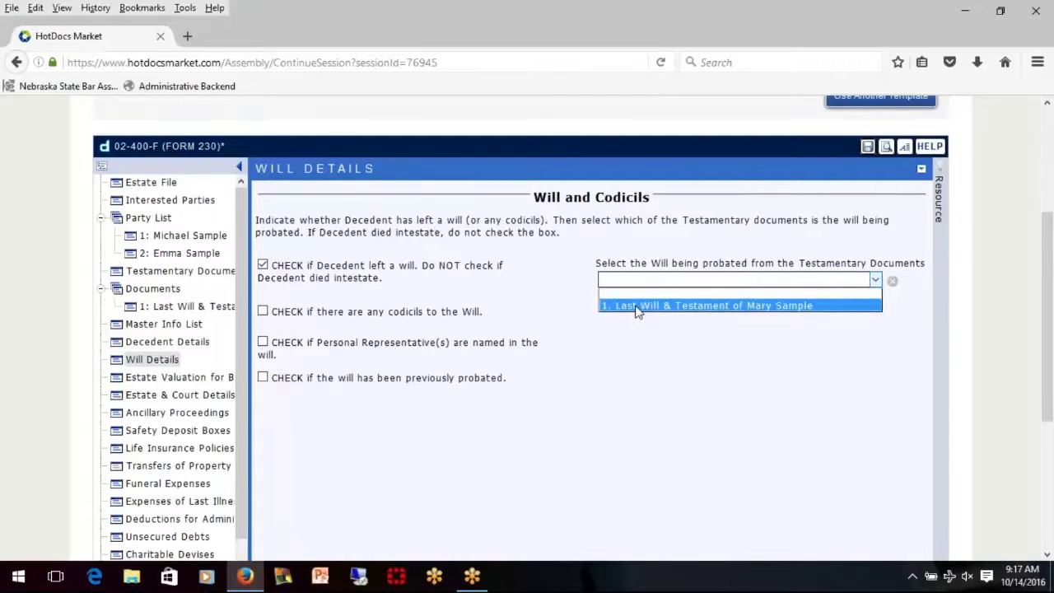
pyautogui.click(638, 306)
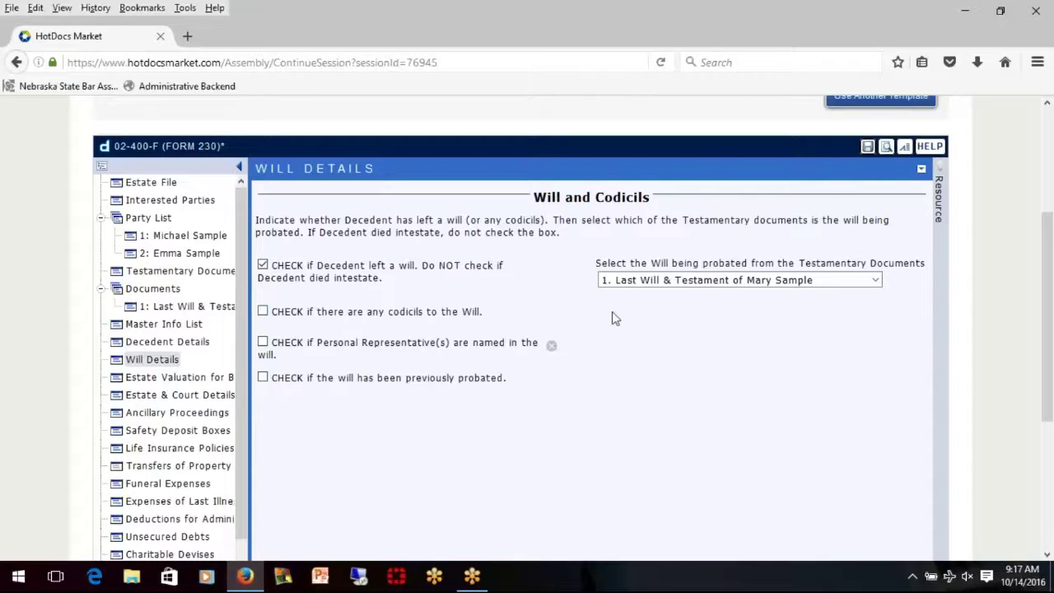
pyautogui.click(262, 311)
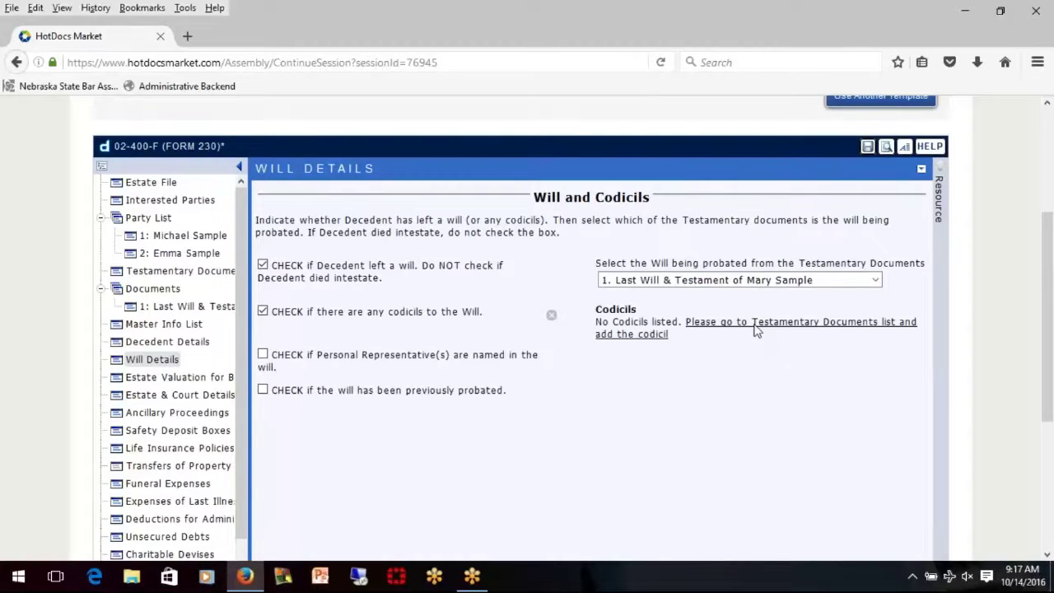
pyautogui.click(263, 313)
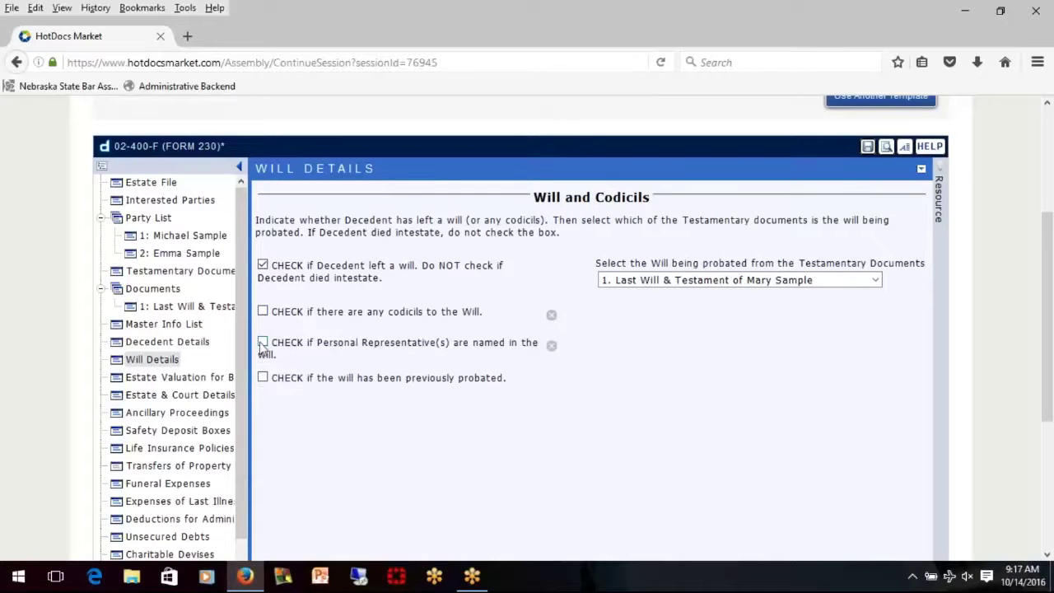
# - Mark that Personal Representatives are named in the will, designate the listed party, and proceed to the Estate Valuation page
pyautogui.click(262, 343)
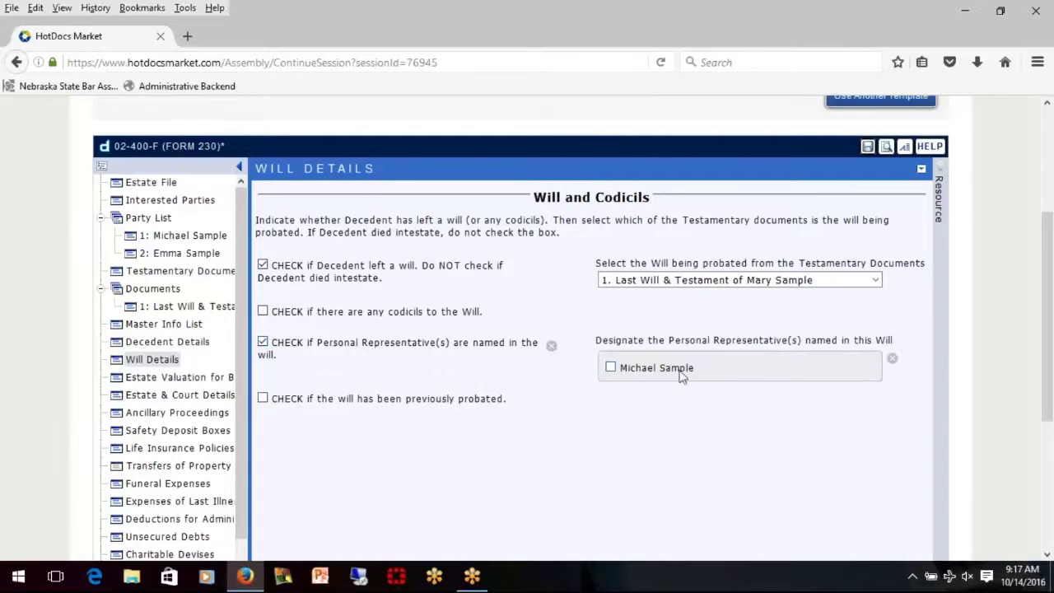
pyautogui.click(610, 369)
pyautogui.scroll(-2, 653, 413)
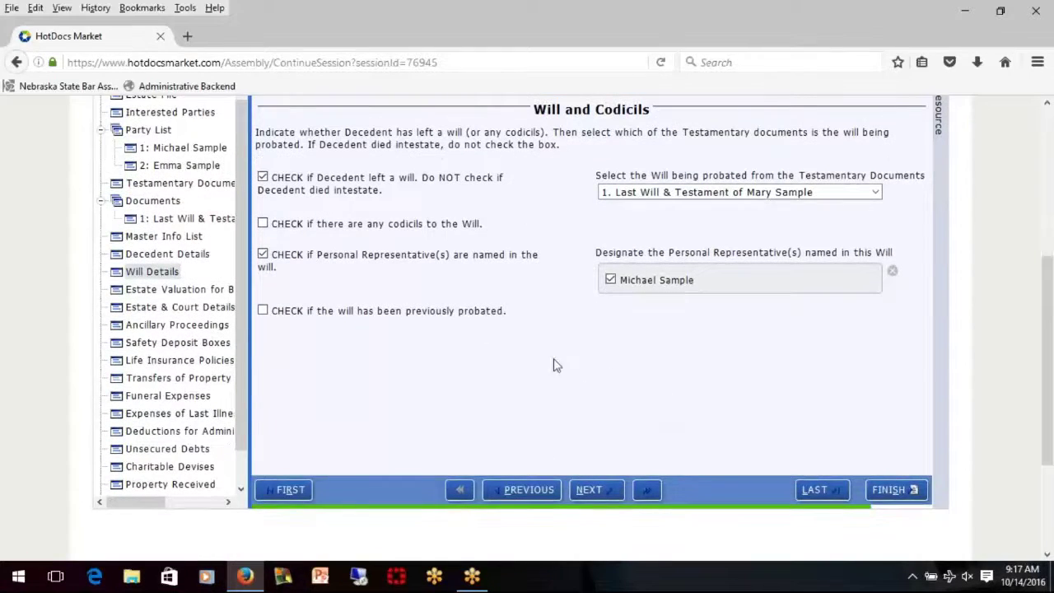
pyautogui.click(597, 489)
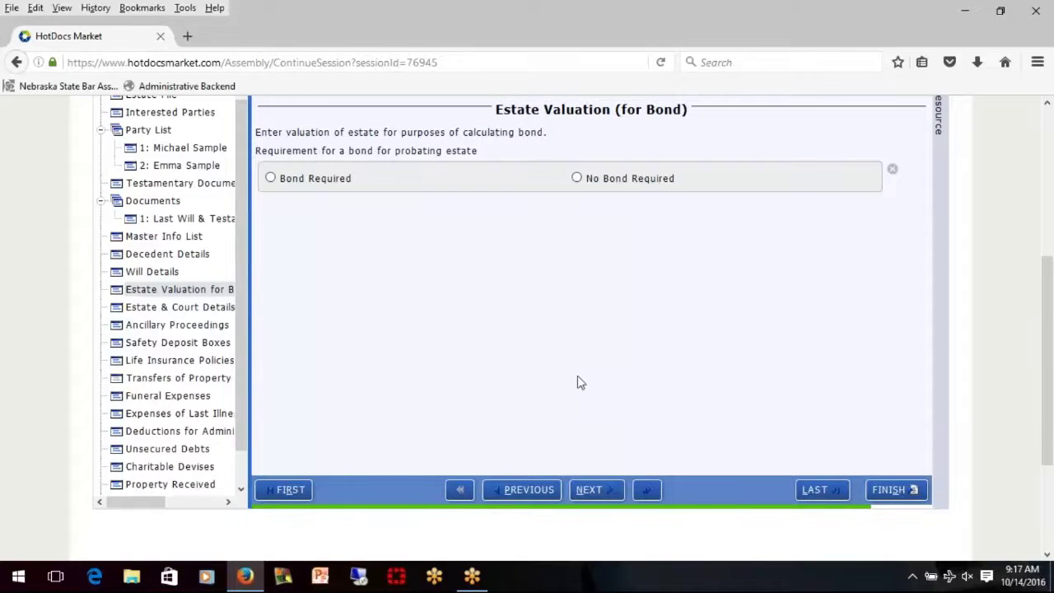
# - Set the bond requirement to No Bond Required with the reason "it is stated in the will.", and proceed to Estate & Court Details
pyautogui.click(576, 178)
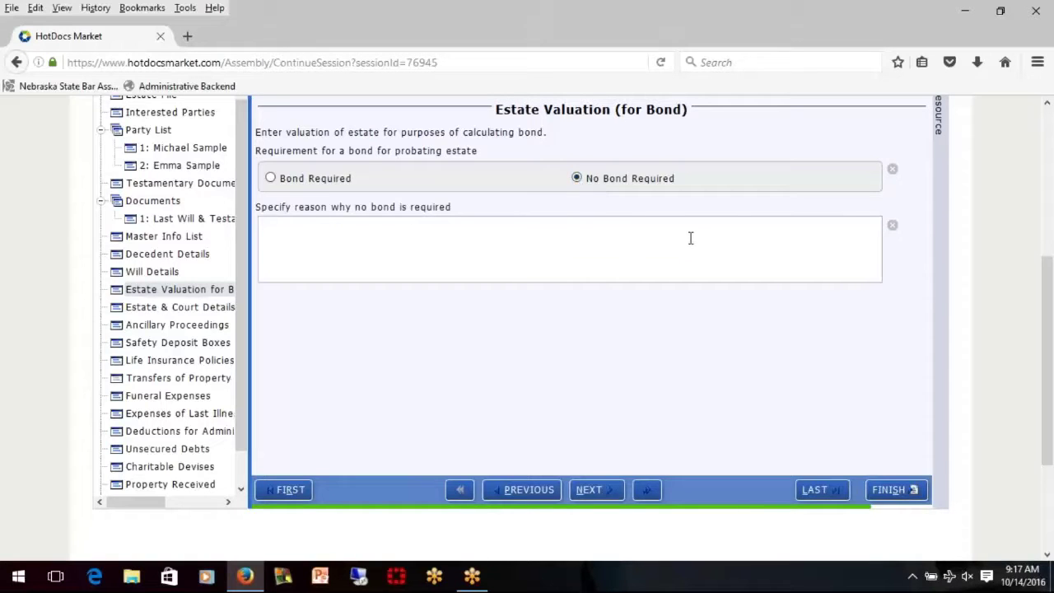
pyautogui.click(542, 238)
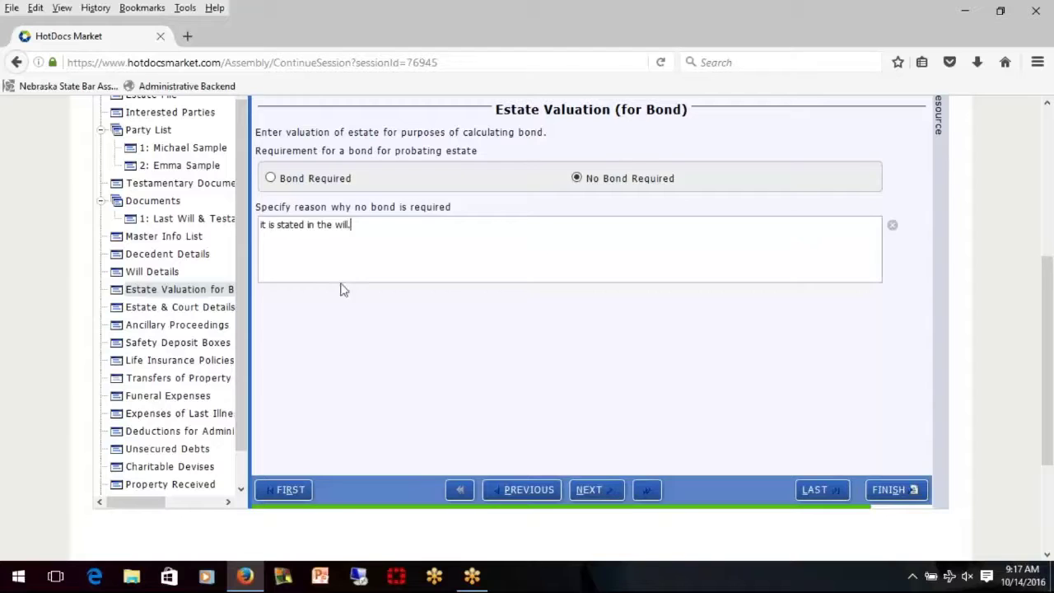
pyautogui.click(598, 490)
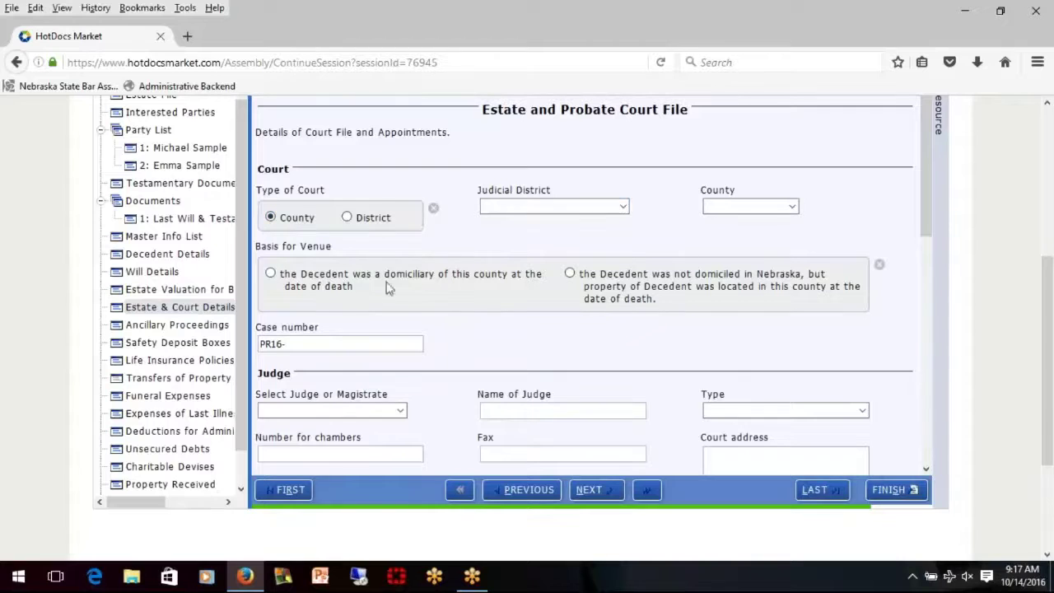
# - Set the basis for venue to the Decedent being a domiciliary of this county at death, and select the Douglas County magistrate clerk
pyautogui.click(270, 274)
pyautogui.scroll(-2, 477, 277)
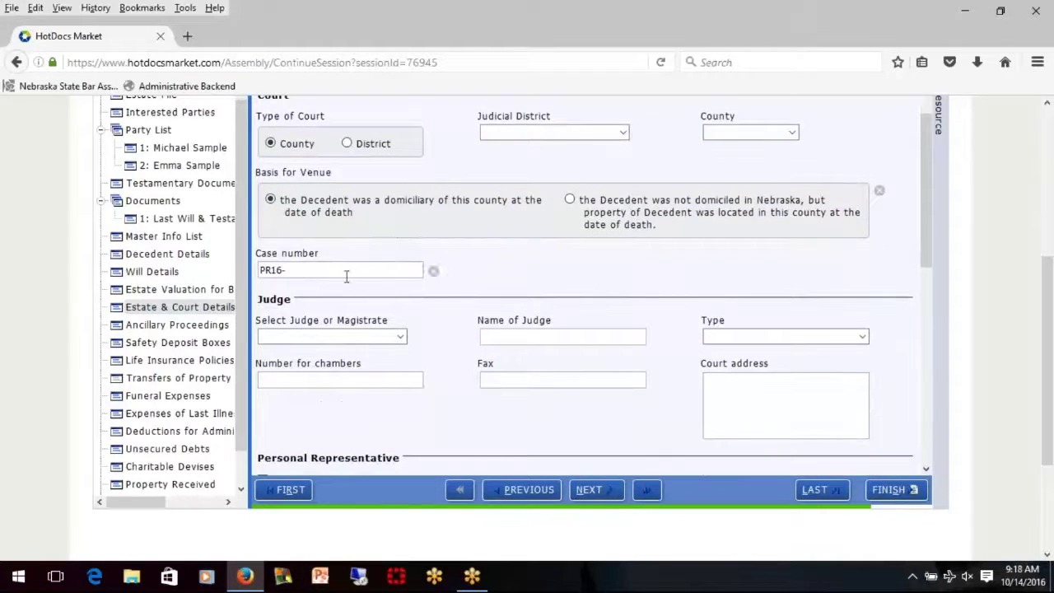
pyautogui.click(346, 340)
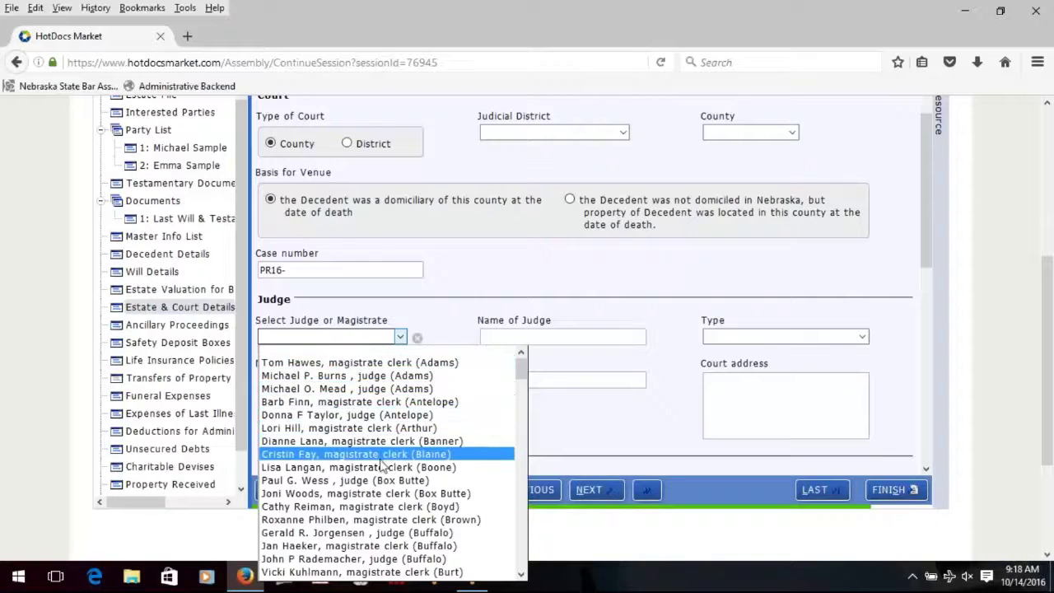
pyautogui.scroll(-2, 387, 457)
pyautogui.scroll(3, 366, 393)
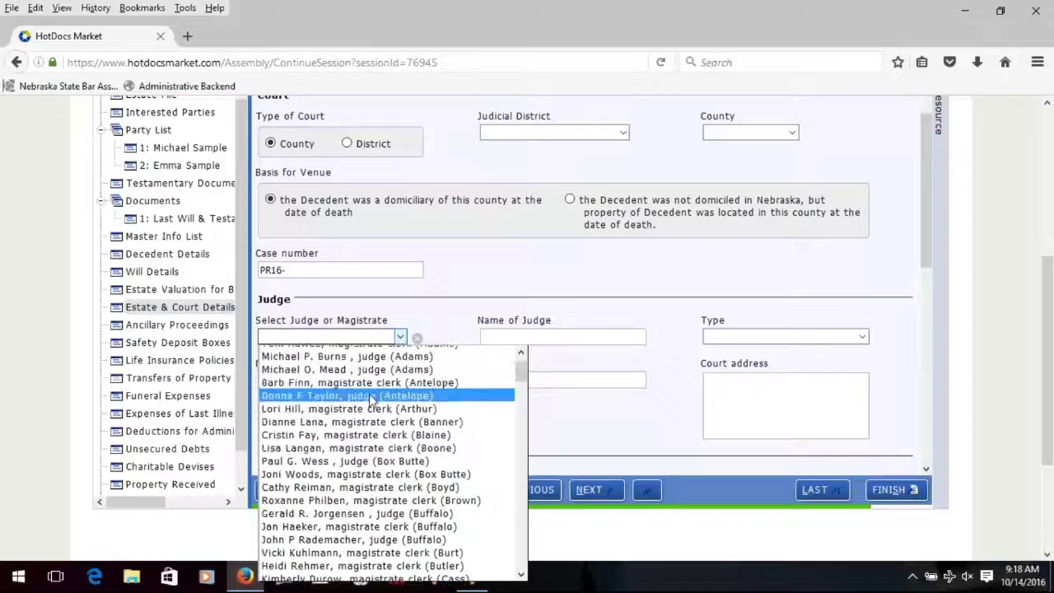
pyautogui.scroll(-3, 387, 453)
pyautogui.scroll(-8, 412, 484)
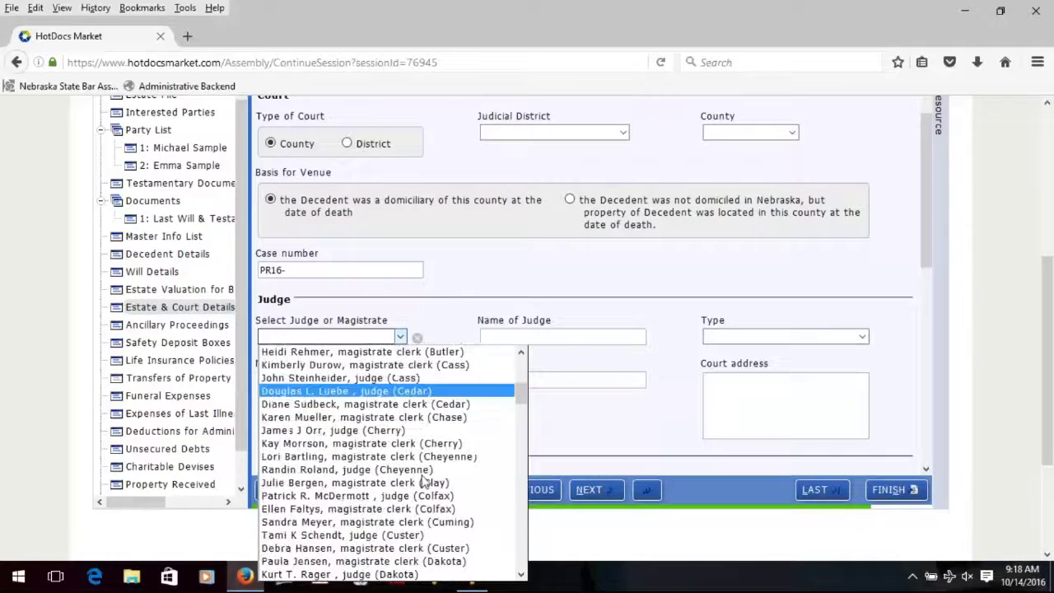
pyautogui.scroll(-2, 457, 478)
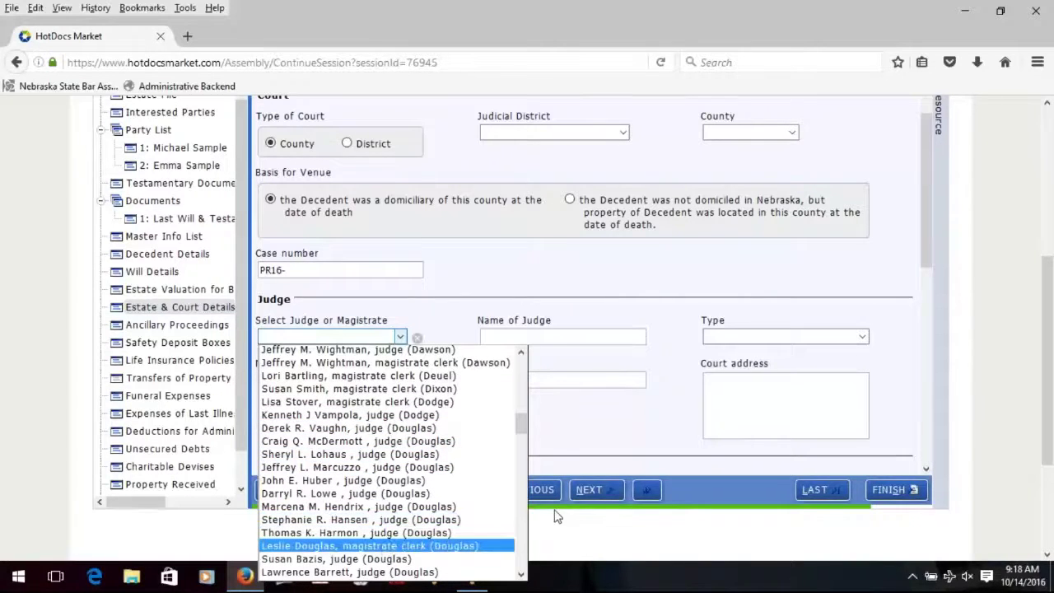
pyautogui.press('Return')
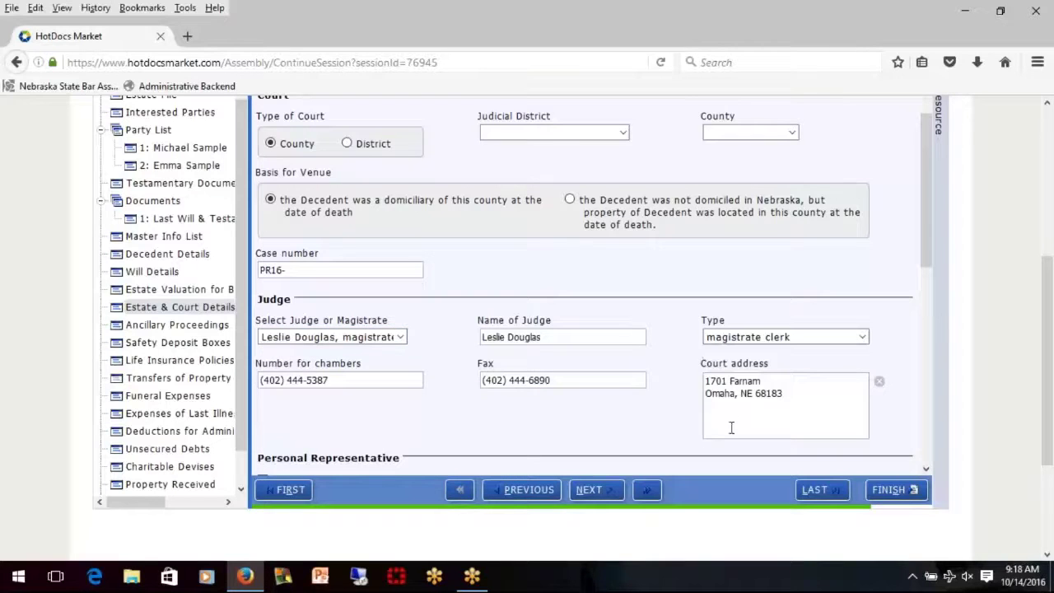
# - Choose to designate or appoint a Personal Representative, and select the listed party as the representative
pyautogui.scroll(-3, 736, 422)
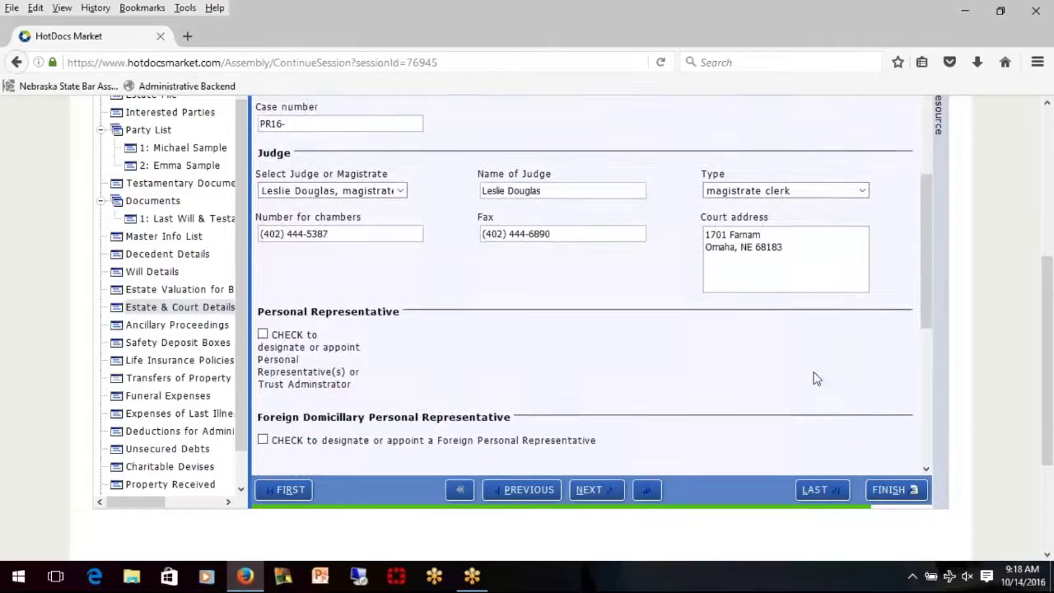
pyautogui.click(263, 333)
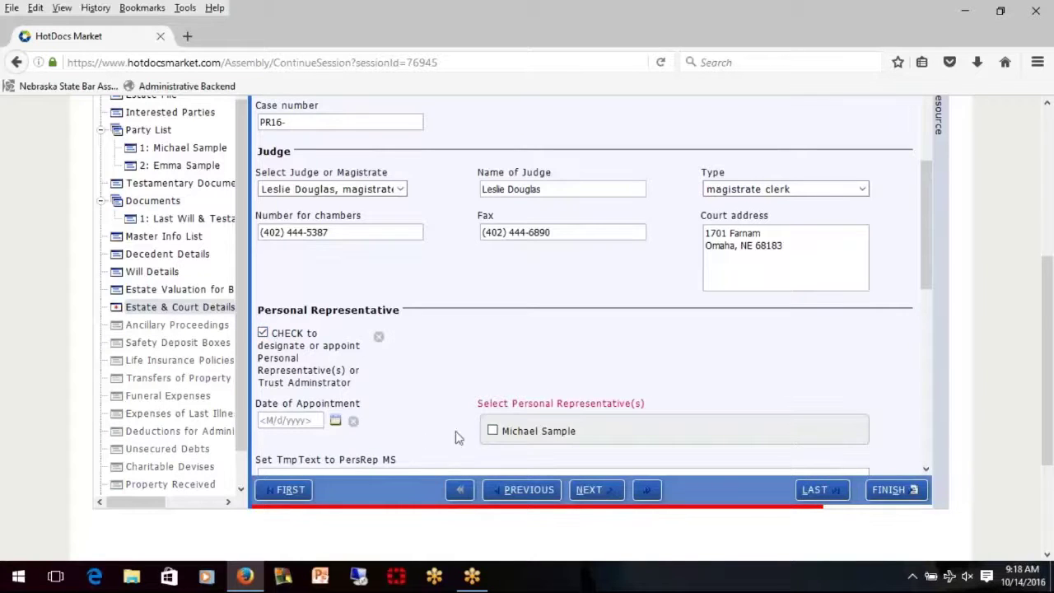
pyautogui.click(492, 429)
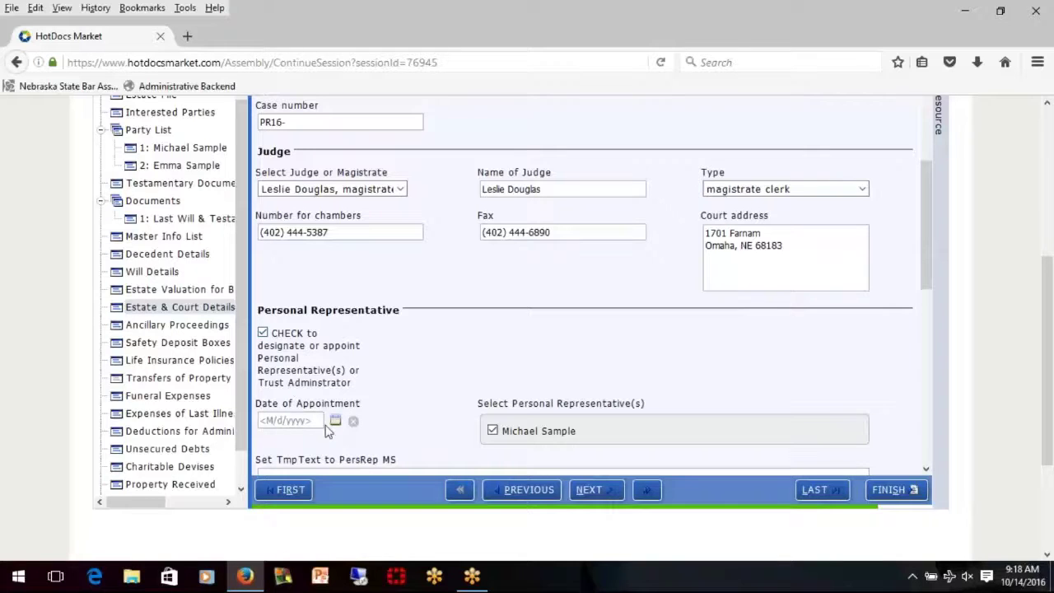
# - Review the single-representative mailing, Foreign Personal Representative, Special Administrator and Publication/Newspaper options of Estate & Court Details
pyautogui.scroll(-2, 407, 370)
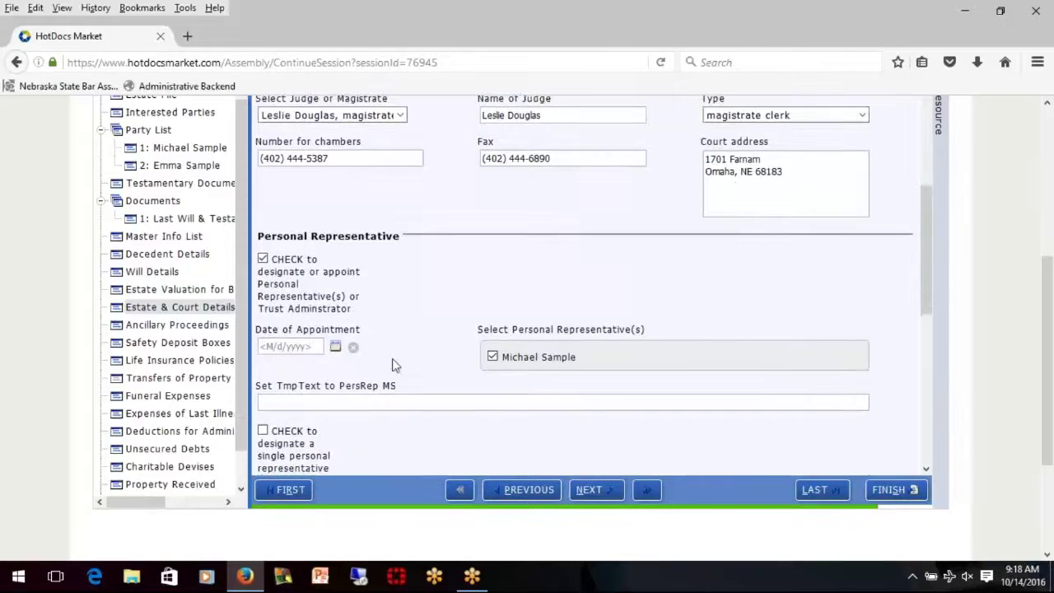
pyautogui.scroll(-2, 392, 363)
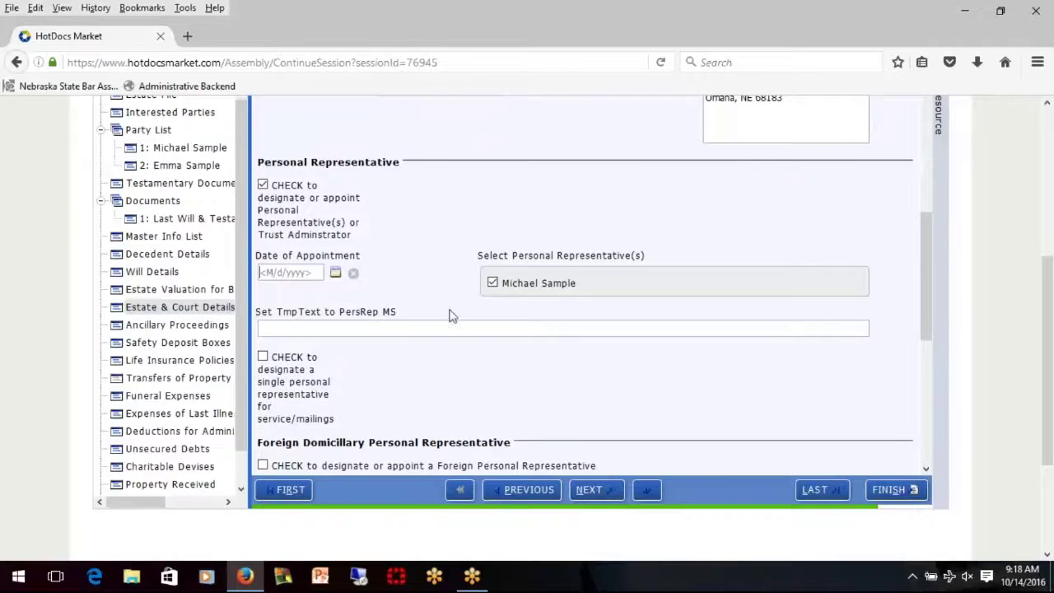
pyautogui.scroll(-2, 431, 332)
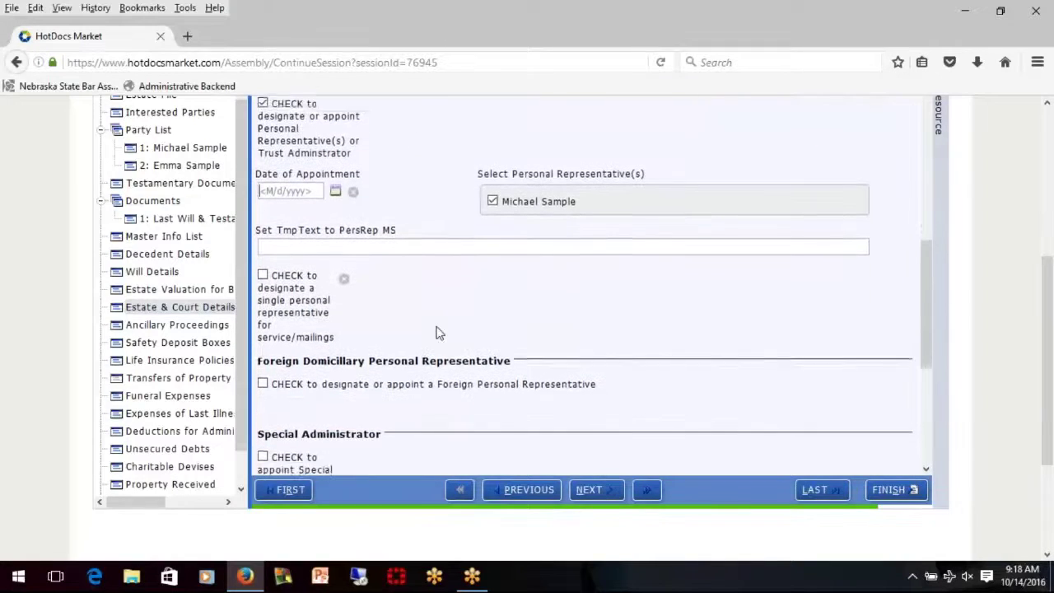
pyautogui.scroll(-1, 437, 332)
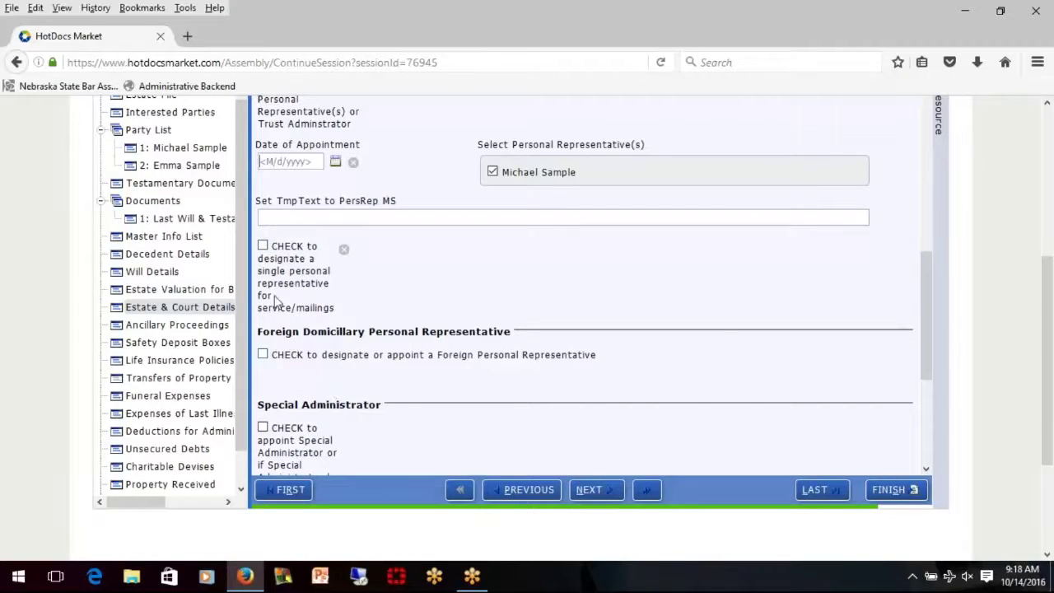
pyautogui.scroll(-4, 403, 376)
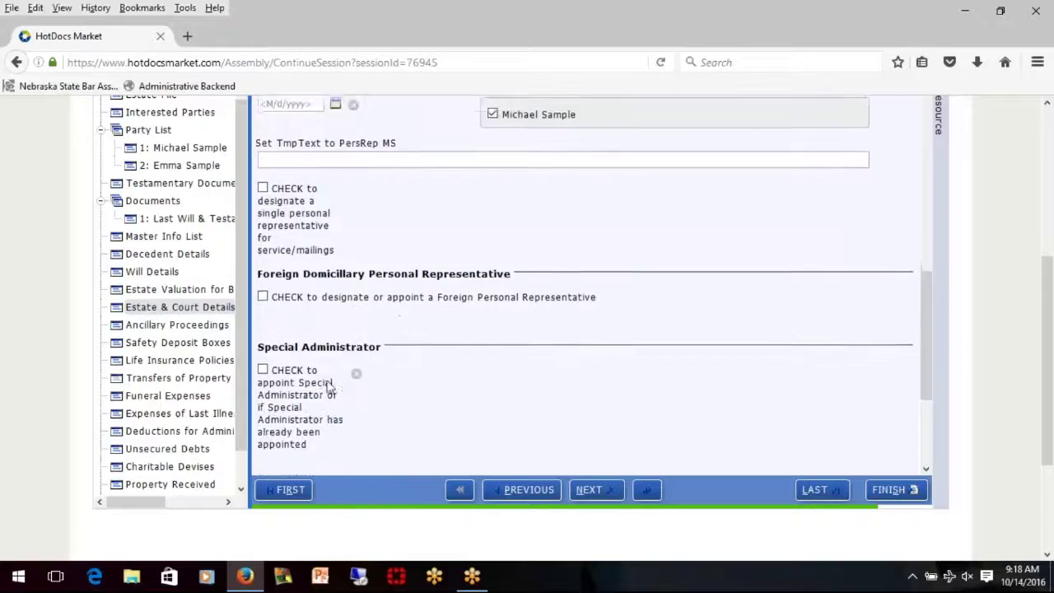
pyautogui.scroll(-1, 373, 394)
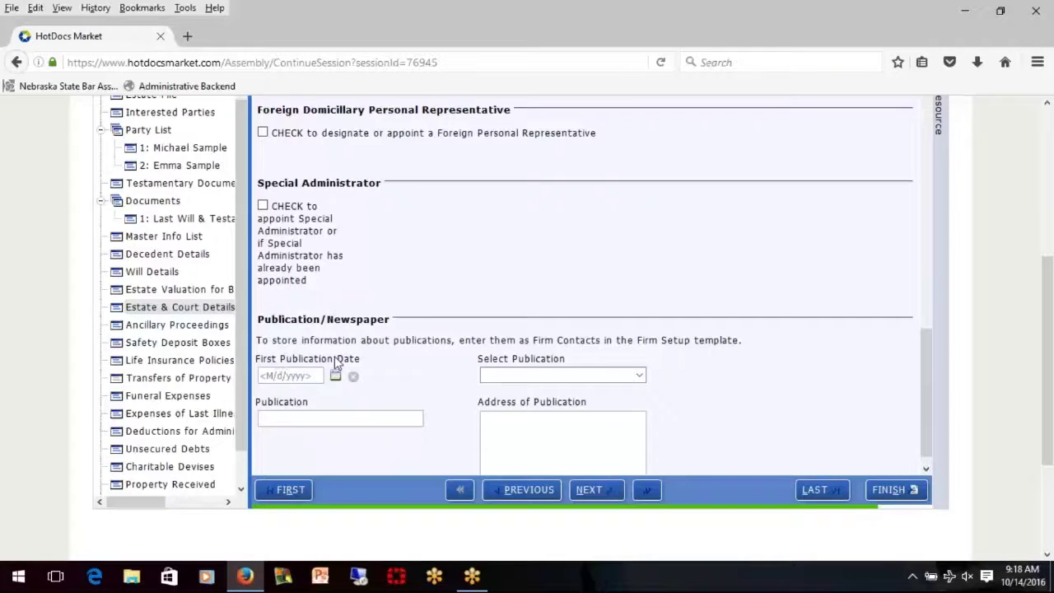
pyautogui.scroll(-1, 335, 365)
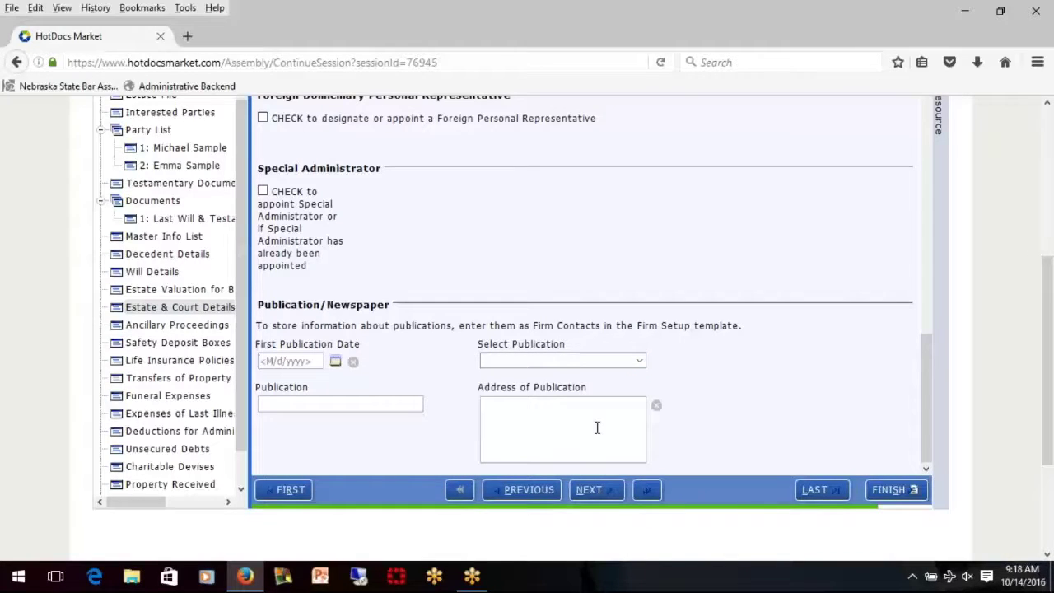
# - Examine the available publication choices and the publication name field, leaving the Publication/Newspaper section blank
pyautogui.click(543, 364)
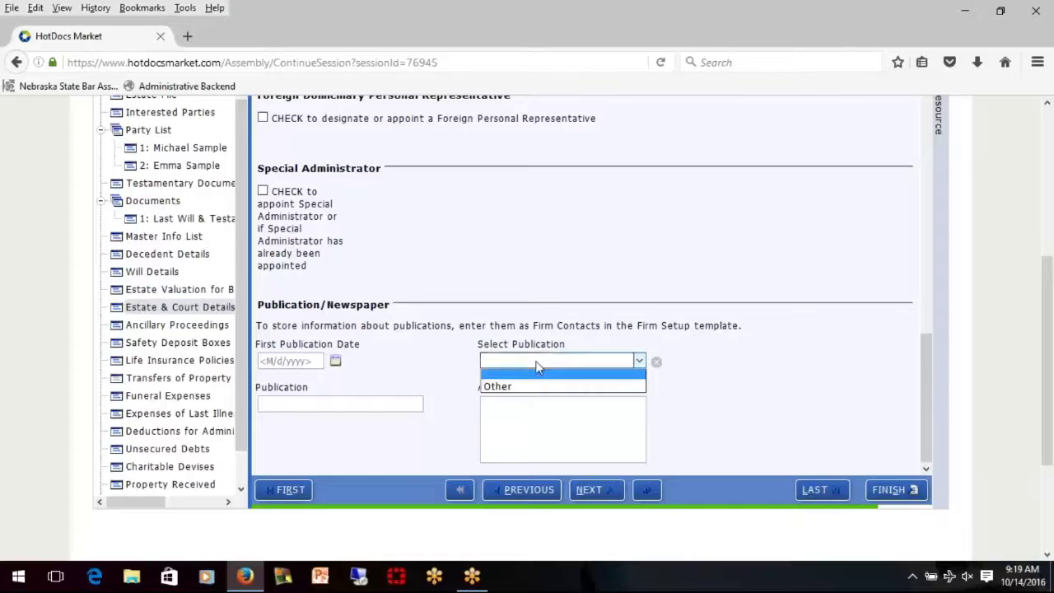
pyautogui.click(529, 375)
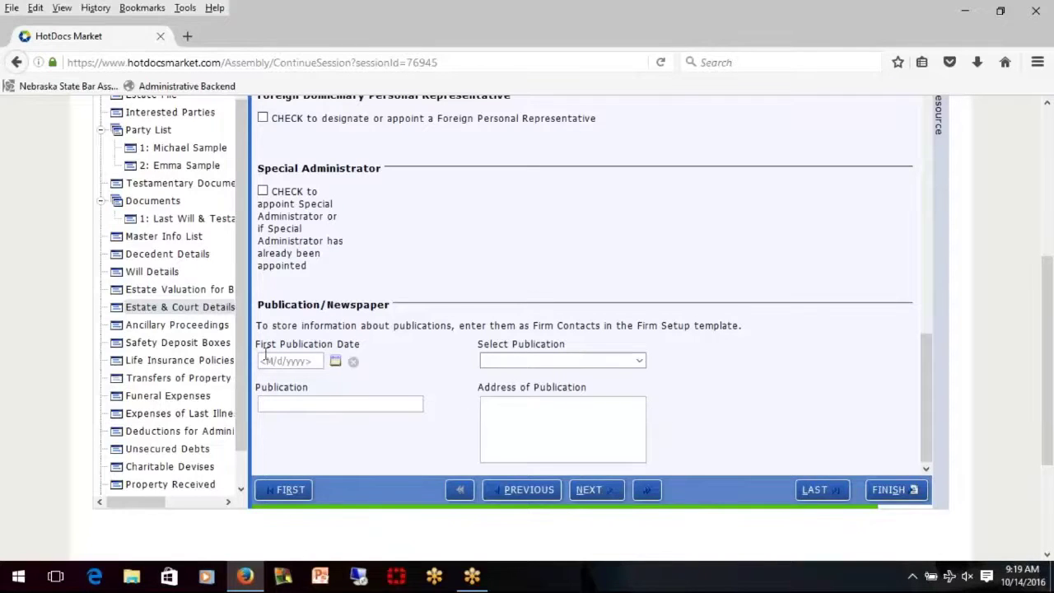
pyautogui.scroll(10, 350, 363)
pyautogui.scroll(-5, 593, 363)
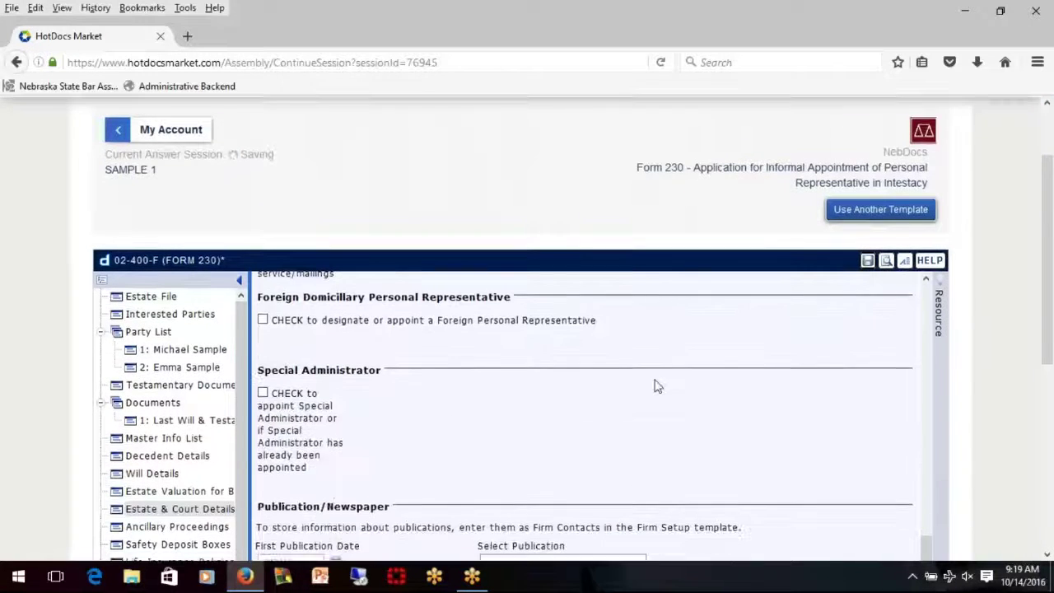
pyautogui.scroll(-5, 655, 384)
pyautogui.click(555, 217)
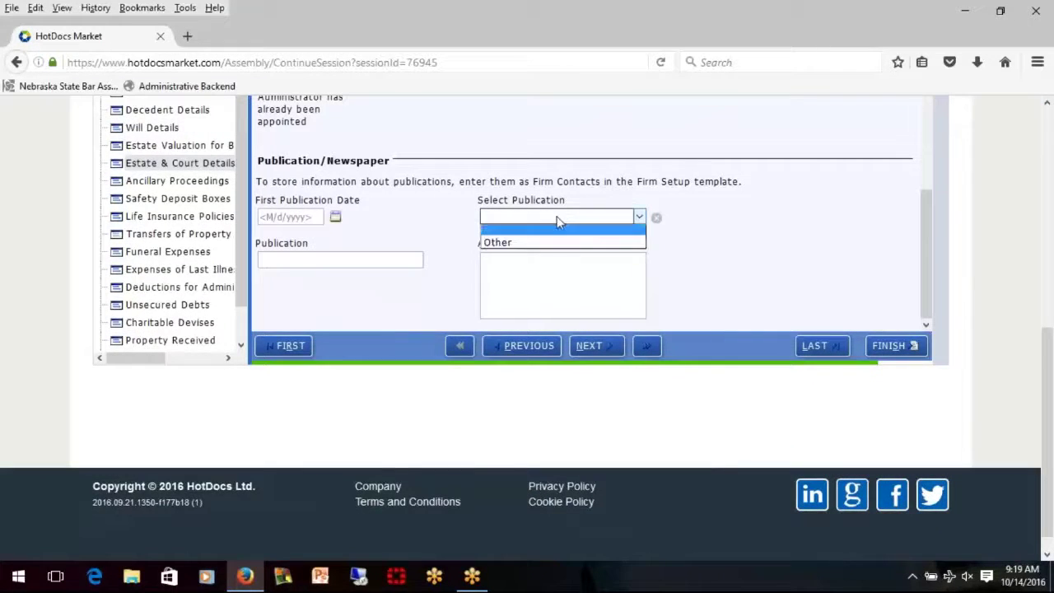
pyautogui.click(685, 249)
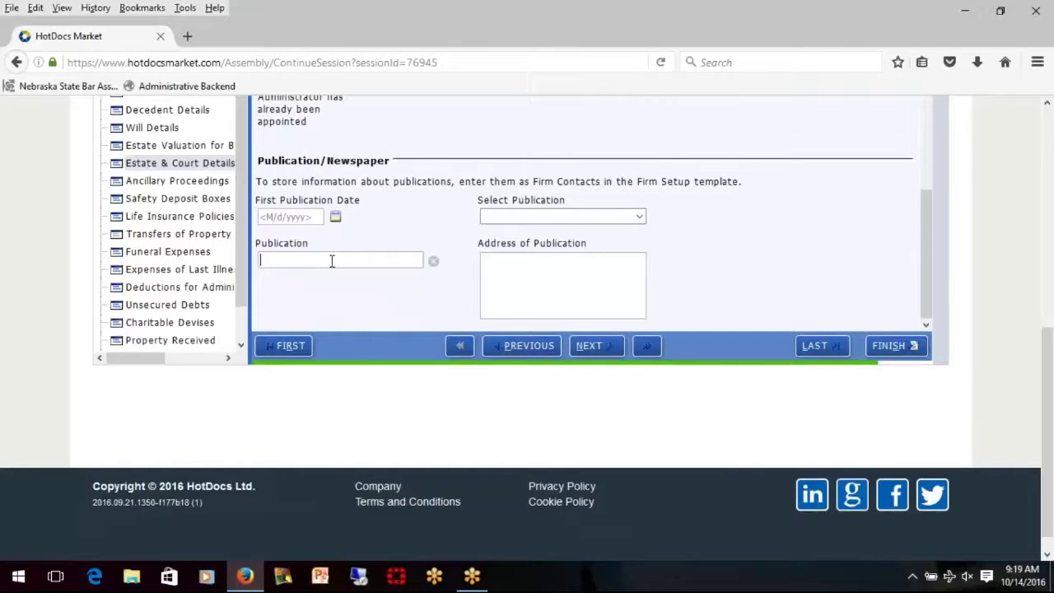
pyautogui.scroll(1, 600, 326)
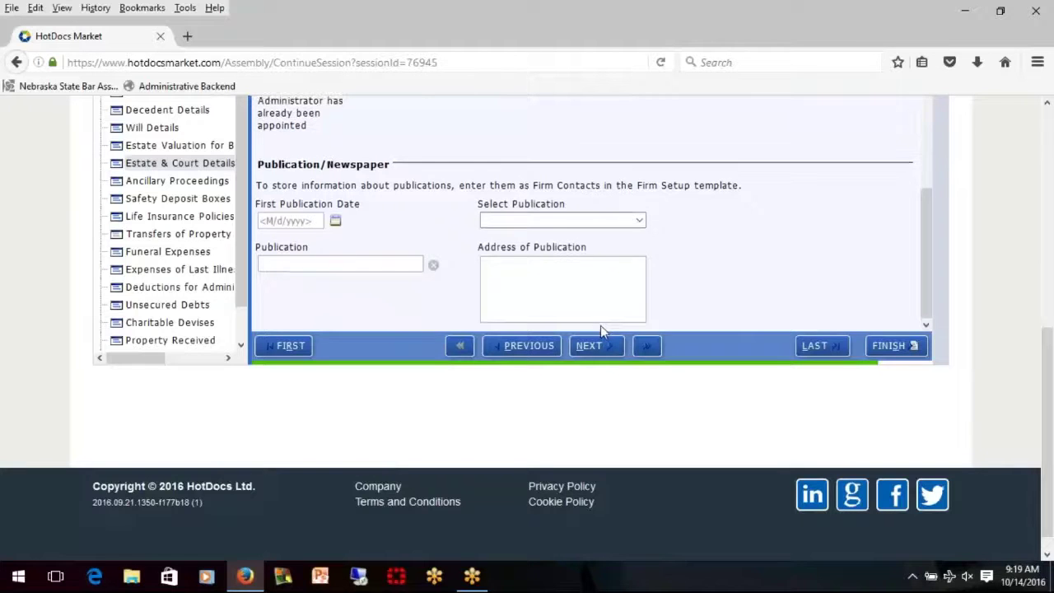
# - Leave the Ancillary Proceedings, Safety Deposit Boxes, Life Insurance Policies and Transfers of Property pages unanswered, and proceed to Funeral Expenses
pyautogui.click(598, 352)
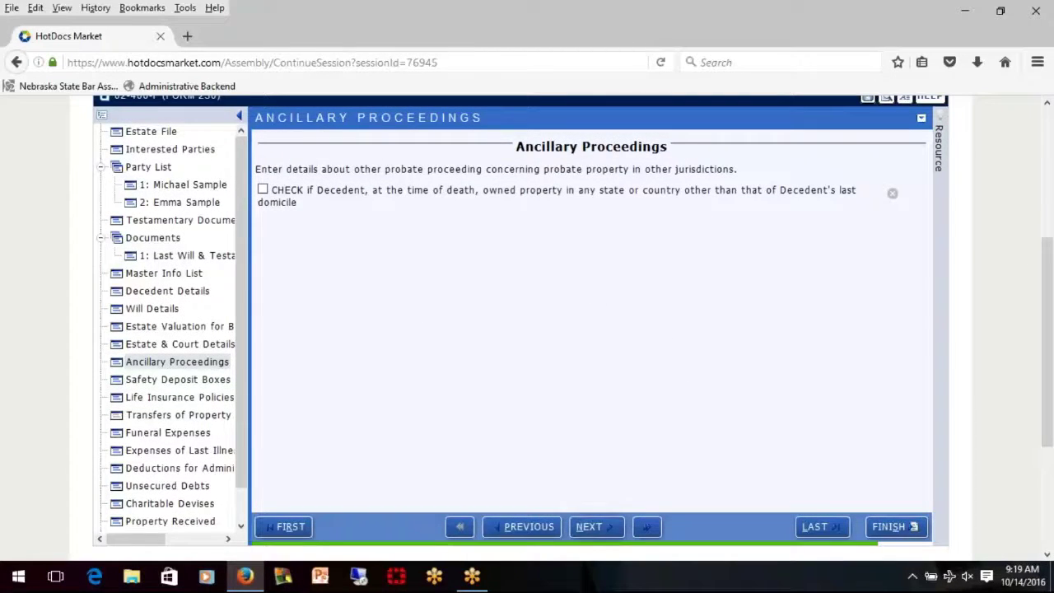
pyautogui.click(589, 529)
pyautogui.click(589, 530)
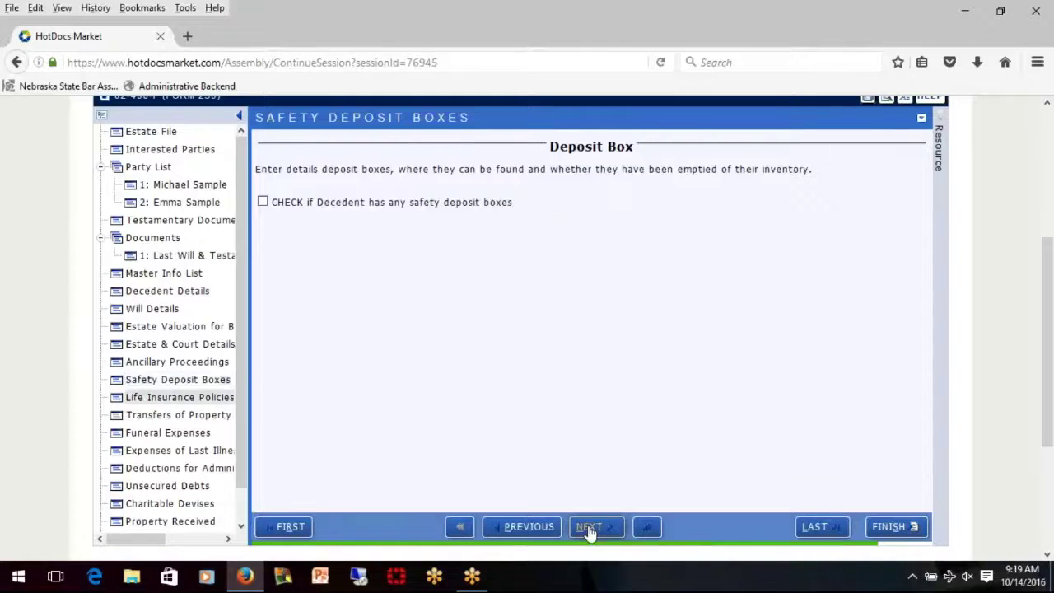
pyautogui.click(587, 529)
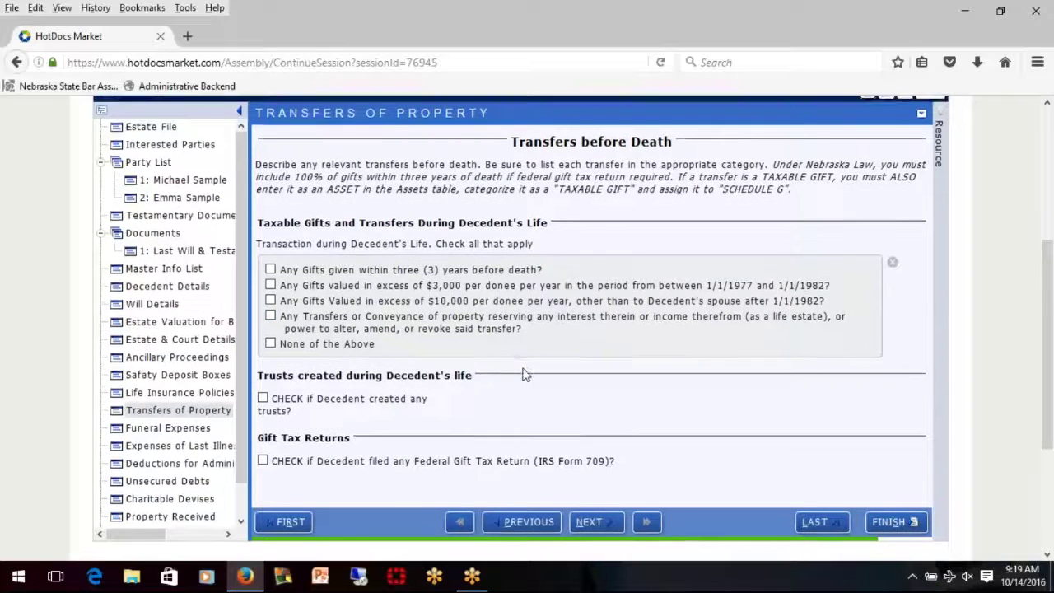
pyautogui.scroll(-3, 525, 375)
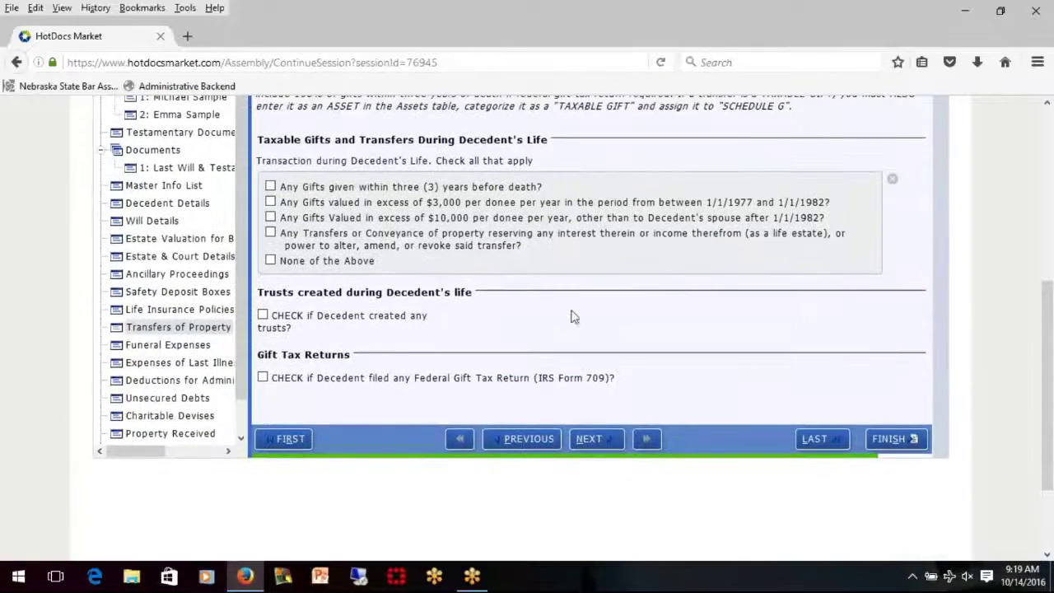
pyautogui.click(596, 442)
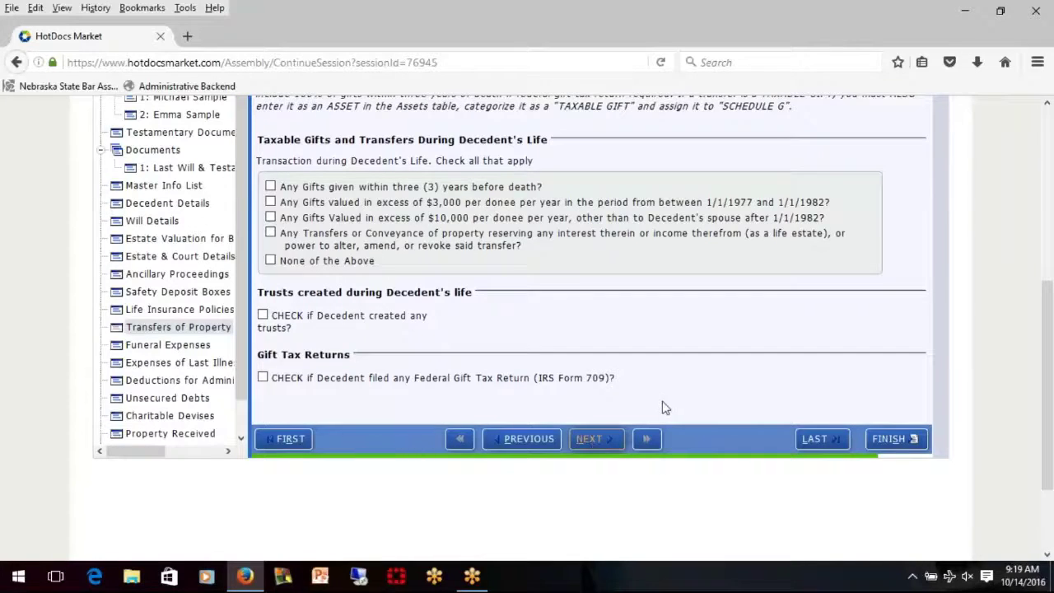
pyautogui.scroll(2, 625, 363)
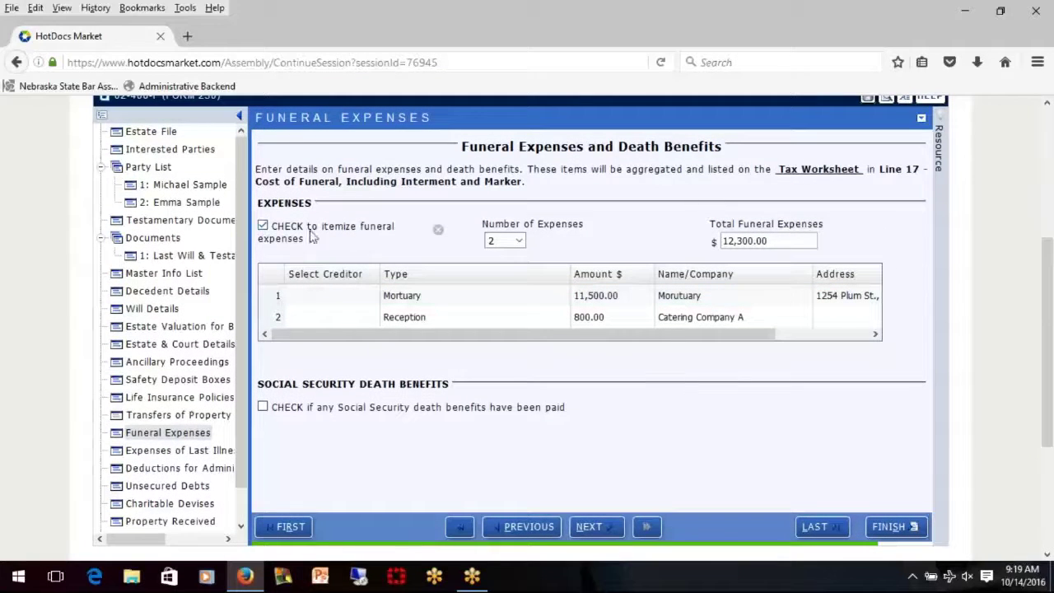
# - Set the number of itemized funeral expenses to 4, and proceed to the Expenses of Last Illness page
pyautogui.click(519, 240)
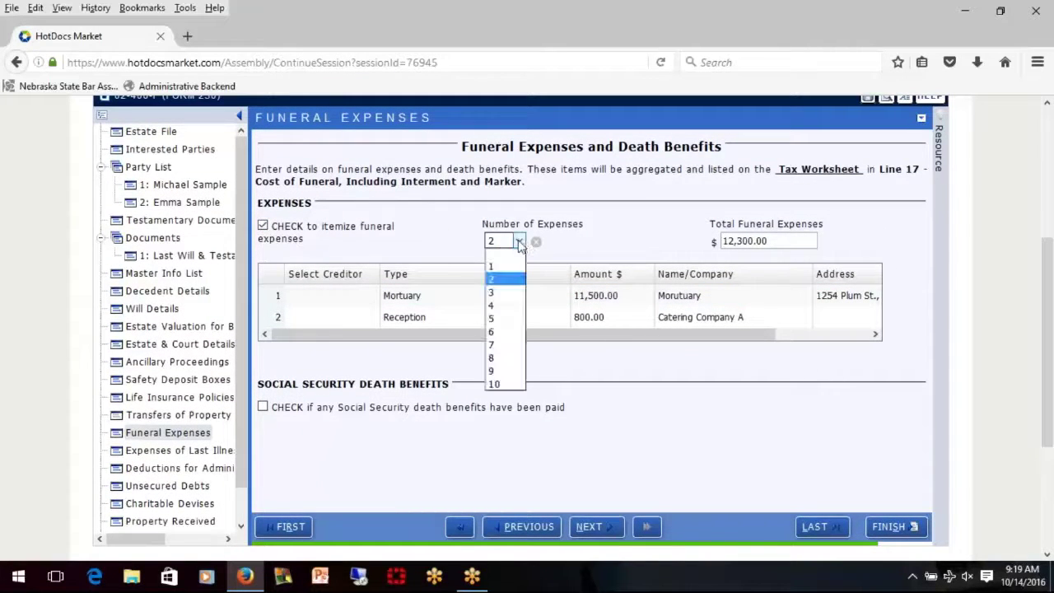
pyautogui.click(494, 306)
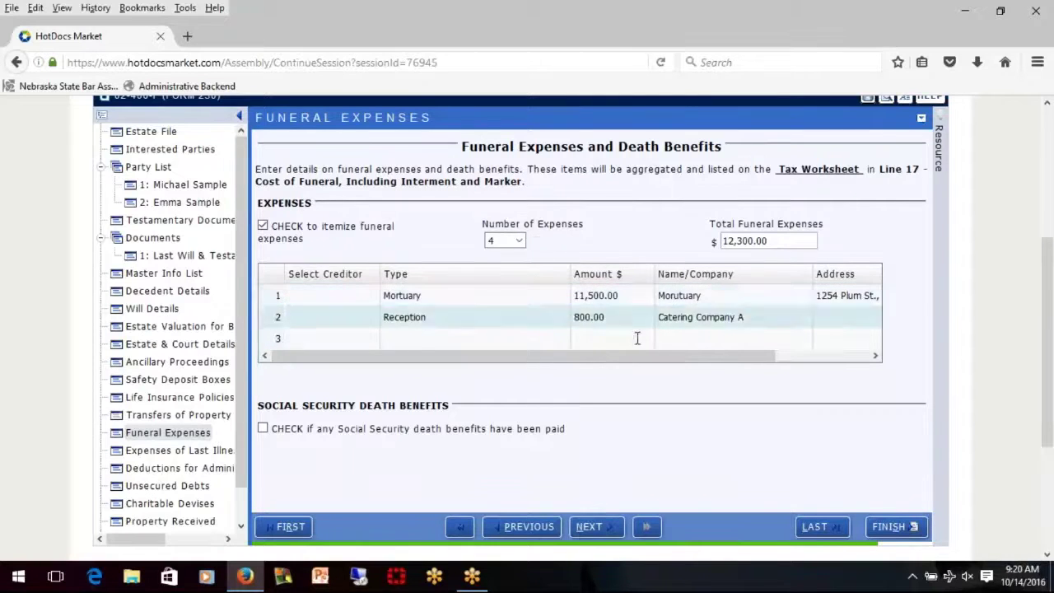
pyautogui.scroll(-2, 626, 371)
pyautogui.click(595, 439)
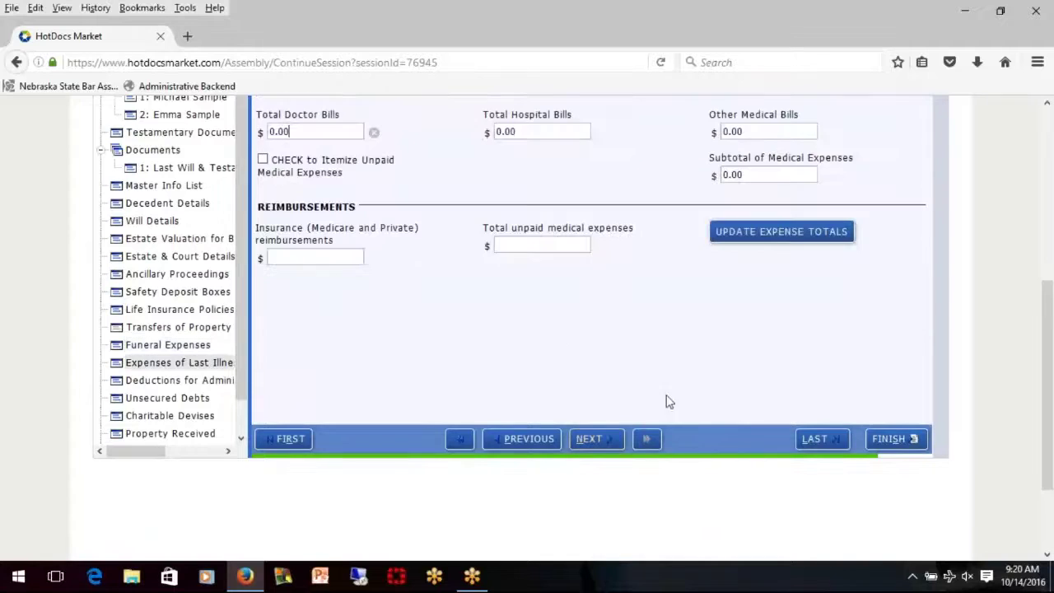
# - Update the totals of the decedent's unpaid medical expenses, and proceed to Deductions for Administration
pyautogui.scroll(2, 590, 371)
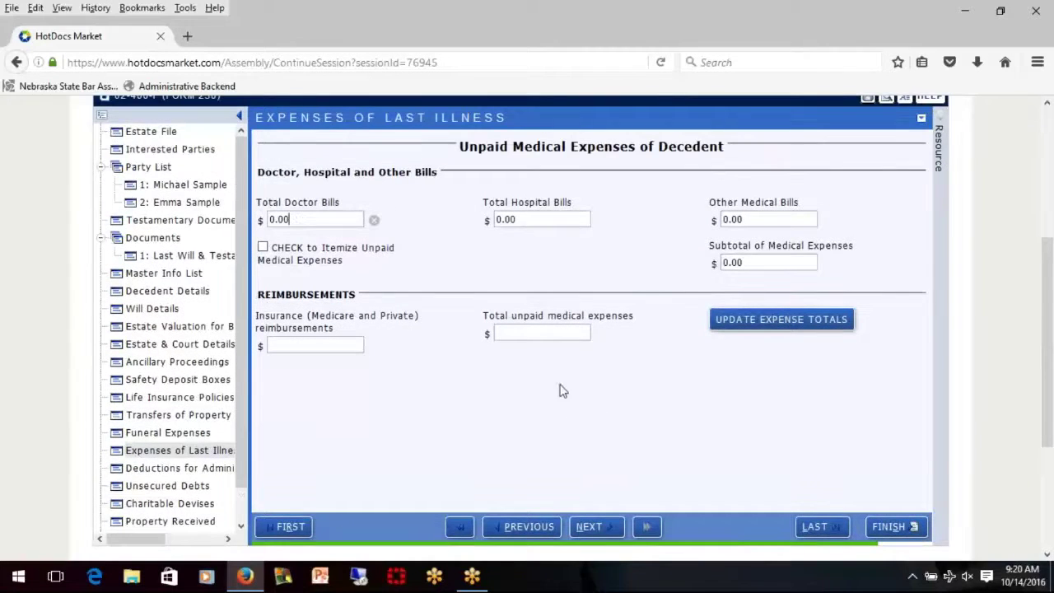
pyautogui.click(770, 332)
pyautogui.click(610, 530)
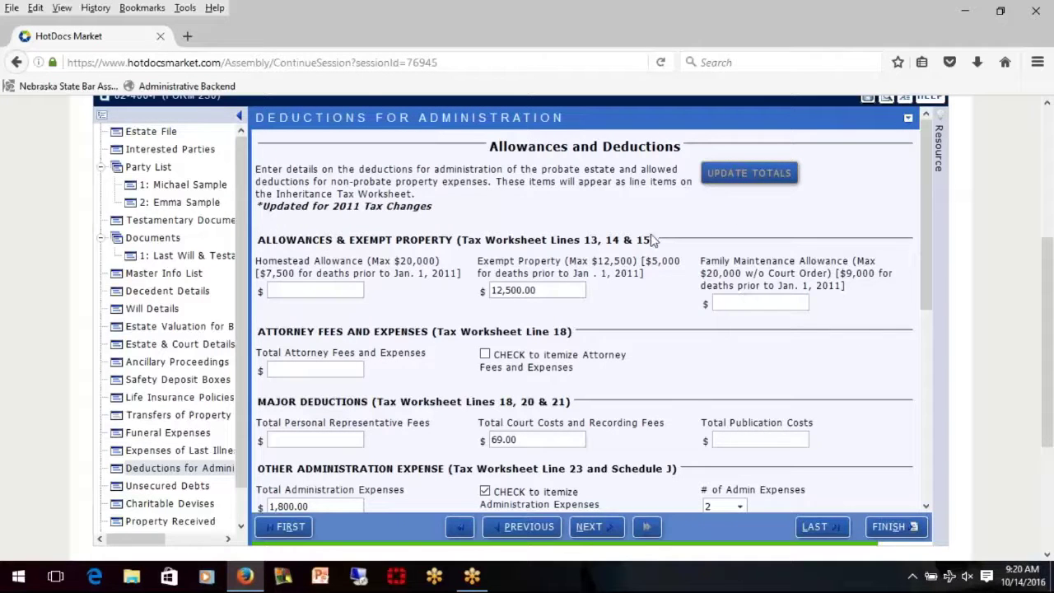
# - Enter total attorney fees and expenses of 6,000.00, and choose to itemize the attorney fees and expenses
pyautogui.scroll(-2, 628, 287)
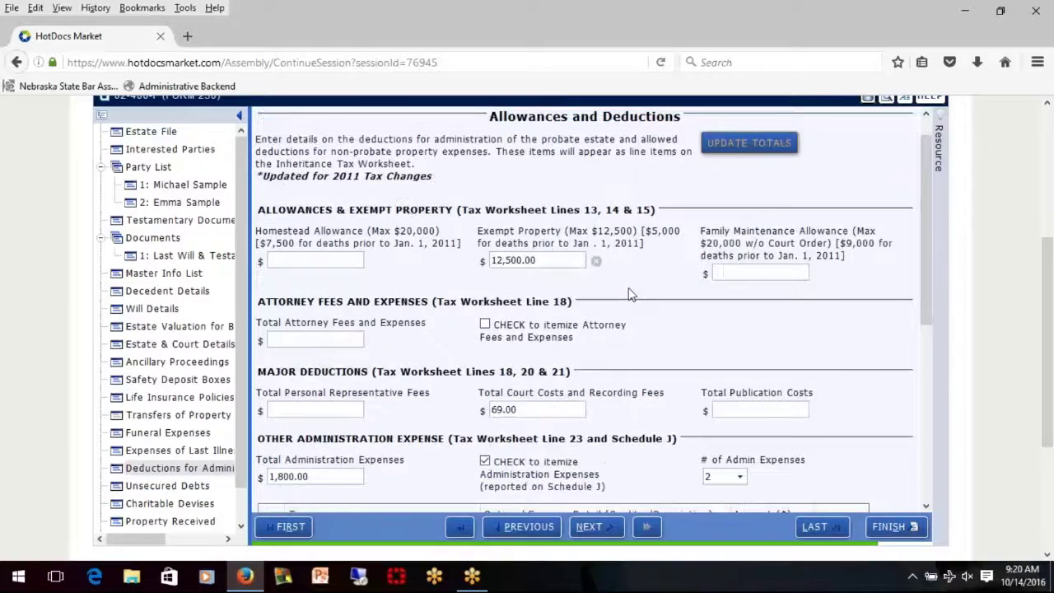
pyautogui.scroll(1, 494, 313)
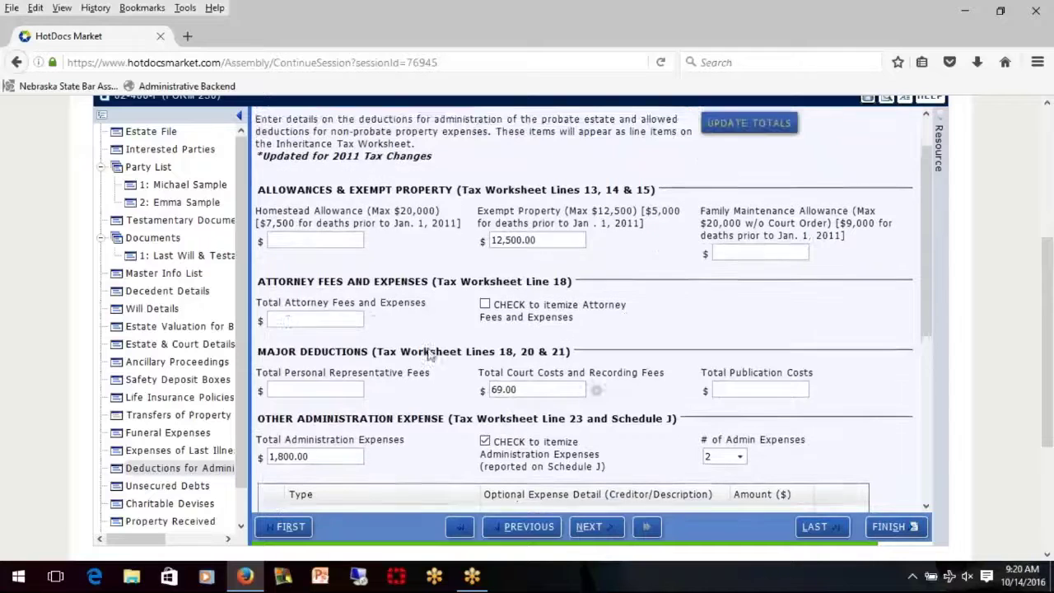
pyautogui.click(289, 333)
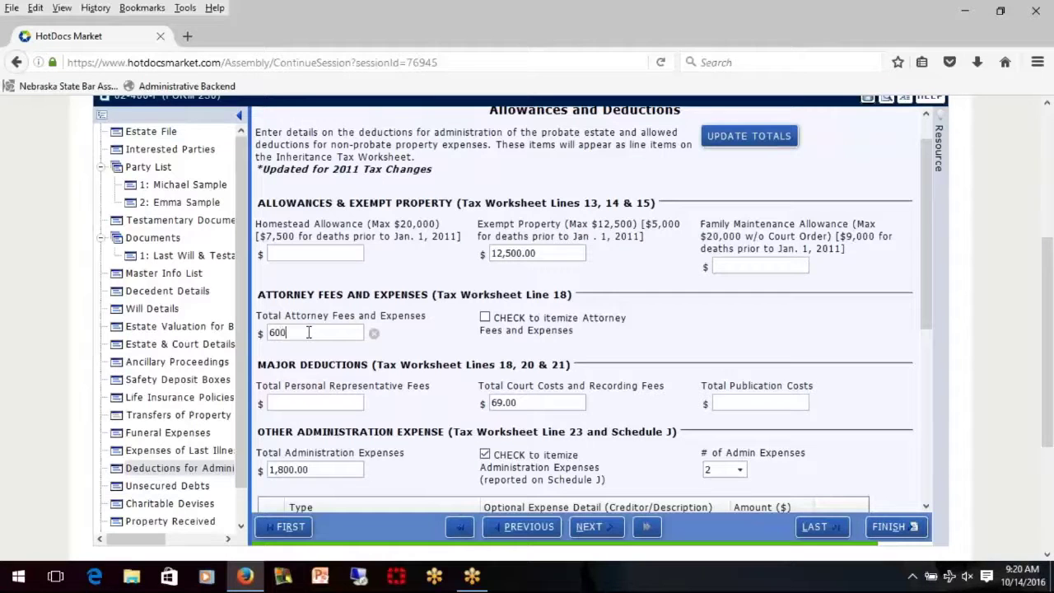
pyautogui.write('6000')
pyautogui.press('Tab')
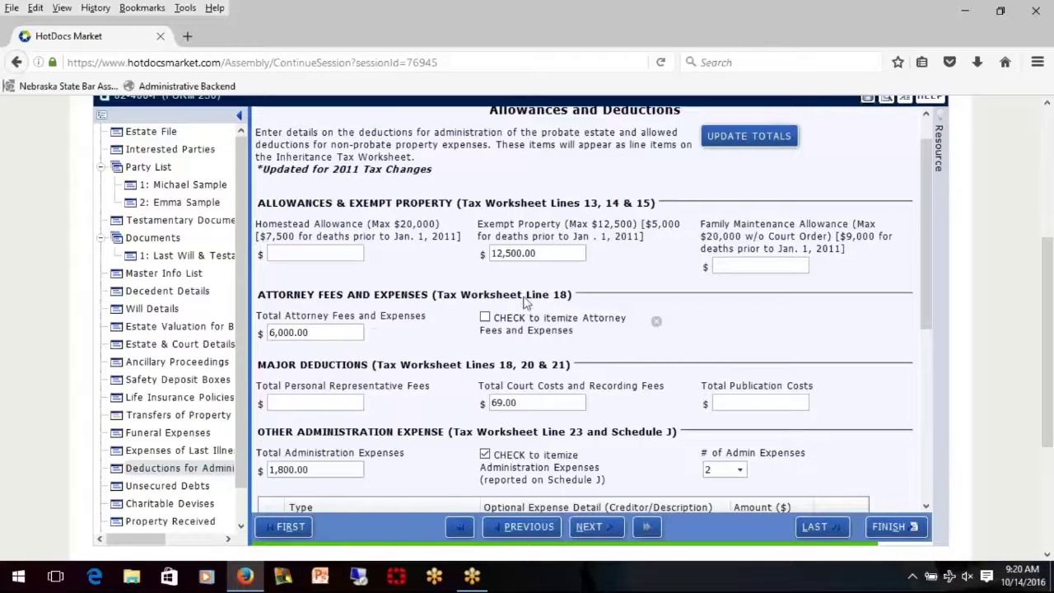
pyautogui.click(485, 318)
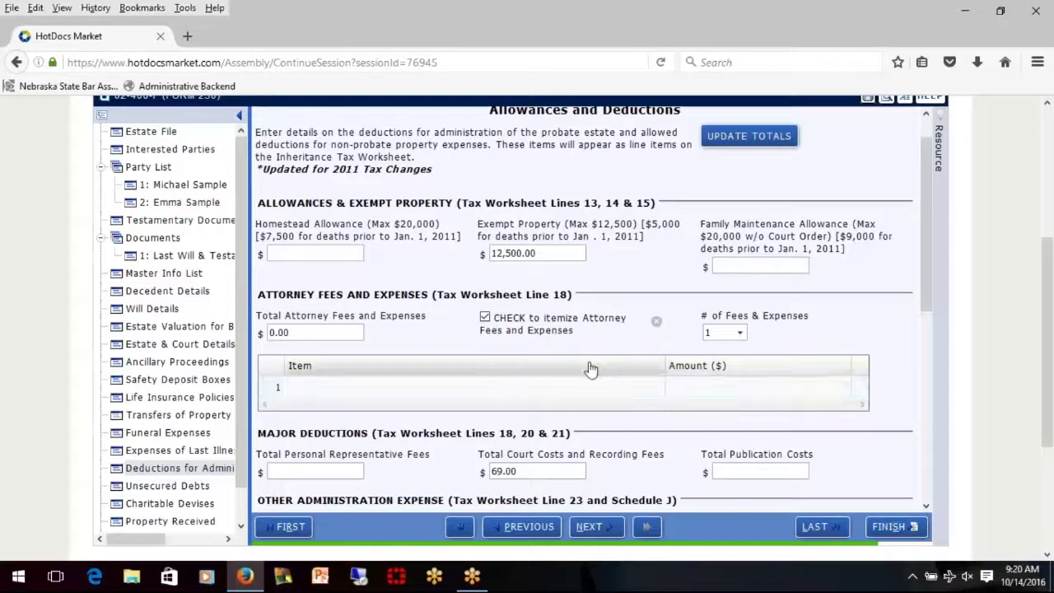
# - Turn off the itemizing of administration expenses reported on Schedule J under Other Administration Expense
pyautogui.scroll(-3, 581, 368)
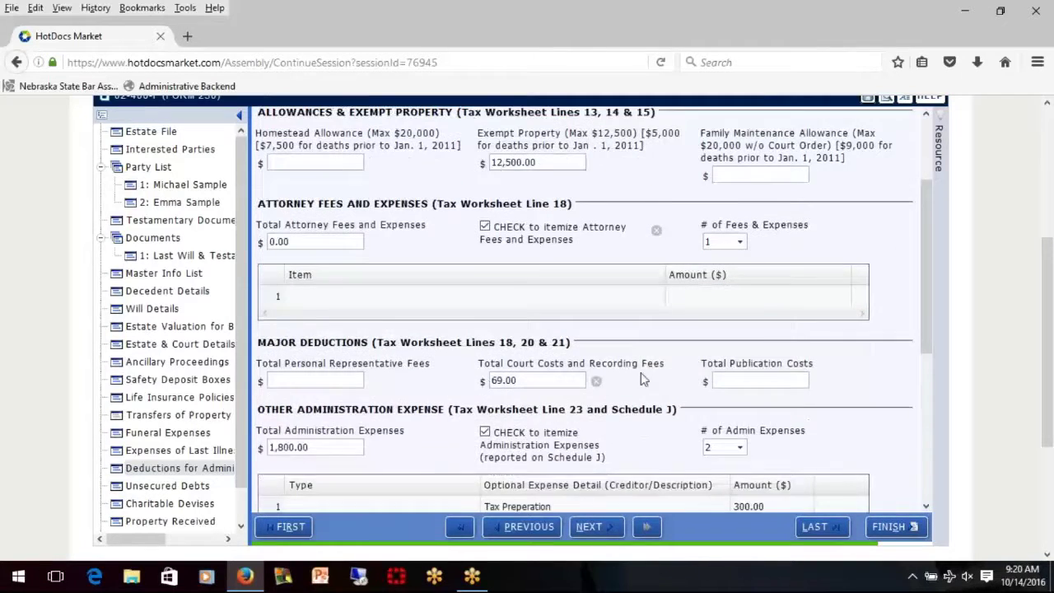
pyautogui.scroll(-3, 508, 367)
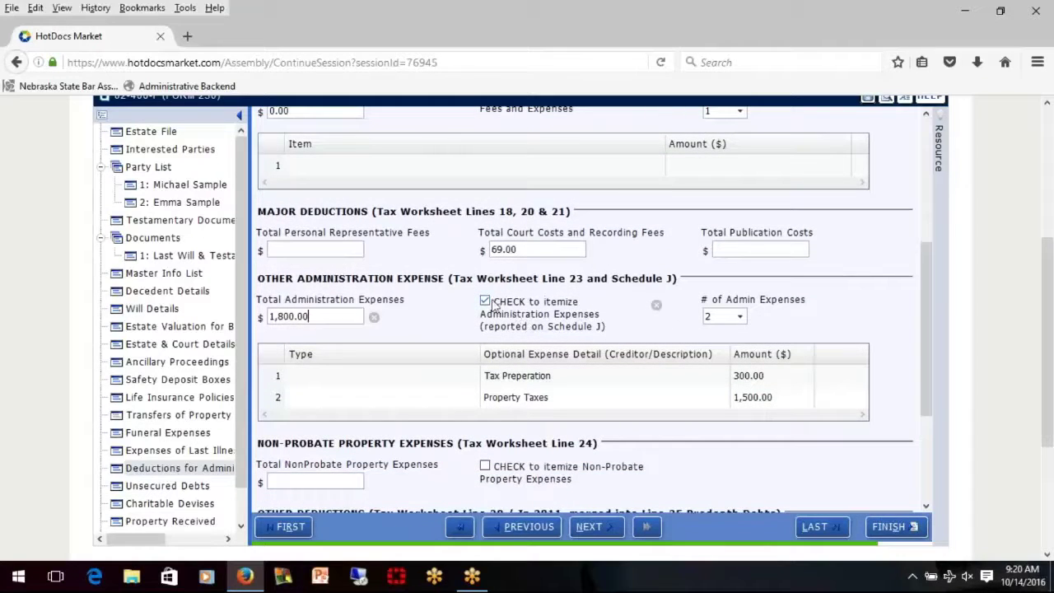
pyautogui.click(486, 303)
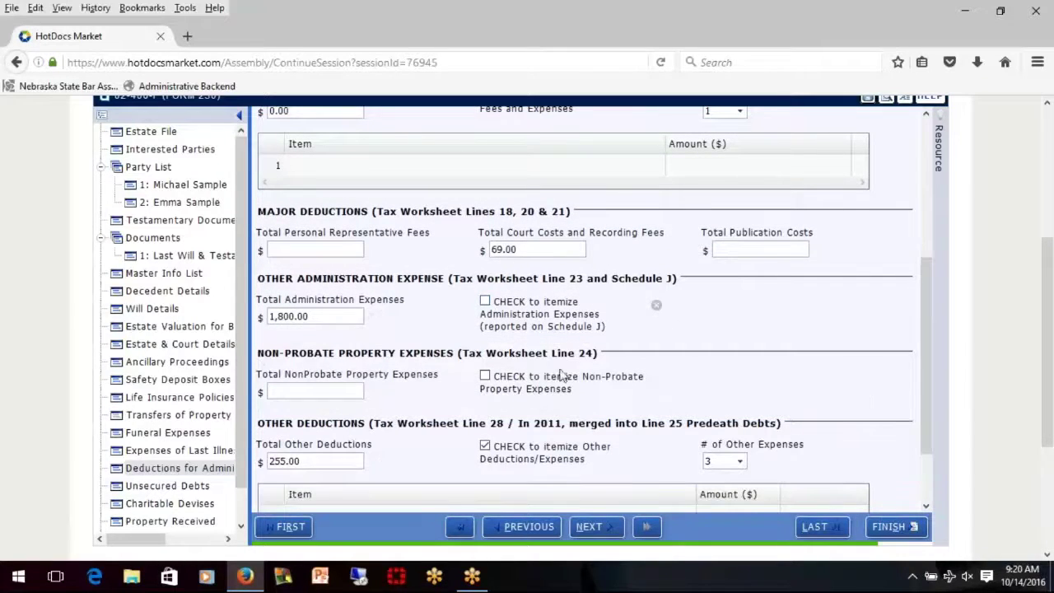
# - Turn on the itemizing of administration expenses reported on Schedule J under Other Administration Expense
pyautogui.click(486, 303)
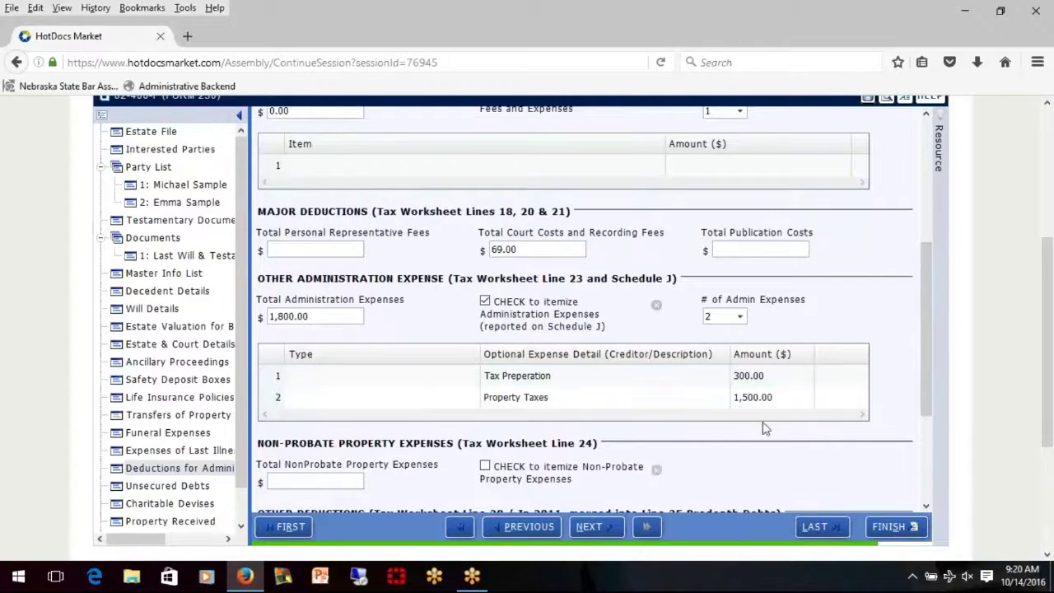
pyautogui.scroll(-2, 674, 335)
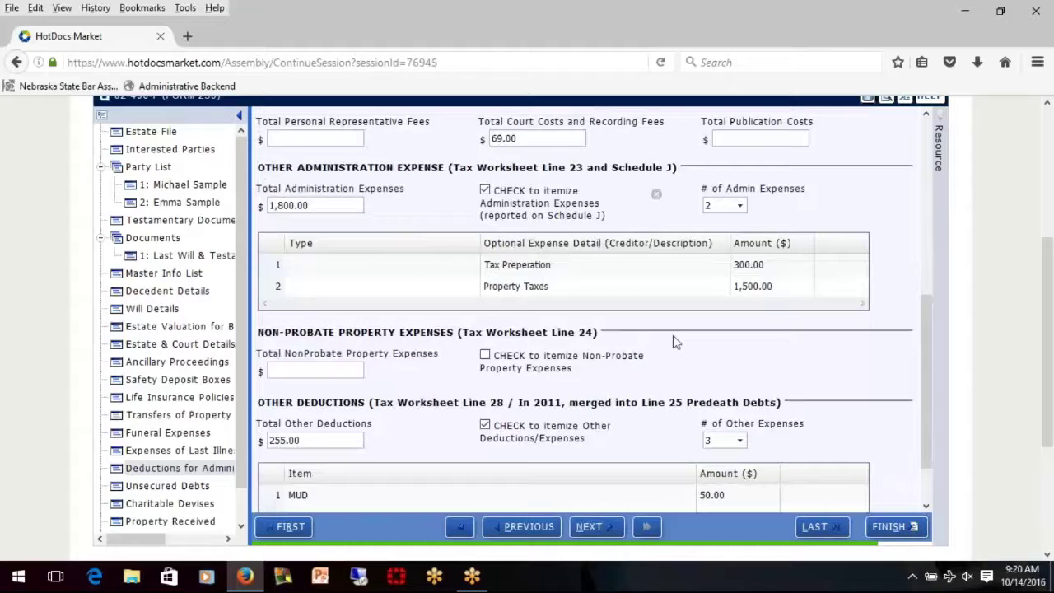
pyautogui.scroll(-1, 675, 344)
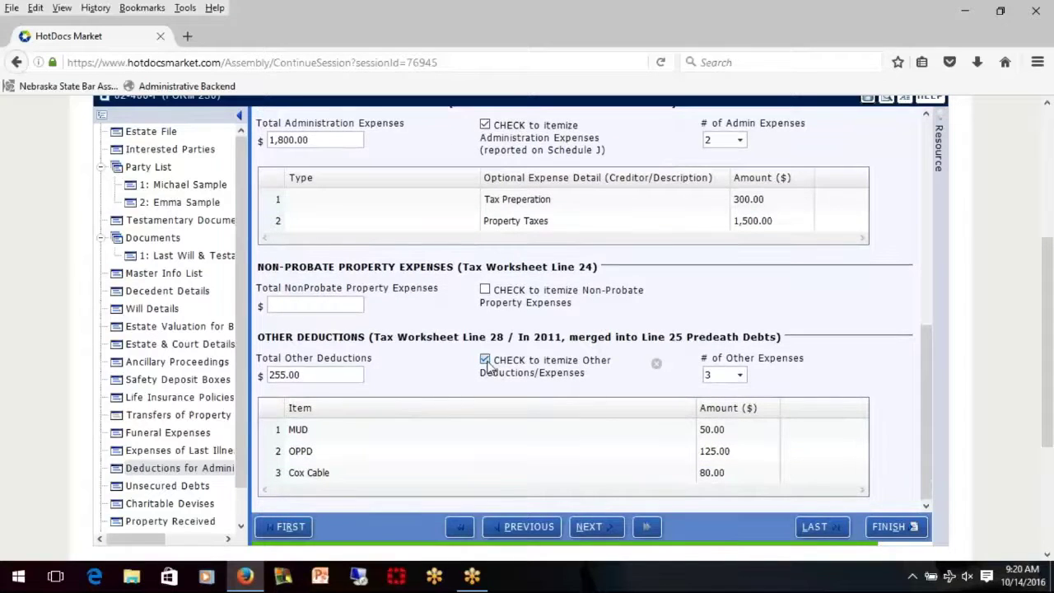
# - Turn the itemizing of Other Deductions/Expenses off and back on
pyautogui.click(485, 359)
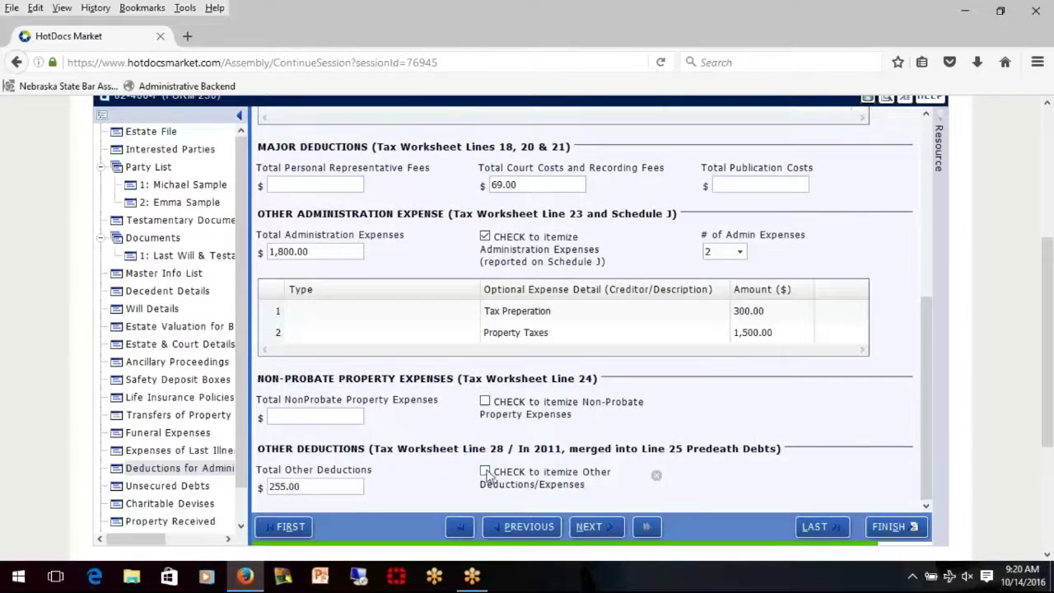
pyautogui.scroll(-3, 558, 426)
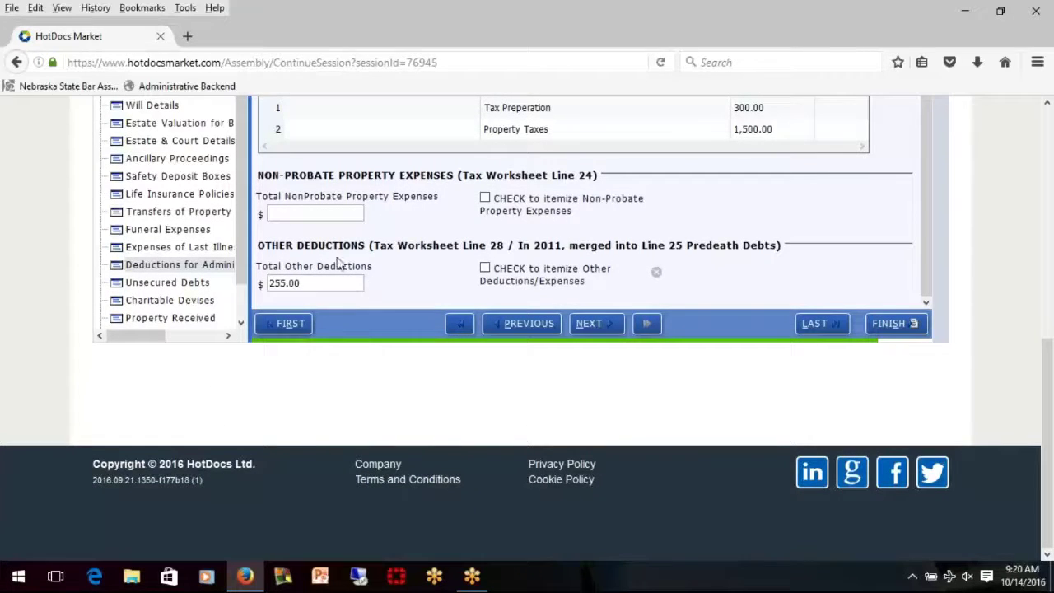
pyautogui.click(486, 272)
pyautogui.scroll(-1, 611, 279)
pyautogui.scroll(-2, 611, 278)
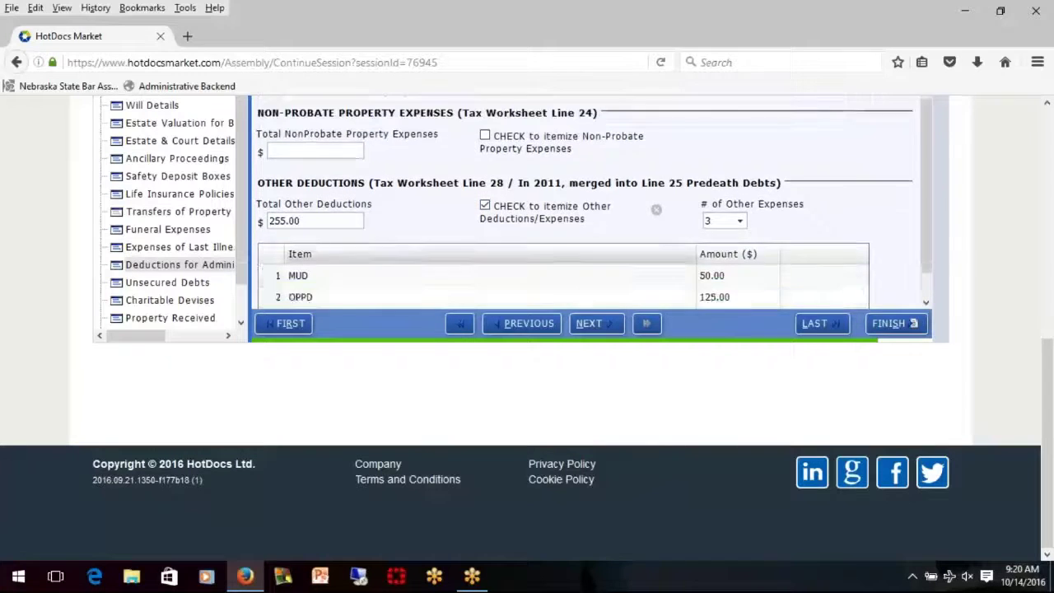
# - Proceed to the Property Received page, and finish the Form 230 interview to assemble its document
pyautogui.click(596, 324)
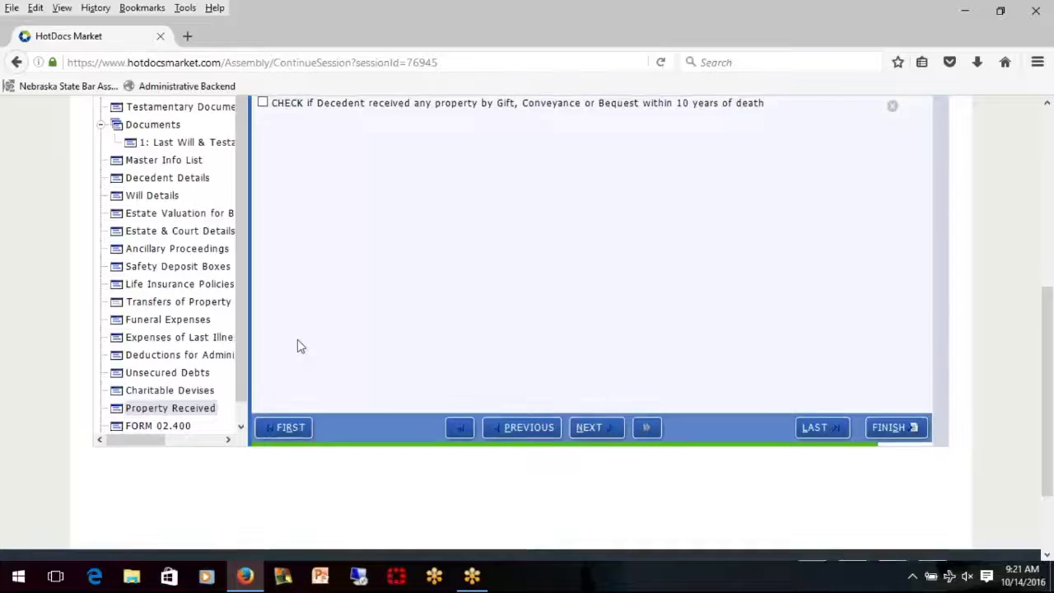
pyautogui.scroll(4, 299, 346)
pyautogui.scroll(-5, 845, 391)
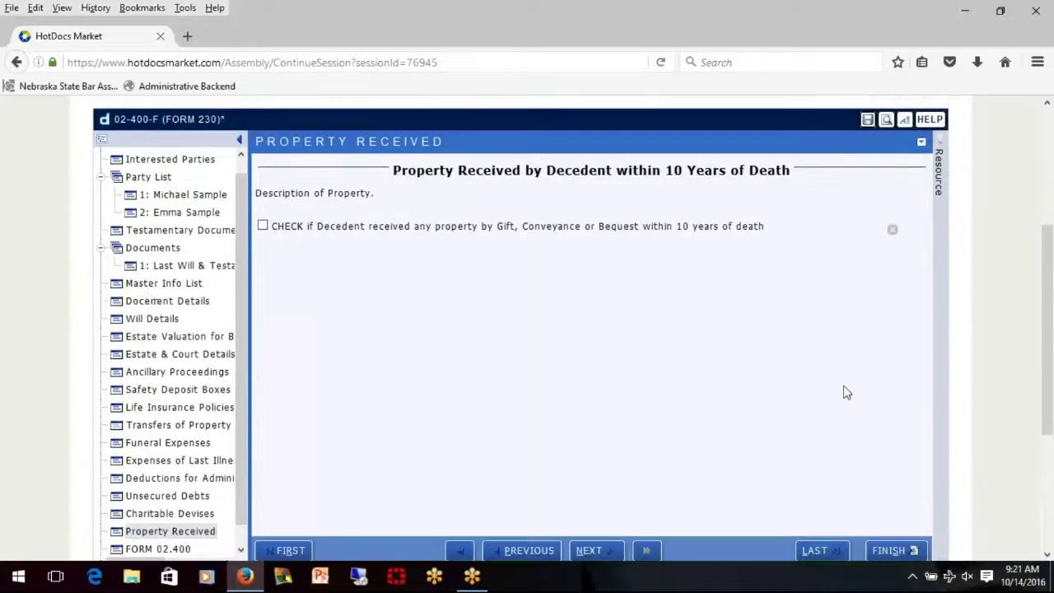
pyautogui.click(890, 415)
pyautogui.scroll(3, 658, 261)
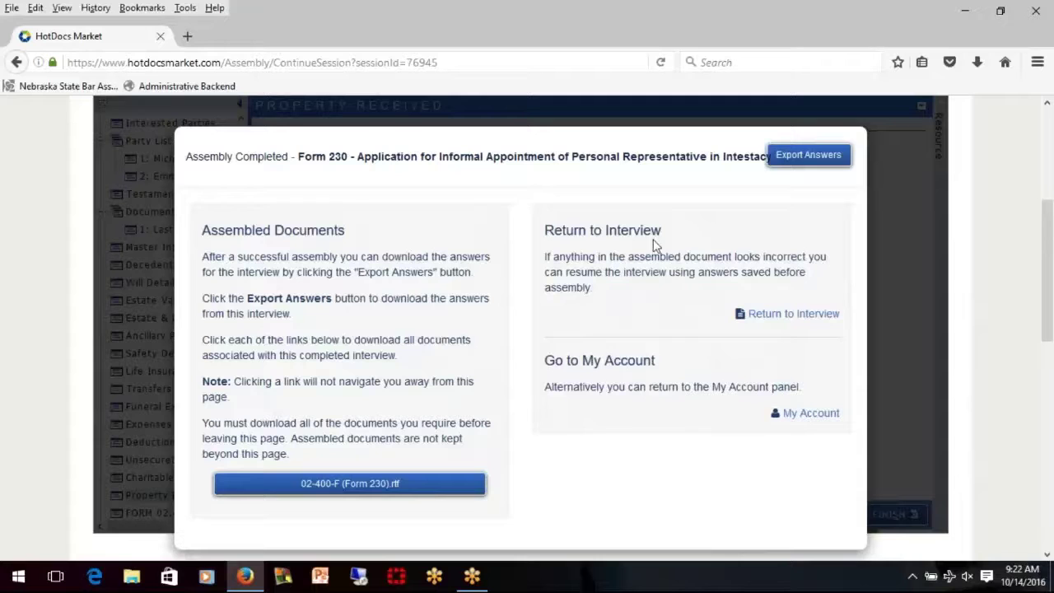
# - Return to the interview from the completed assembly, and open the NebDocs 2016 templates that can be added to the answer session
pyautogui.click(786, 316)
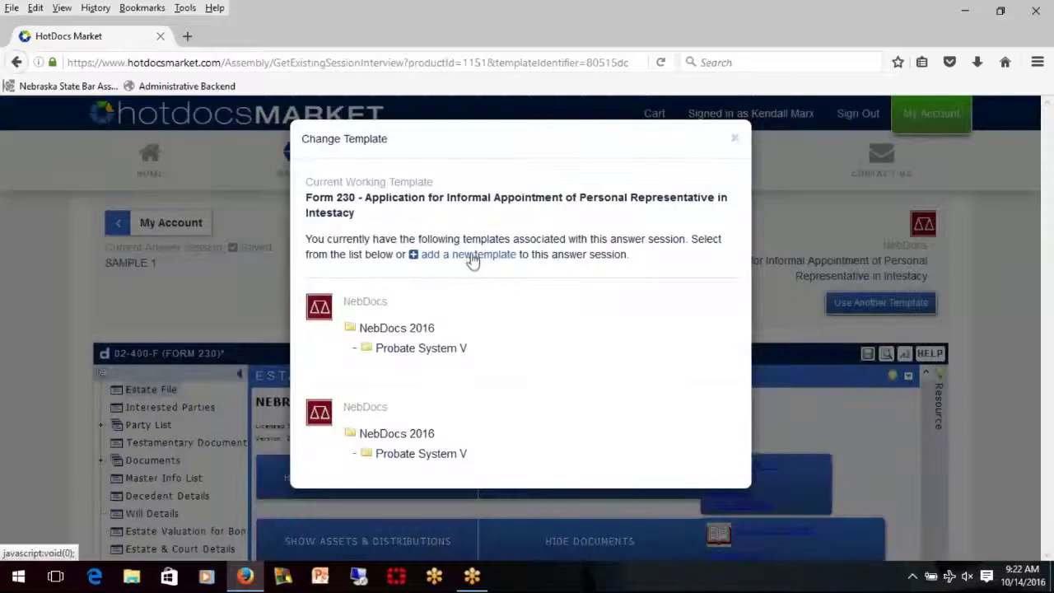
pyautogui.click(470, 256)
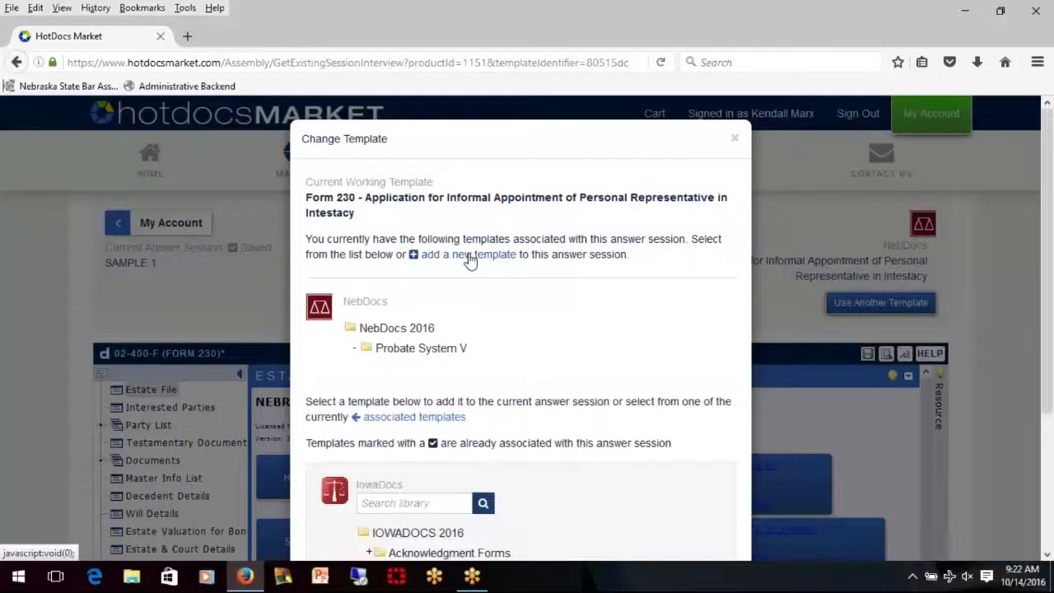
pyautogui.scroll(-6, 560, 311)
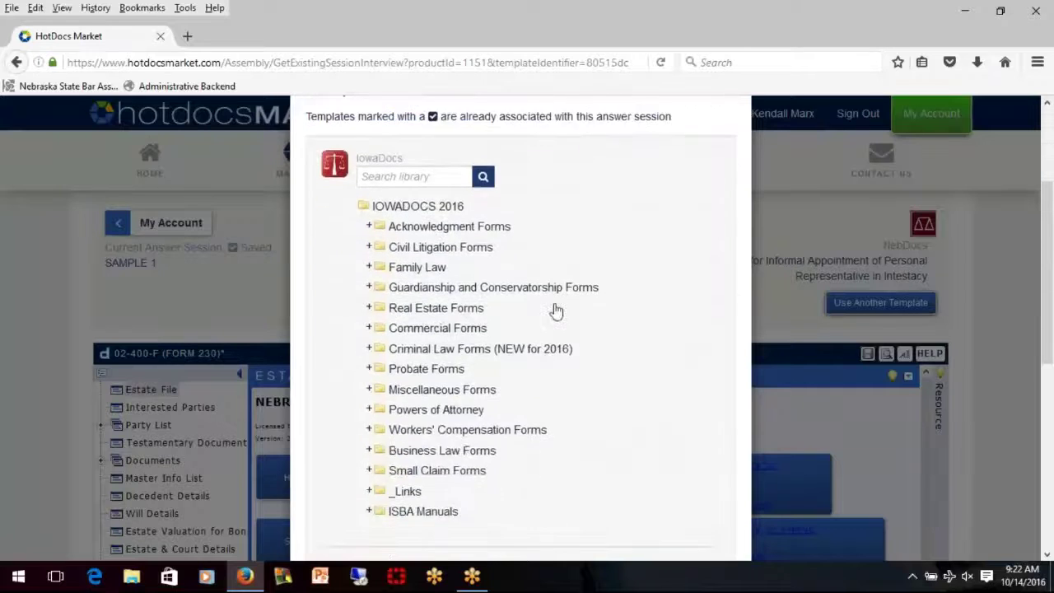
pyautogui.scroll(-3, 391, 387)
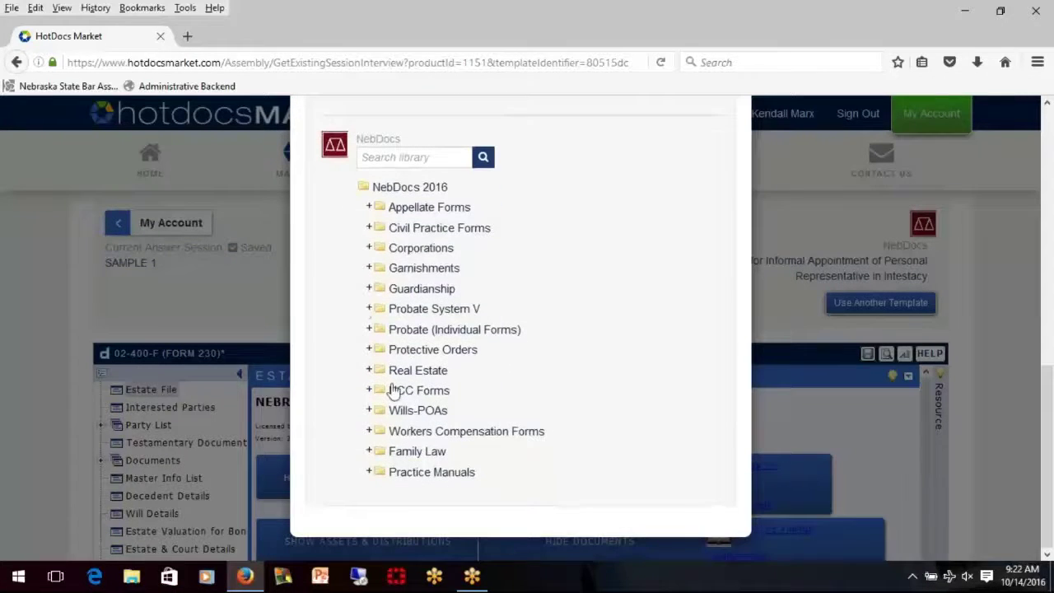
# - Add the 02.004 Informal Opening (Checklist) template from Probate System V, 02. Opening Probate, to the answer session
pyautogui.click(369, 310)
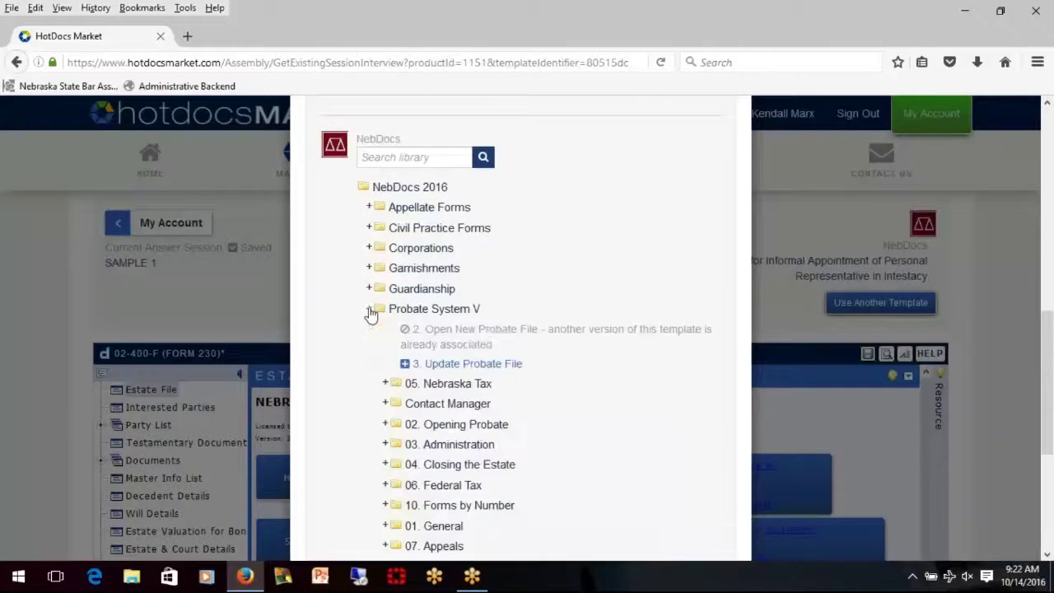
pyautogui.scroll(-2, 512, 346)
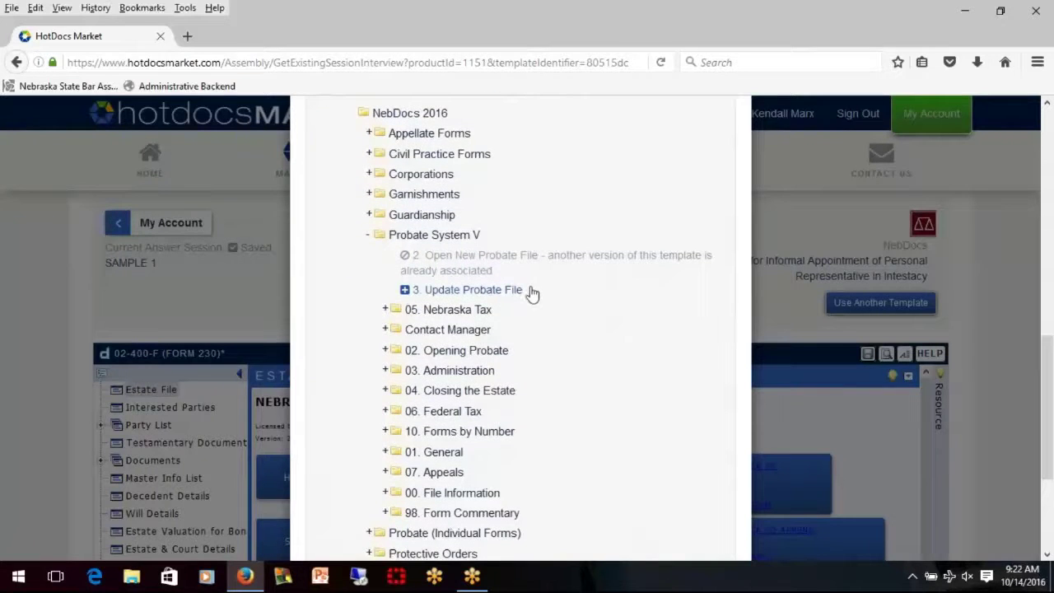
pyautogui.scroll(-2, 528, 298)
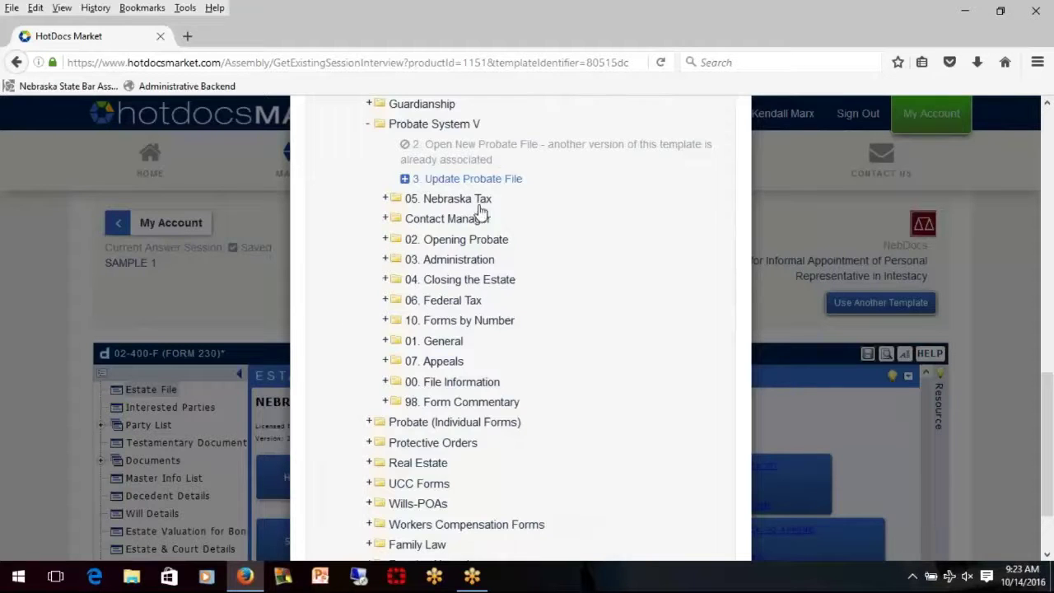
pyautogui.click(385, 239)
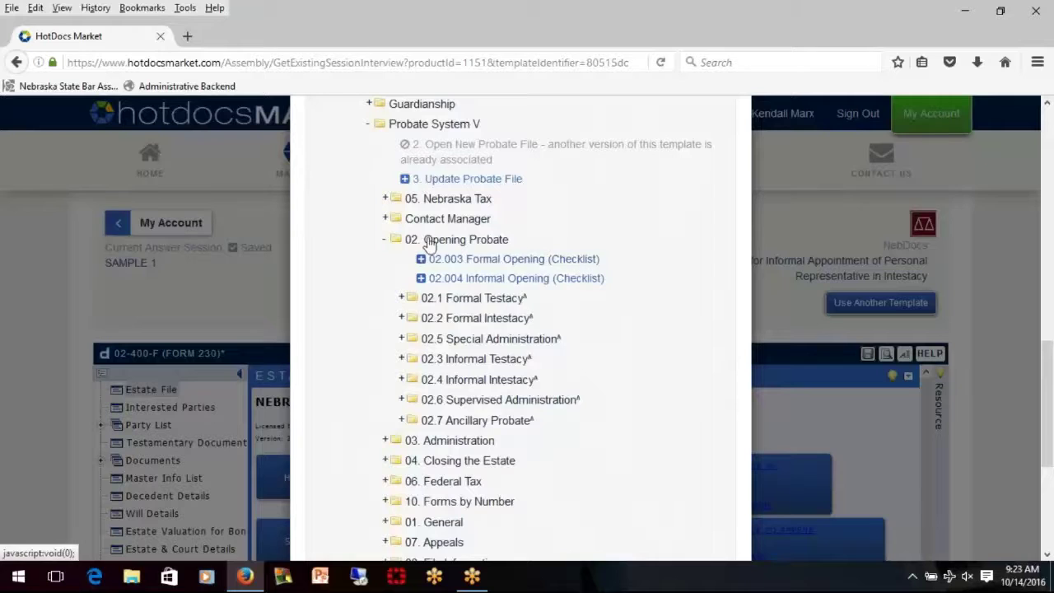
pyautogui.click(518, 281)
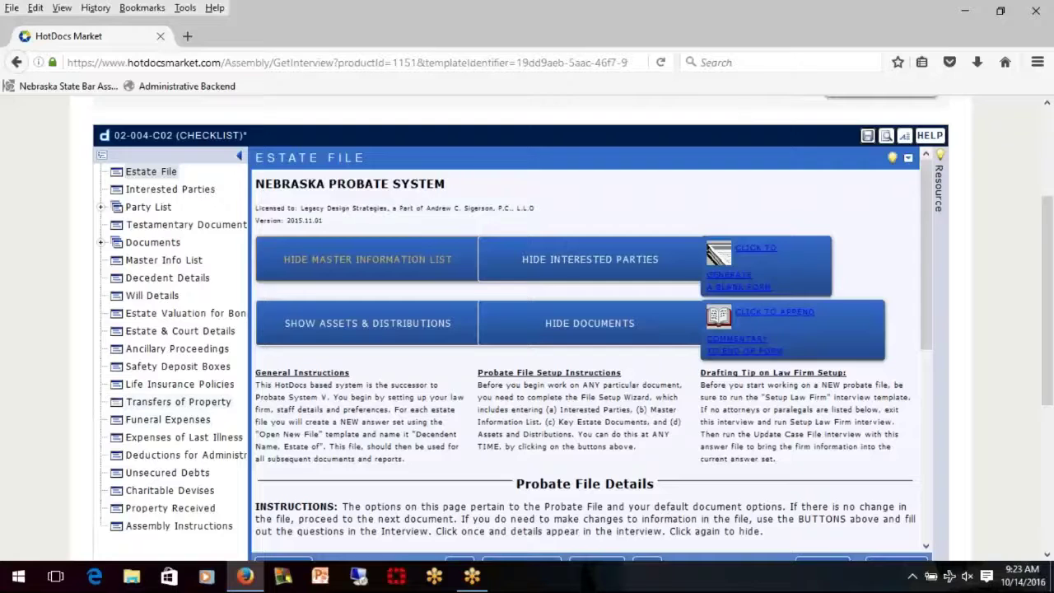
# - Finish the checklist interview, and open the assembled 02-004-C02 (Checklist).rtf in Microsoft Word
pyautogui.scroll(-4, 192, 337)
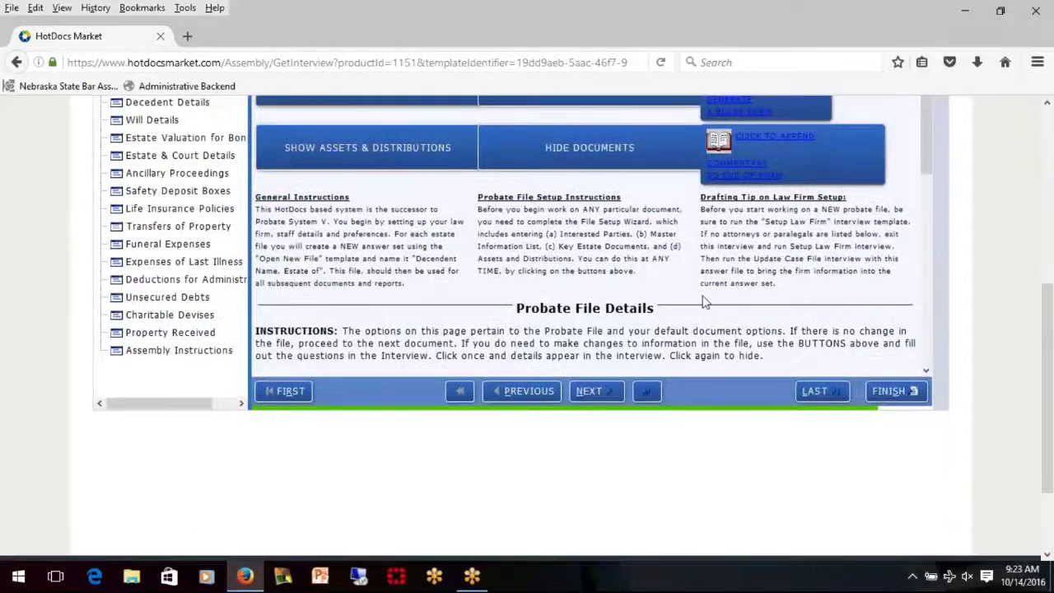
pyautogui.click(890, 394)
pyautogui.click(670, 307)
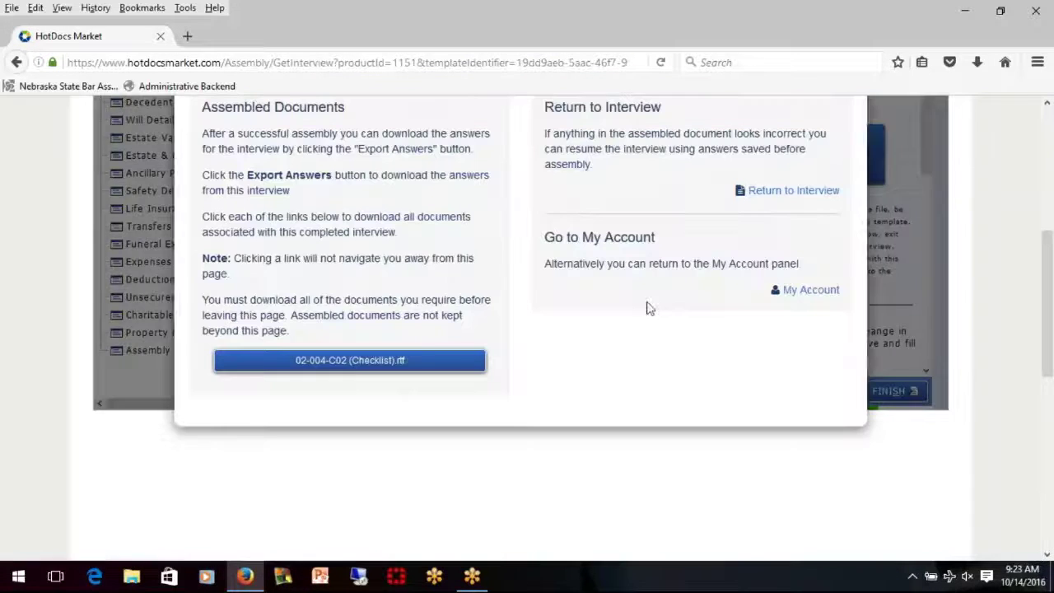
pyautogui.click(360, 367)
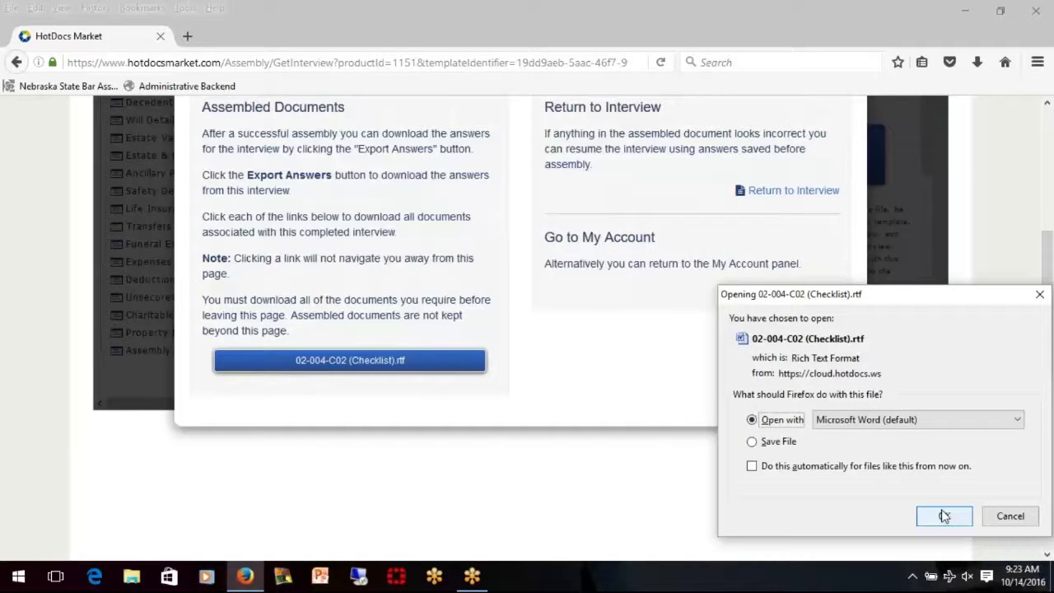
pyautogui.press('Return')
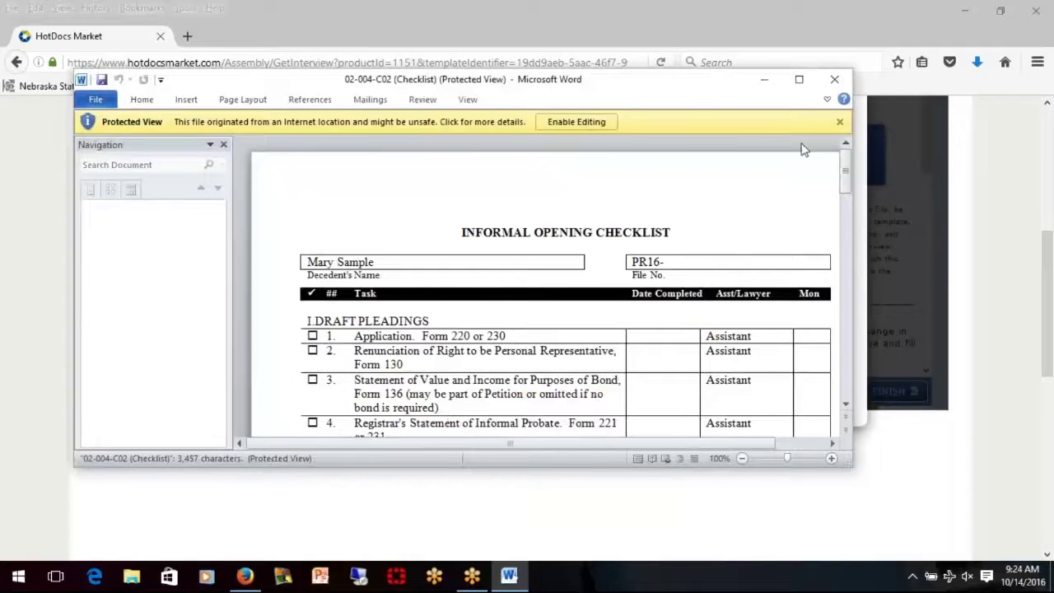
# - Review the tasks of the Informal Opening Checklist in a maximized Word window, and minimize Word
pyautogui.click(799, 82)
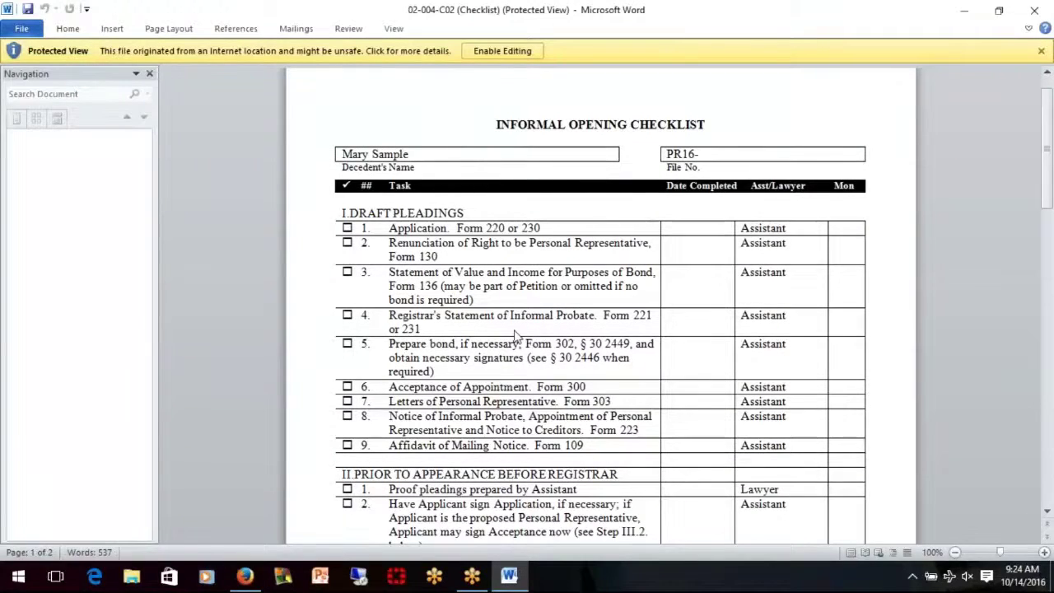
pyautogui.scroll(-3, 511, 338)
pyautogui.scroll(-2, 482, 289)
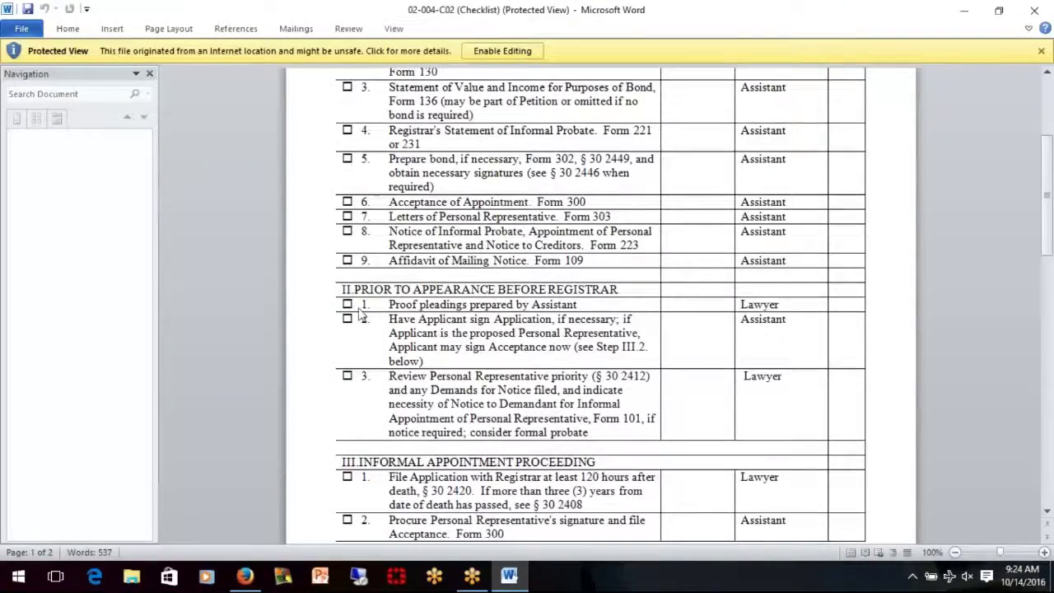
pyautogui.scroll(3, 543, 396)
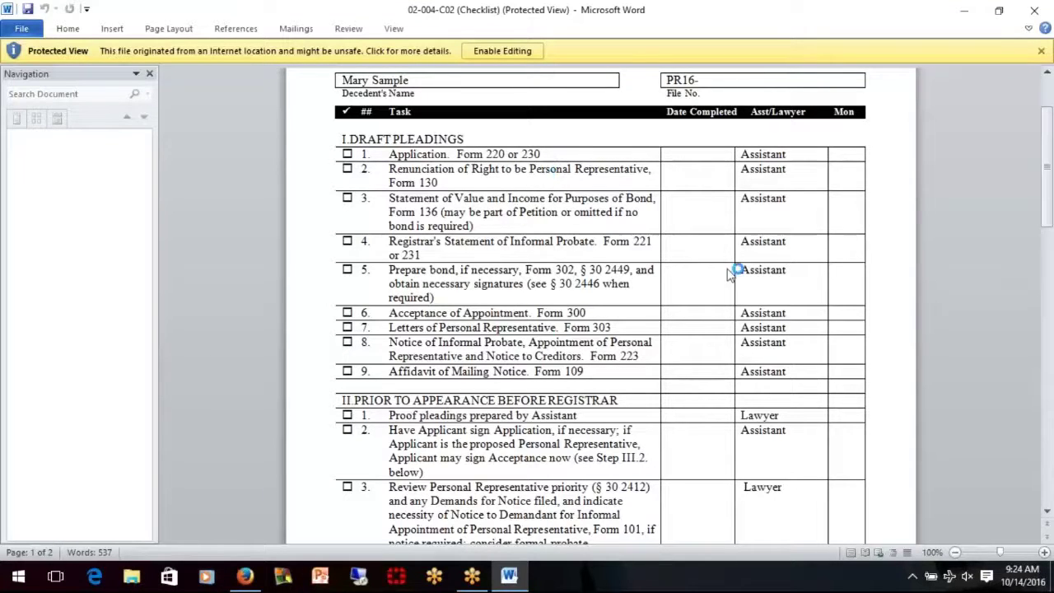
pyautogui.click(967, 16)
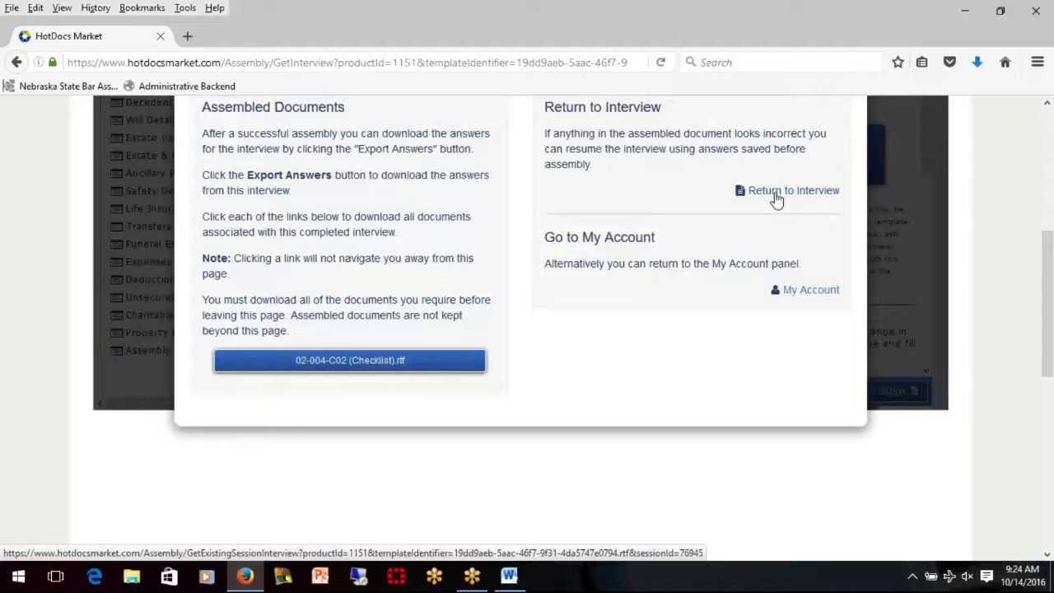
# - Return to the checklist interview, and choose to add another new template from the NebDocs 2016 library
pyautogui.click(777, 197)
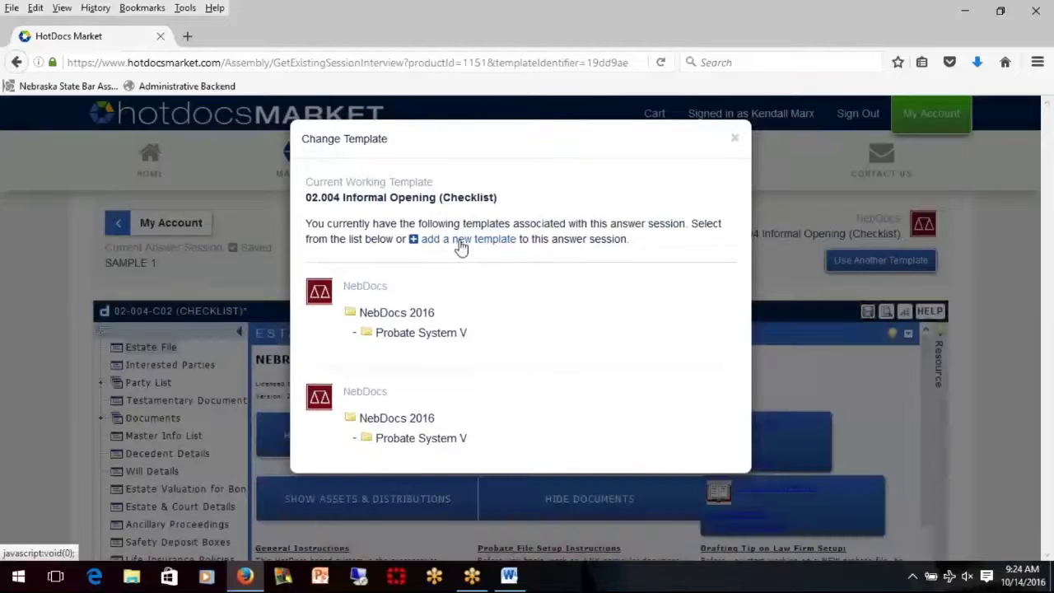
pyautogui.click(462, 239)
pyautogui.scroll(-5, 542, 278)
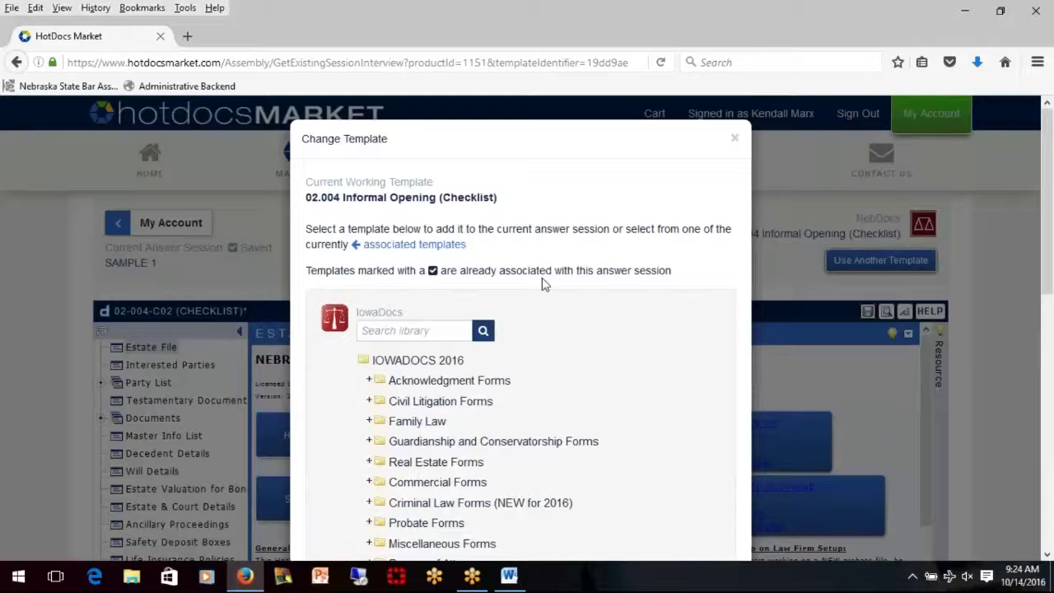
pyautogui.scroll(-10, 518, 324)
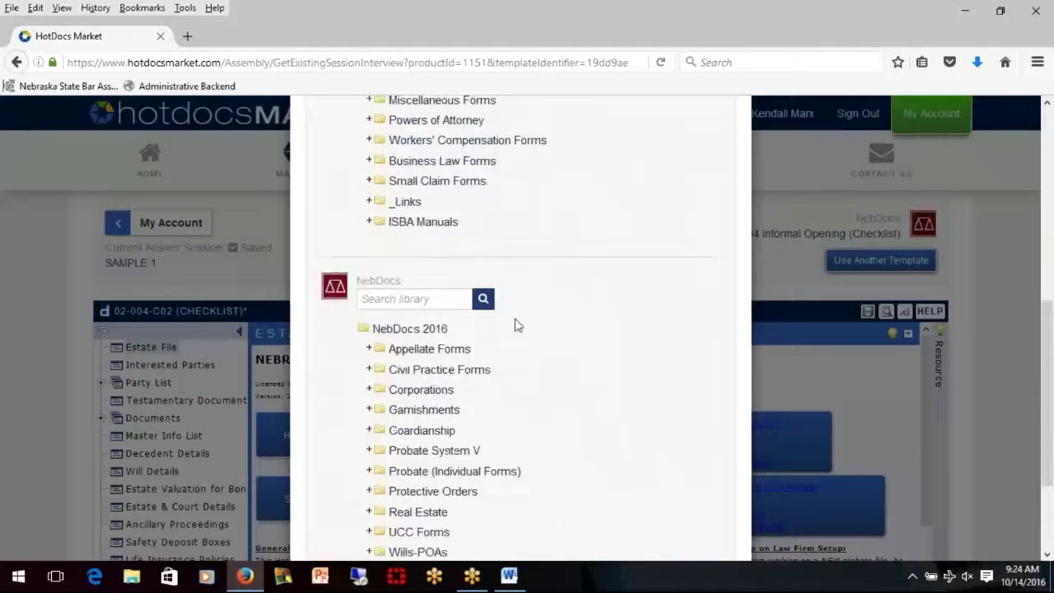
# - Add the Form 220 application for informal probate of will from 02.3 Informal Testacy under Probate System V, 02. Opening Probate
pyautogui.click(401, 309)
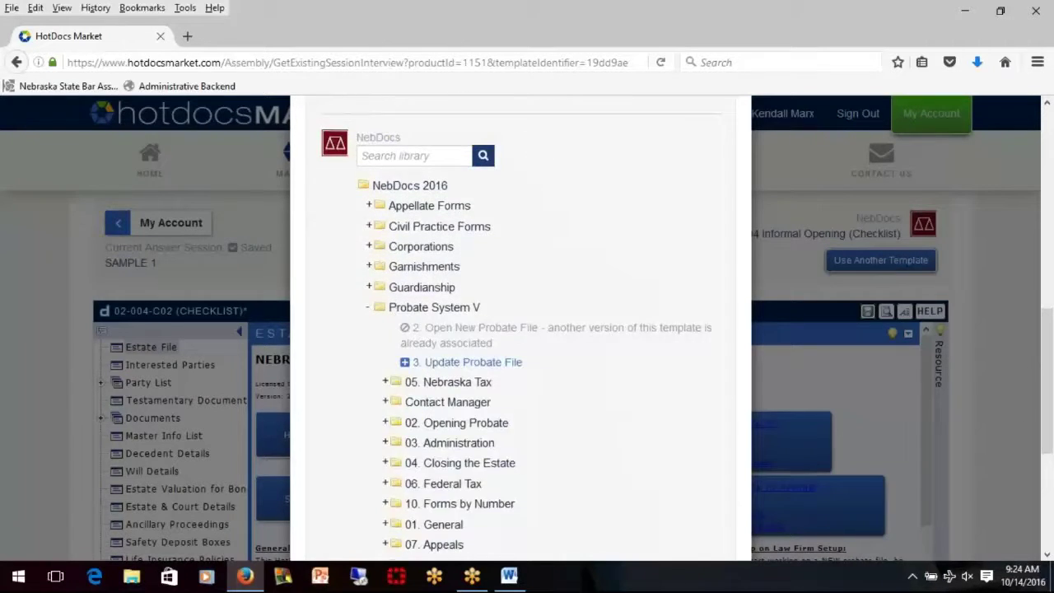
pyautogui.scroll(-2, 401, 338)
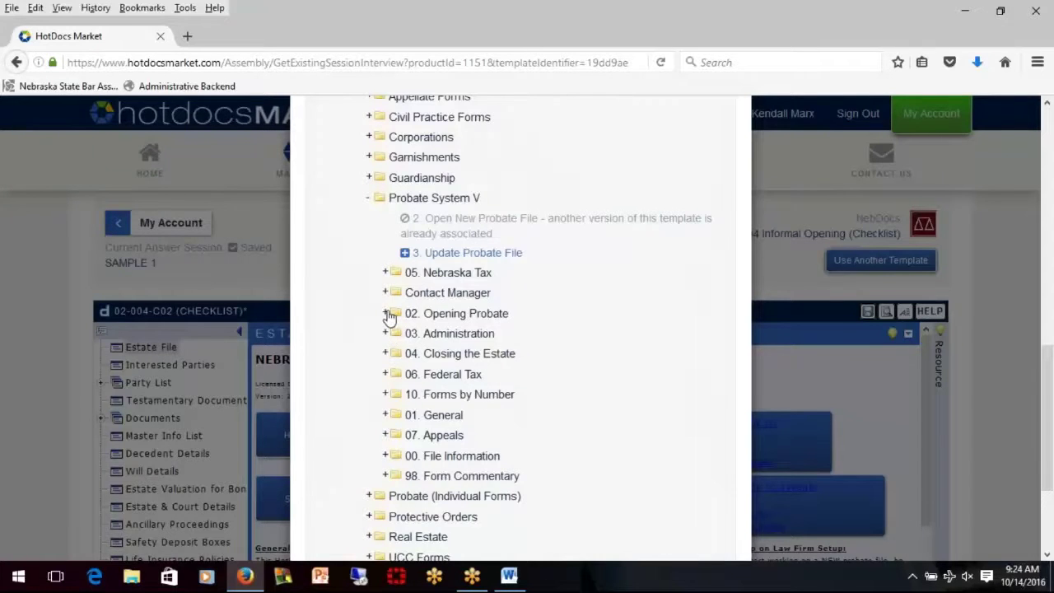
pyautogui.click(385, 313)
pyautogui.scroll(-1, 535, 321)
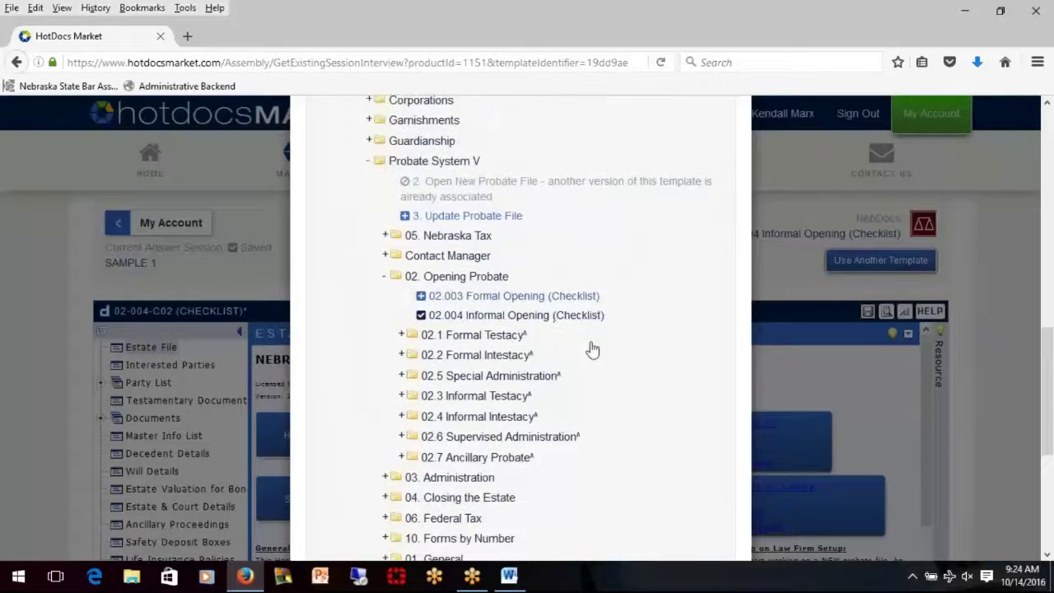
pyautogui.click(472, 398)
pyautogui.scroll(-2, 598, 372)
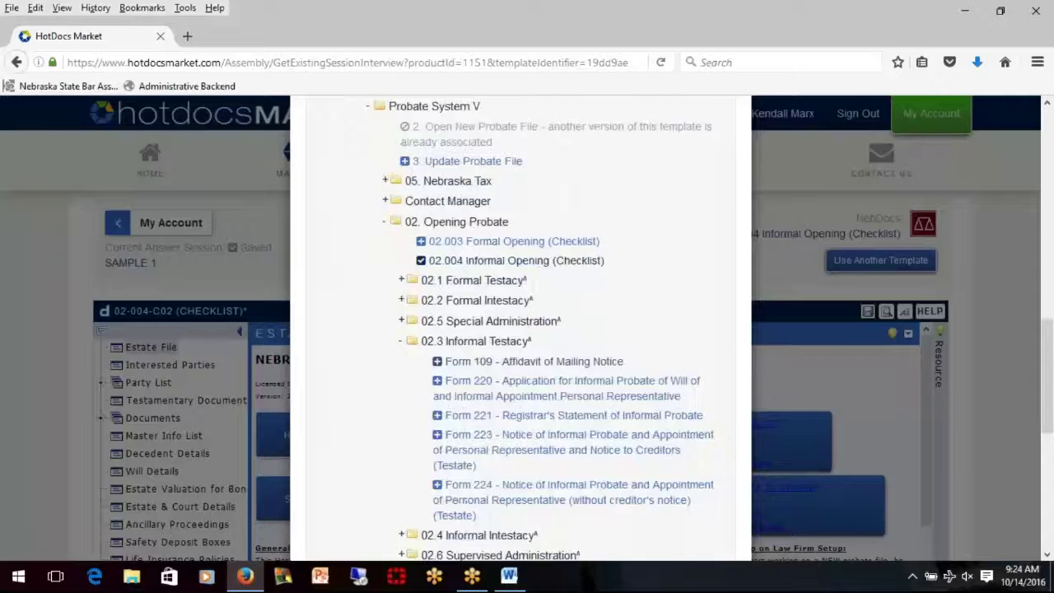
pyautogui.scroll(-3, 522, 384)
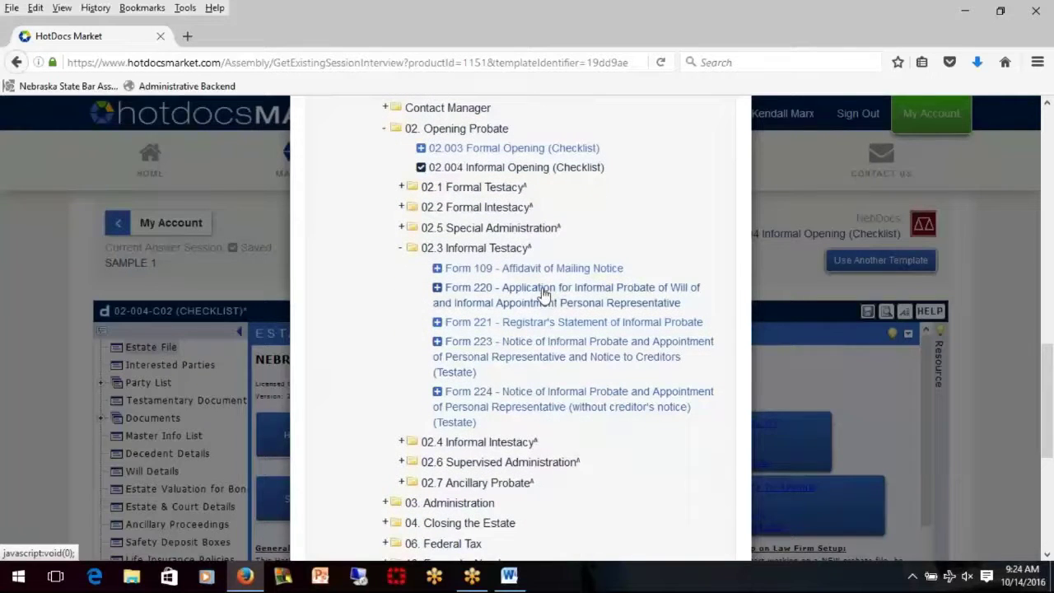
pyautogui.click(541, 293)
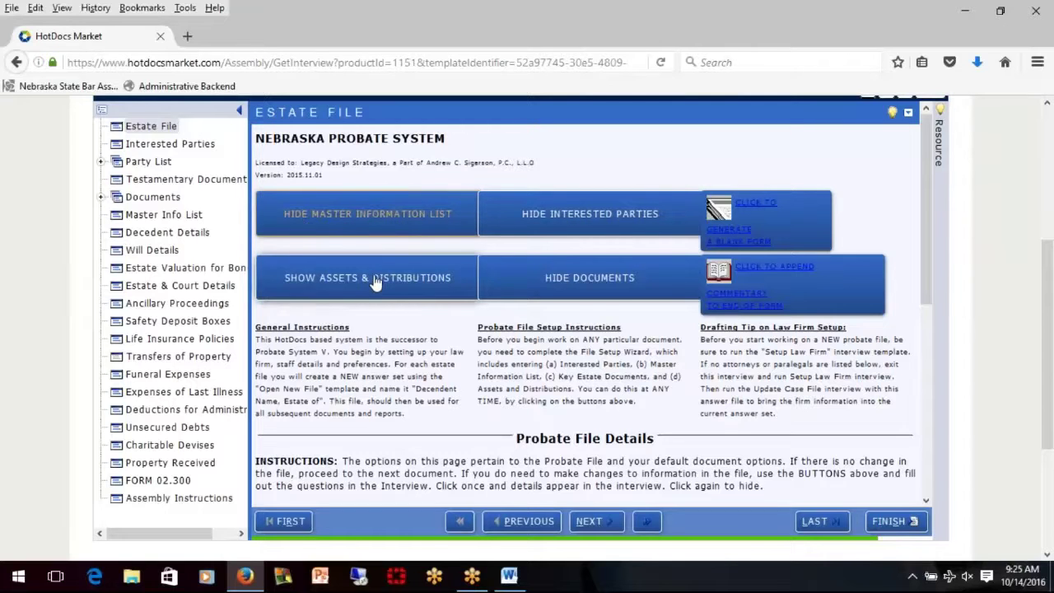
# - Hide the assets, master information, interested parties and documents sections of the Form 220 interview, and open its FORM 02.300 page
pyautogui.click(436, 288)
pyautogui.click(333, 218)
pyautogui.click(560, 276)
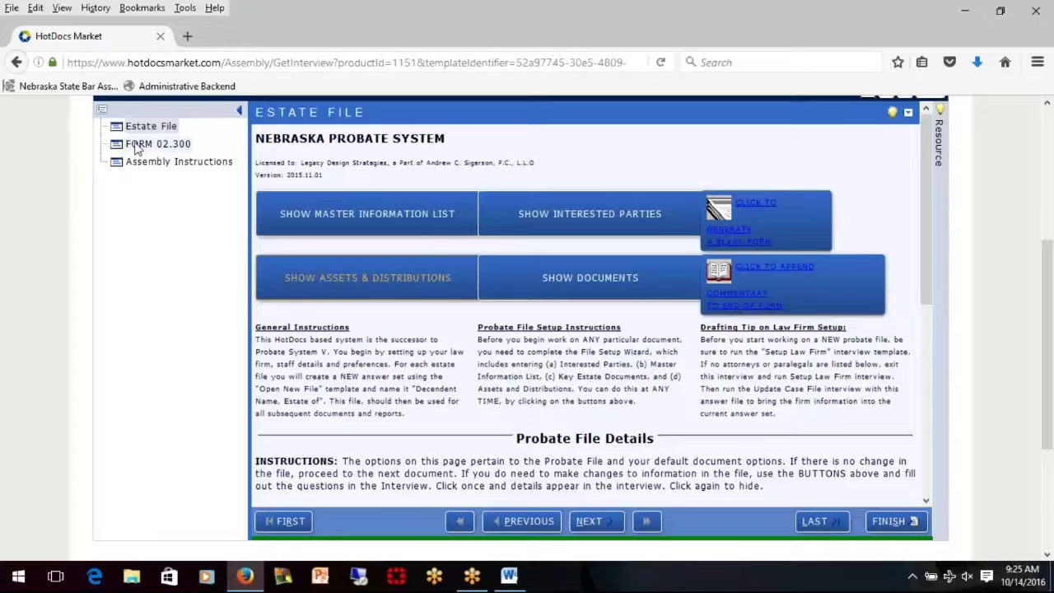
pyautogui.click(137, 145)
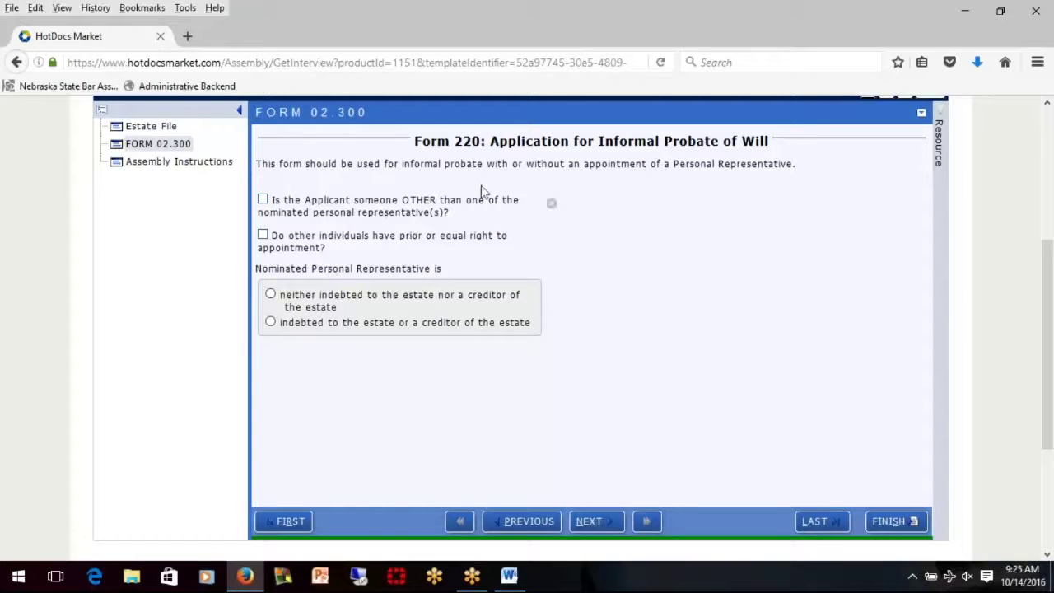
# - Indicate that other individuals have prior or equal right to appointment, select the first listed individual, and continue to the following page
pyautogui.click(262, 234)
pyautogui.click(610, 261)
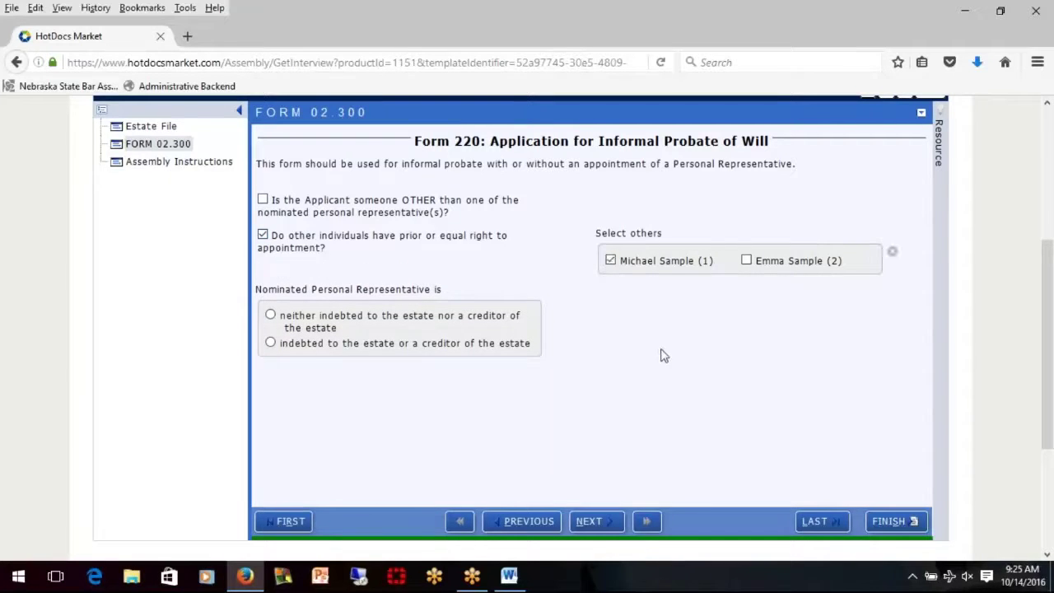
pyautogui.click(599, 521)
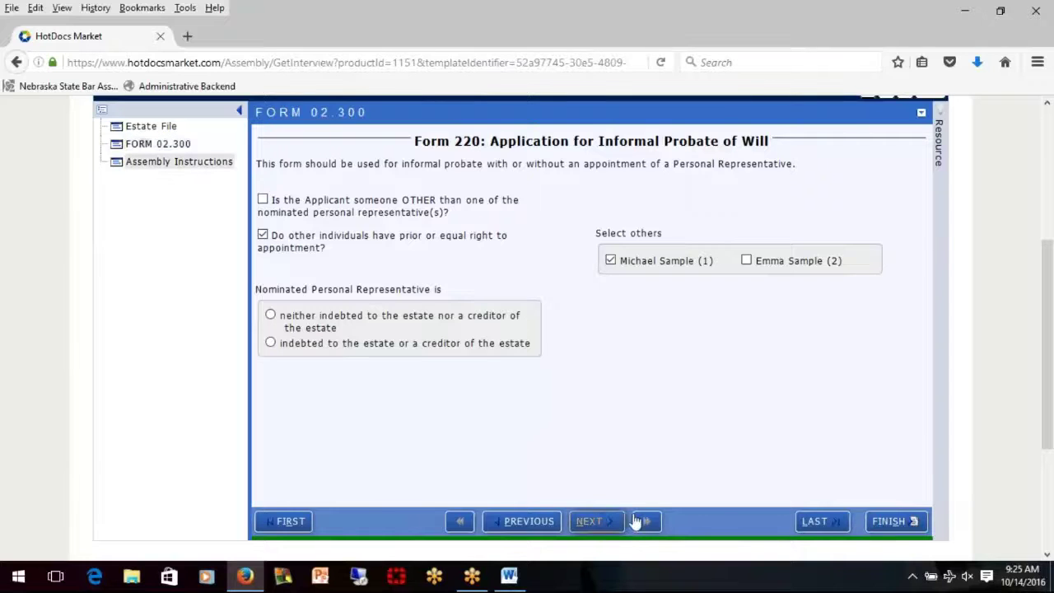
# - Finish the Form 220 interview, and open the assembled 02-300-F (Form 220).rtf in Microsoft Word
pyautogui.click(892, 521)
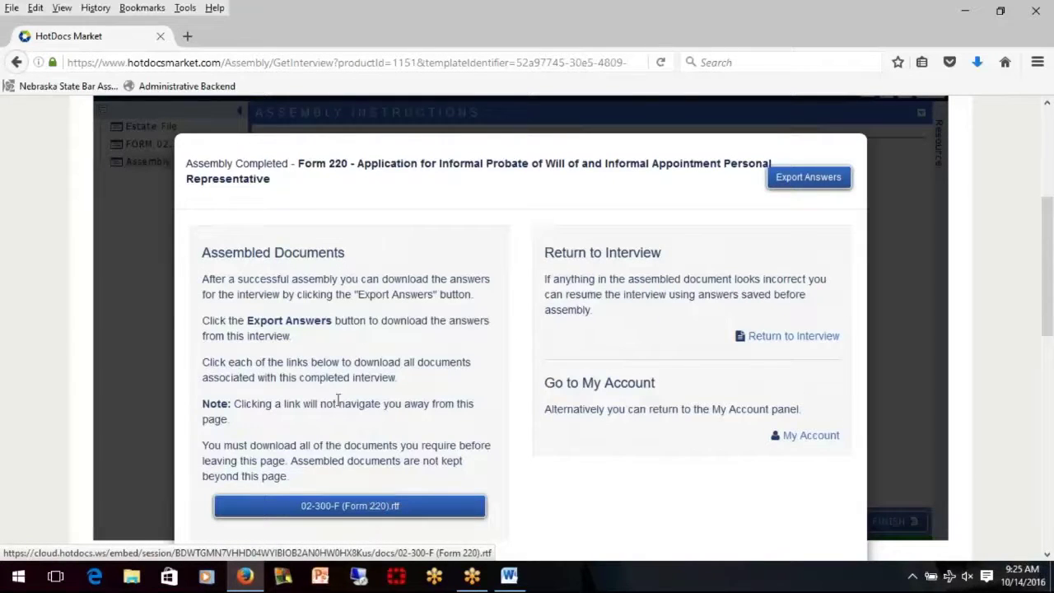
pyautogui.click(358, 508)
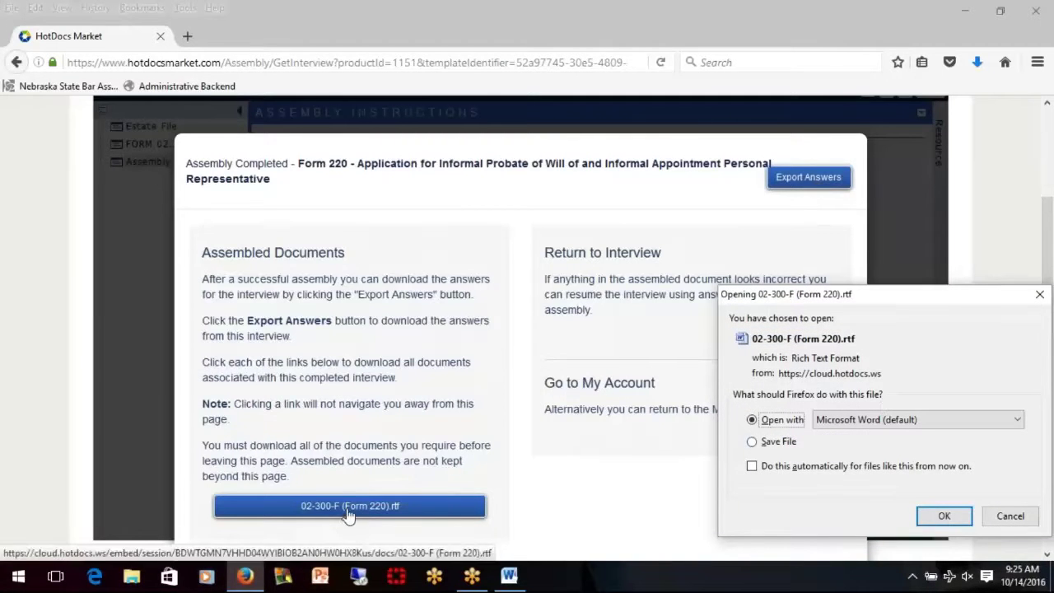
pyautogui.click(956, 516)
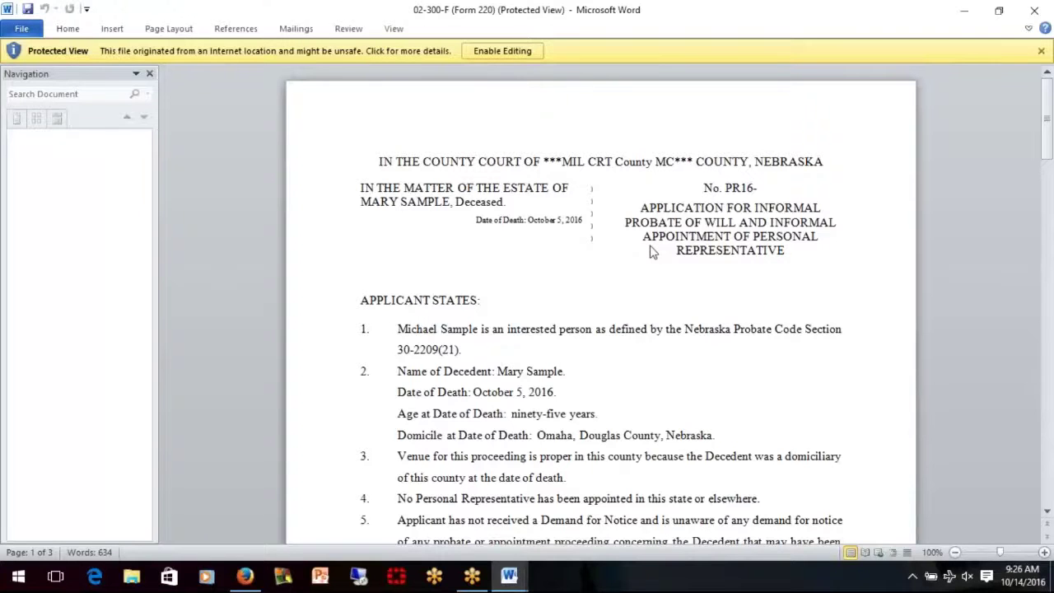
# - Review the assembled Form 220 application from the court caption through the interested parties table to the attorney signature block
pyautogui.scroll(-2, 651, 251)
pyautogui.scroll(-3, 631, 238)
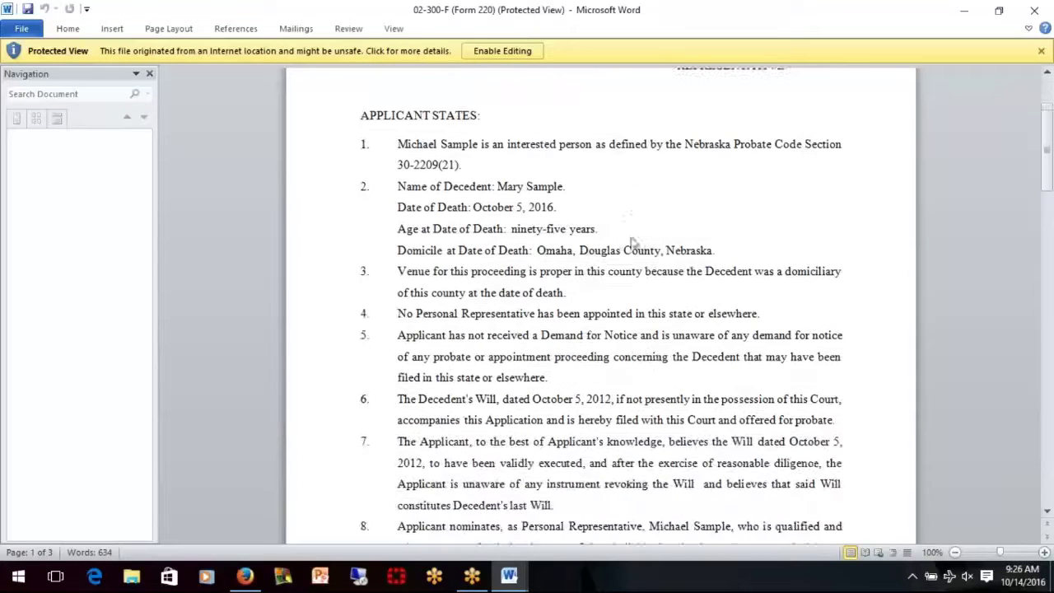
pyautogui.scroll(-6, 568, 156)
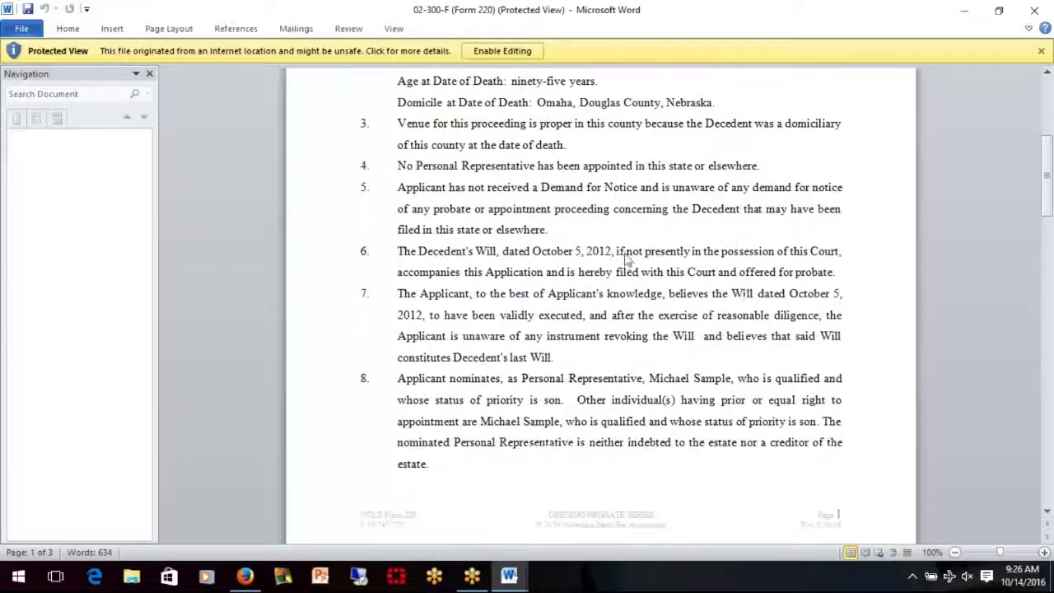
pyautogui.scroll(-7, 654, 301)
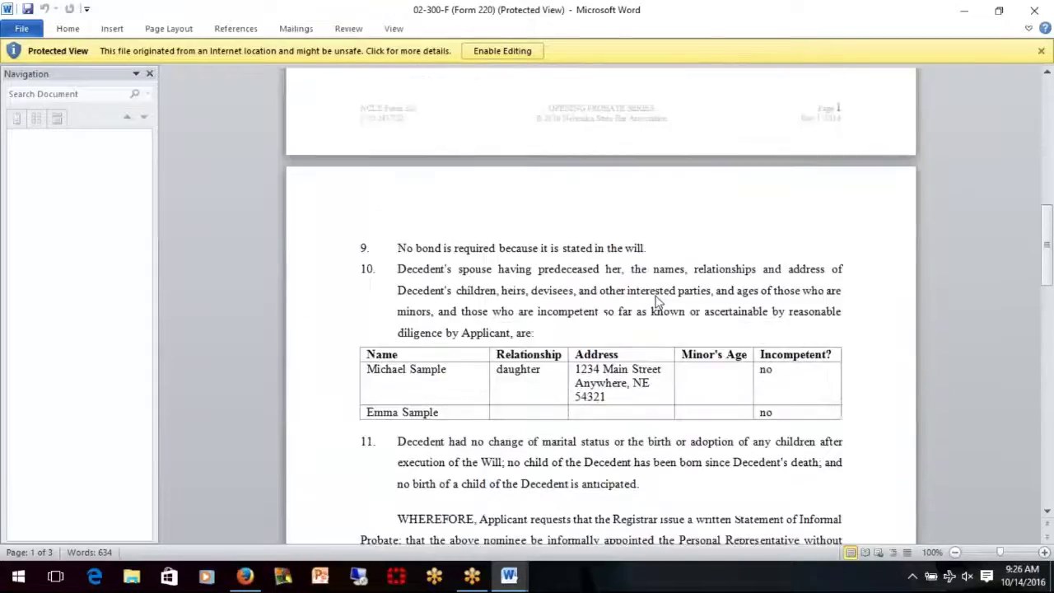
pyautogui.scroll(-4, 657, 301)
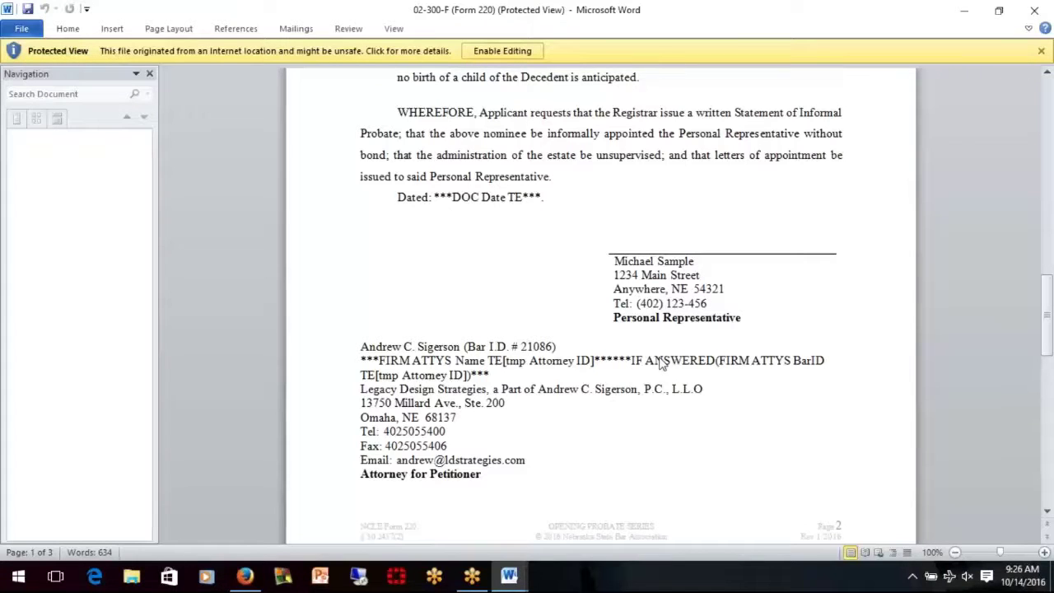
pyautogui.scroll(6, 650, 368)
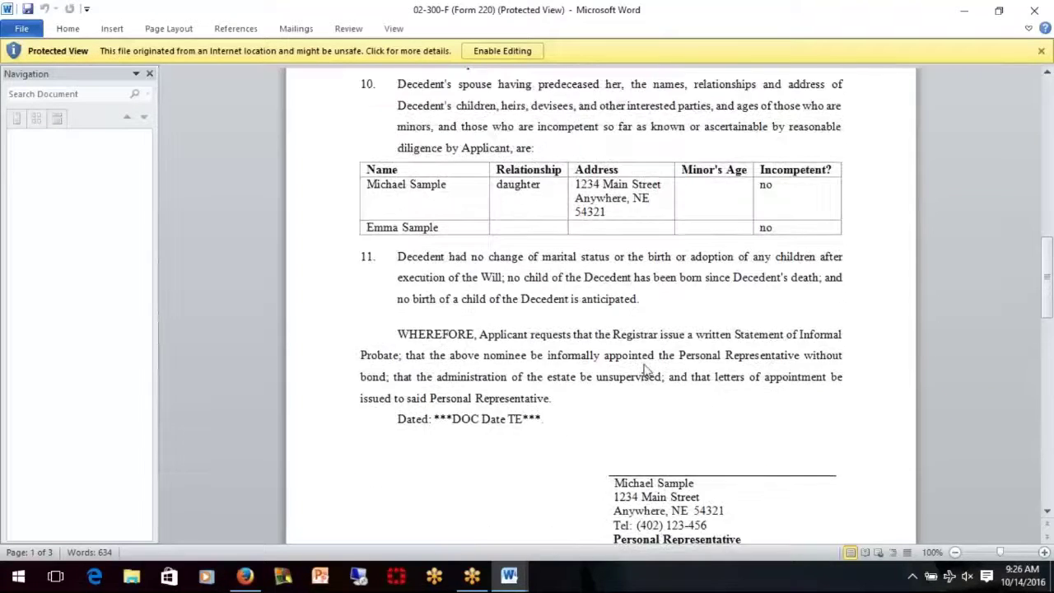
pyautogui.scroll(-5, 647, 369)
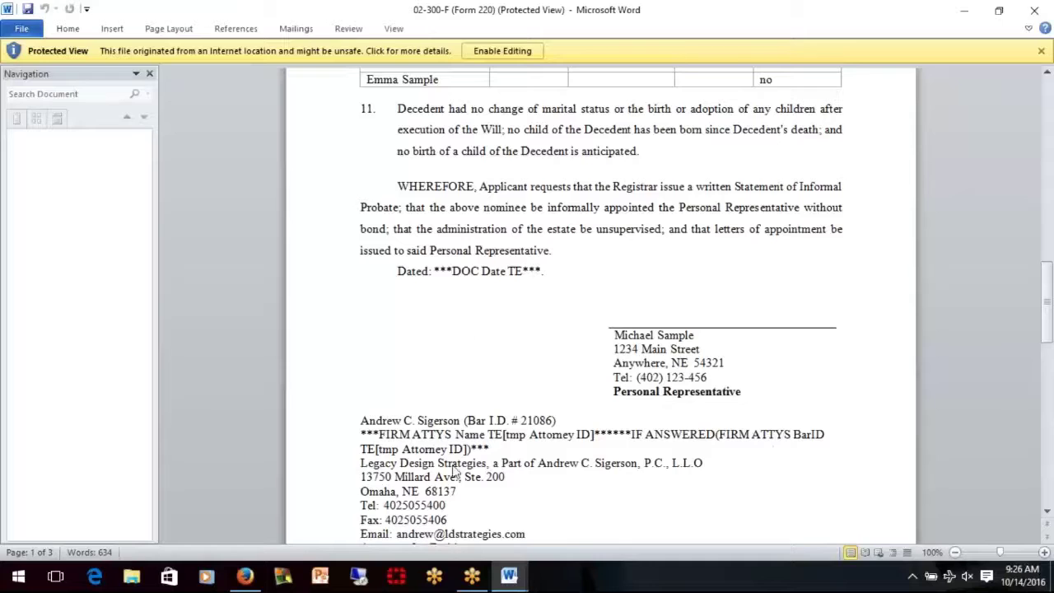
pyautogui.scroll(-2, 532, 439)
pyautogui.scroll(12, 533, 438)
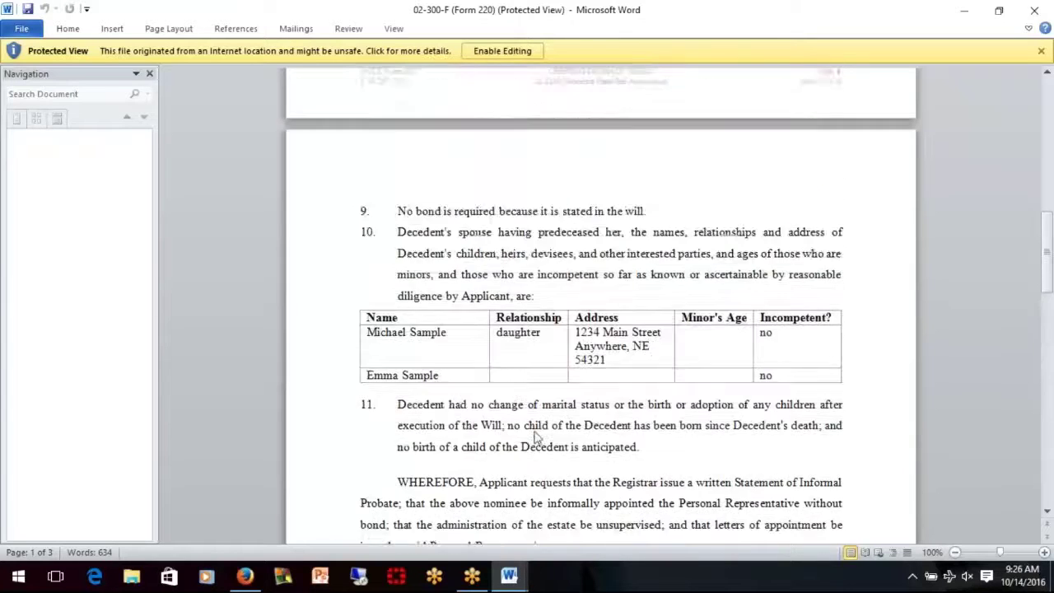
pyautogui.scroll(8, 534, 436)
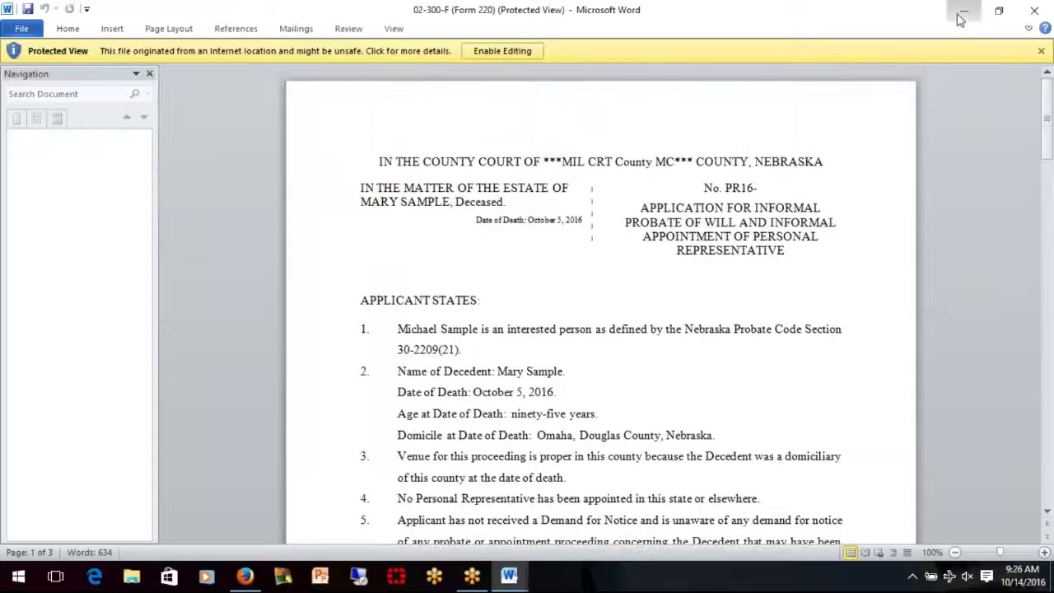
# - Minimize the Form 220 and checklist documents in Word, and return to the Form 220 interview in the browser
pyautogui.click(964, 11)
pyautogui.scroll(3, 667, 360)
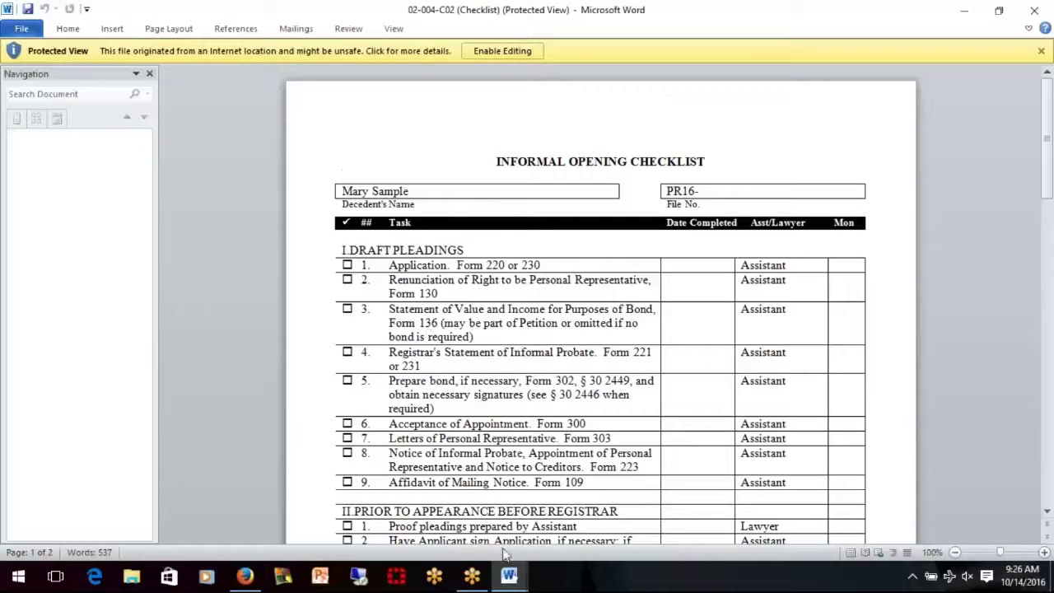
pyautogui.click(964, 13)
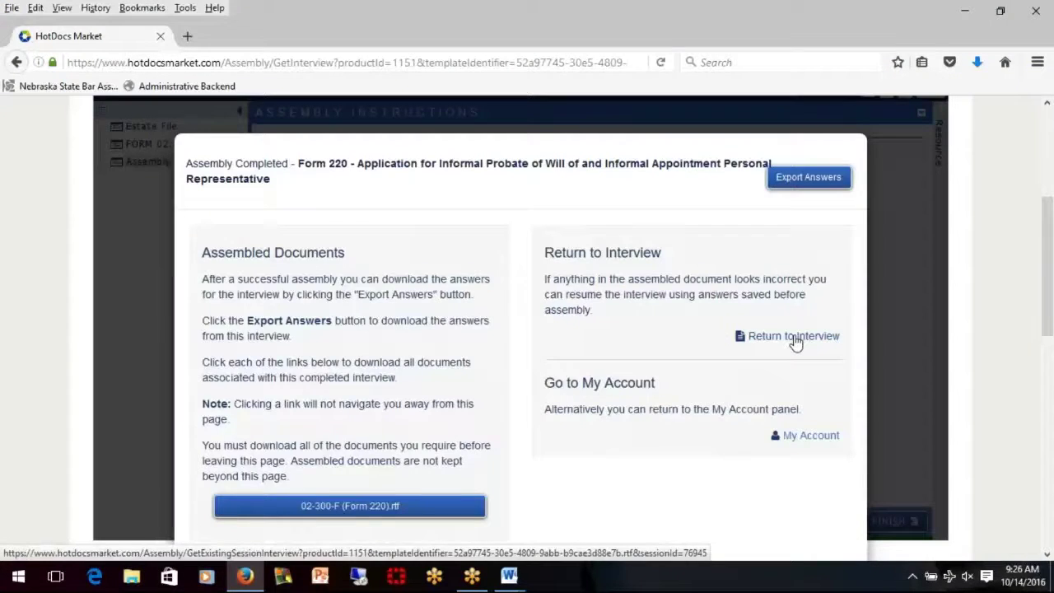
pyautogui.click(795, 343)
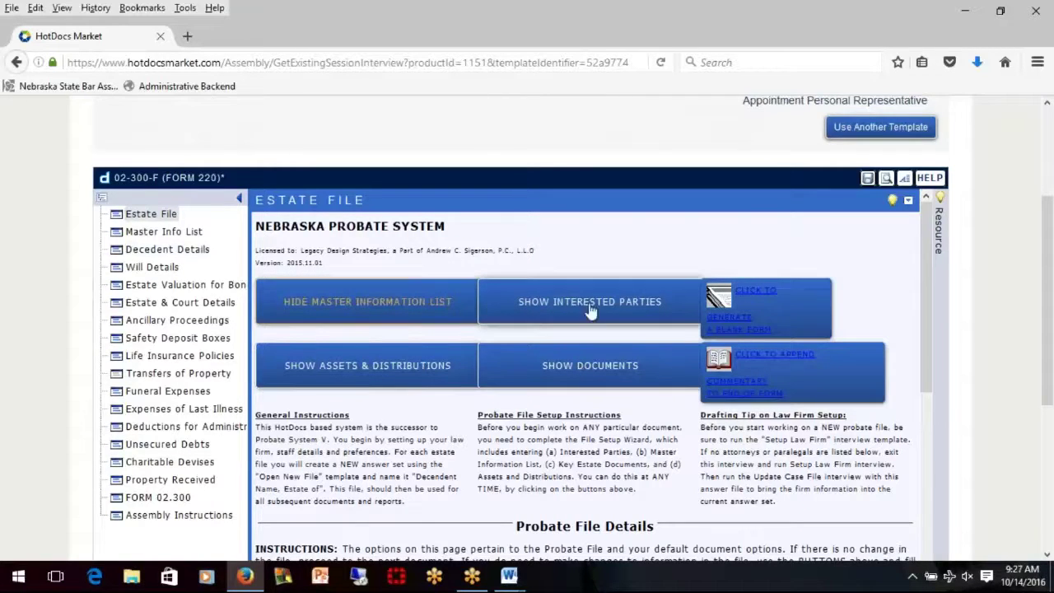
# - Look through the Will Details, Master Info List and Decedent Details pages of the Form 220 interview
pyautogui.click(152, 269)
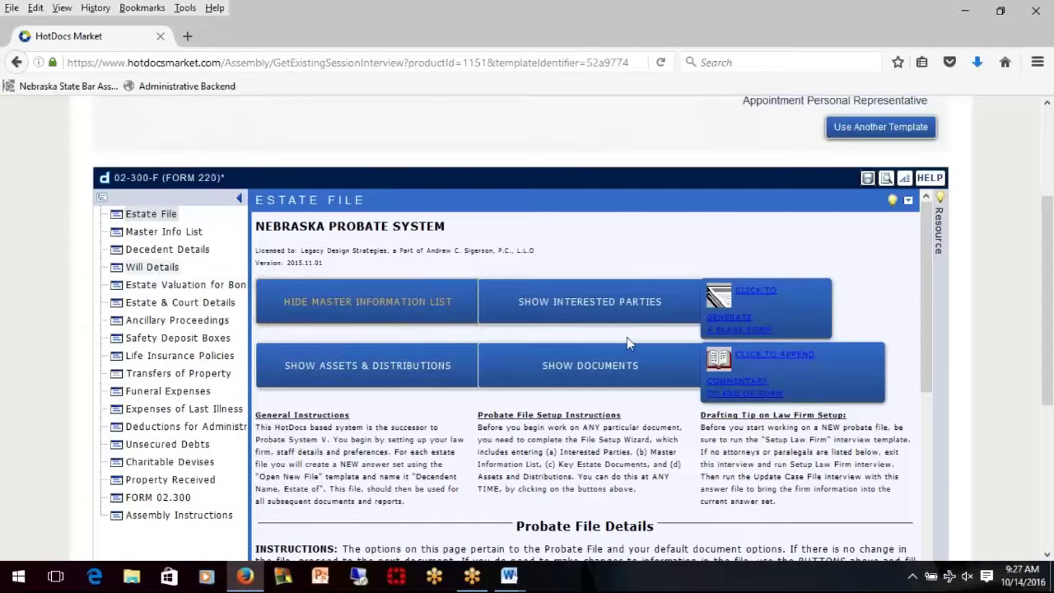
pyautogui.scroll(-2, 630, 354)
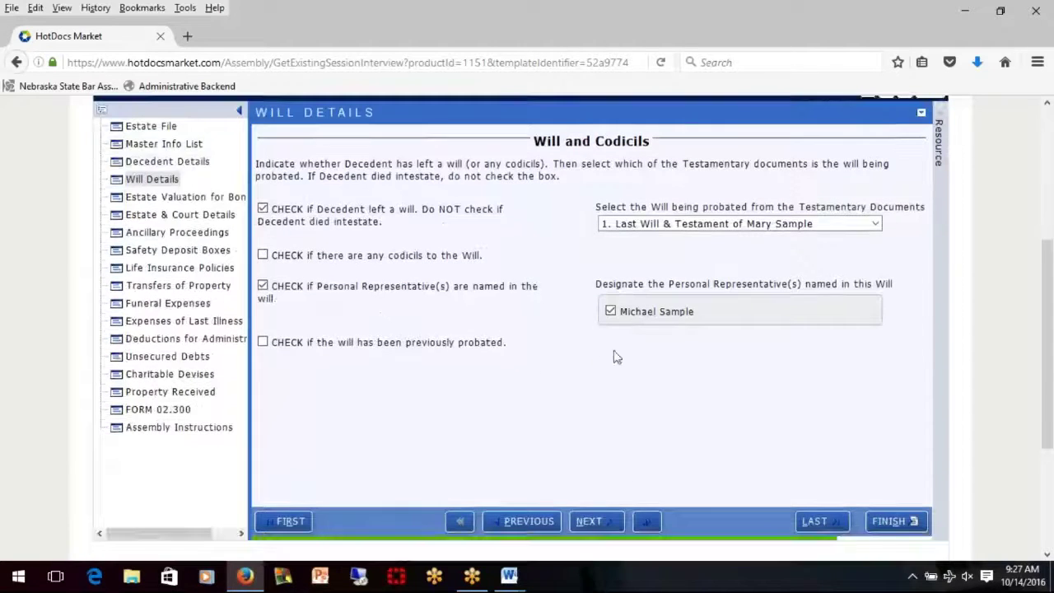
pyautogui.click(162, 147)
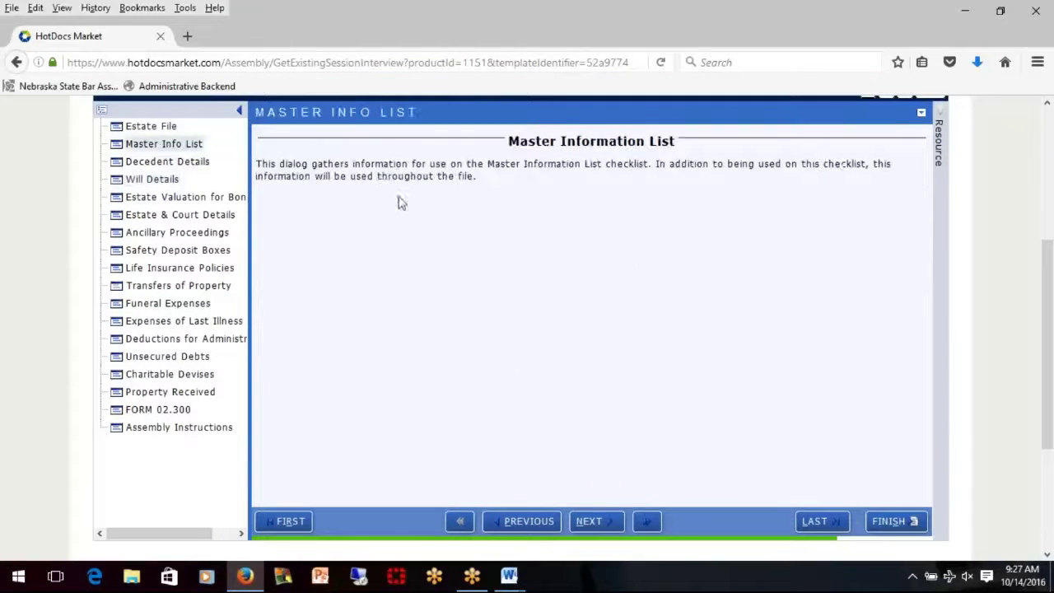
pyautogui.click(593, 523)
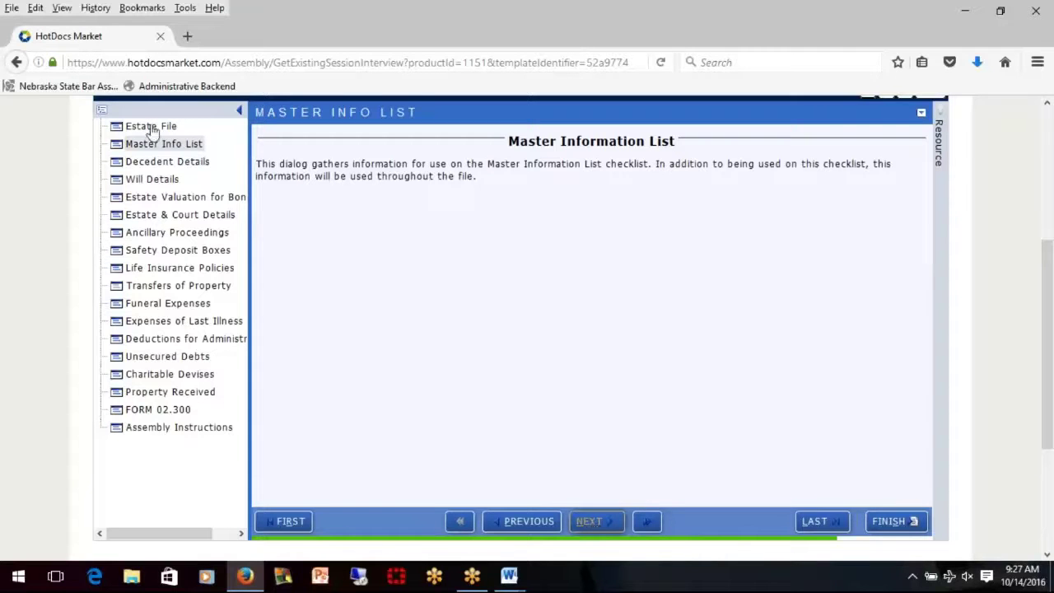
pyautogui.click(593, 521)
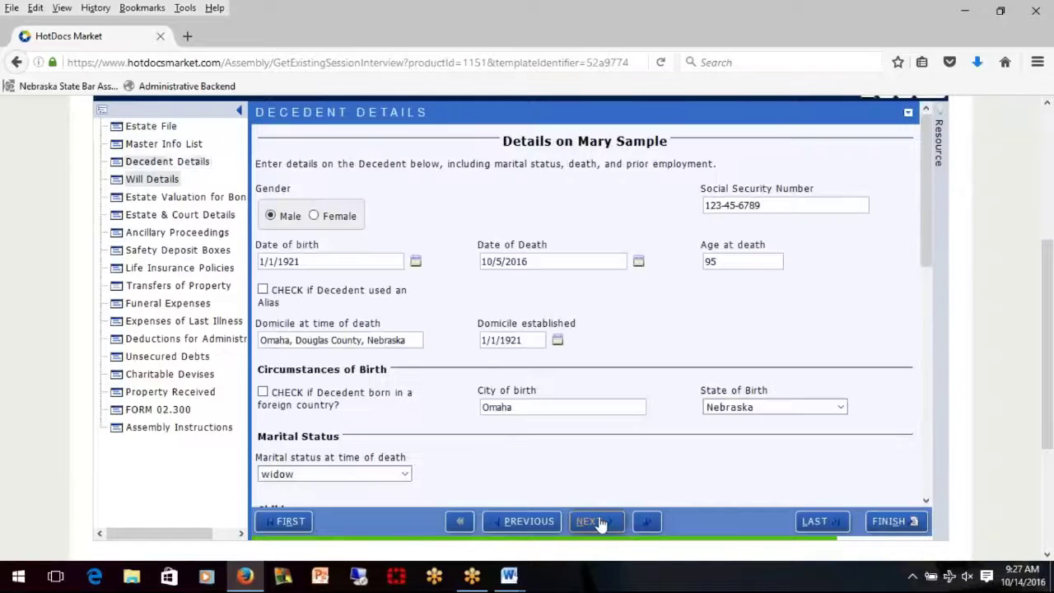
pyautogui.click(532, 521)
# - Submit the interview despite the unanswered question, open the reassembled 02-300-F (Form 220).rtf in Word, and check its court caption
pyautogui.click(888, 522)
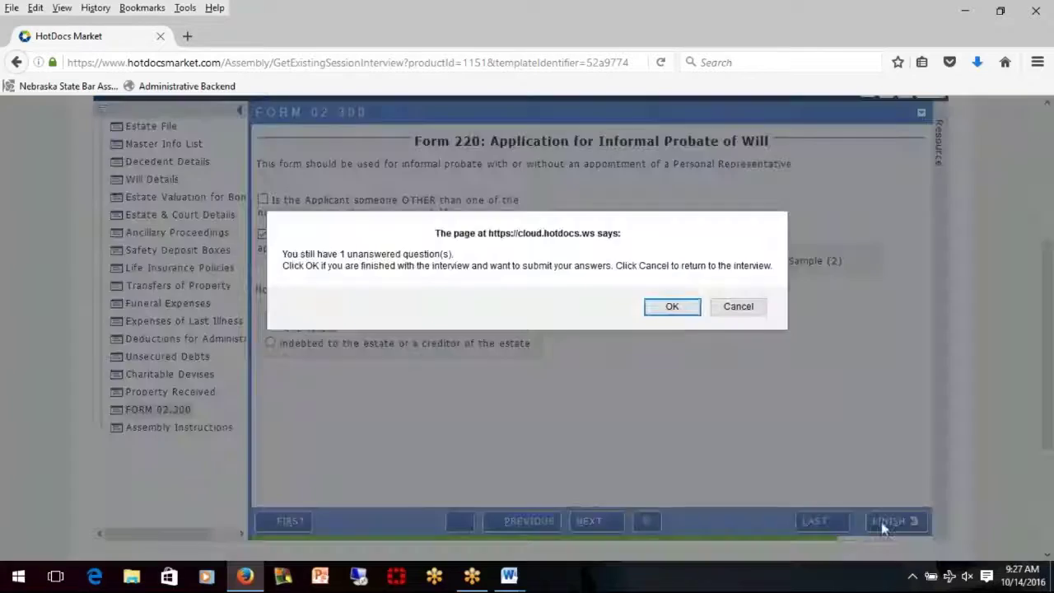
pyautogui.click(737, 306)
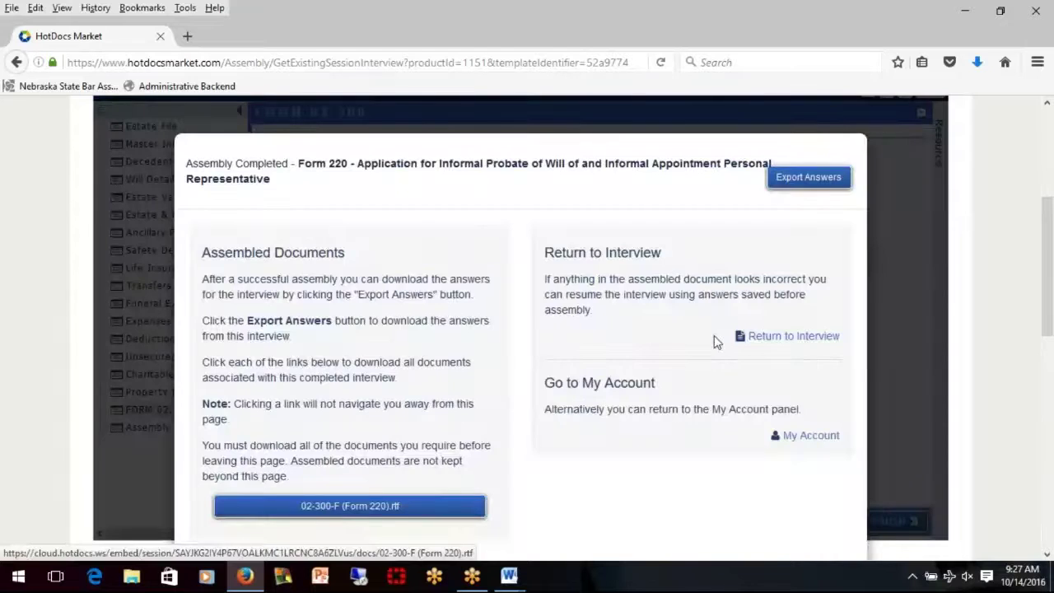
pyautogui.scroll(-2, 713, 337)
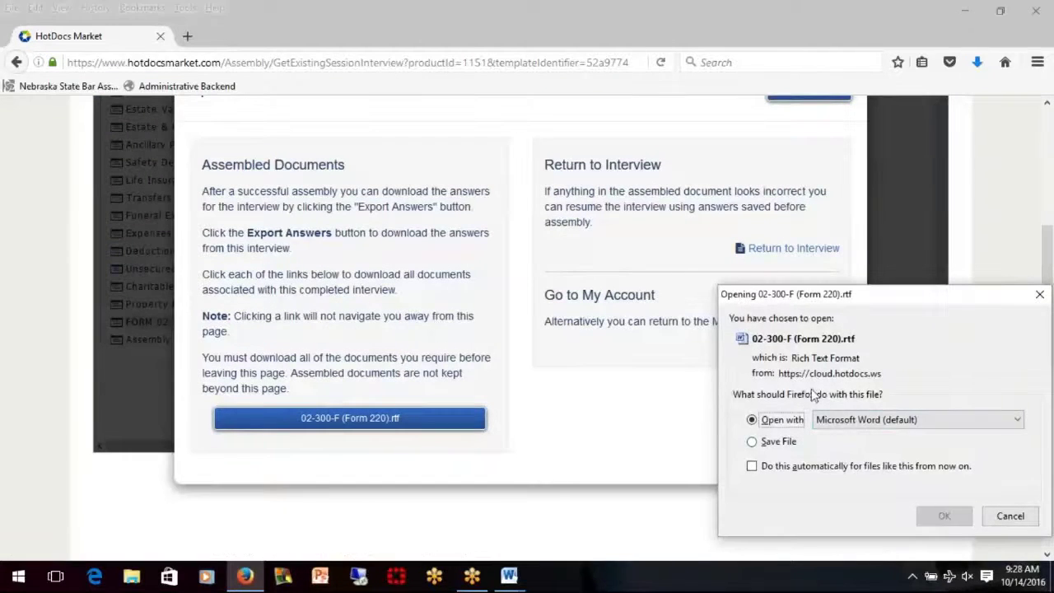
pyautogui.click(947, 517)
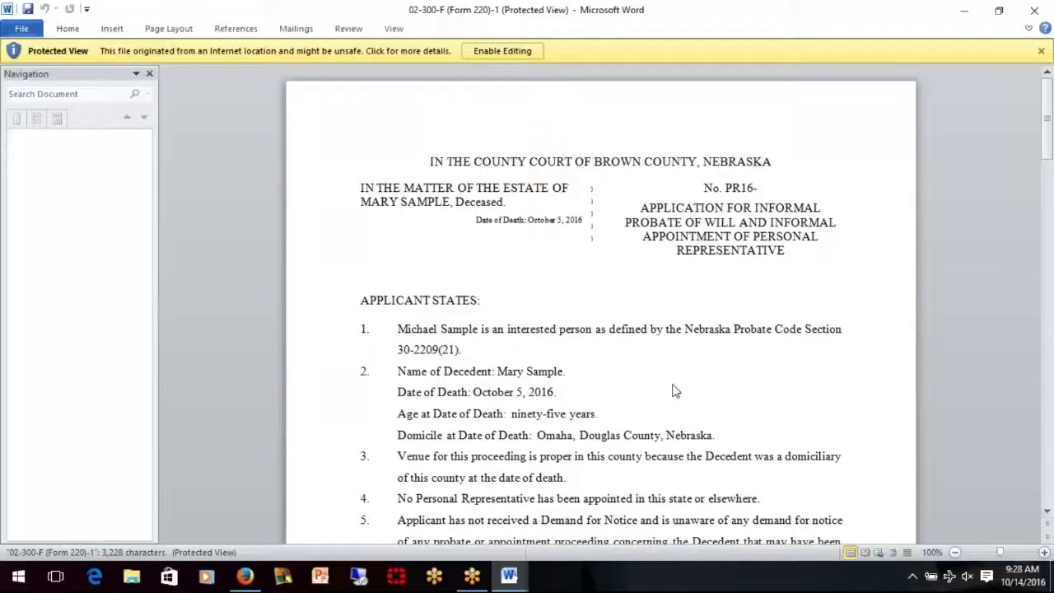
pyautogui.scroll(3, 673, 392)
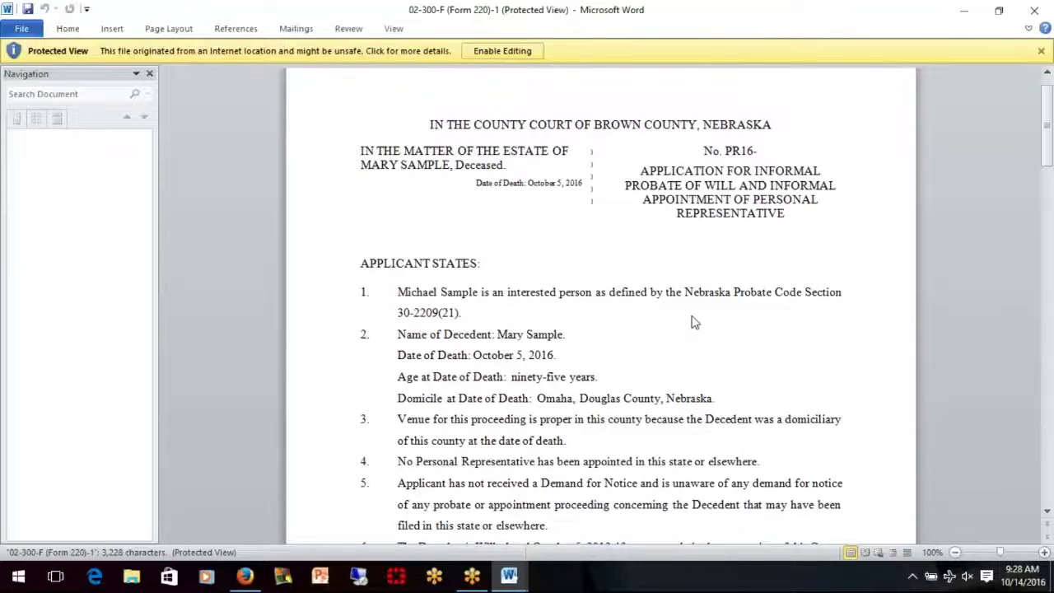
pyautogui.scroll(-1, 691, 321)
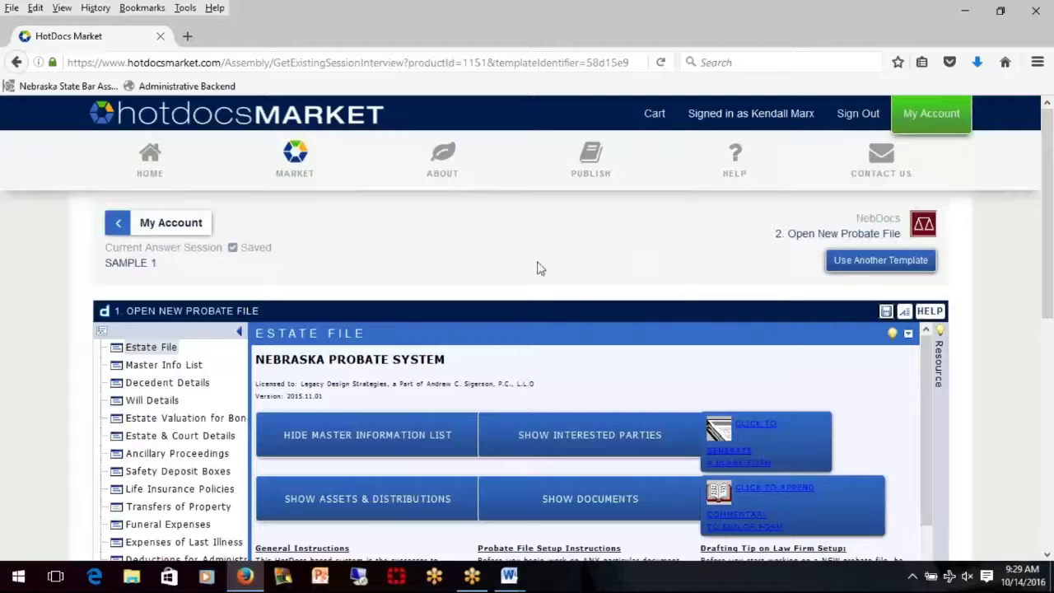
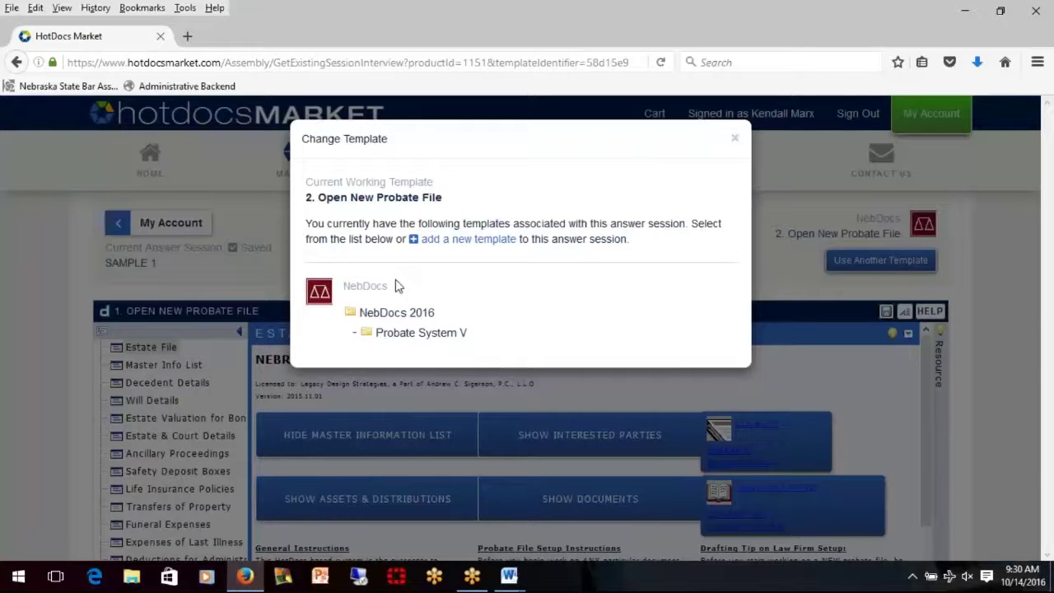
# - Switch the answer session to the Form 220 template under Probate System V, 02. Opening Probate, 02.3 Informal Testacy
pyautogui.click(357, 334)
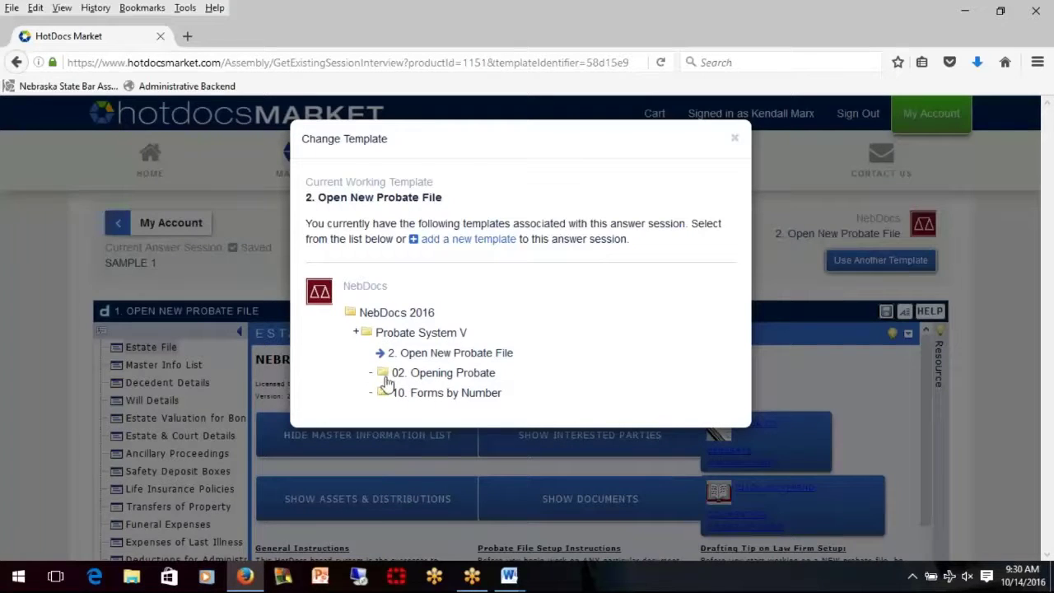
pyautogui.click(433, 374)
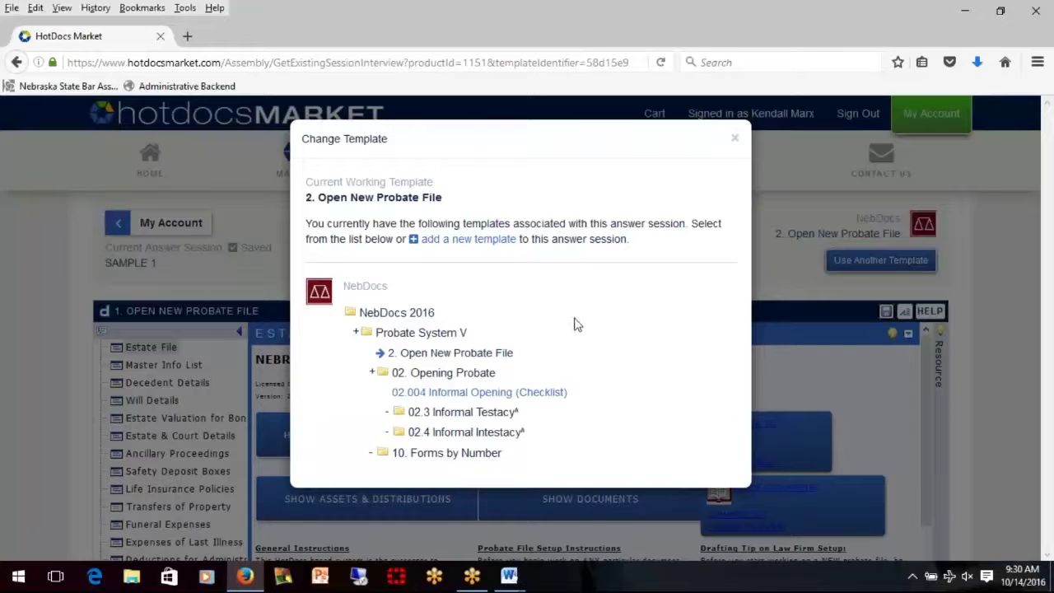
pyautogui.click(461, 416)
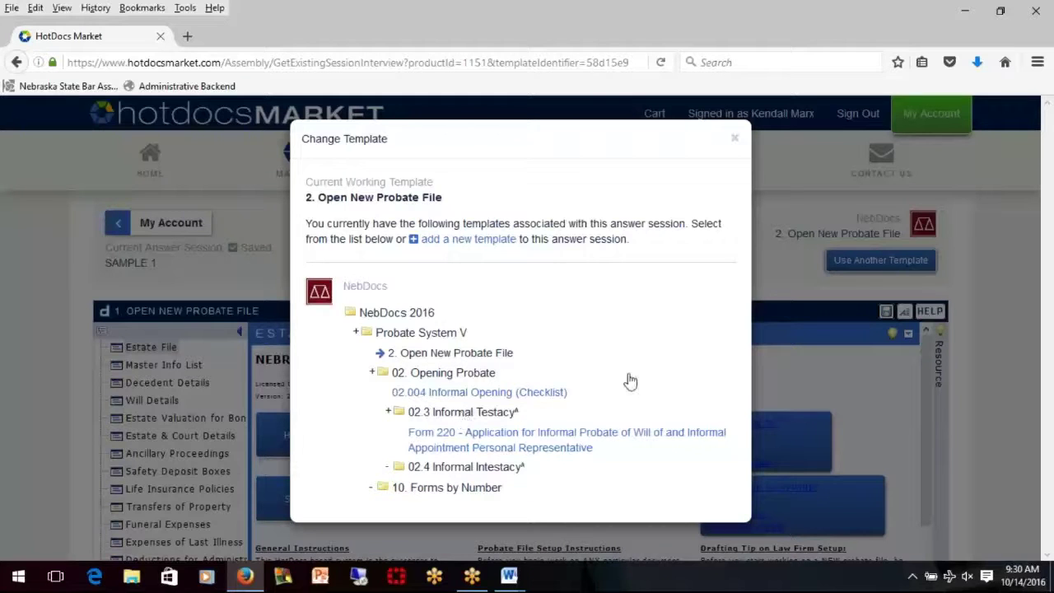
pyautogui.click(565, 442)
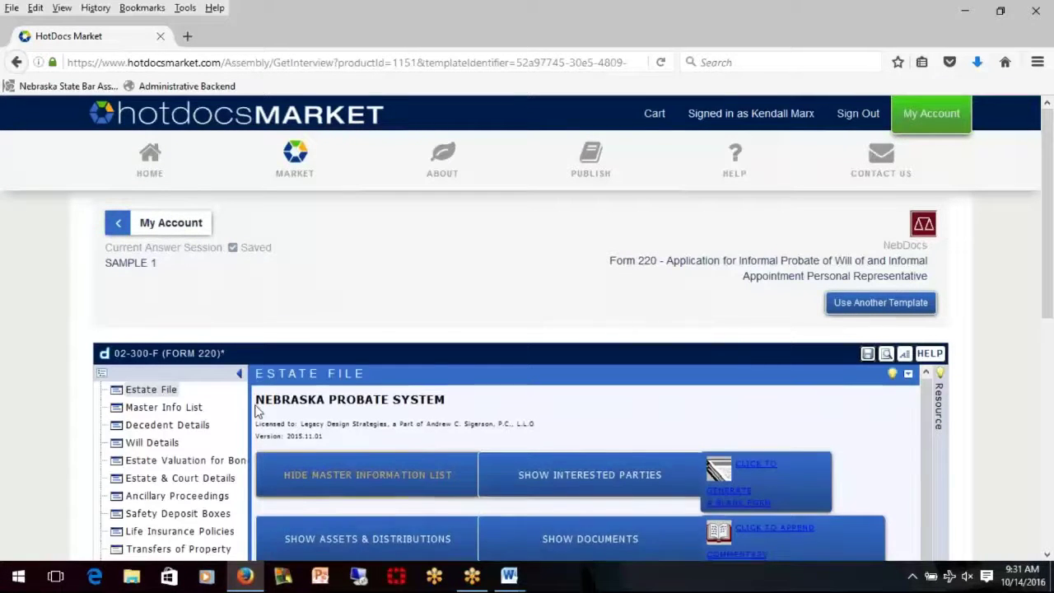
pyautogui.scroll(-5, 185, 251)
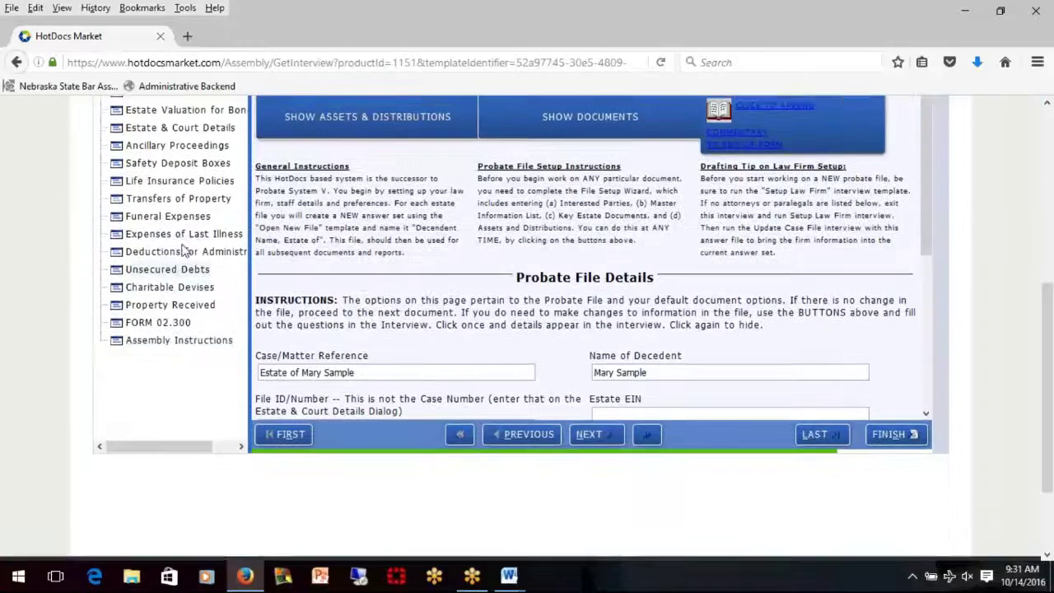
# - Return to the account's session list and view the templates associated with the SAMPLE 1 session
pyautogui.scroll(3, 178, 251)
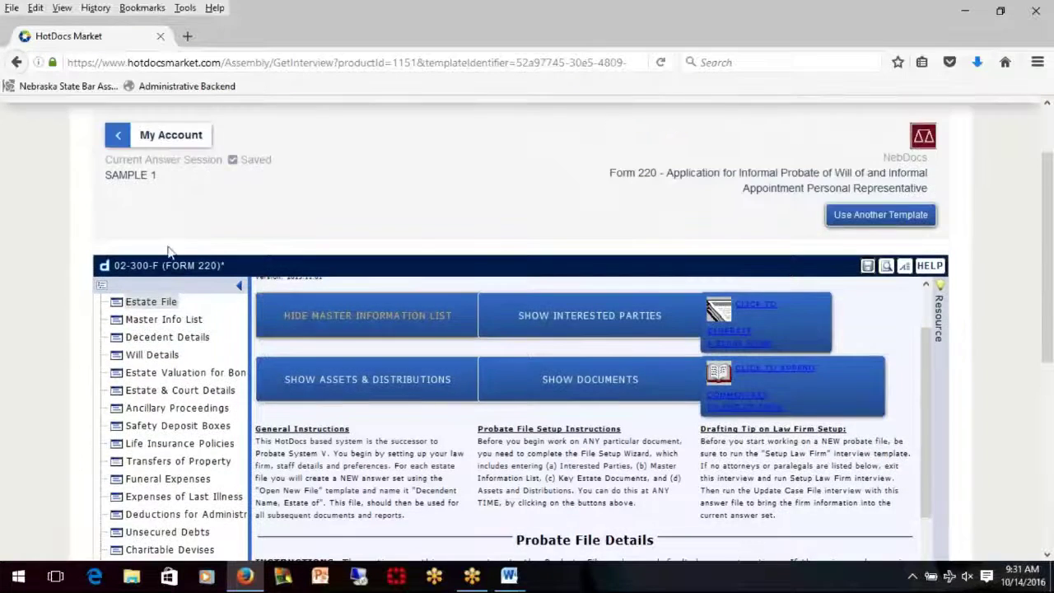
pyautogui.click(165, 135)
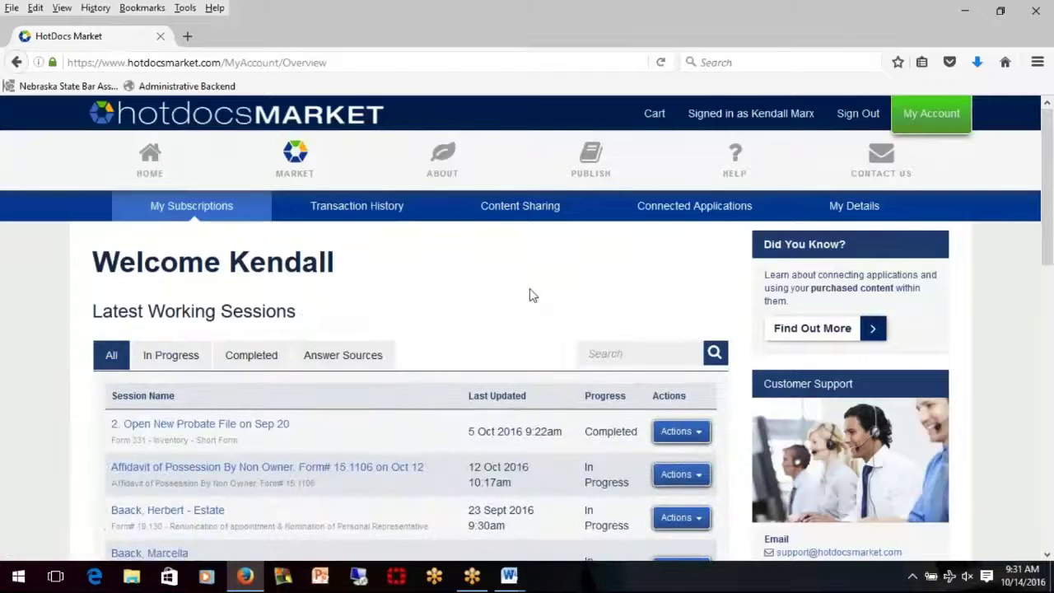
pyautogui.scroll(-5, 531, 295)
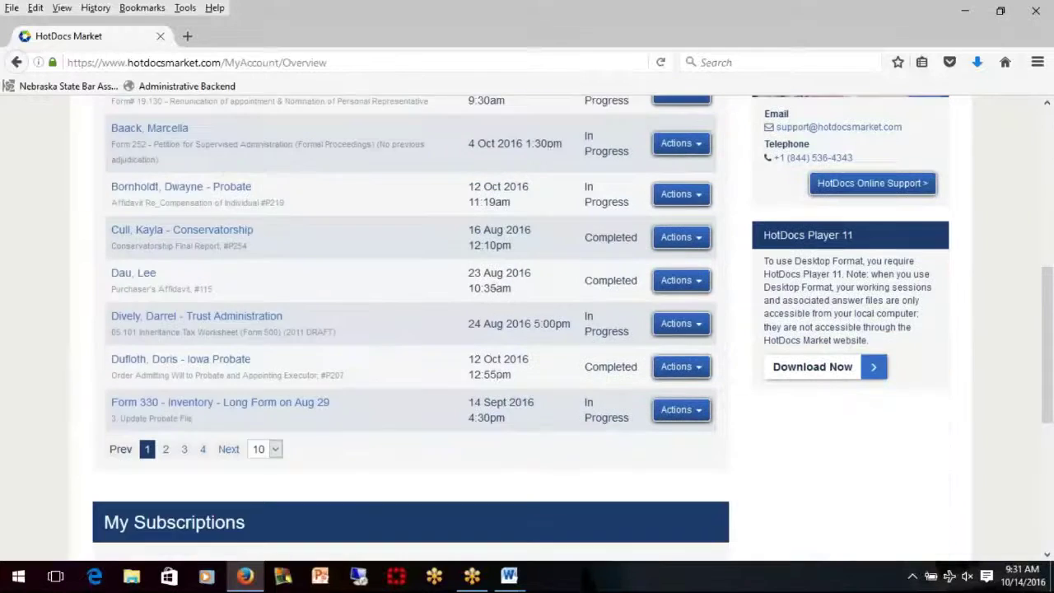
pyautogui.click(184, 449)
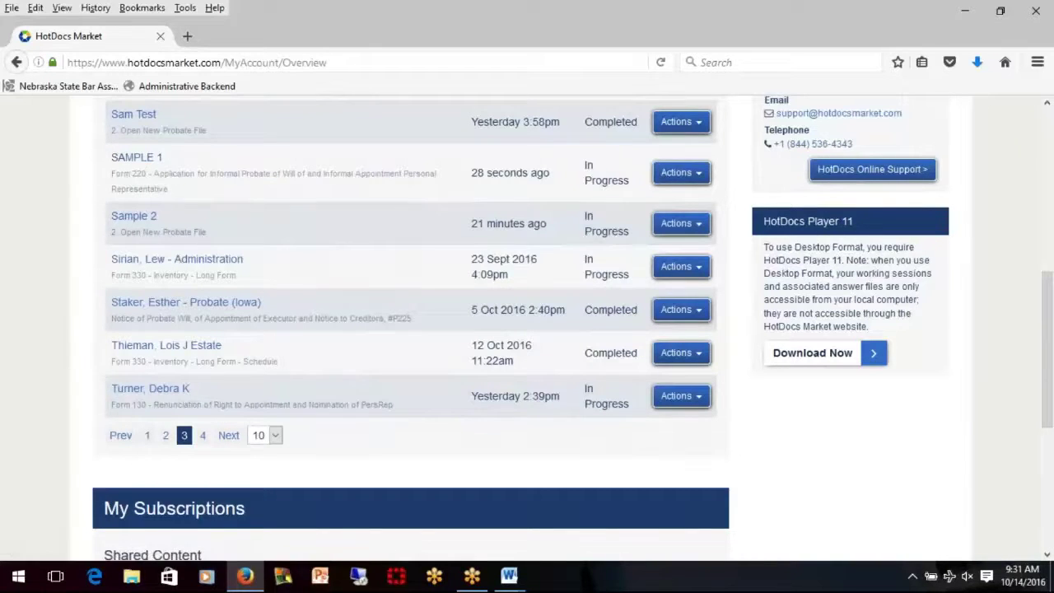
pyautogui.click(697, 175)
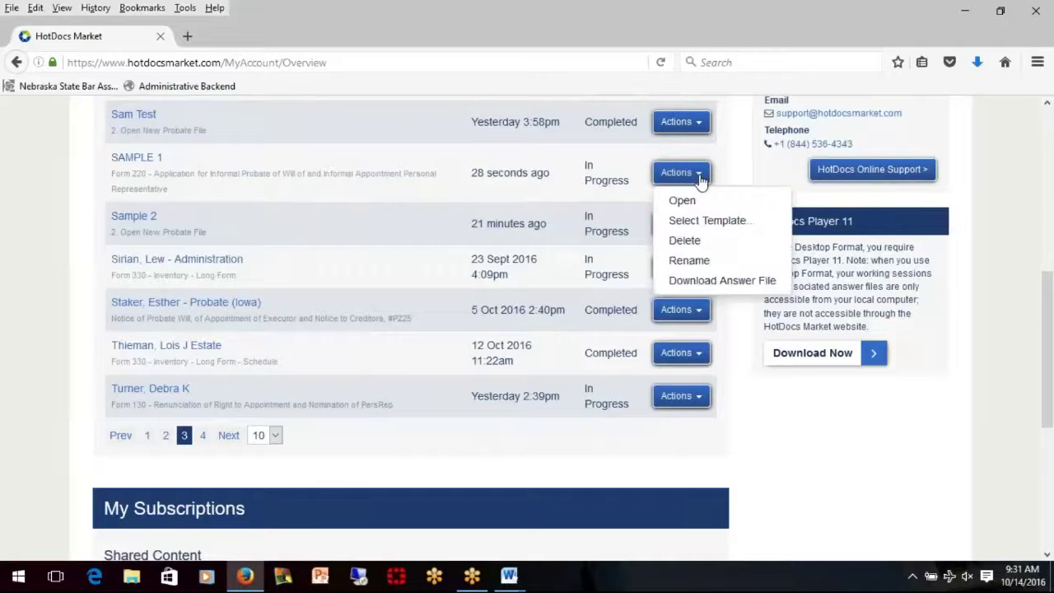
pyautogui.click(698, 222)
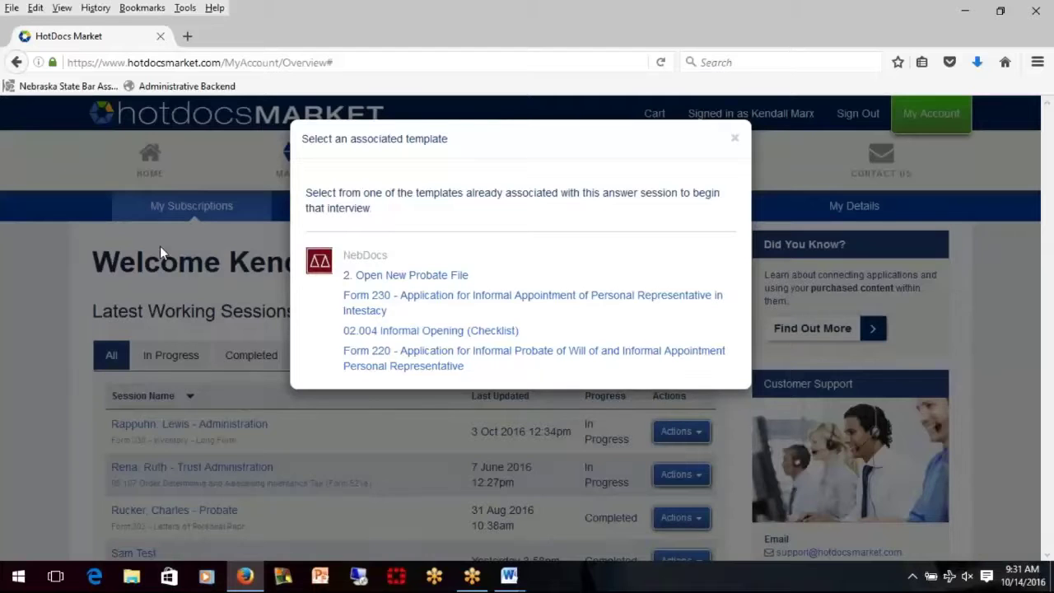
pyautogui.click(733, 143)
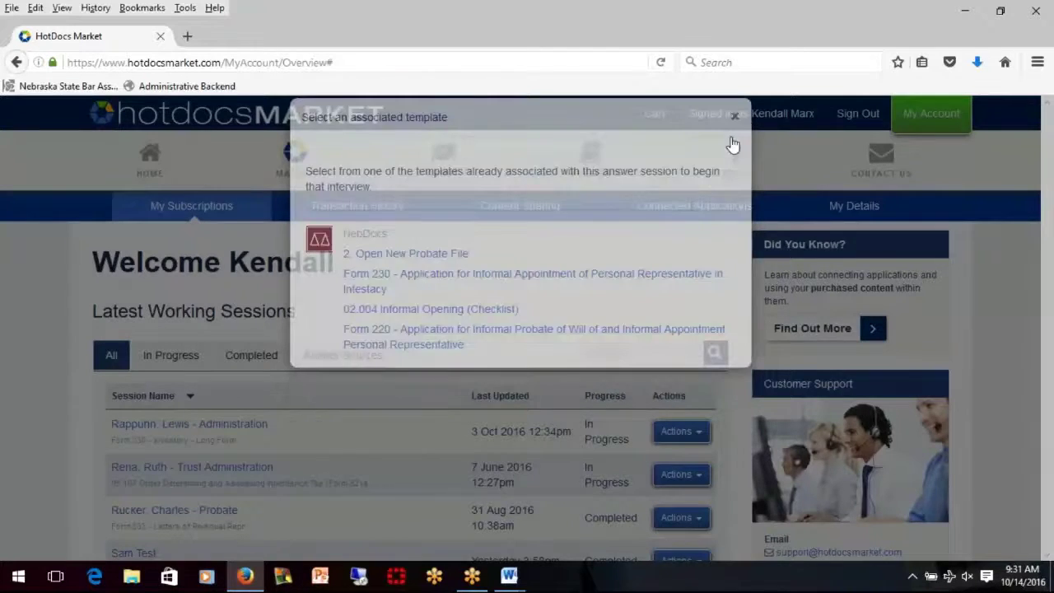
# - Reopen the SAMPLE 1 session and browse the NebDocs library for adding templates to Probate System V, 02. Opening Probate, 02.3 Informal Testacy
pyautogui.scroll(-5, 461, 303)
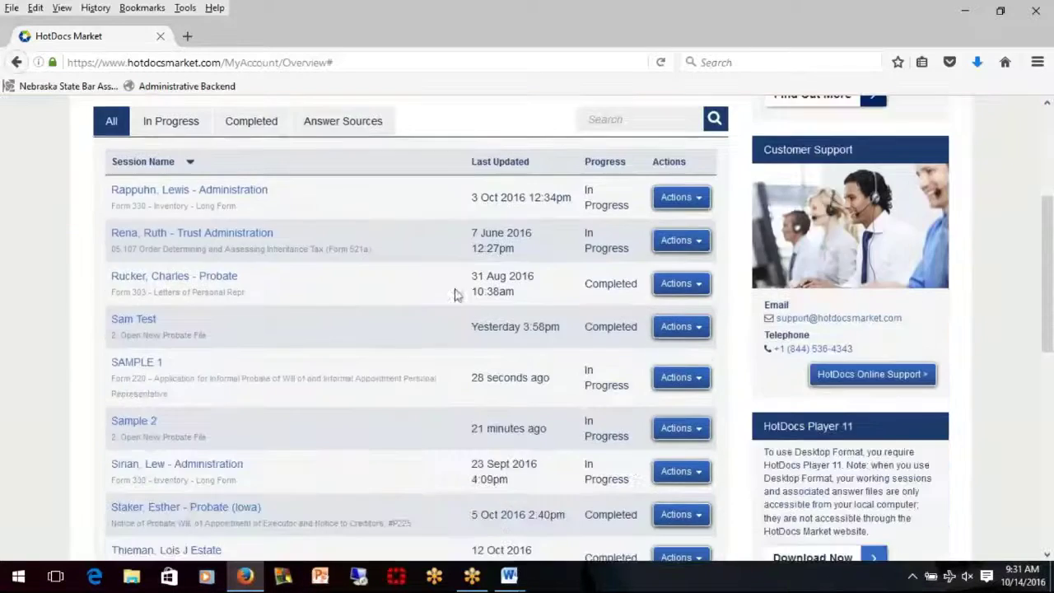
pyautogui.click(134, 337)
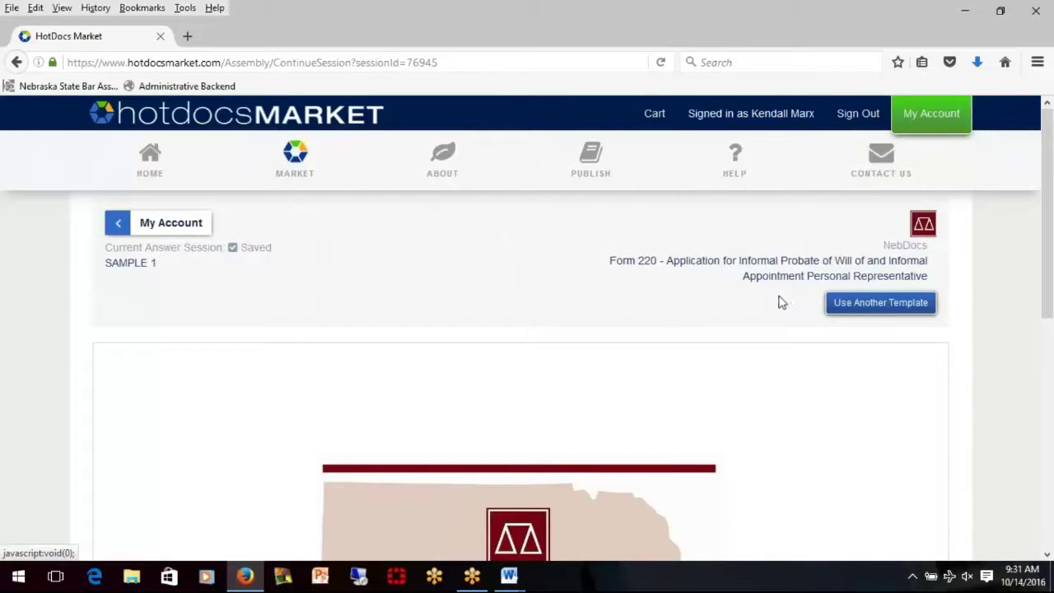
pyautogui.click(879, 305)
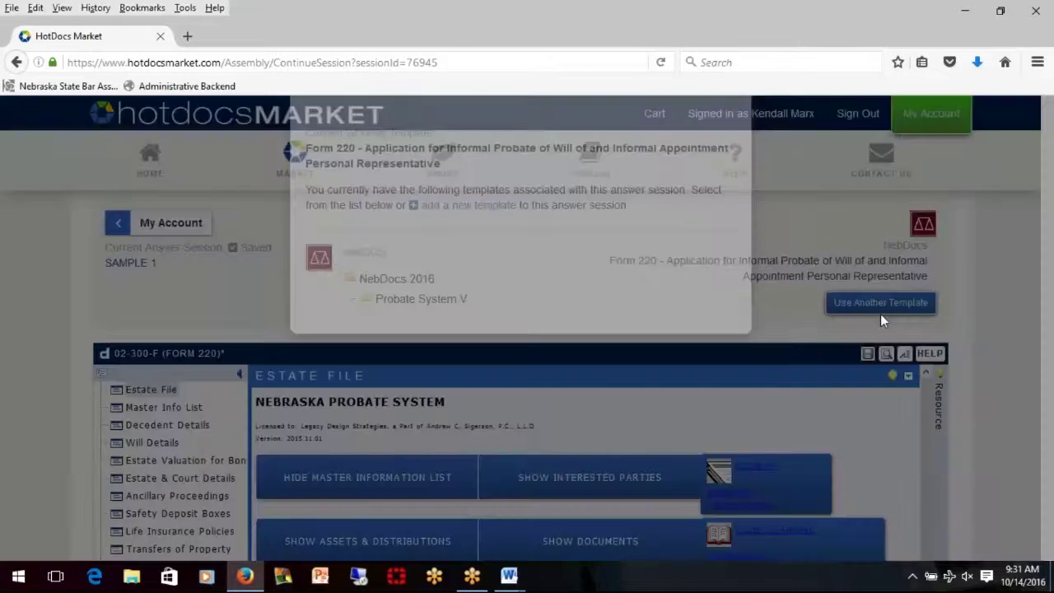
pyautogui.click(461, 255)
pyautogui.scroll(-10, 496, 326)
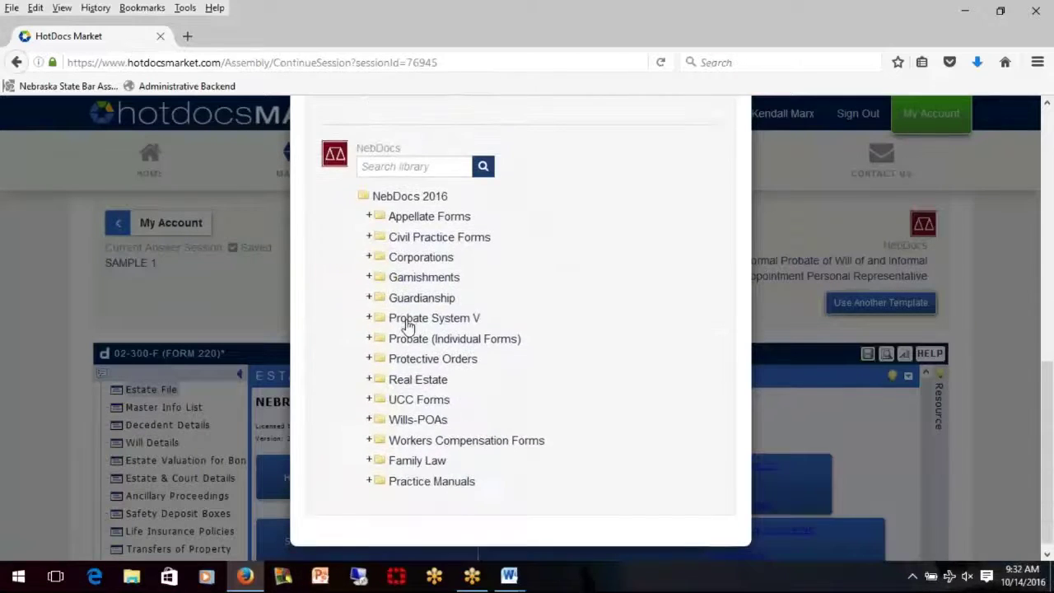
pyautogui.click(404, 320)
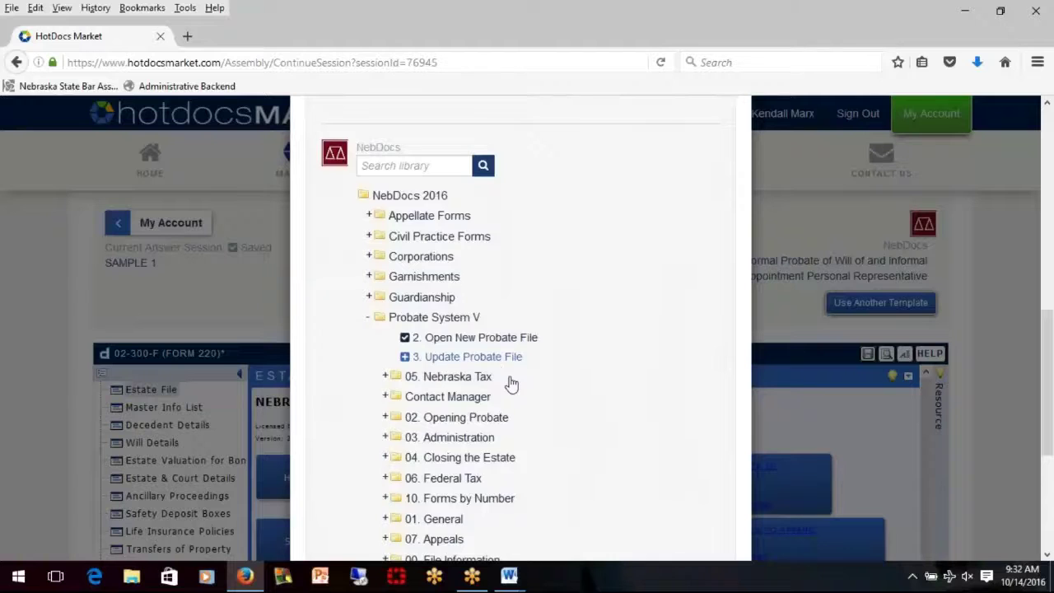
pyautogui.scroll(-1, 510, 383)
pyautogui.click(385, 383)
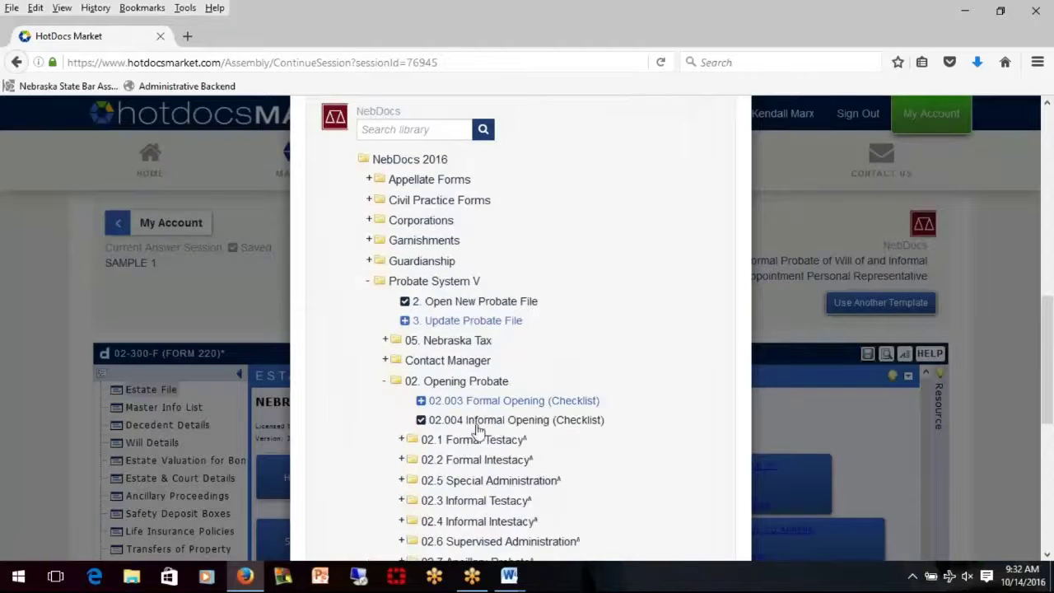
pyautogui.click(461, 501)
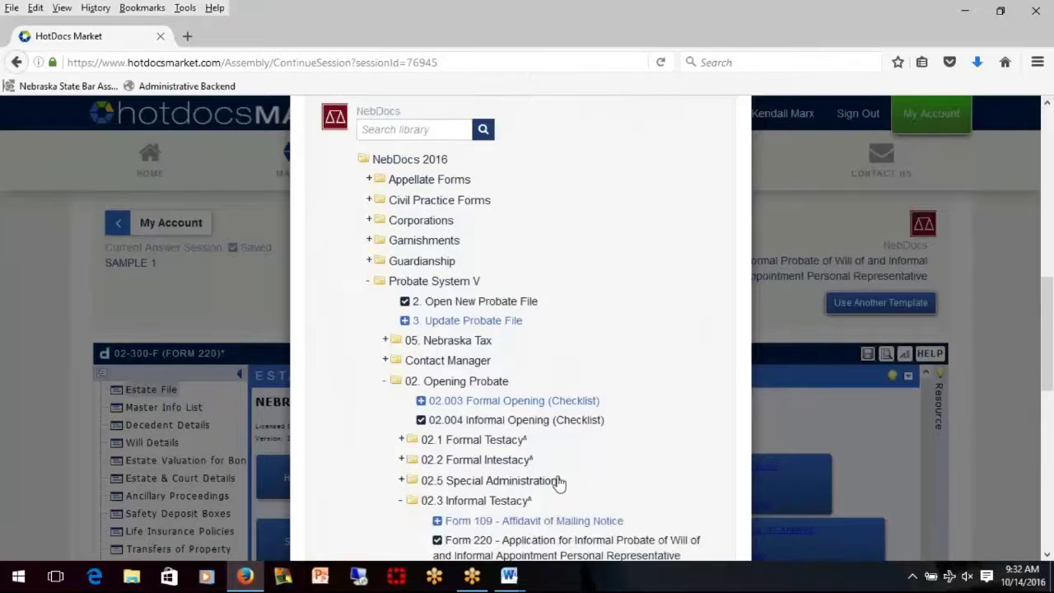
# - Look through the Opening Probate and Informal Testacy templates, noting which are marked as already associated with the session
pyautogui.scroll(-3, 558, 484)
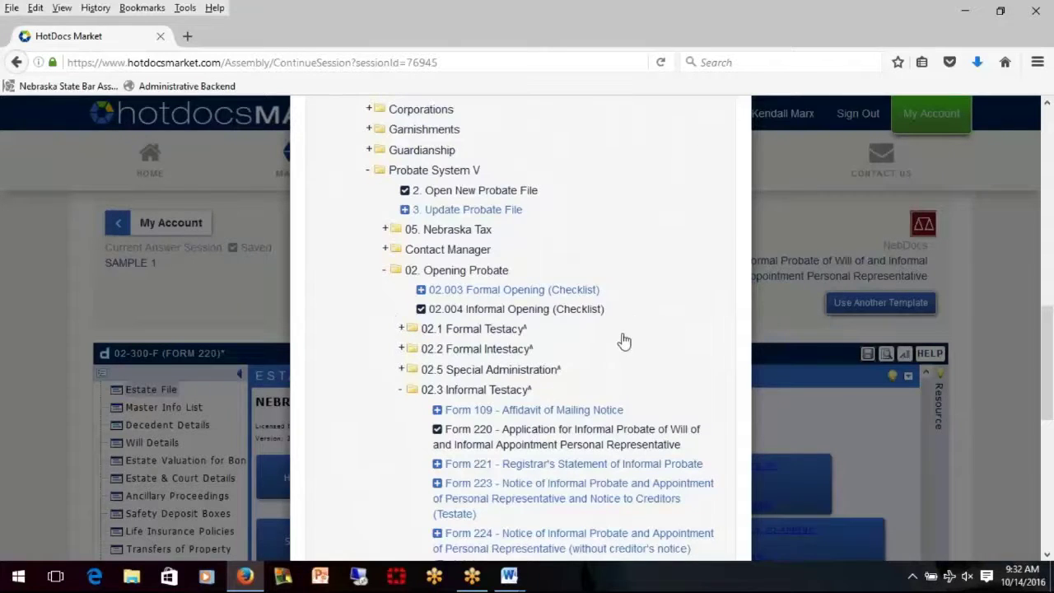
pyautogui.scroll(1, 624, 341)
pyautogui.scroll(2, 626, 338)
pyautogui.scroll(-2, 494, 403)
pyautogui.scroll(3, 666, 417)
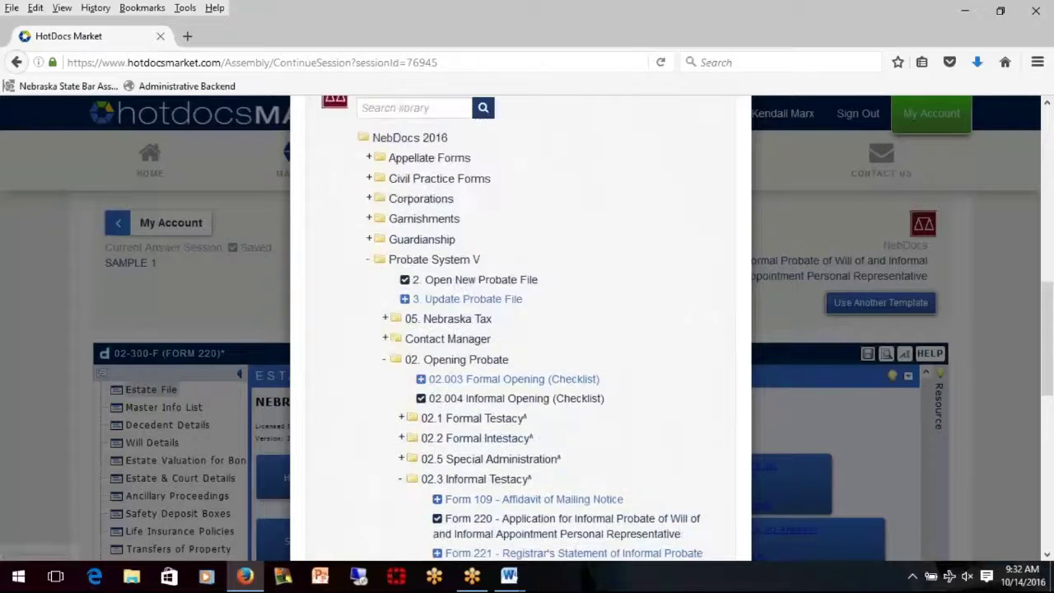
# - Switch the session to its associated Form 230 template under Probate System V, 02. Opening Probate, 02.4 Informal Intestacy
pyautogui.scroll(10, 577, 306)
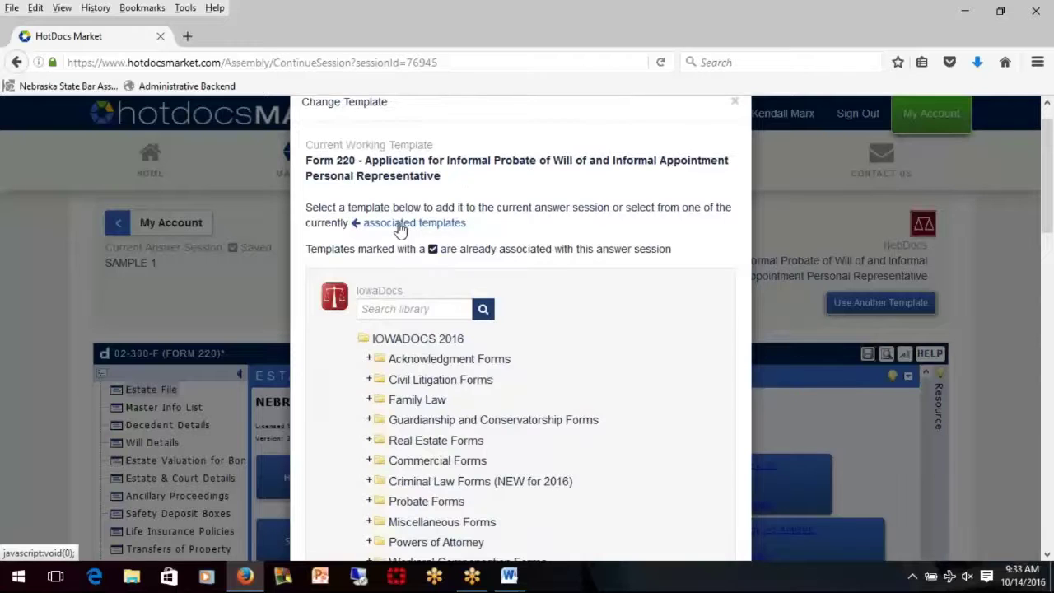
pyautogui.click(401, 224)
pyautogui.click(358, 350)
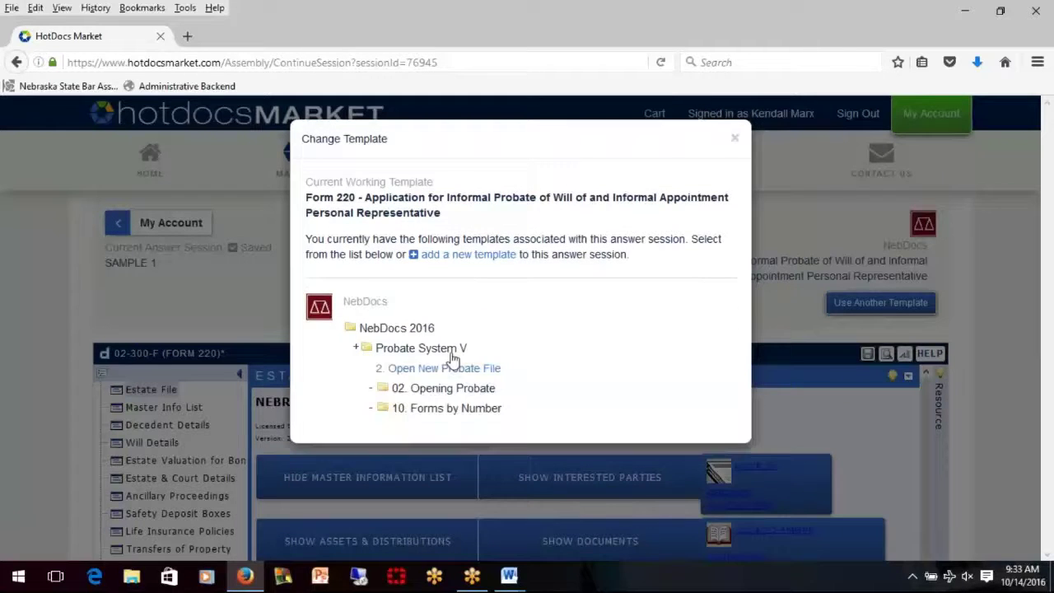
pyautogui.click(435, 392)
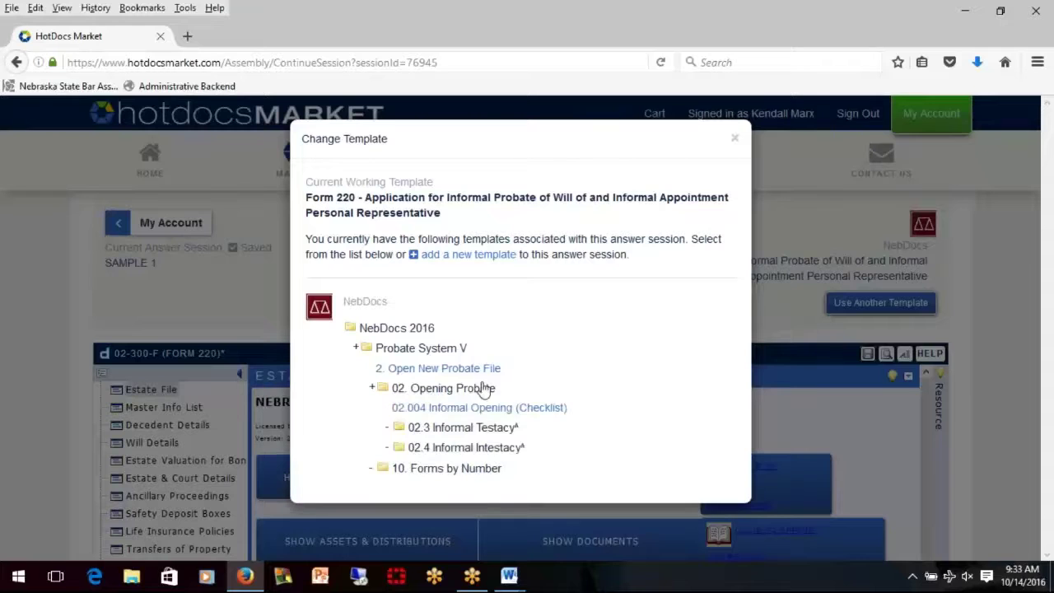
pyautogui.click(460, 449)
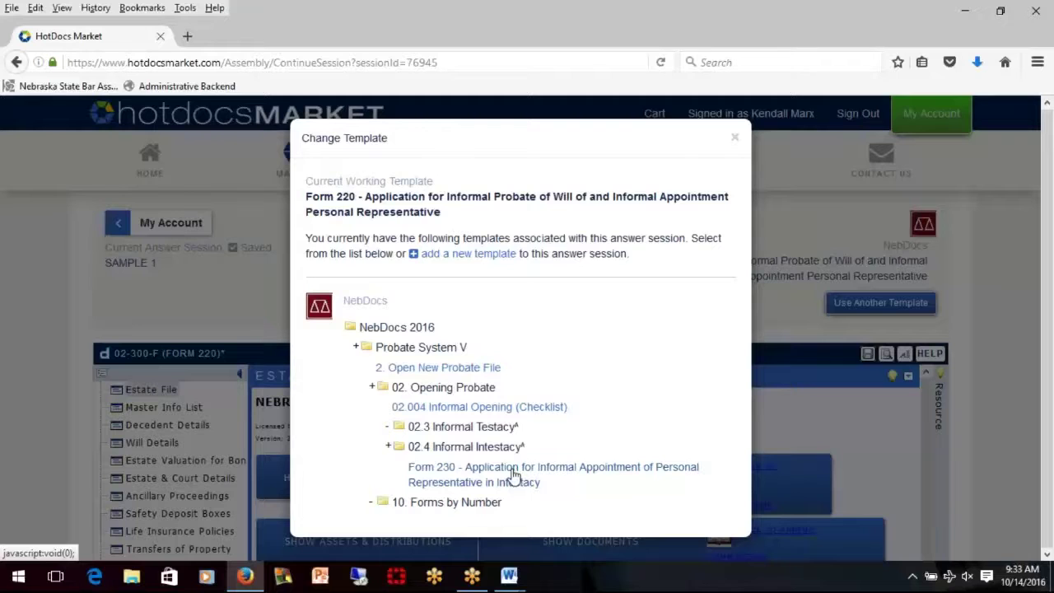
pyautogui.click(685, 449)
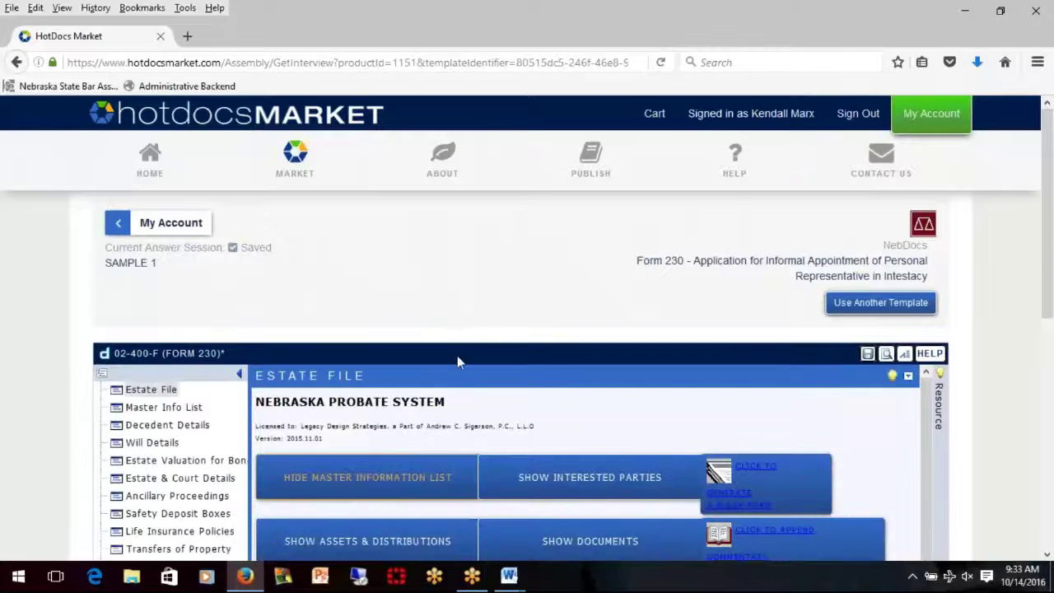
# - Add the Form 330 - Inventory - Long Form - Schedule template to the session from Probate System V, 03. Administration, 03.4 Inventory
pyautogui.scroll(-3, 704, 402)
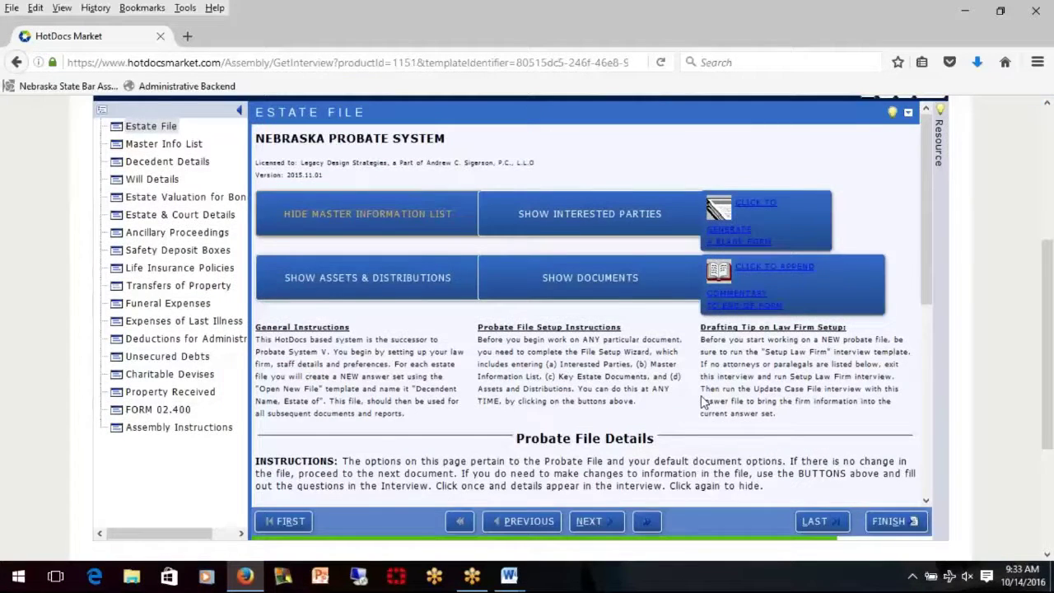
pyautogui.scroll(2, 704, 401)
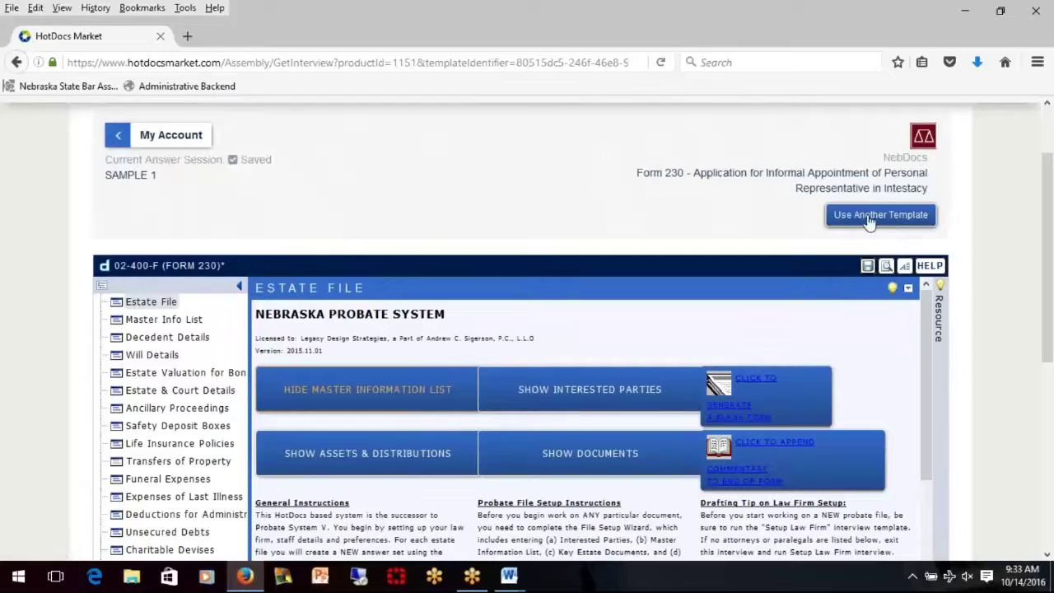
pyautogui.click(869, 218)
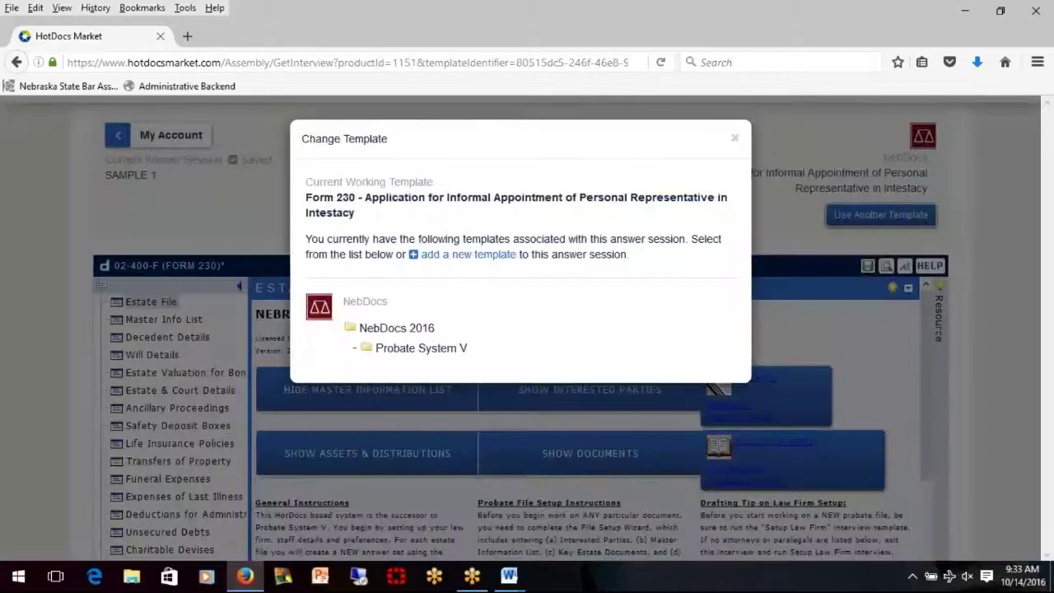
pyautogui.scroll(-6, 527, 383)
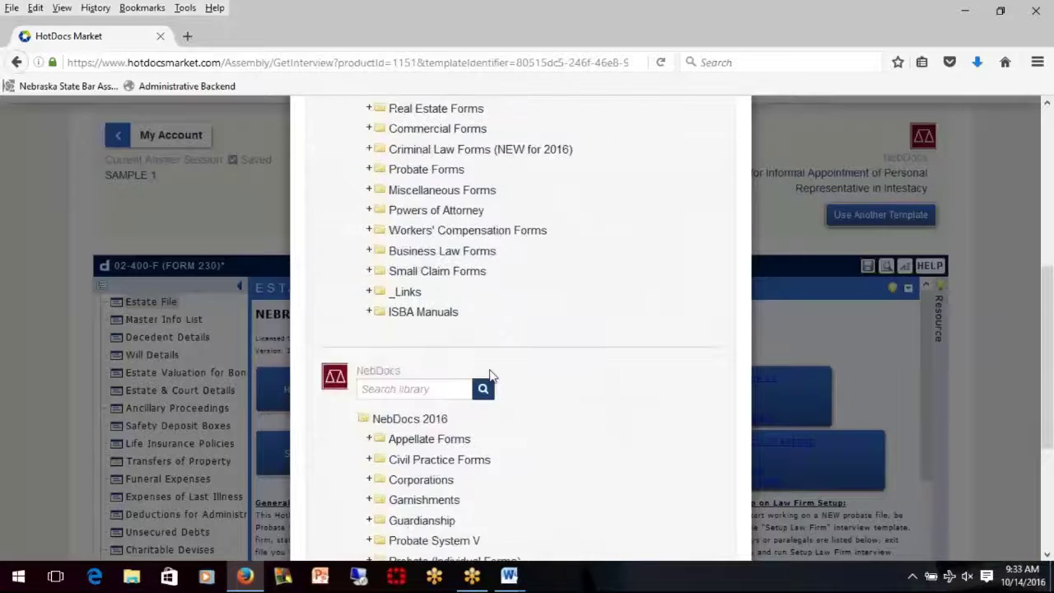
pyautogui.click(370, 393)
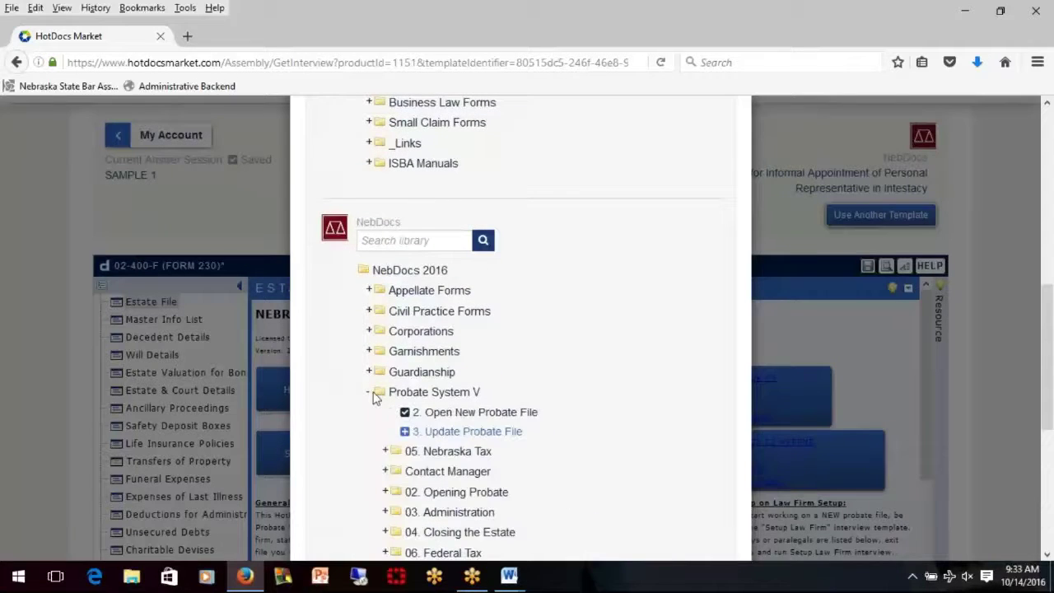
pyautogui.scroll(-2, 374, 397)
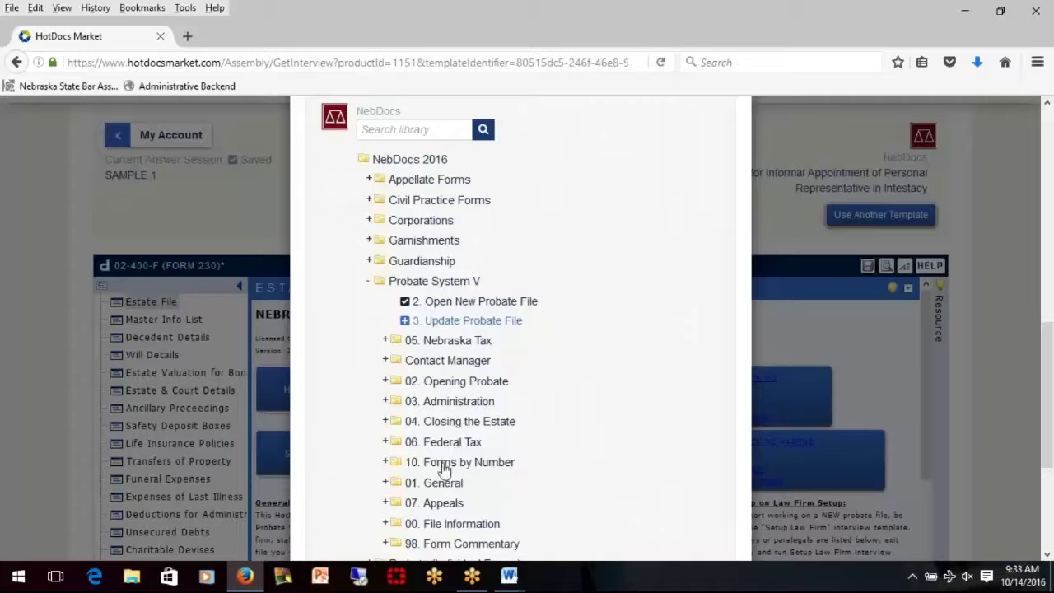
pyautogui.click(430, 403)
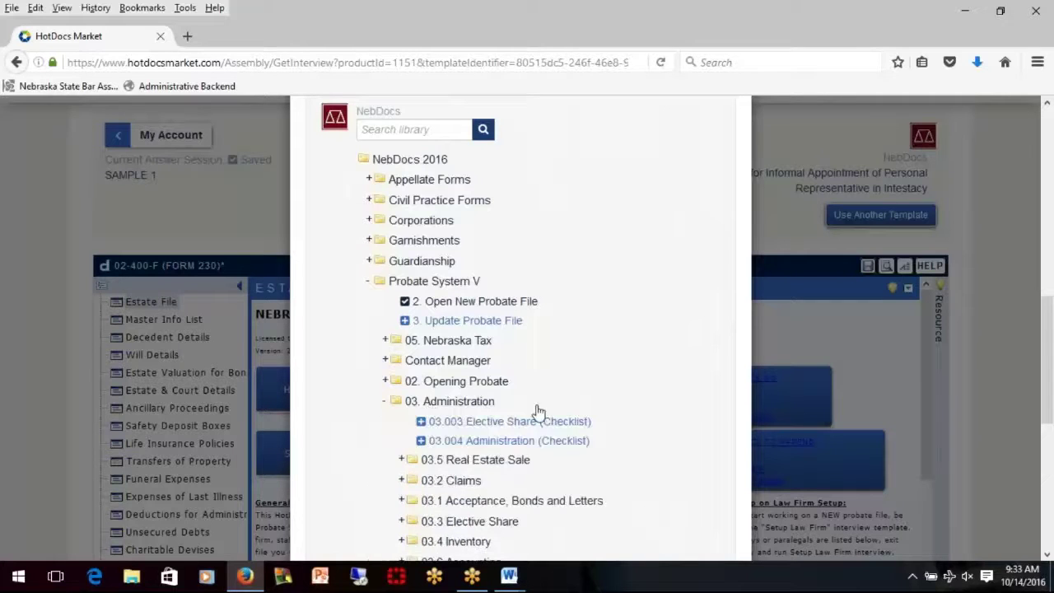
pyautogui.scroll(-1, 531, 414)
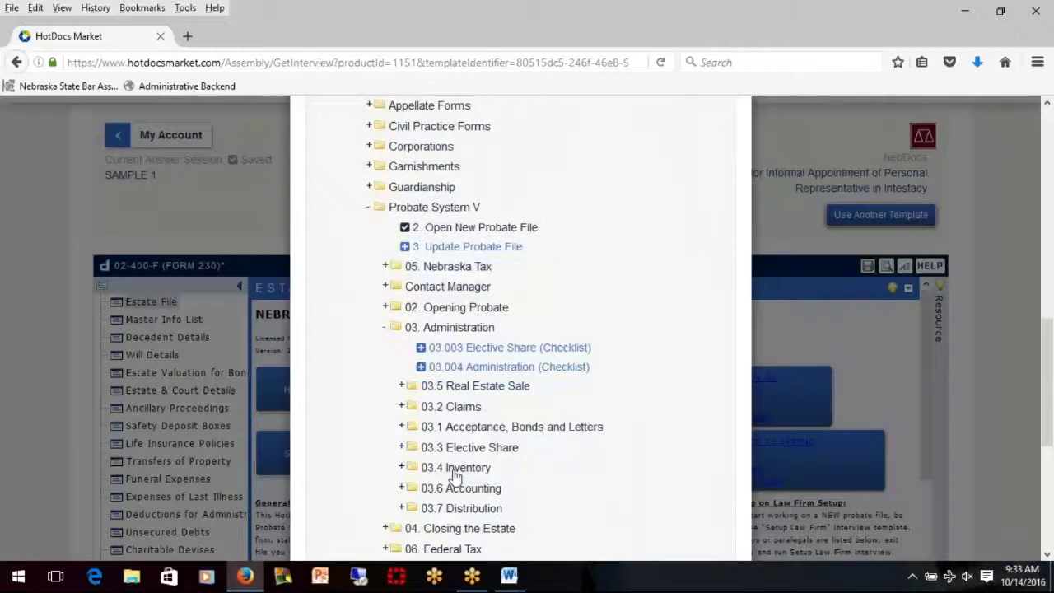
pyautogui.click(403, 468)
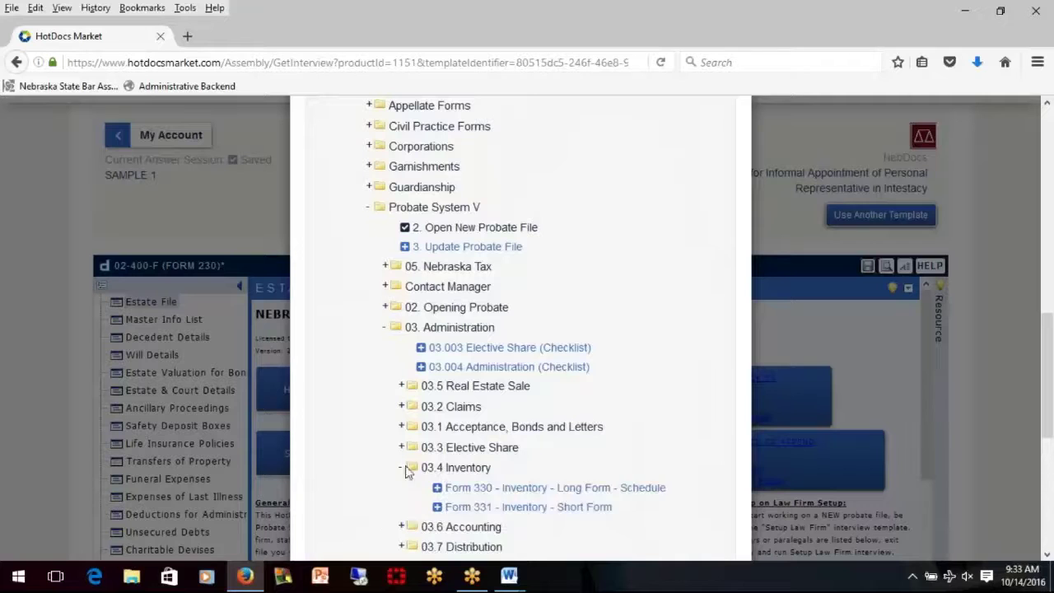
pyautogui.scroll(-1, 571, 454)
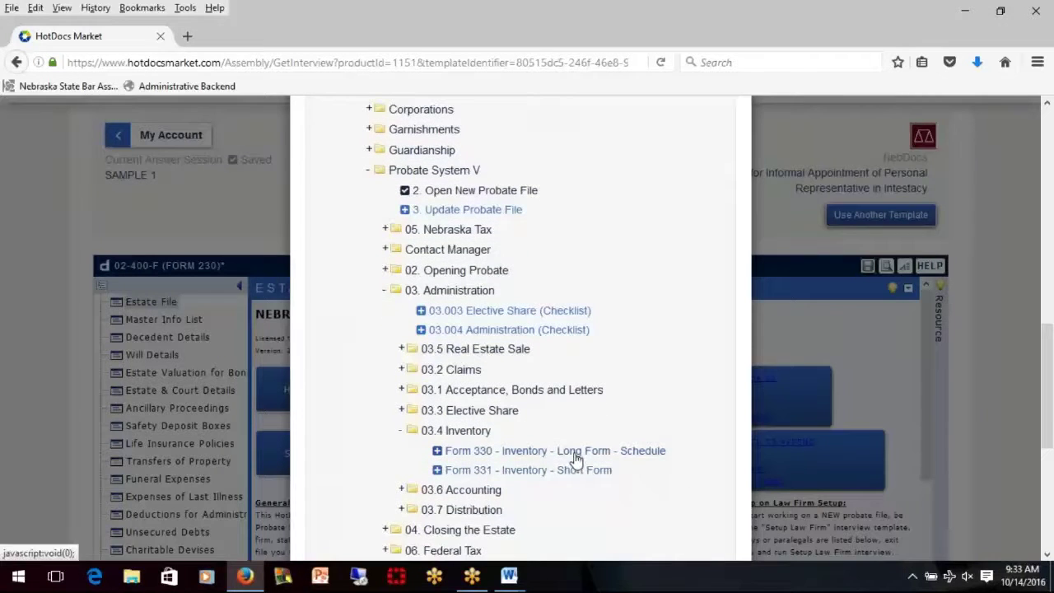
pyautogui.click(572, 453)
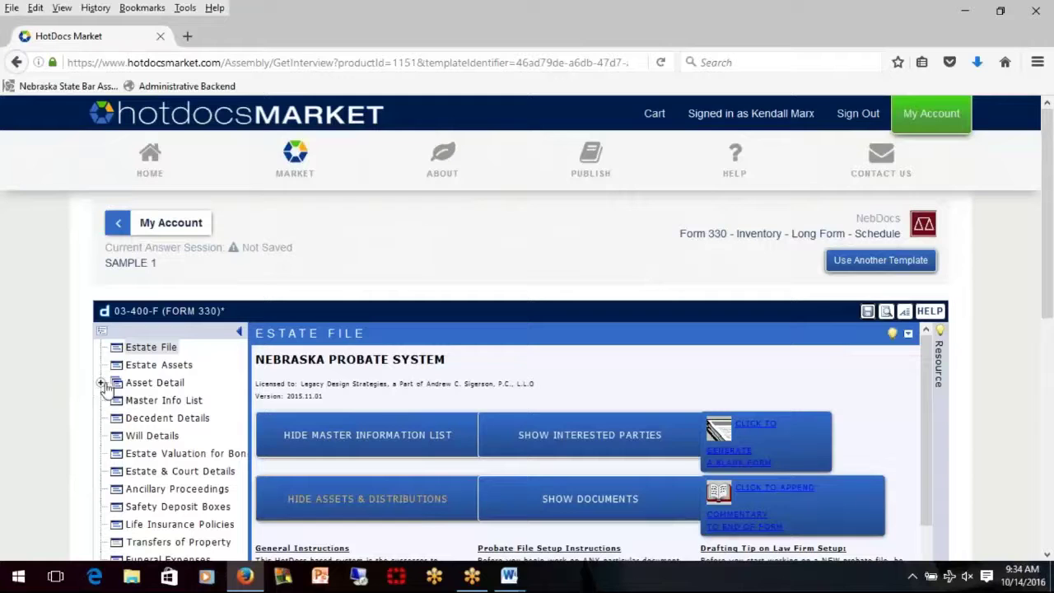
# - Examine the Asset Detail page of the Form 330 interview, including the asset's nature, county and valuation
pyautogui.scroll(-1, 363, 498)
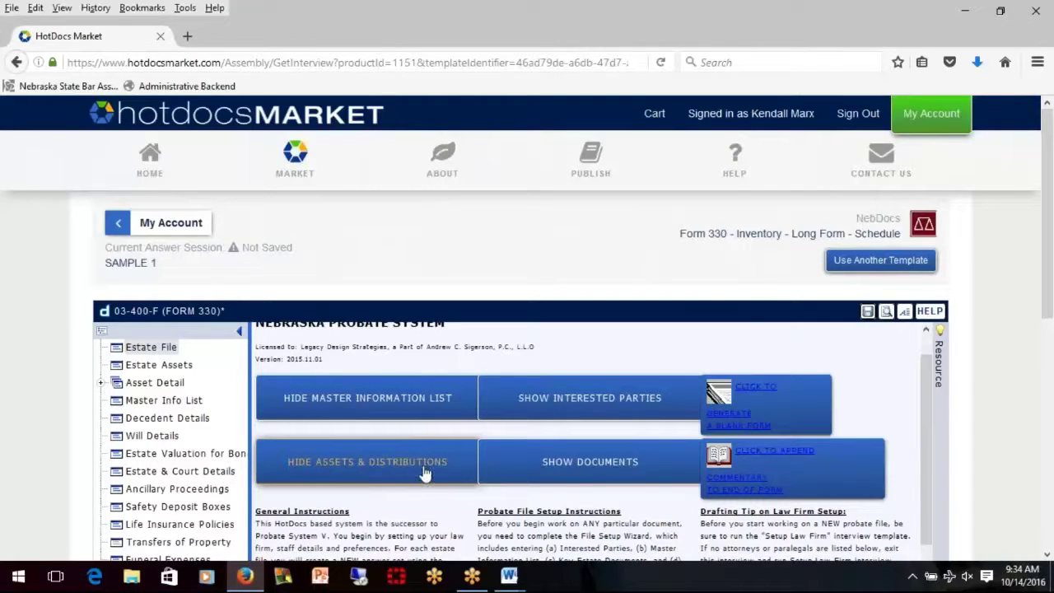
pyautogui.click(153, 384)
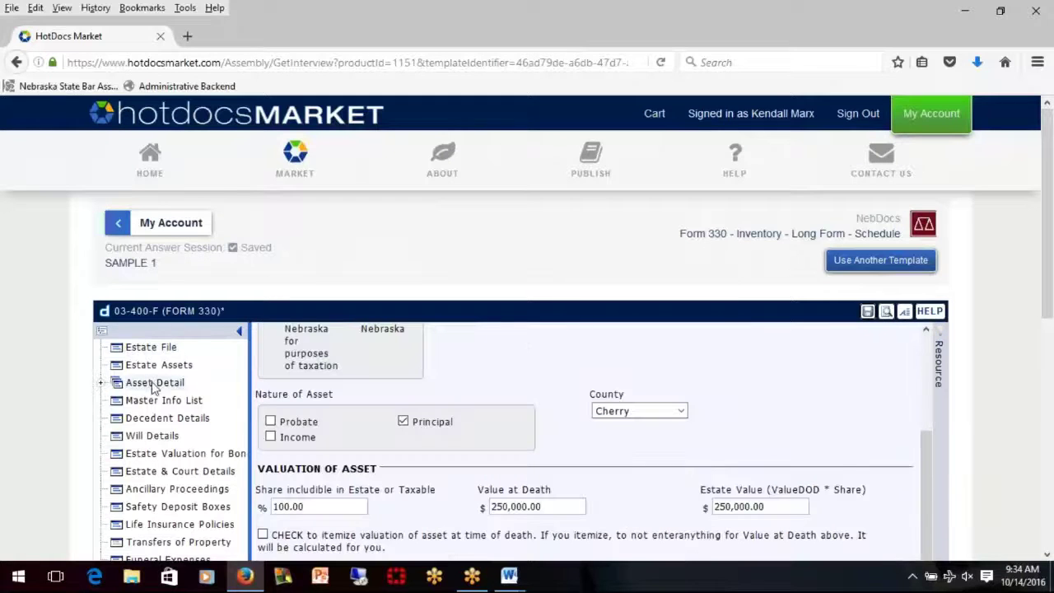
pyautogui.scroll(-3, 441, 399)
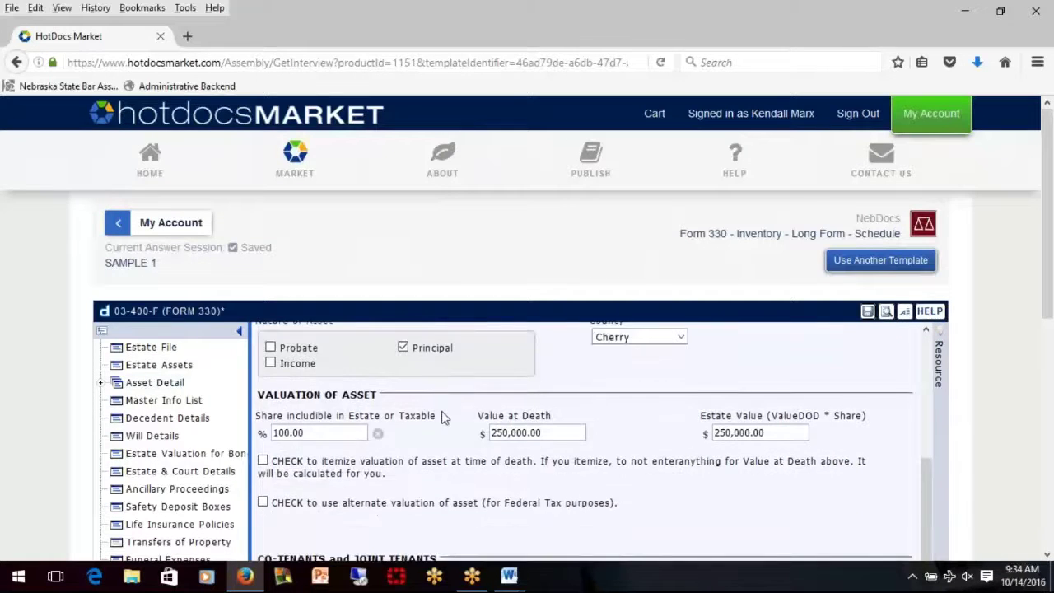
# - Review the residence's Asset Detail entries, including the available asset types, location, tax schedule, nature and county
pyautogui.scroll(-3, 453, 428)
pyautogui.scroll(12, 463, 438)
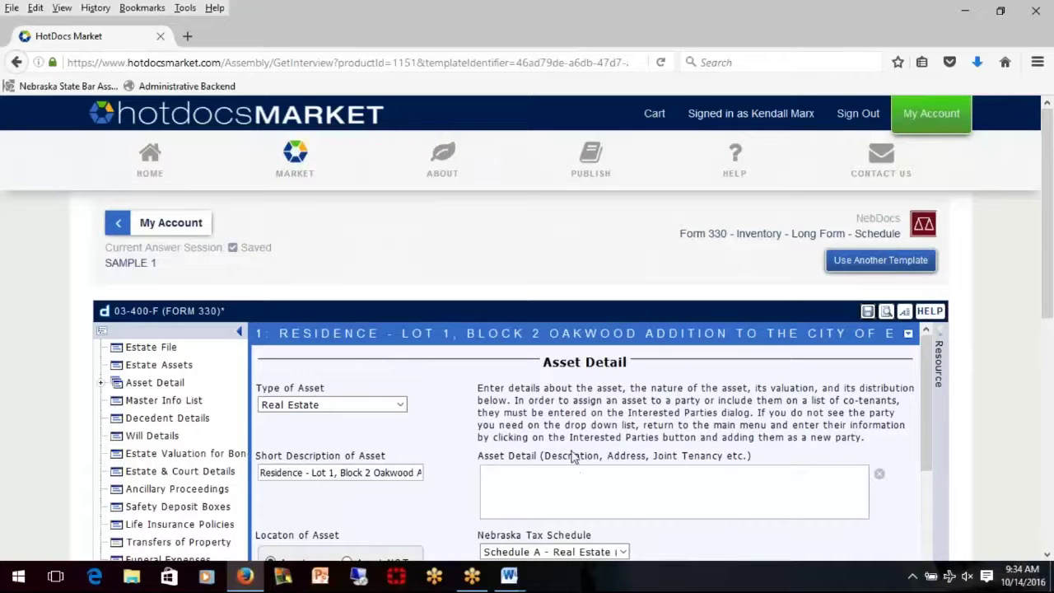
pyautogui.click(399, 409)
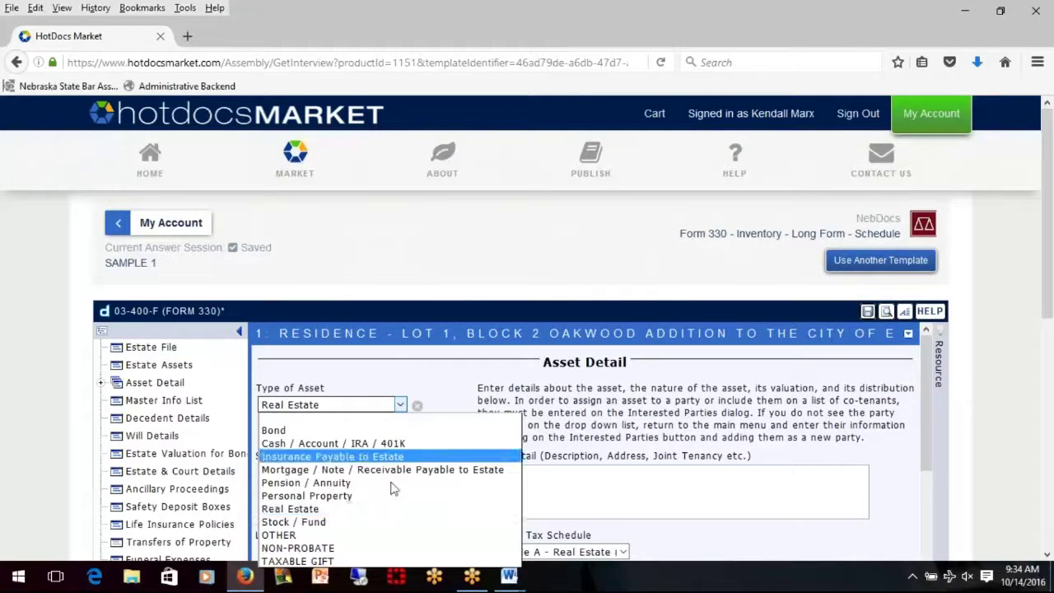
pyautogui.press('Escape')
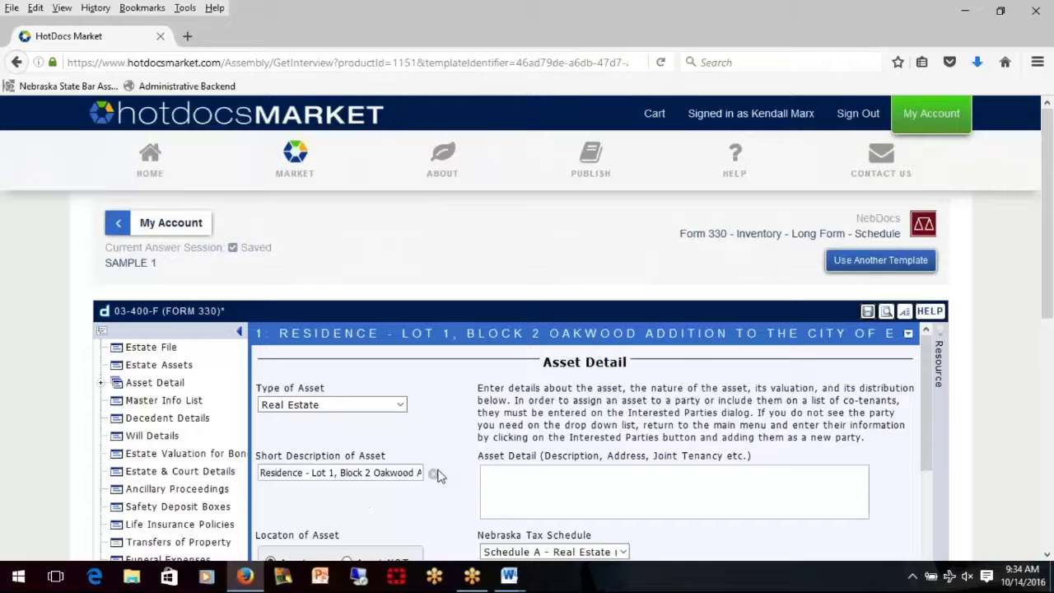
pyautogui.scroll(-3, 437, 476)
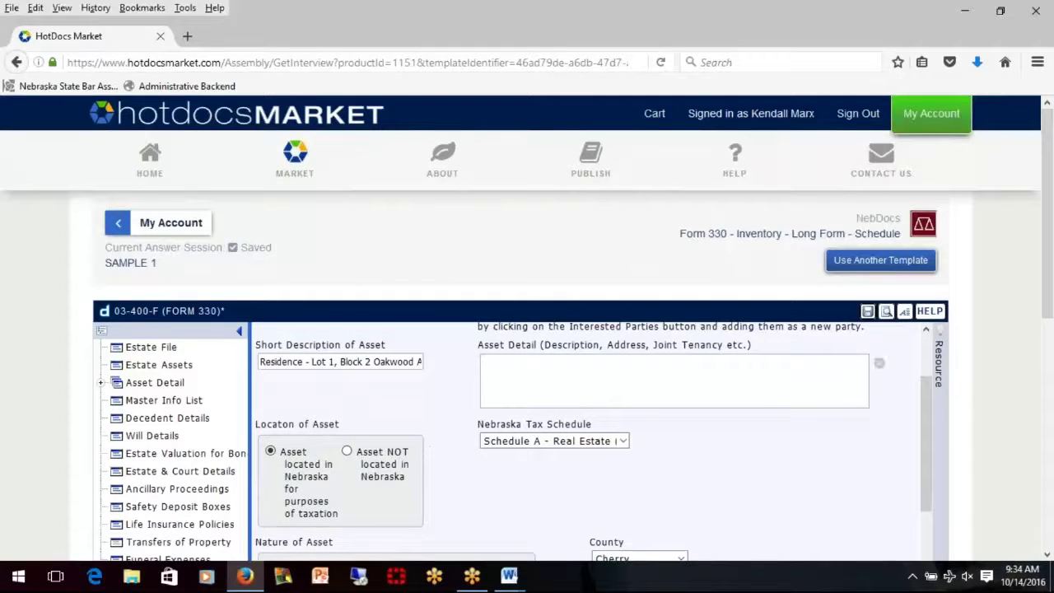
pyautogui.scroll(-3, 650, 454)
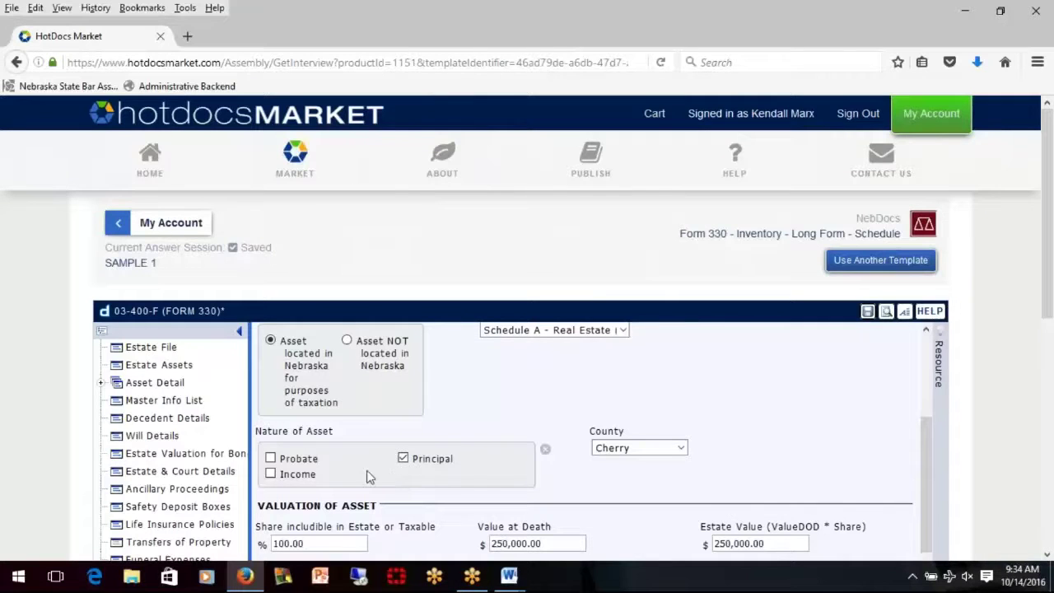
pyautogui.scroll(-1, 590, 487)
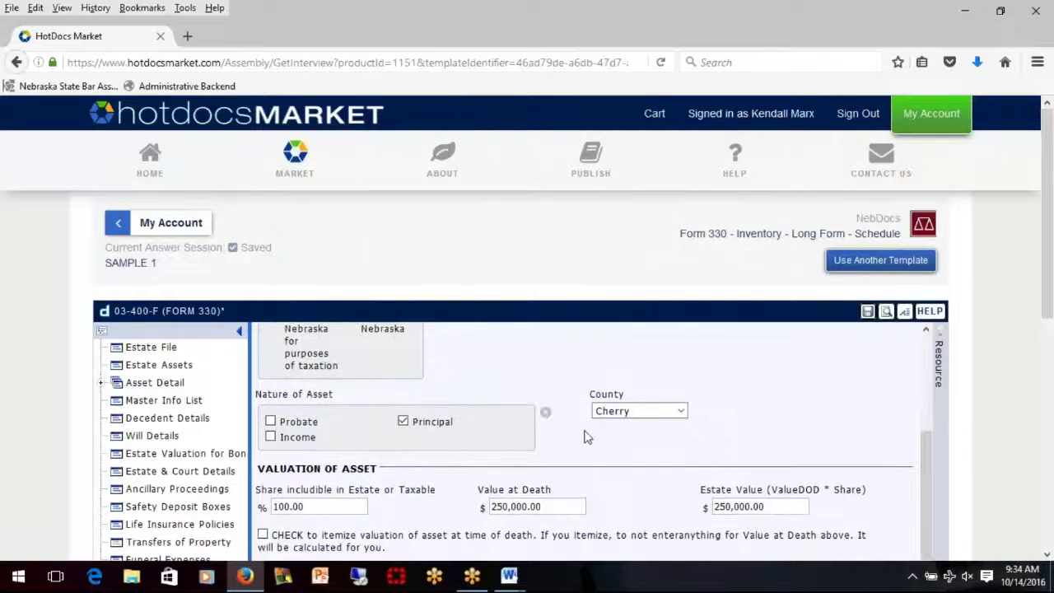
pyautogui.scroll(-1, 587, 437)
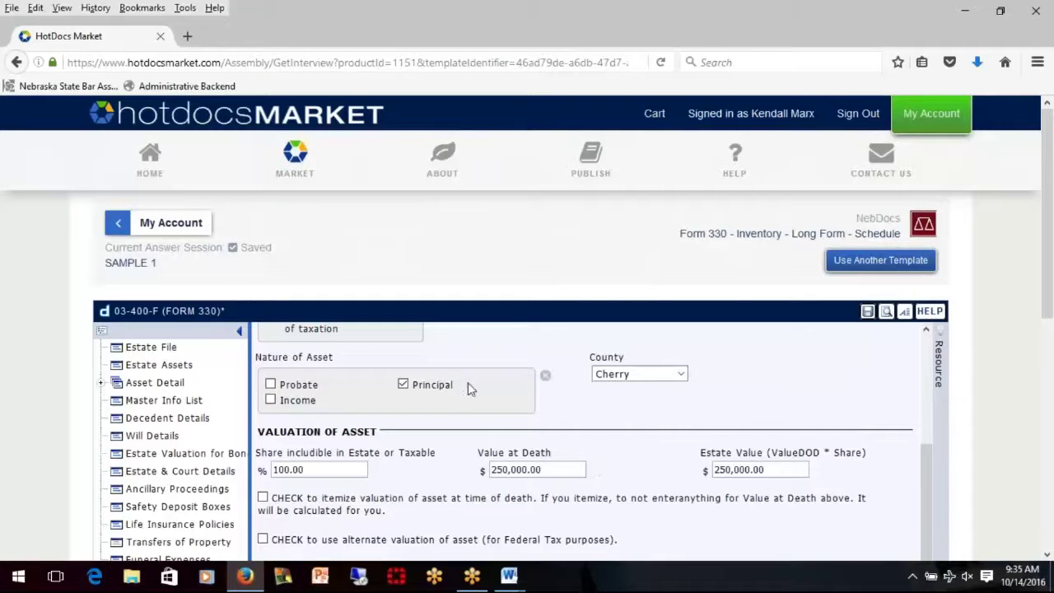
# - Check the residence's tenancy, encumbrance and title sections, turning the encumbrances option off and back on to compare its fields
pyautogui.scroll(-4, 540, 424)
pyautogui.scroll(-7, 540, 420)
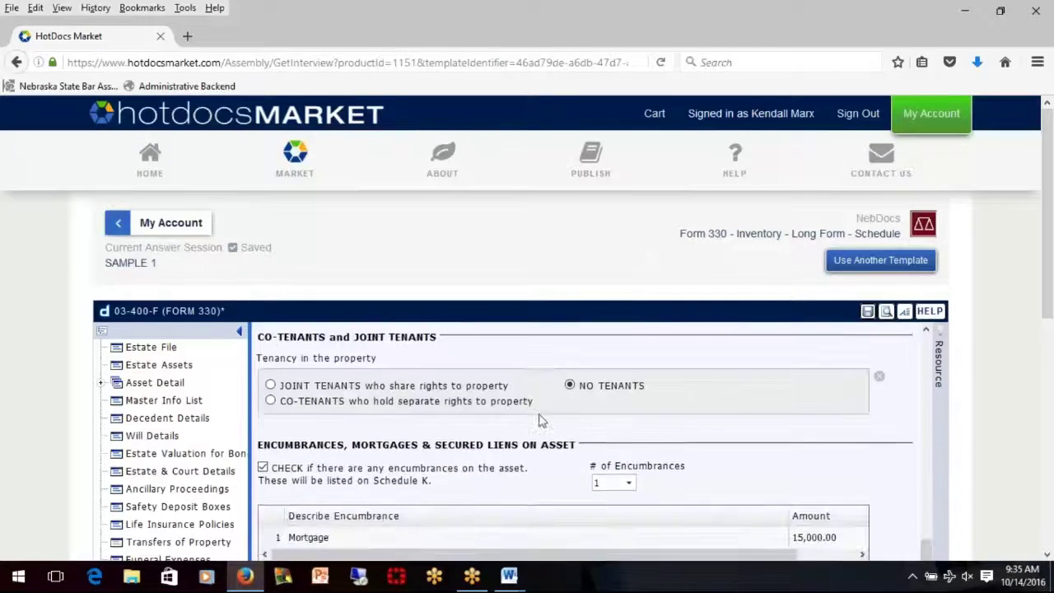
pyautogui.scroll(-1, 536, 412)
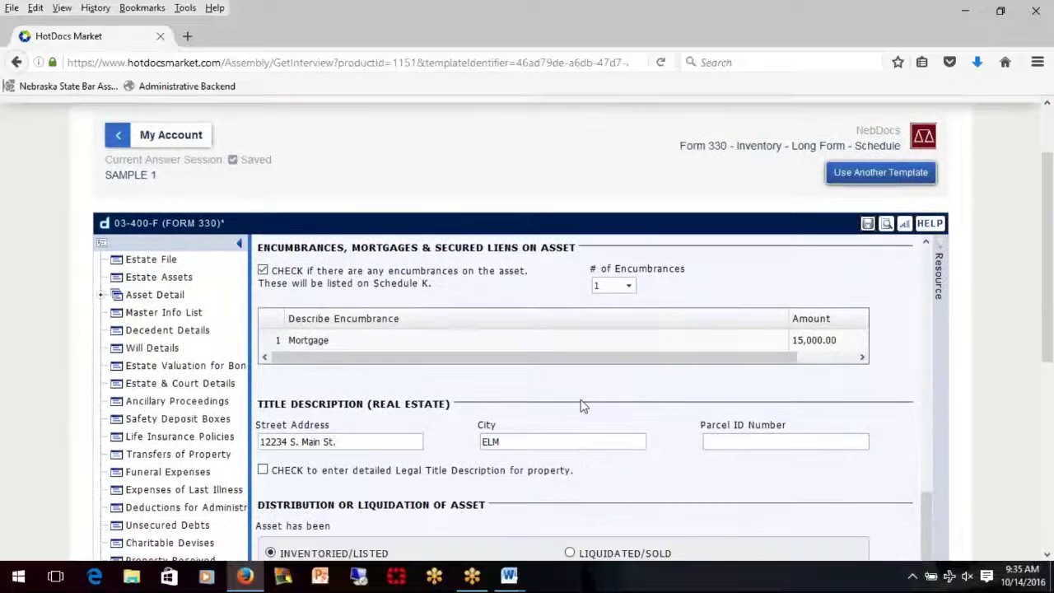
pyautogui.scroll(1, 482, 376)
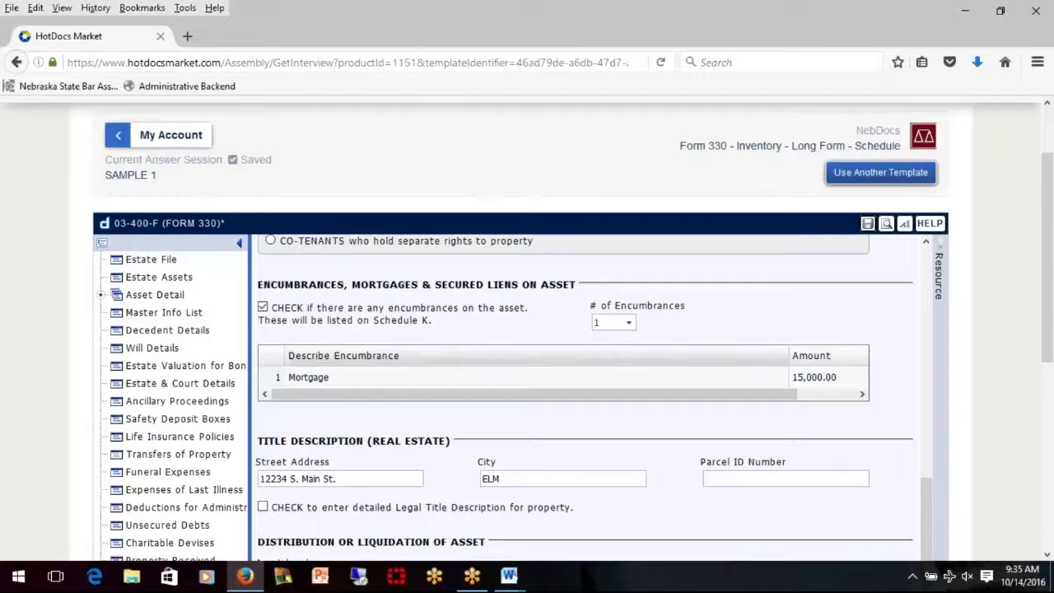
pyautogui.click(262, 308)
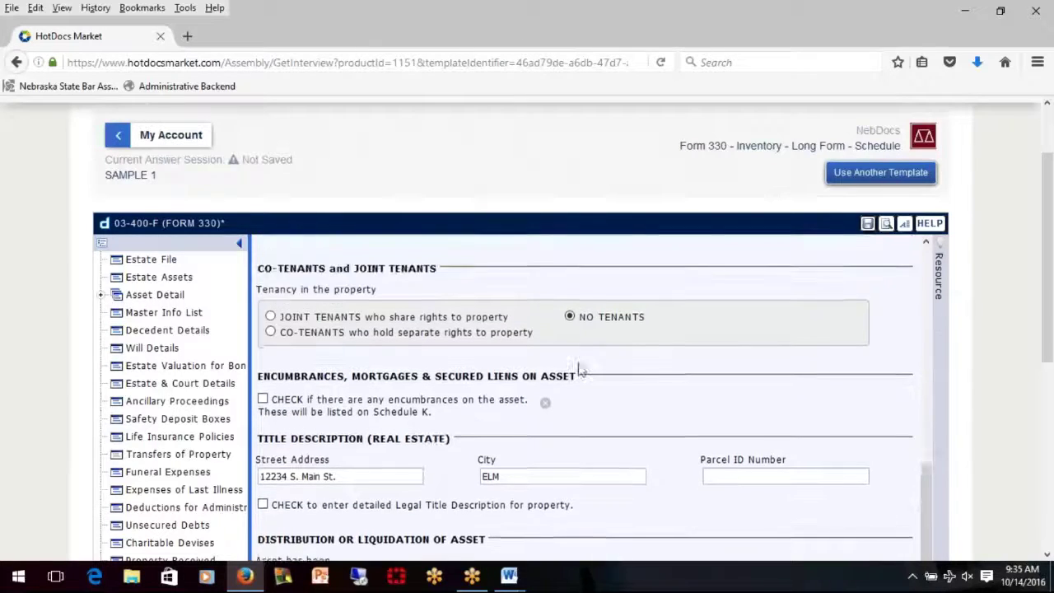
pyautogui.click(263, 402)
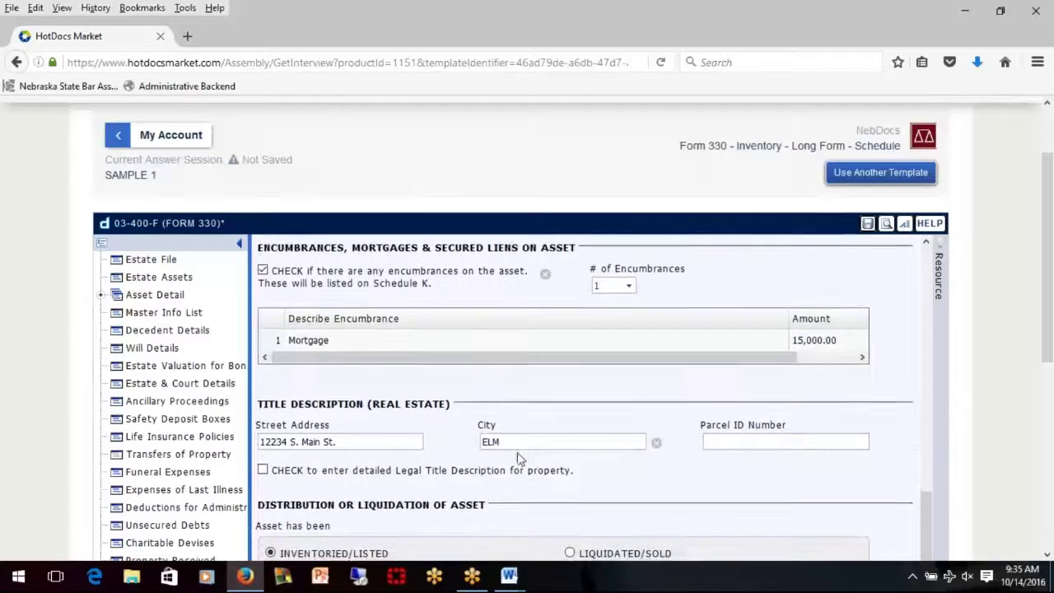
# - Add another asset of type Cash / Account / IRA / 401K with the short description Bank
pyautogui.scroll(-4, 513, 457)
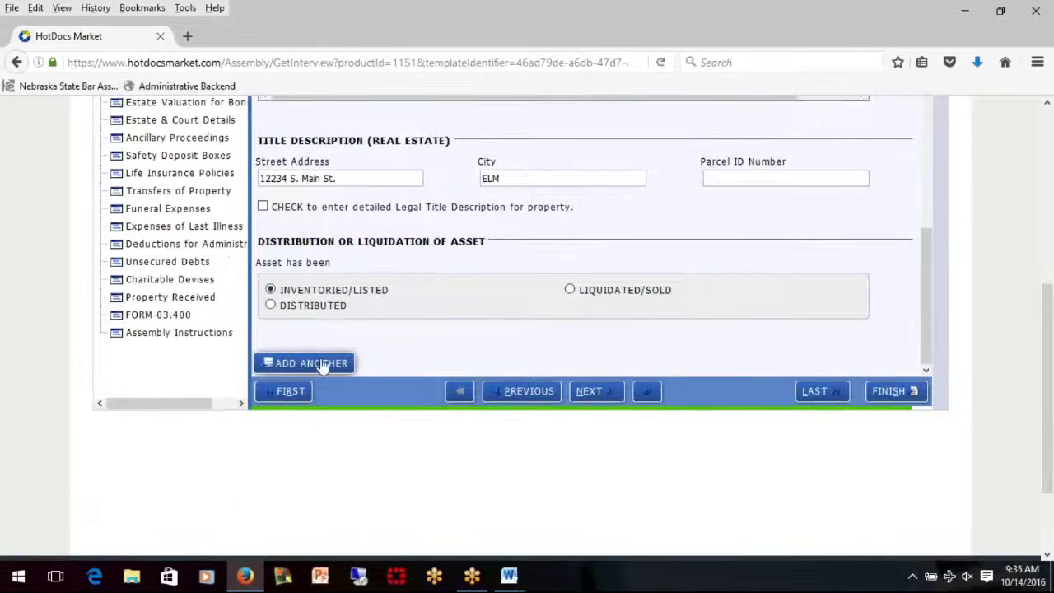
pyautogui.click(323, 366)
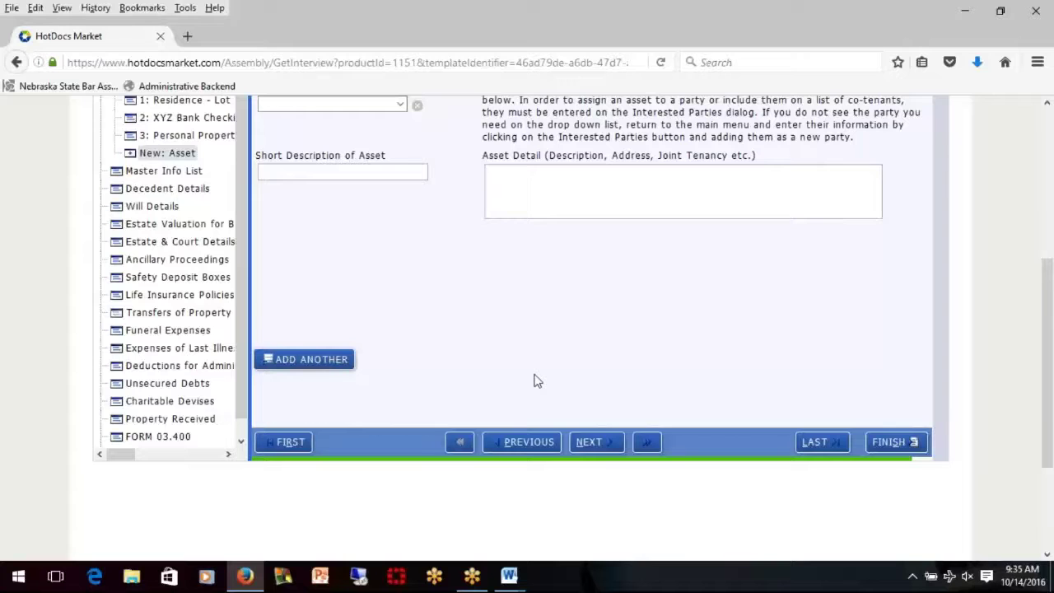
pyautogui.scroll(4, 535, 380)
pyautogui.click(331, 278)
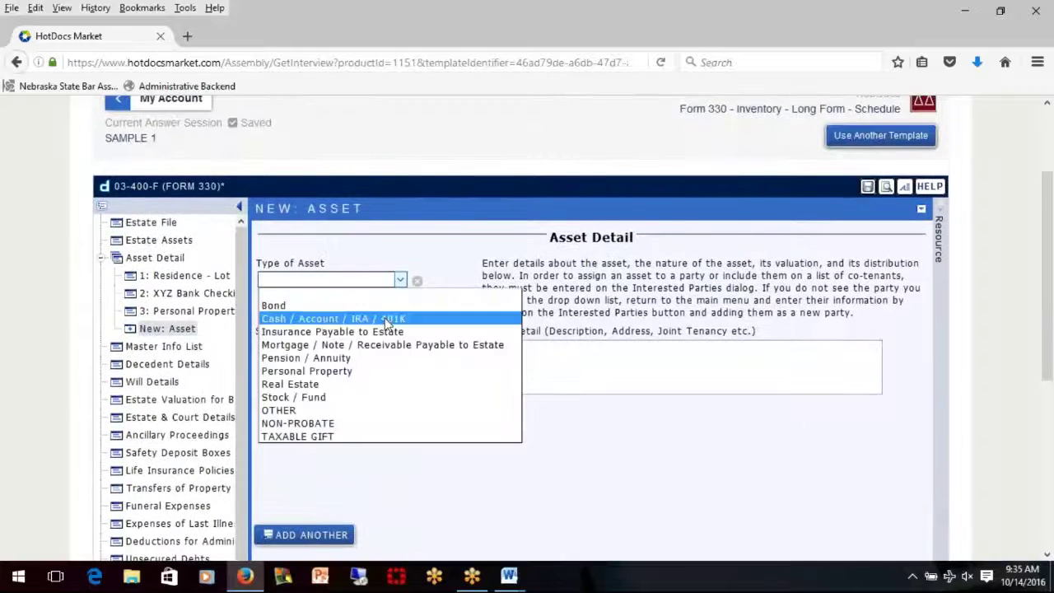
pyautogui.click(372, 348)
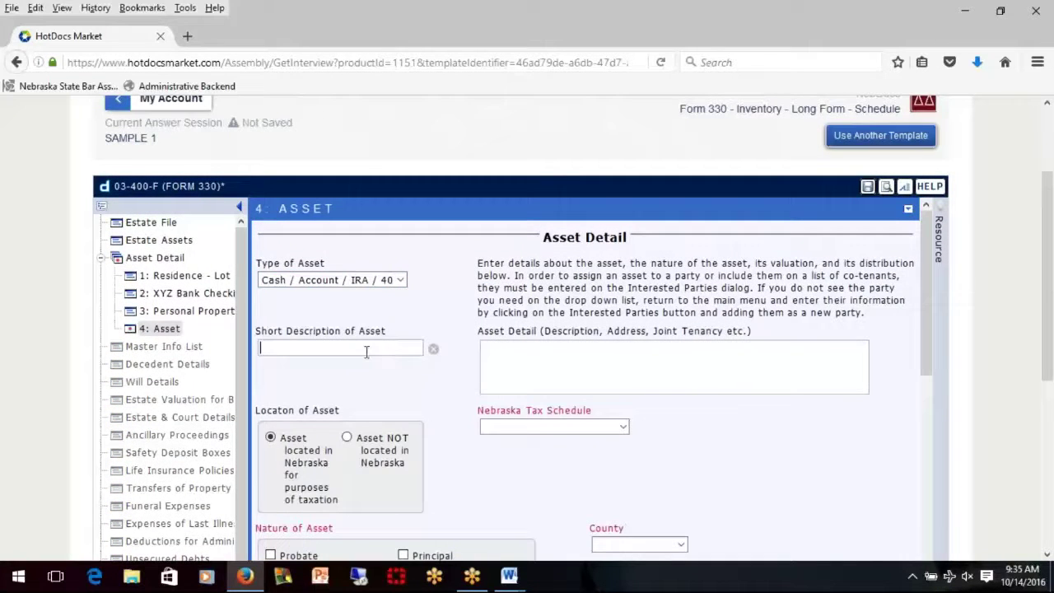
pyautogui.write('Bank')
# - Assign the Bank asset to Schedule C - Mortgages, Notes and Cash, Cherry county, with Probate as its nature
pyautogui.click(563, 425)
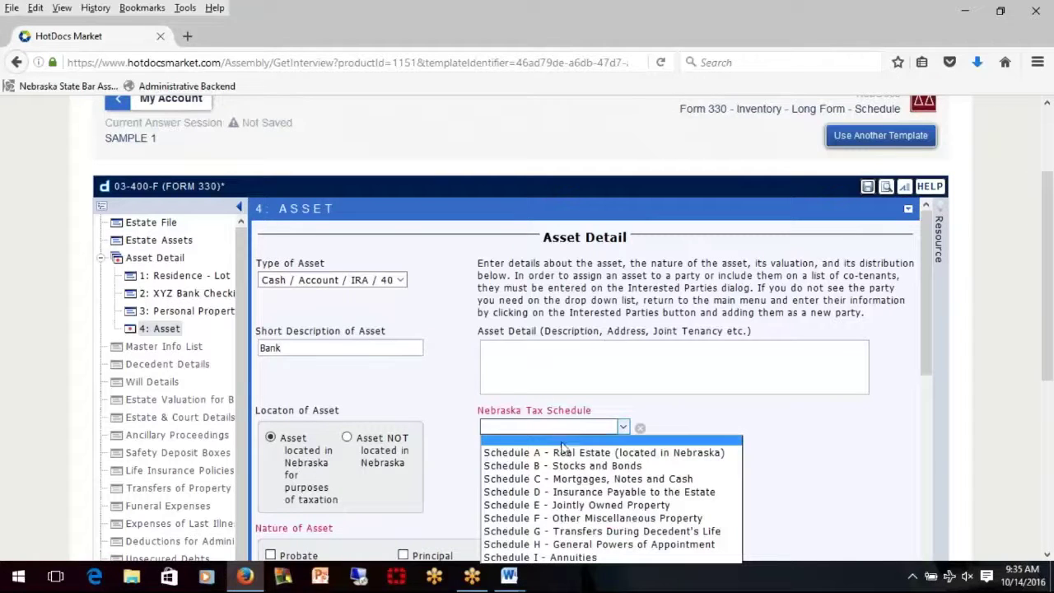
pyautogui.click(562, 479)
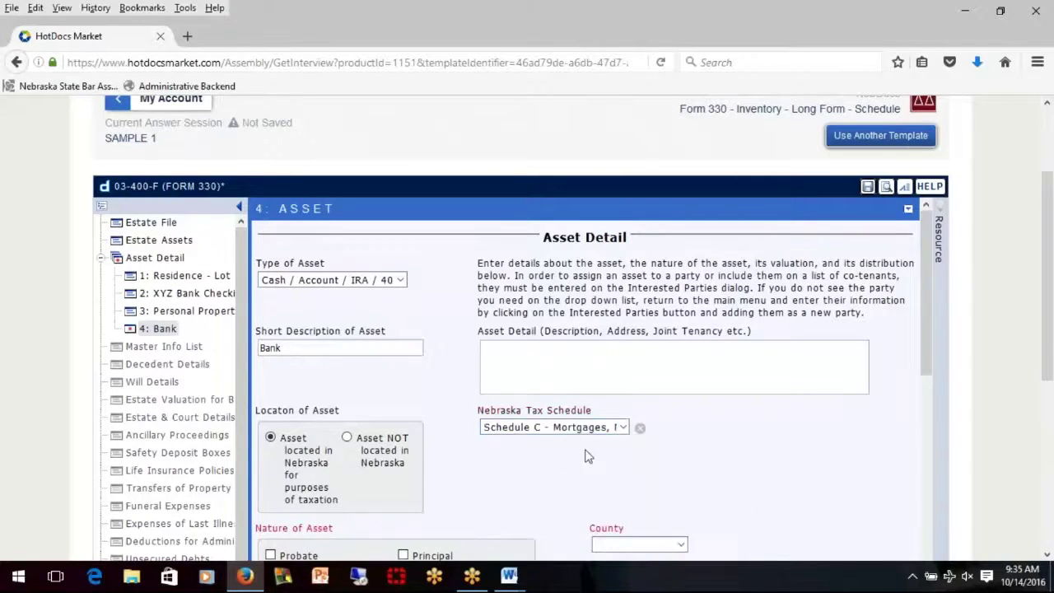
pyautogui.scroll(-2, 585, 470)
pyautogui.click(639, 472)
pyautogui.click(611, 401)
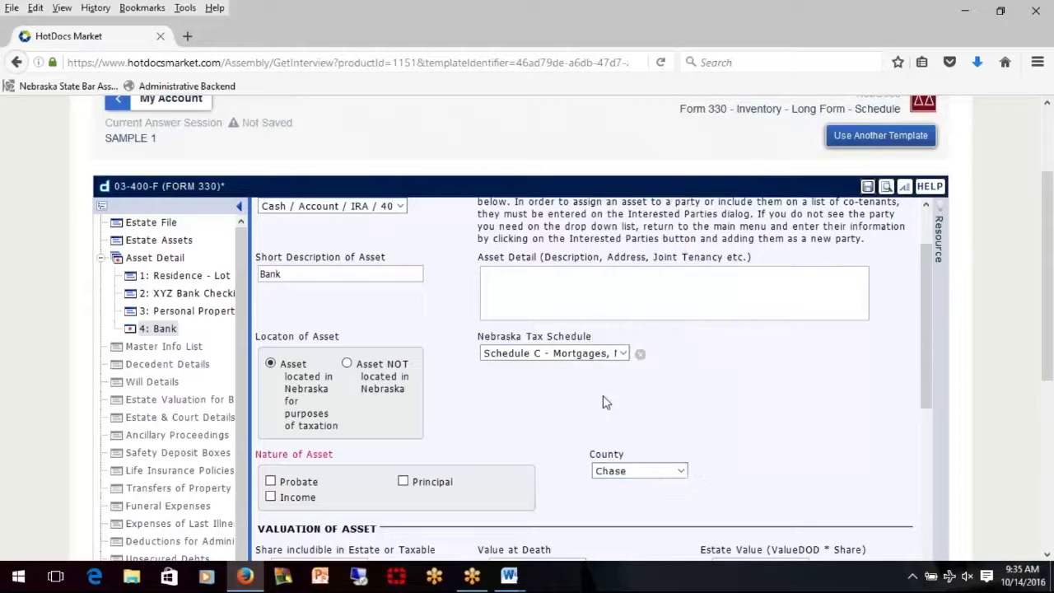
pyautogui.click(634, 475)
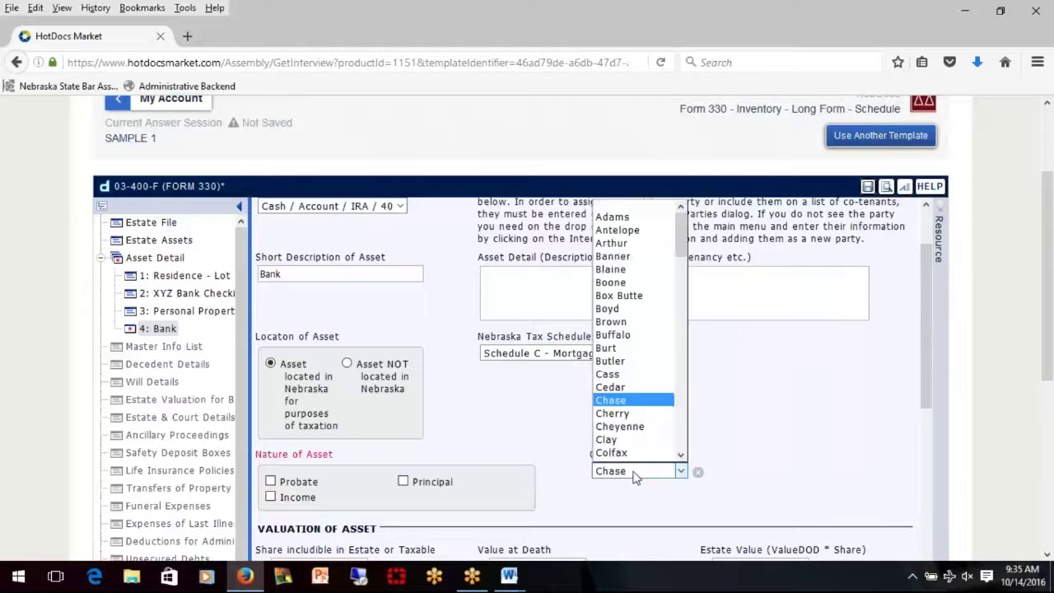
pyautogui.click(616, 414)
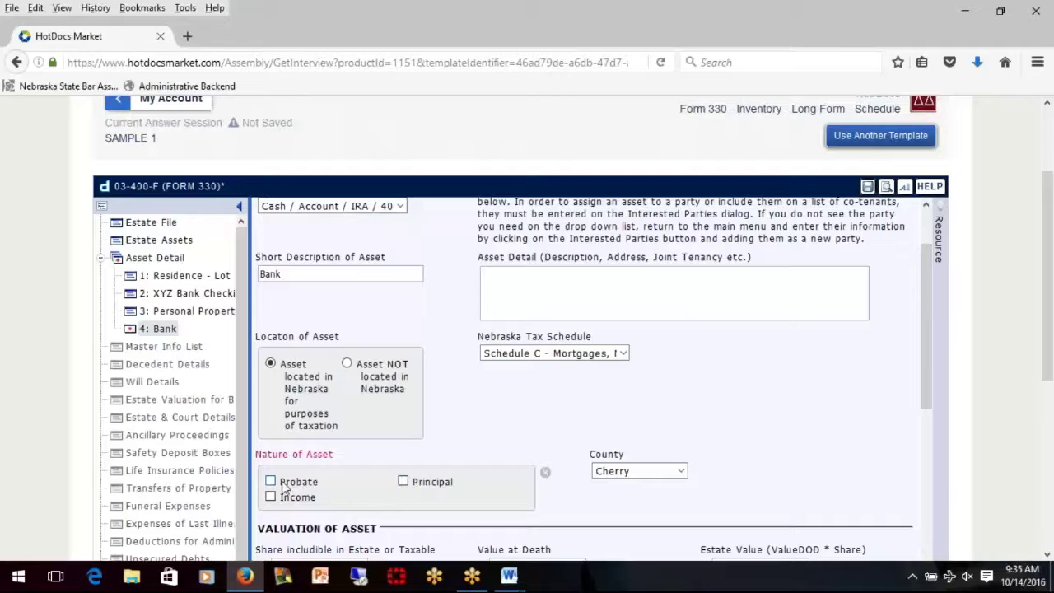
pyautogui.click(270, 481)
# - Set the Bank asset's value at death to $5,000
pyautogui.scroll(-3, 440, 393)
pyautogui.scroll(-2, 570, 376)
pyautogui.click(517, 420)
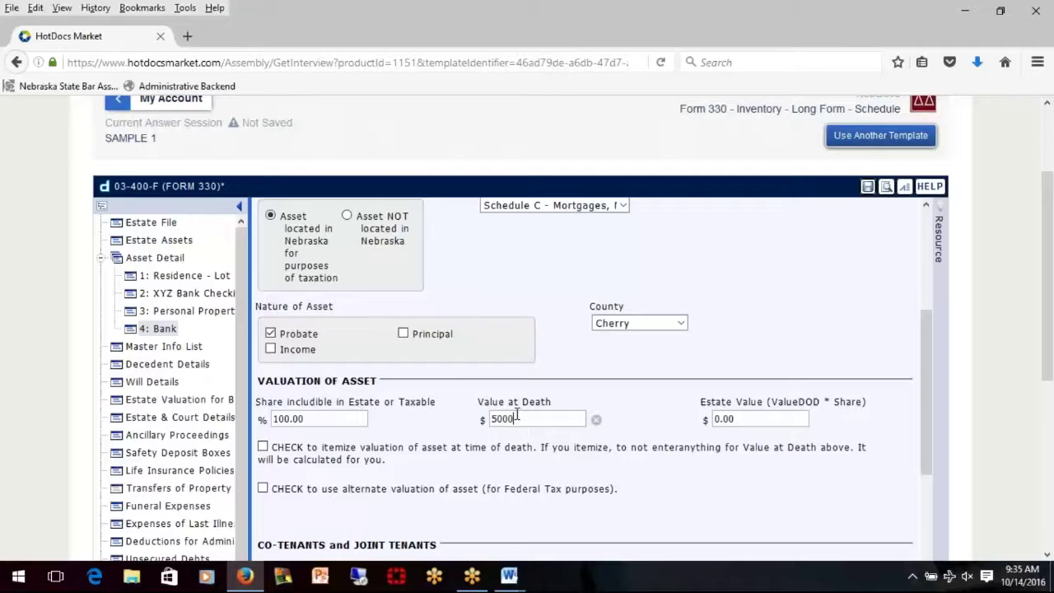
pyautogui.press('Tab')
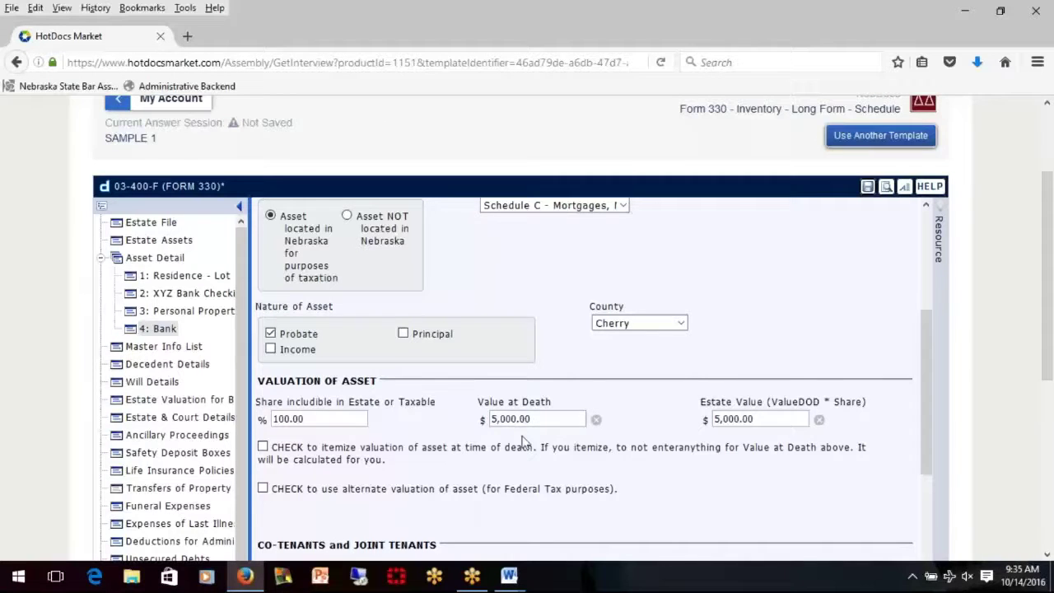
# - In the interview's FORM 03.400 section, choose to include the title and detailed description of the asset
pyautogui.scroll(-5, 535, 436)
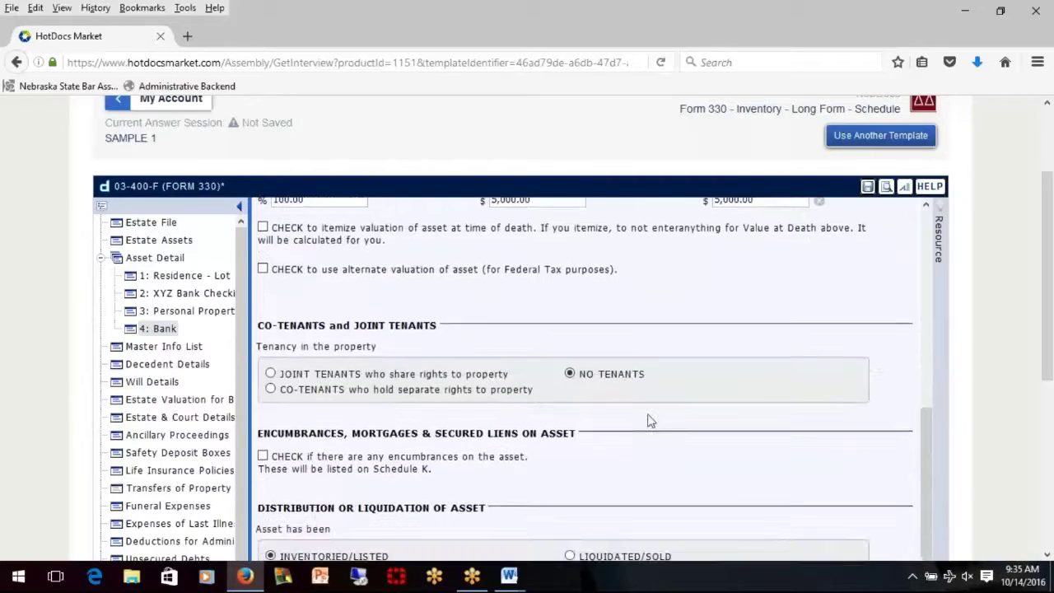
pyautogui.scroll(-3, 579, 407)
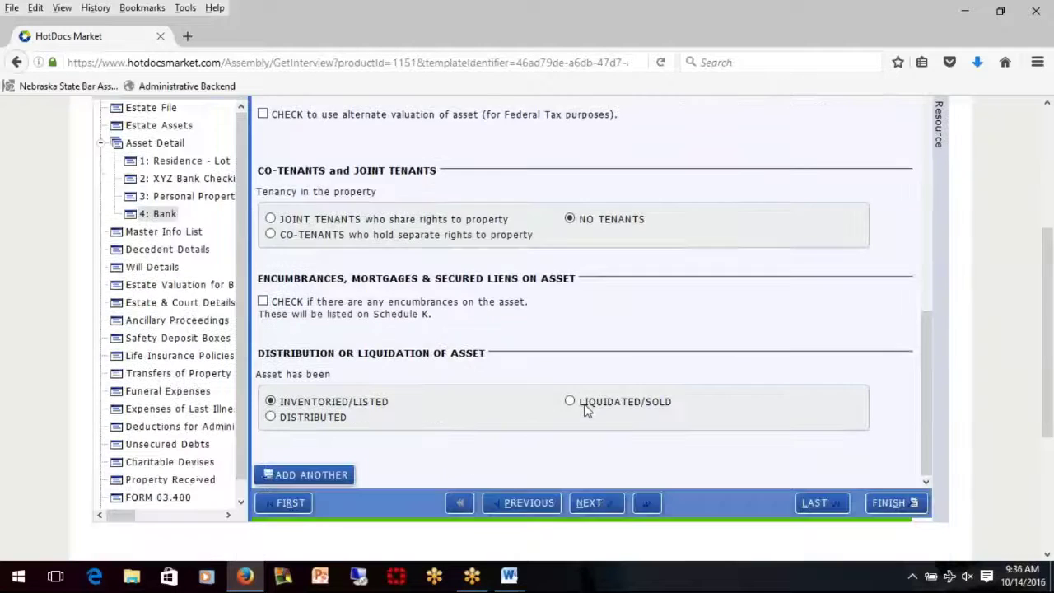
pyautogui.scroll(-2, 585, 409)
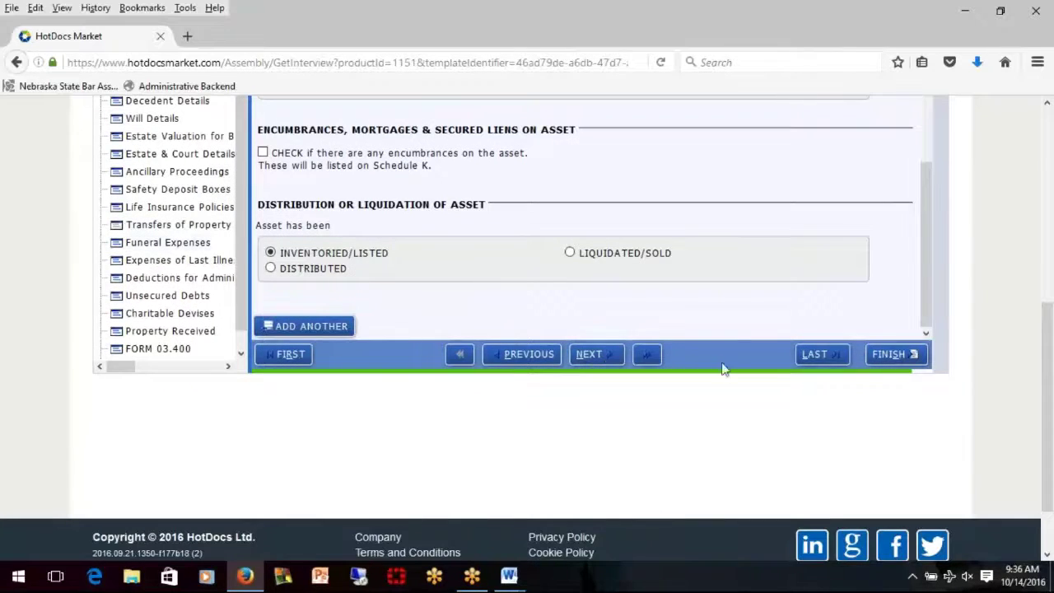
pyautogui.click(146, 351)
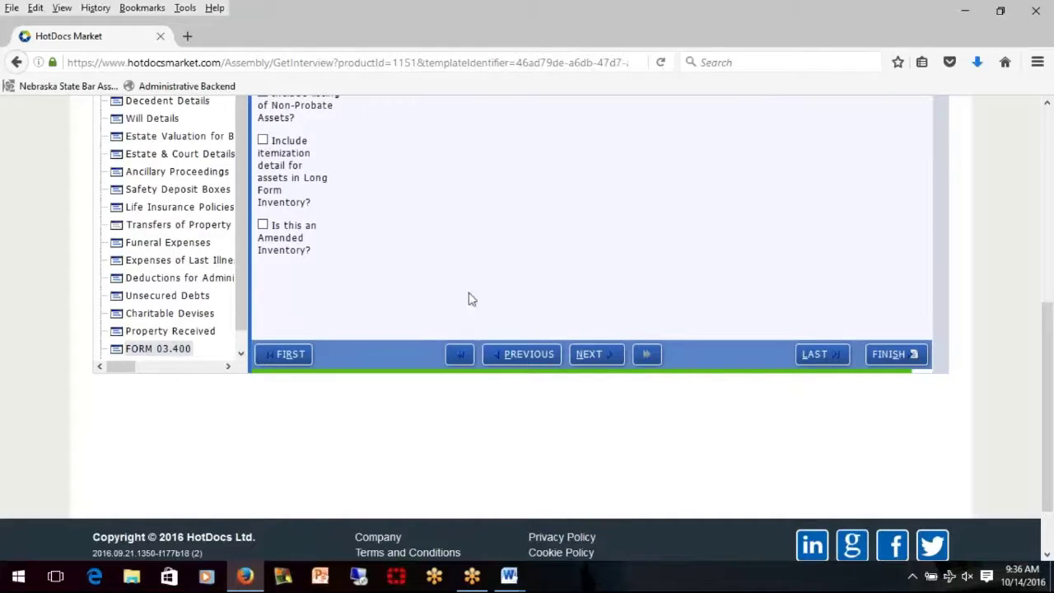
pyautogui.scroll(4, 419, 334)
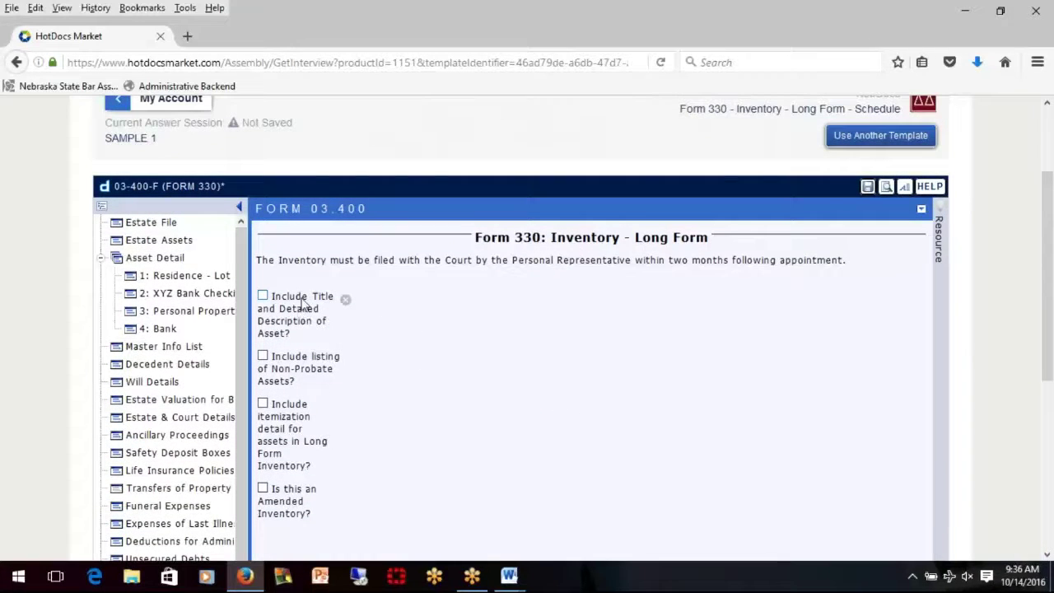
pyautogui.click(262, 298)
# - Finish the Form 330 interview and open the assembled 03-400-F (Form 330).rtf in Microsoft Word
pyautogui.scroll(-2, 454, 358)
pyautogui.scroll(-2, 454, 358)
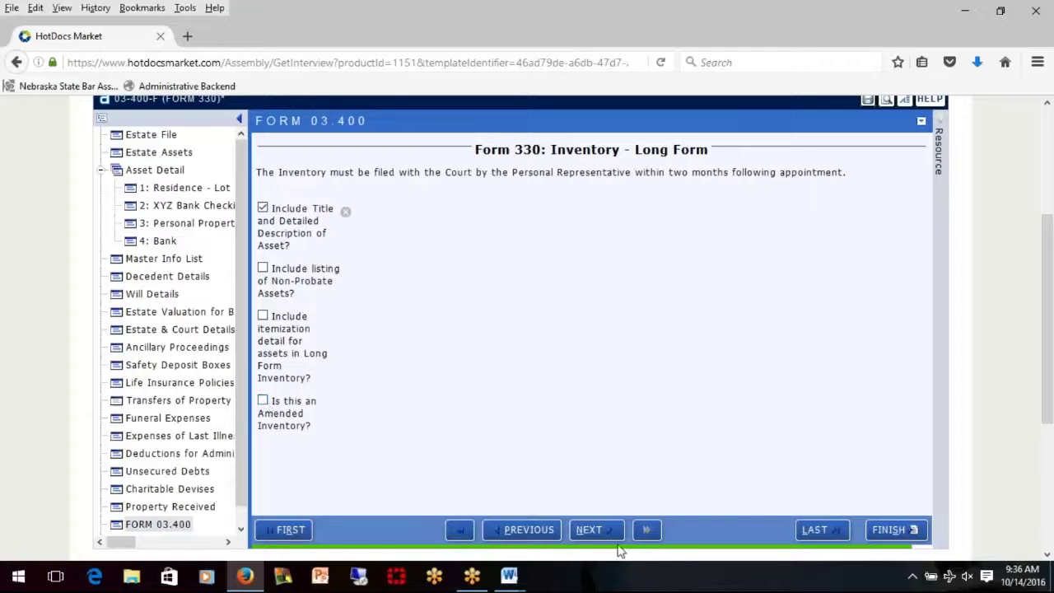
pyautogui.click(910, 529)
pyautogui.click(670, 307)
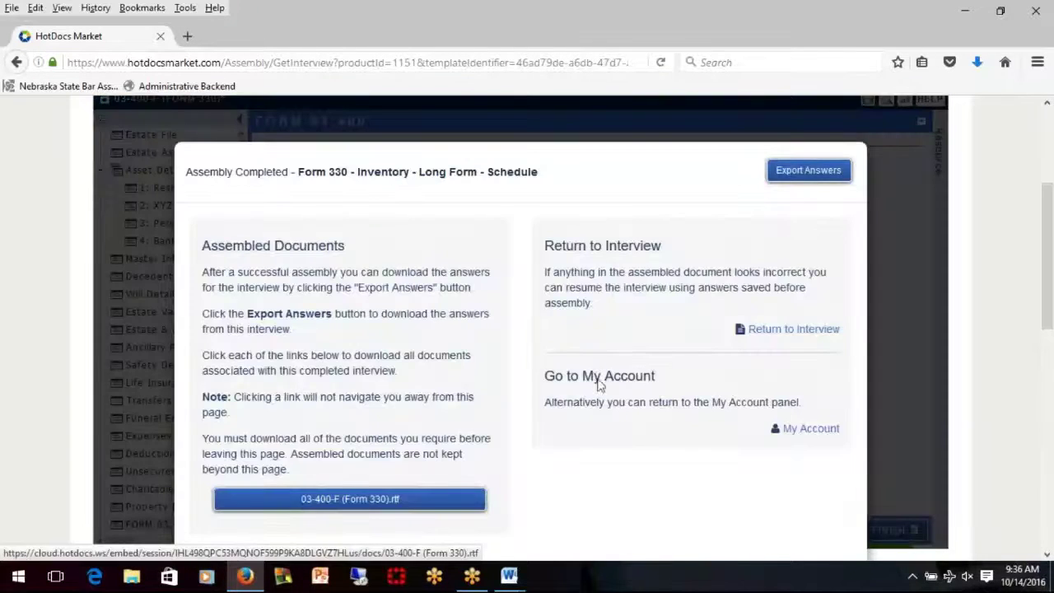
pyautogui.click(383, 501)
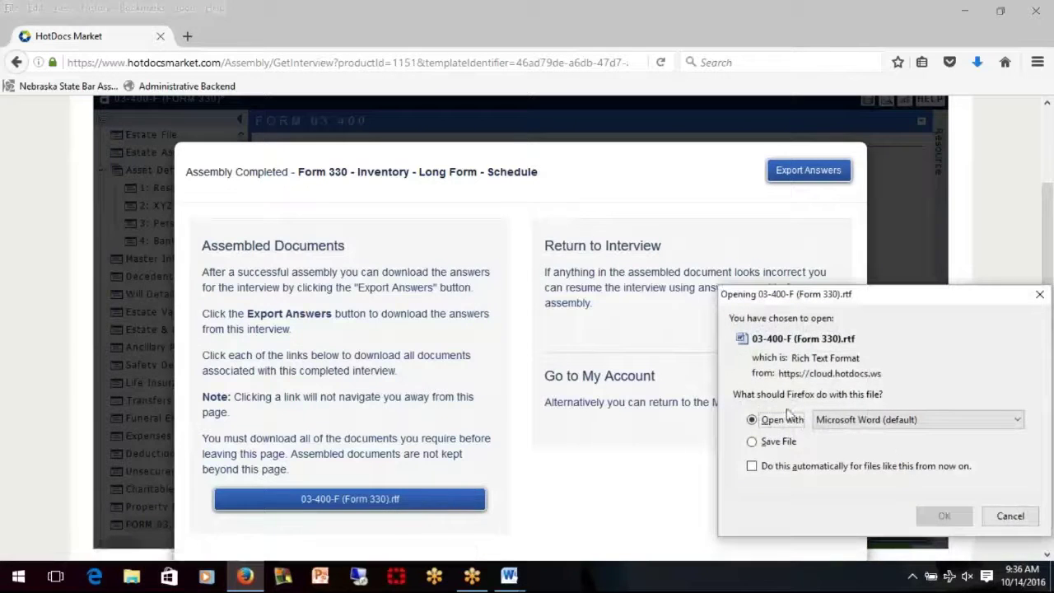
pyautogui.click(945, 516)
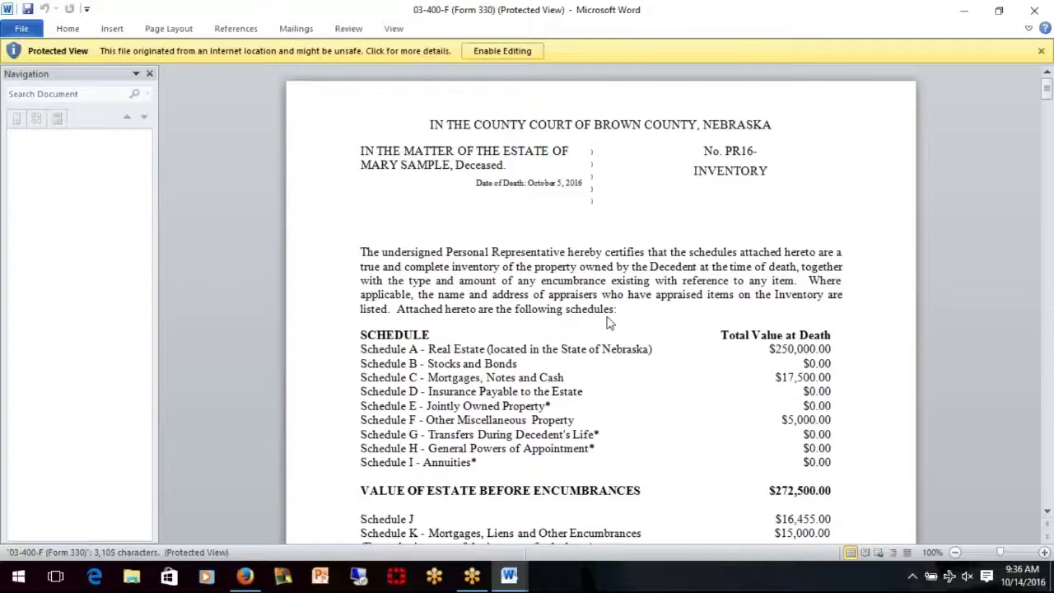
# - Look through the assembled inventory document, examining its schedule totals, personal representative block and attached schedules
pyautogui.scroll(-5, 610, 323)
pyautogui.scroll(-15, 650, 424)
pyautogui.scroll(-9, 634, 408)
pyautogui.scroll(18, 649, 407)
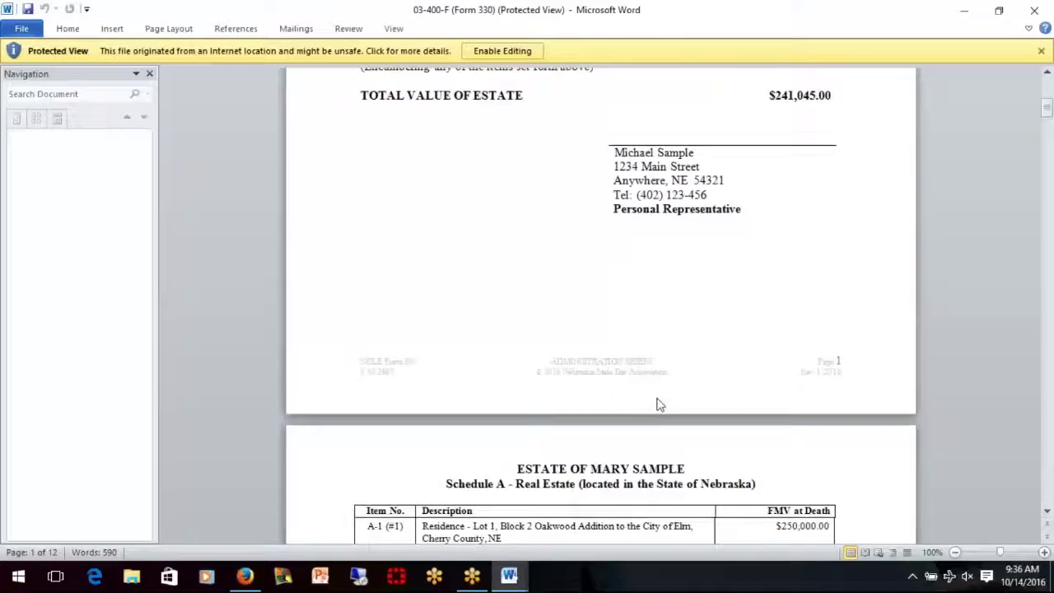
pyautogui.scroll(10, 658, 404)
pyautogui.scroll(1, 760, 301)
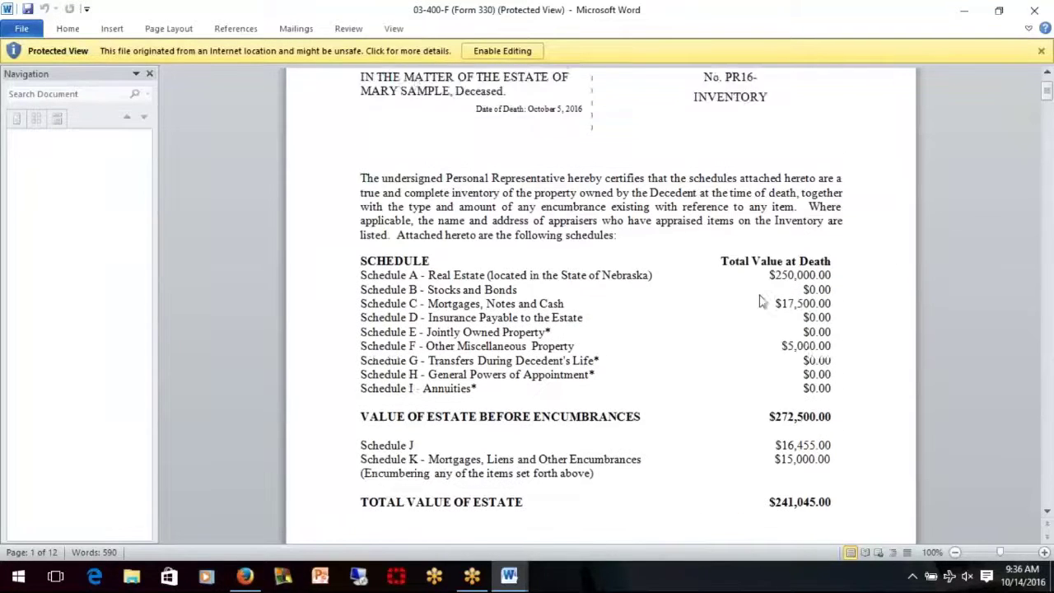
pyautogui.scroll(2, 761, 302)
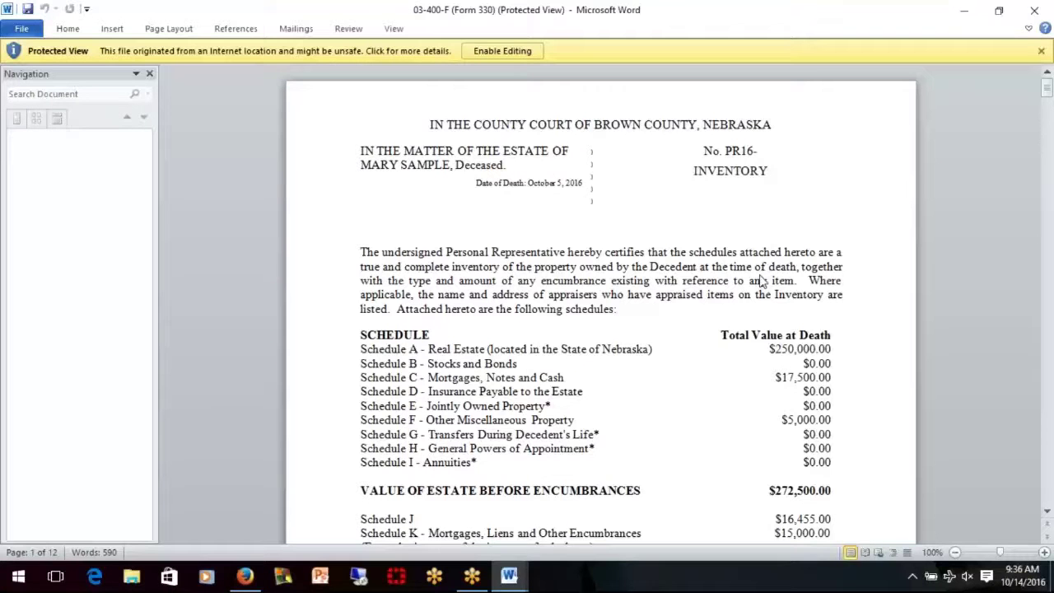
# - Leave the assembled Word inventory and return to the Form 330 interview from the browser's assembly-completed page
pyautogui.click(965, 18)
pyautogui.click(965, 16)
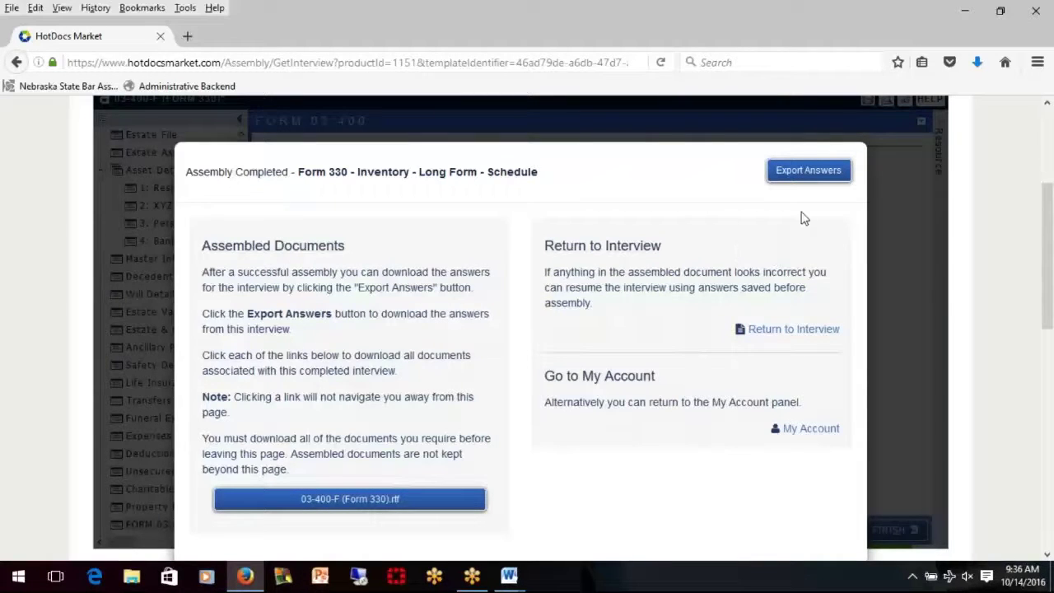
pyautogui.click(791, 331)
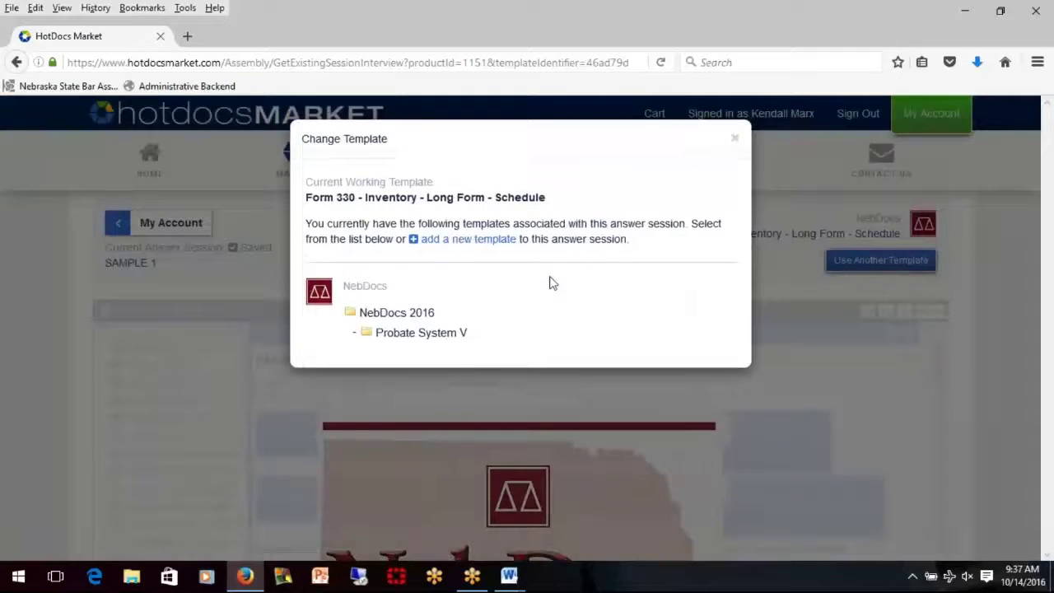
# - Add 05.101 Inheritance Tax Worksheet Form 500 from NebDocs Probate System V, 05. Nebraska Tax, 05.1 Inheritance Tax, to the answer session
pyautogui.click(479, 245)
pyautogui.scroll(-5, 506, 360)
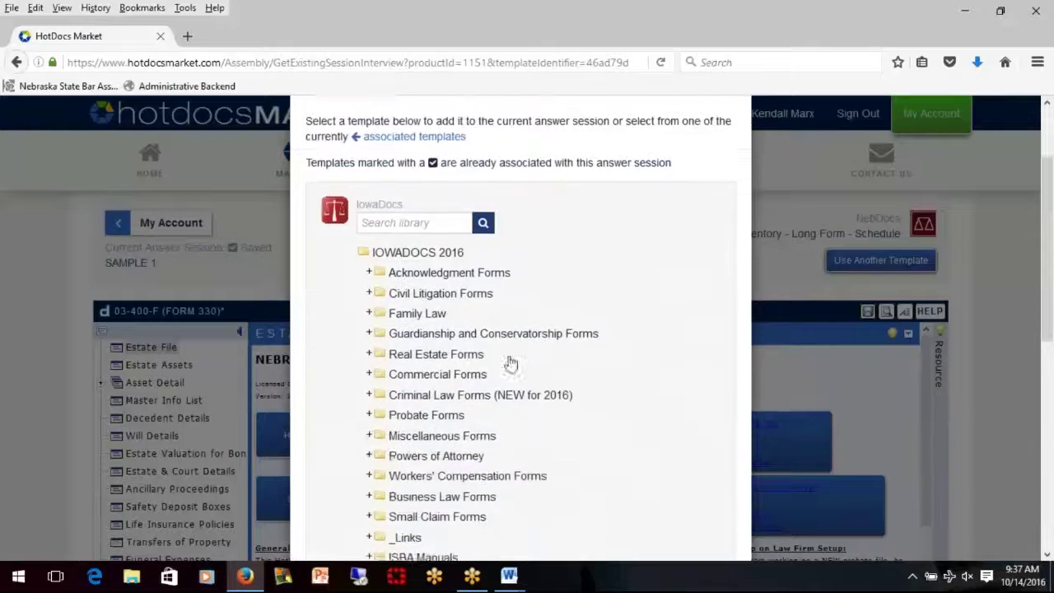
pyautogui.scroll(-4, 513, 404)
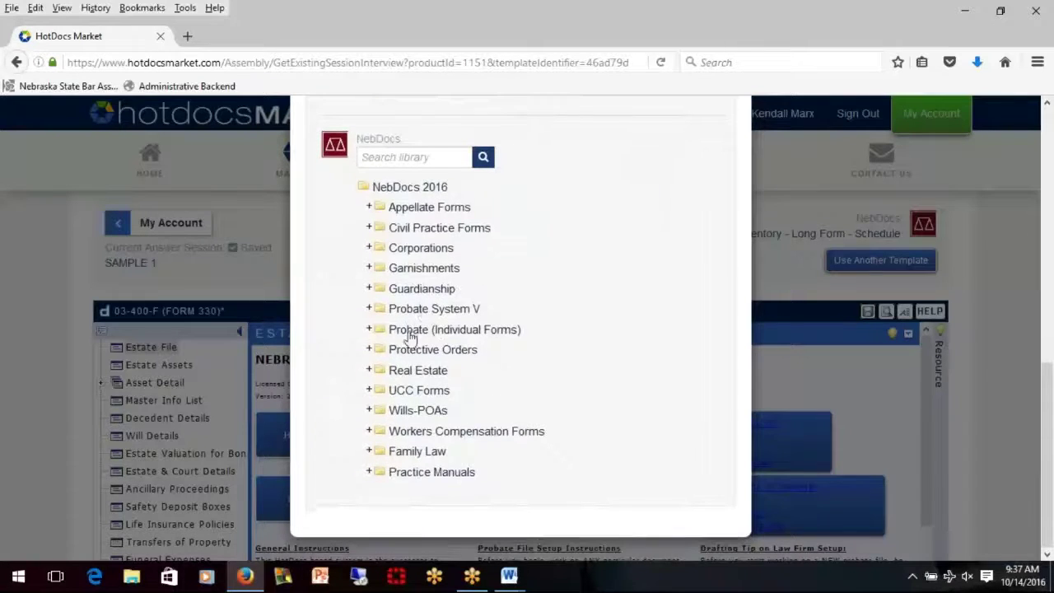
pyautogui.click(427, 311)
pyautogui.scroll(-3, 612, 294)
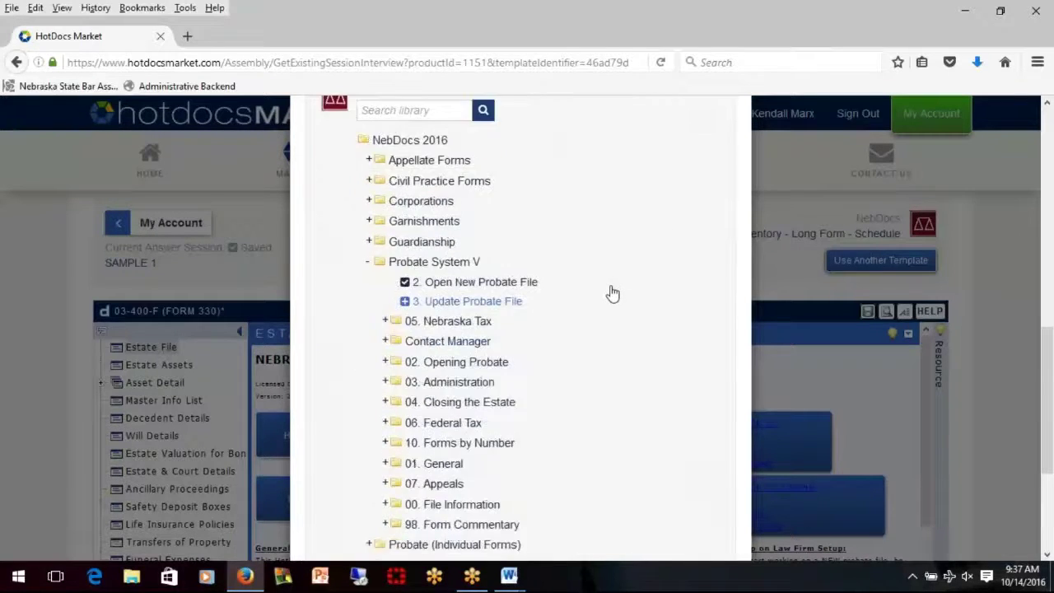
pyautogui.click(458, 258)
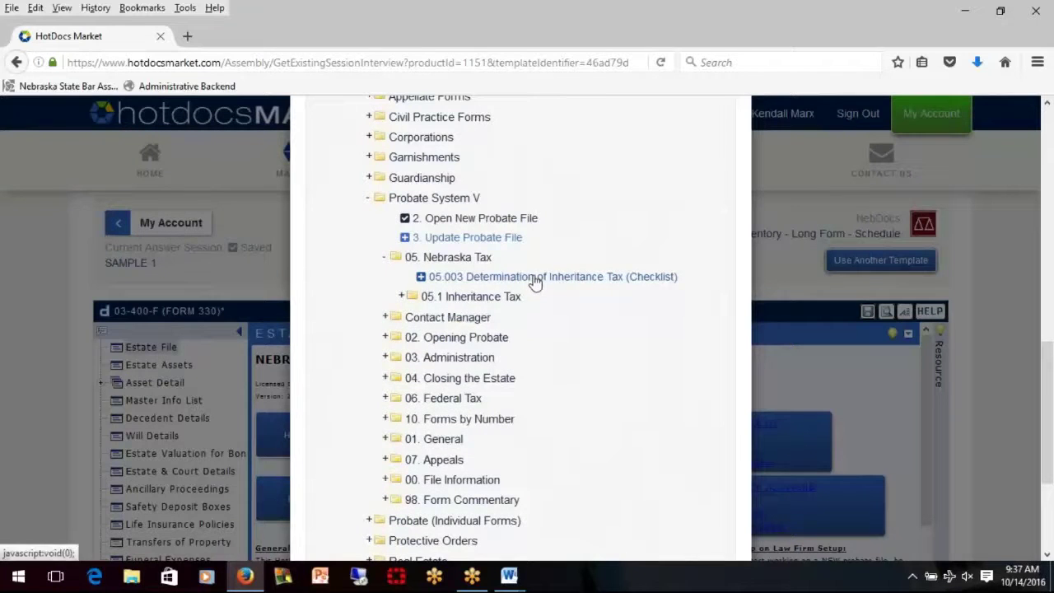
pyautogui.click(473, 299)
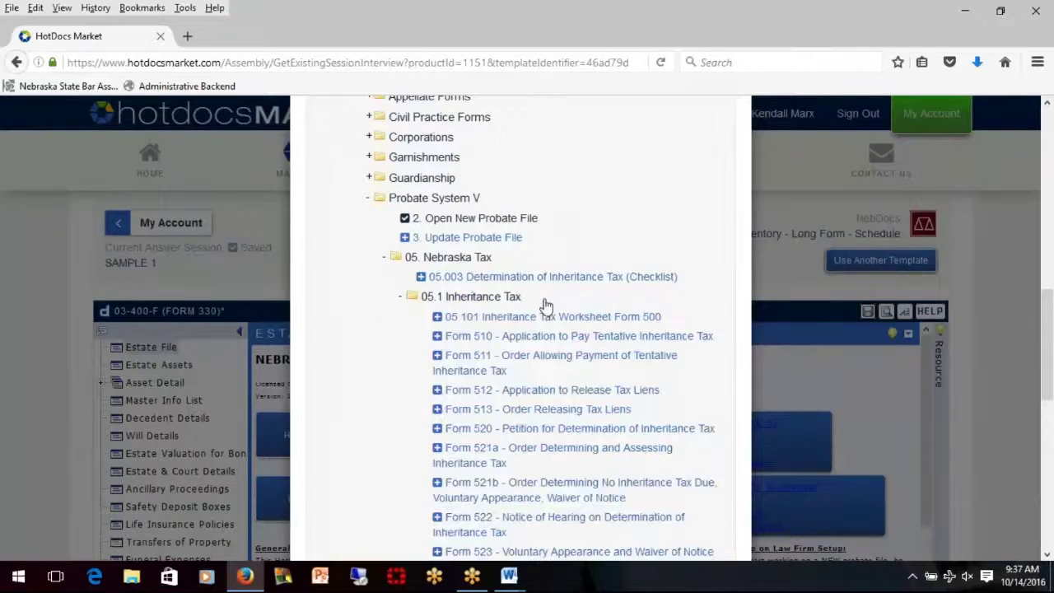
pyautogui.scroll(-1, 560, 324)
pyautogui.scroll(-2, 461, 247)
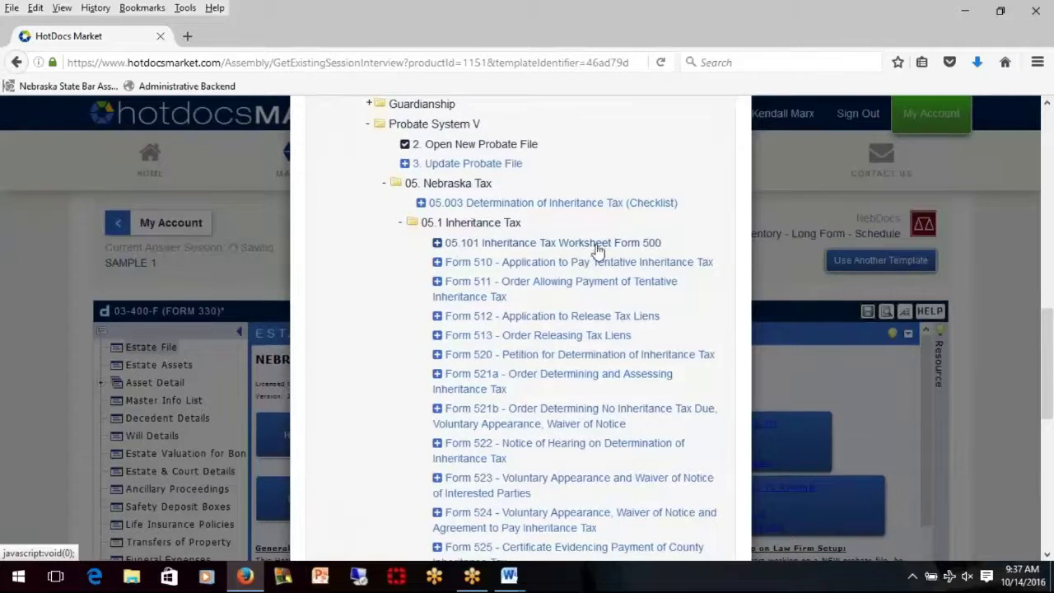
pyautogui.click(500, 244)
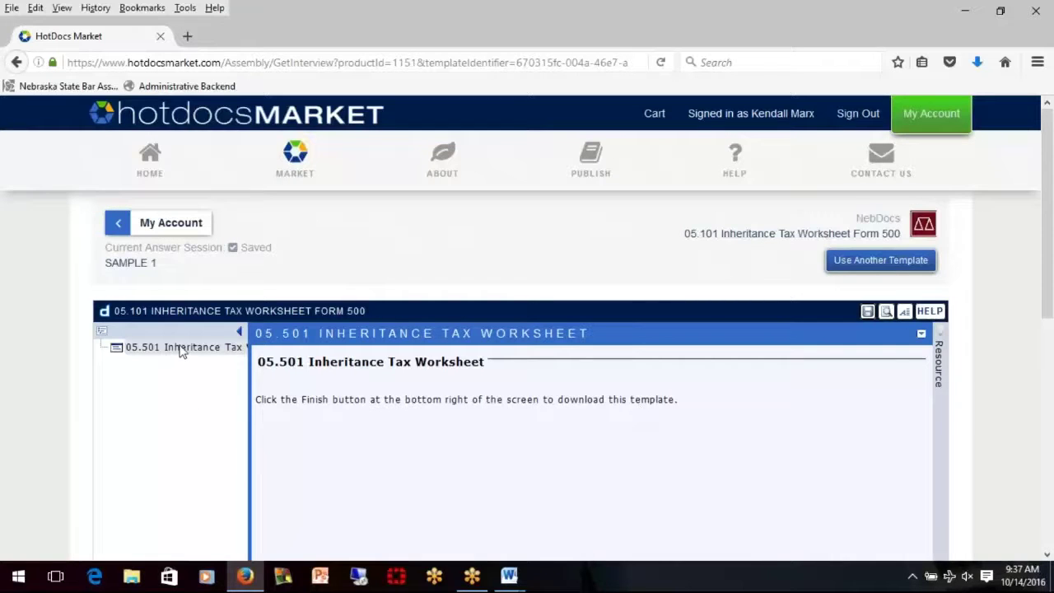
# - Finish the Inheritance Tax Worksheet interview, open its PDF in Adobe Reader, and accept the default PDF application prompt
pyautogui.scroll(-5, 577, 375)
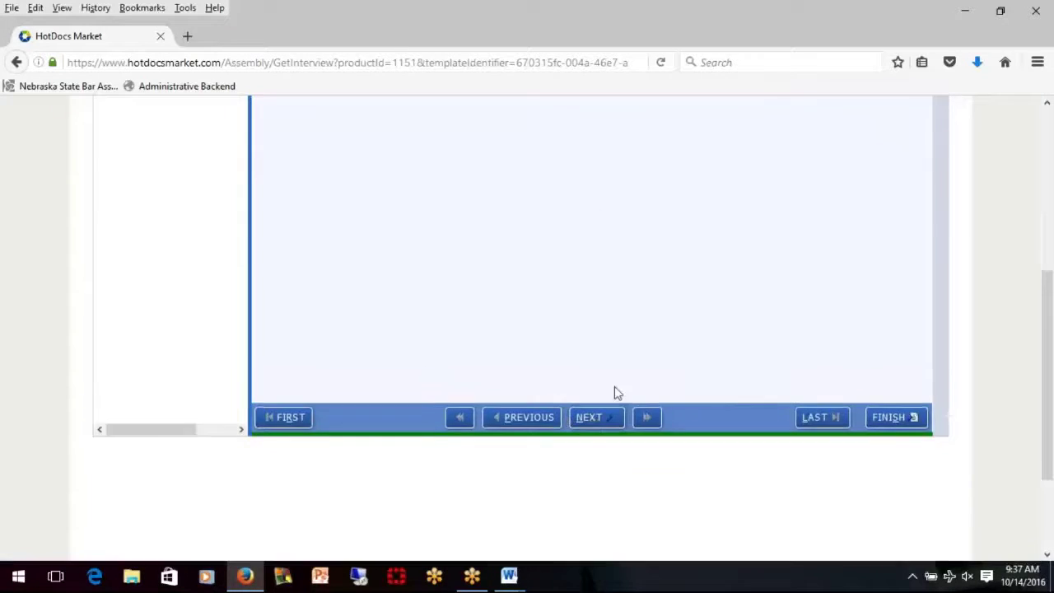
pyautogui.scroll(4, 617, 392)
pyautogui.scroll(-4, 706, 494)
pyautogui.click(895, 392)
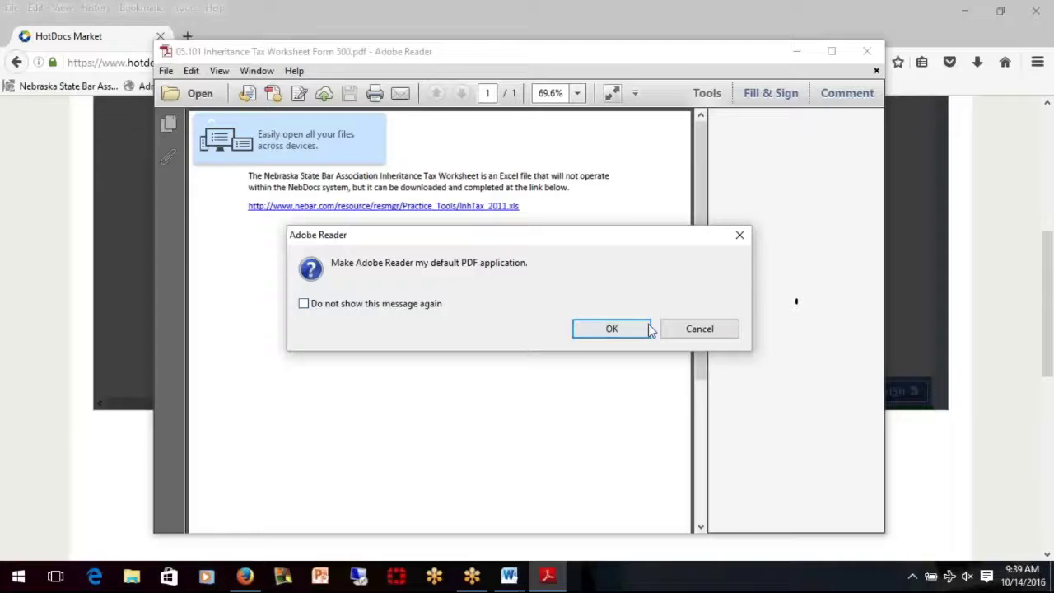
pyautogui.click(609, 329)
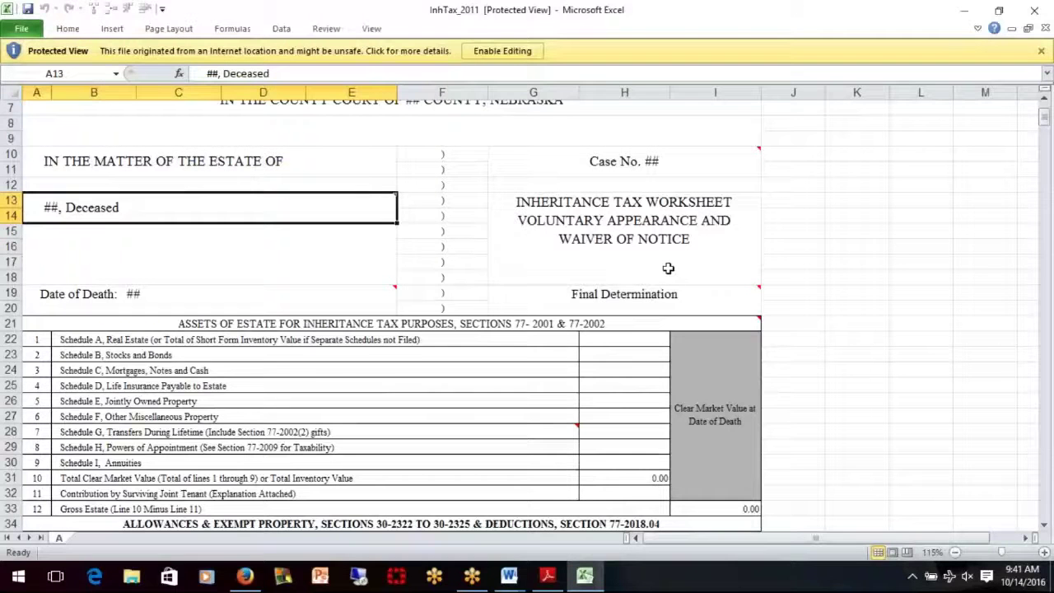
# - Enable editing of the InhTax_2011 workbook in Excel, with the Schedule A, Real Estate amount cell selected
pyautogui.click(625, 341)
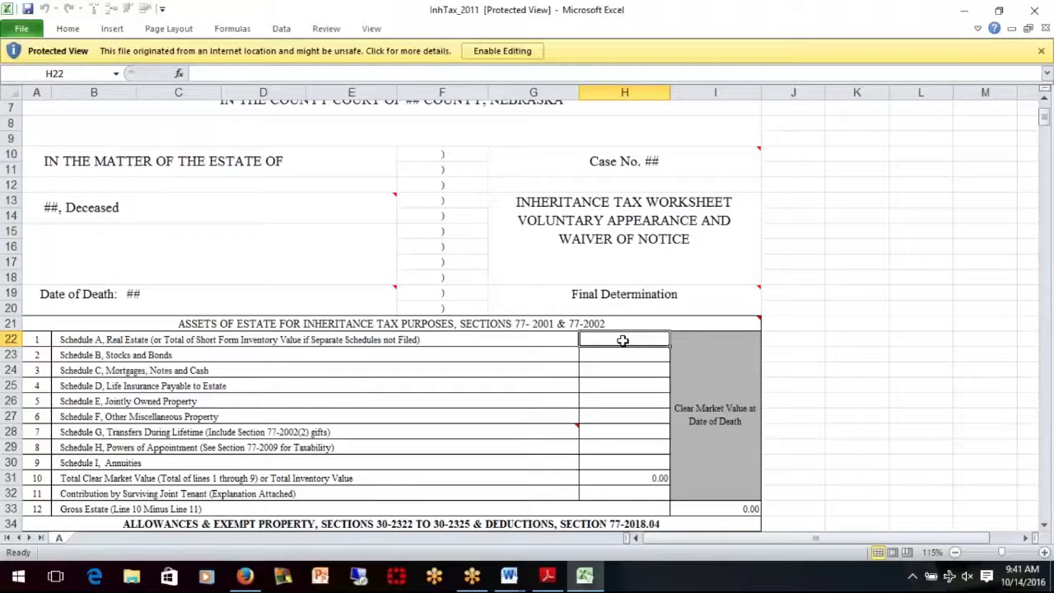
pyautogui.click(606, 355)
pyautogui.click(623, 341)
pyautogui.press('Return')
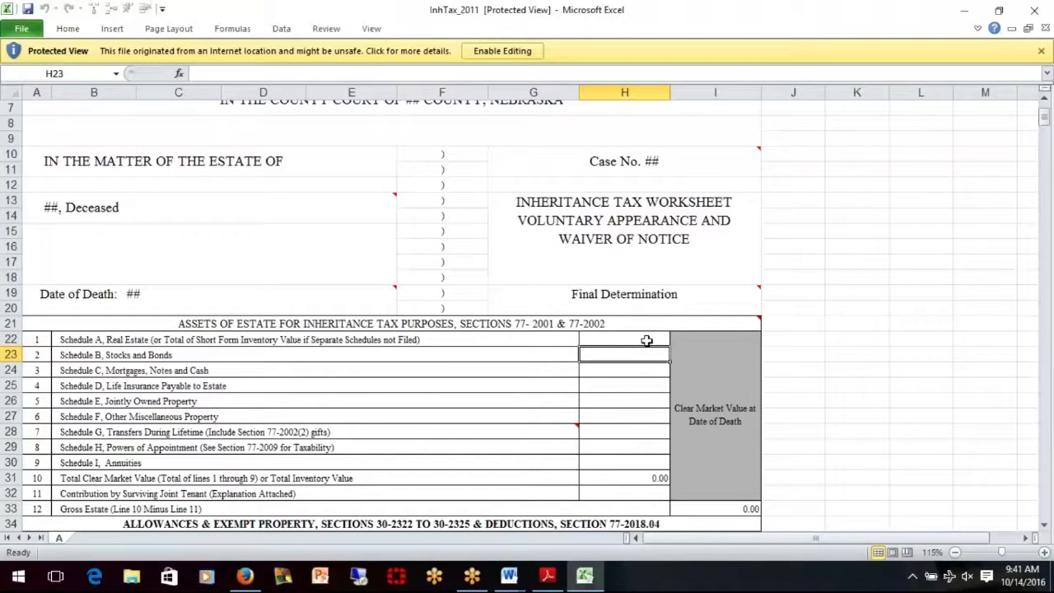
pyautogui.click(647, 340)
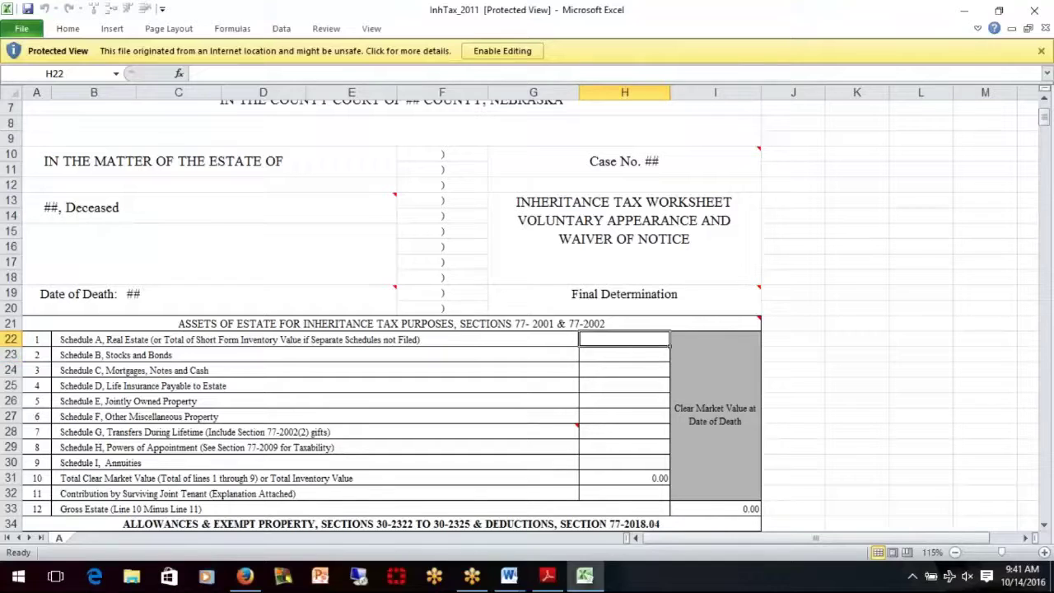
pyautogui.click(637, 357)
pyautogui.click(633, 338)
pyautogui.click(519, 53)
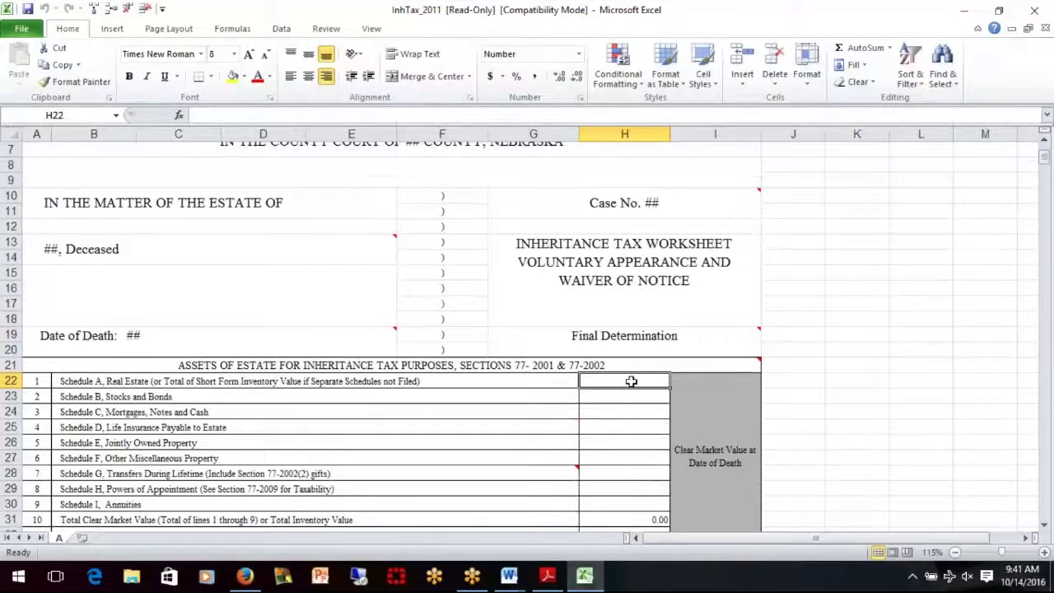
# - Enter 250000 for Schedule A, Real Estate and 5000 for Schedule C, Mortgages, Notes and Cash
pyautogui.write('250000')
pyautogui.press('Return')
pyautogui.press('Return')
pyautogui.write('5000')
# - Enter 5000 as the amount for Schedule I, Annuities, leaving Schedule H blank
pyautogui.click(668, 489)
pyautogui.write('5,000.00')
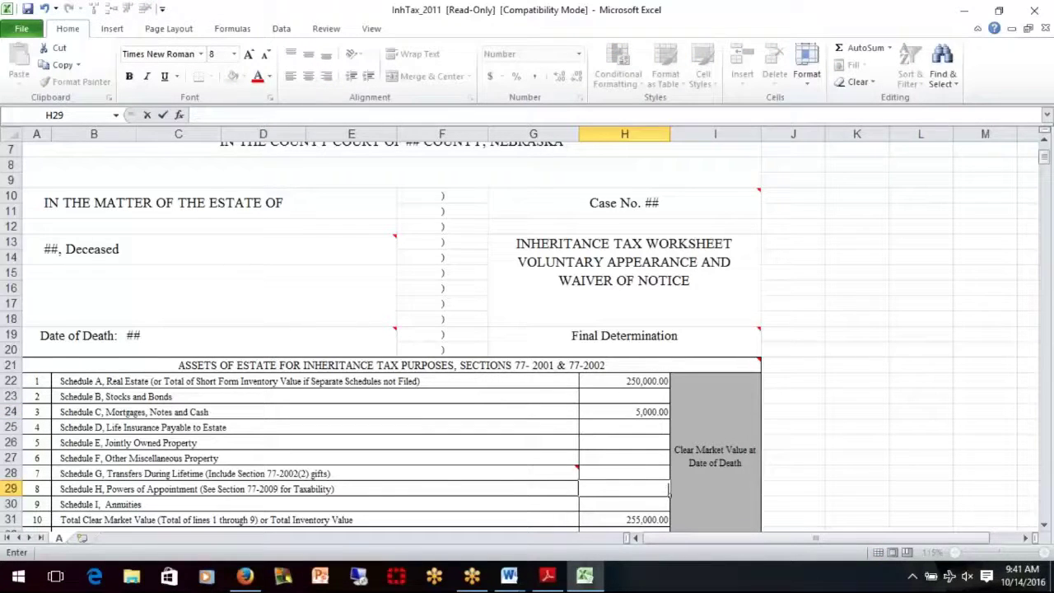
pyautogui.click(674, 489)
pyautogui.click(646, 503)
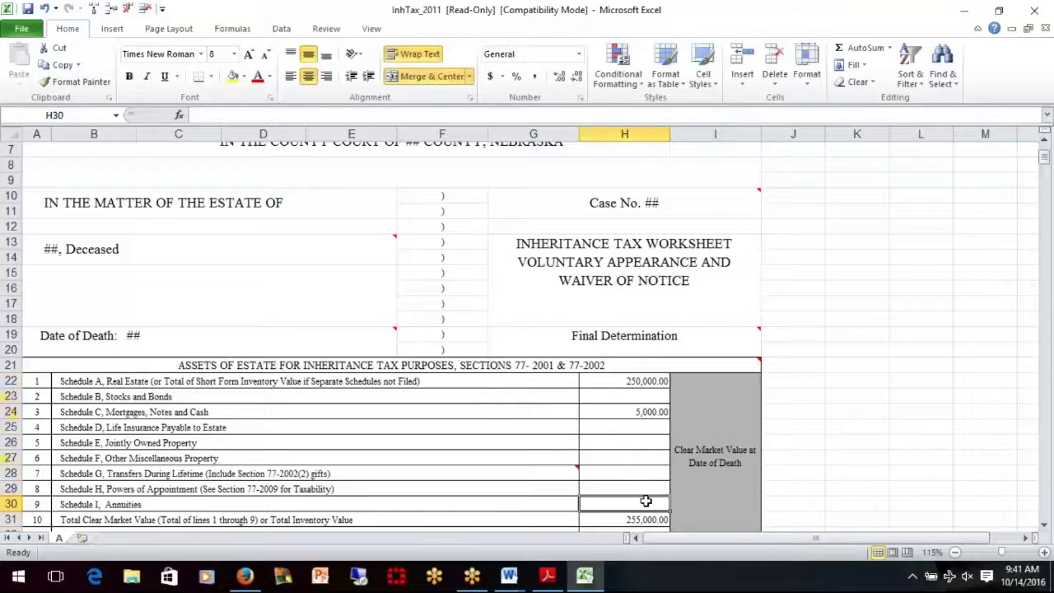
pyautogui.write('5000')
pyautogui.click(643, 504)
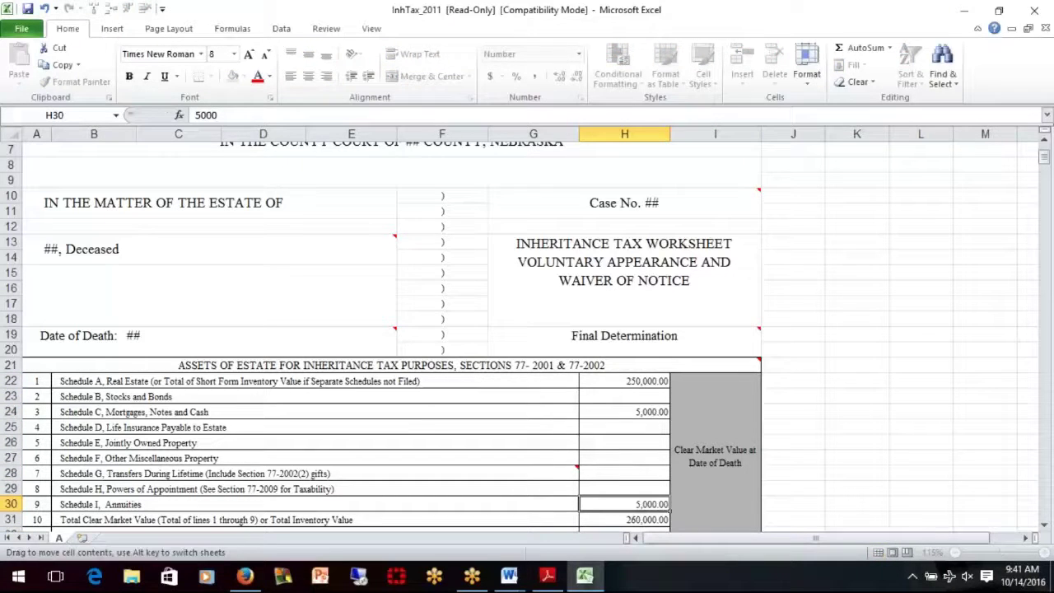
# - Enter 12,500 as the Exempt Property amount on line 14 of the allowances section
pyautogui.scroll(-5, 379, 416)
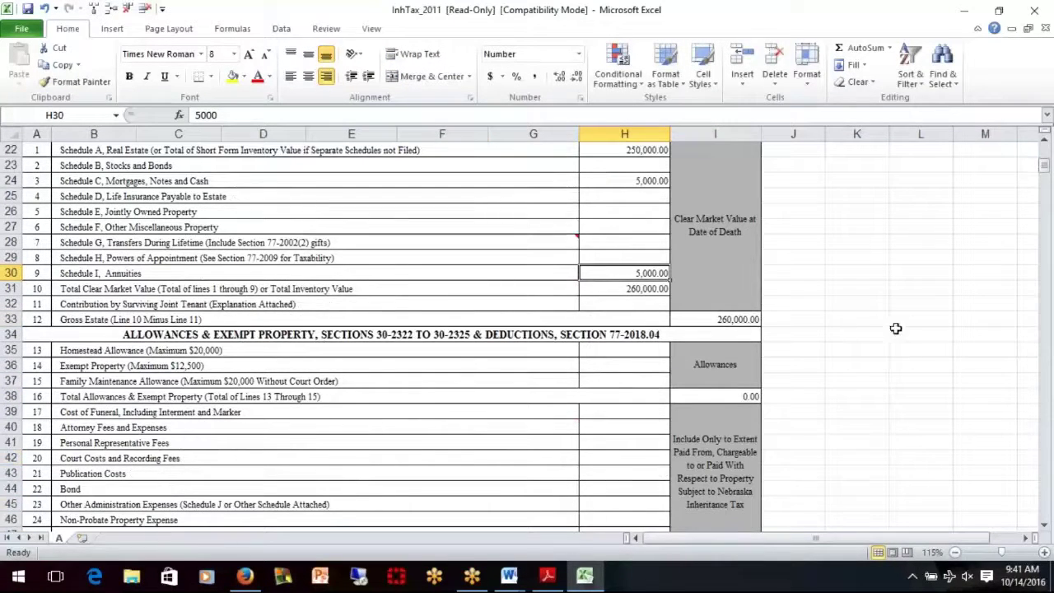
pyautogui.click(626, 365)
pyautogui.write('125200')
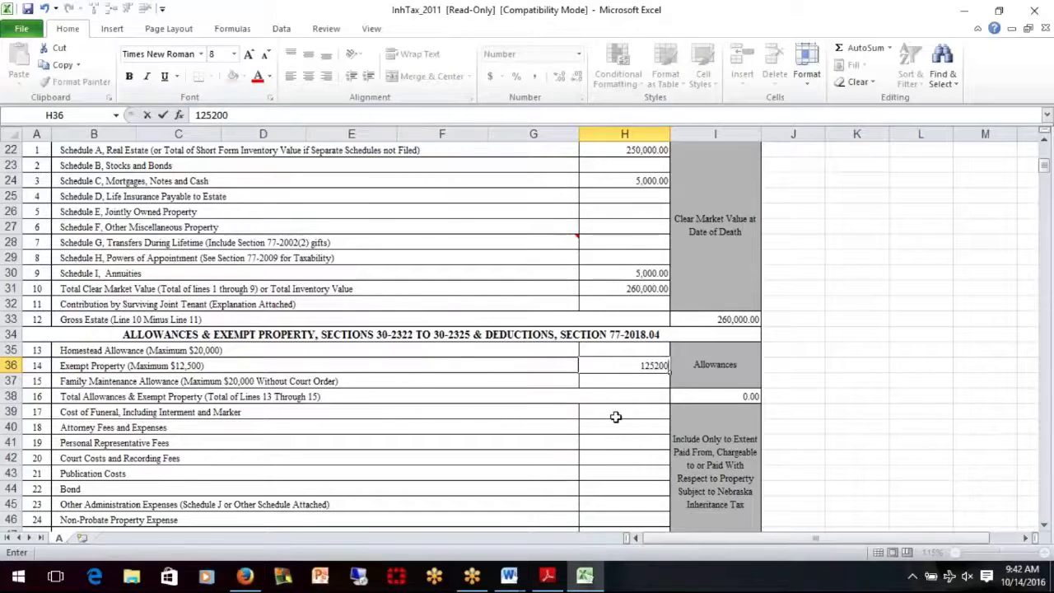
pyautogui.press('Return')
pyautogui.click(646, 366)
pyautogui.write('12,500')
pyautogui.press('Tab')
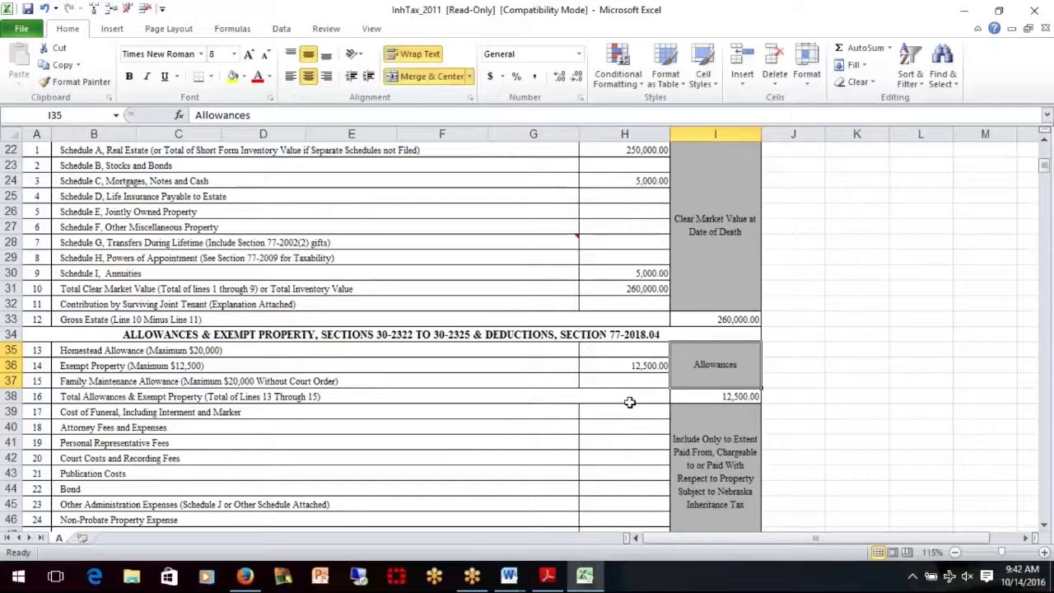
# - Select the line 17 Cost of Funeral amount cell and examine the worksheet's deductions and marital exemption lines
pyautogui.click(628, 411)
pyautogui.scroll(-1, 629, 420)
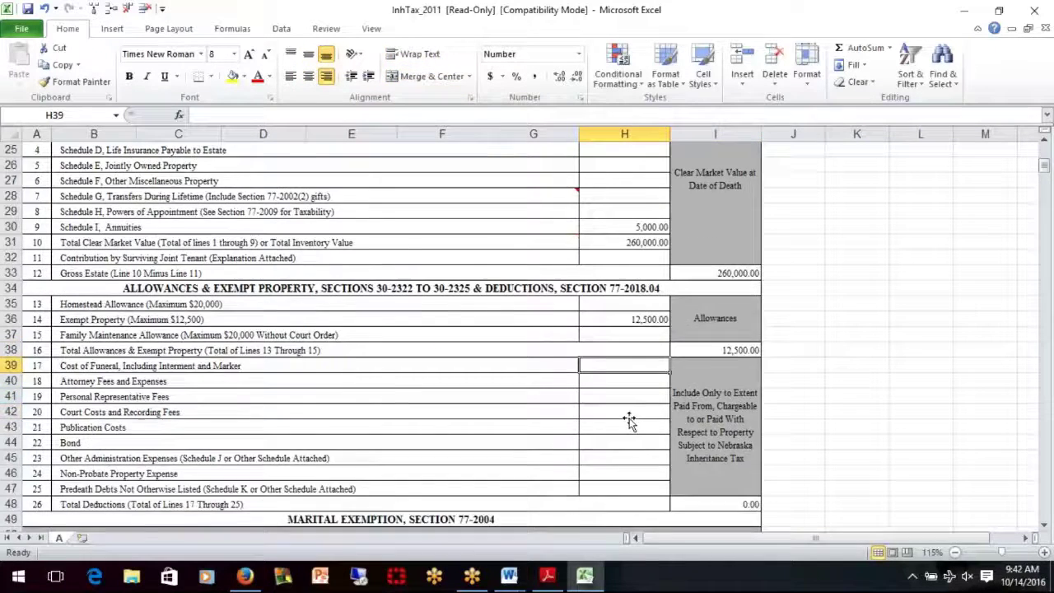
pyautogui.scroll(-2, 628, 416)
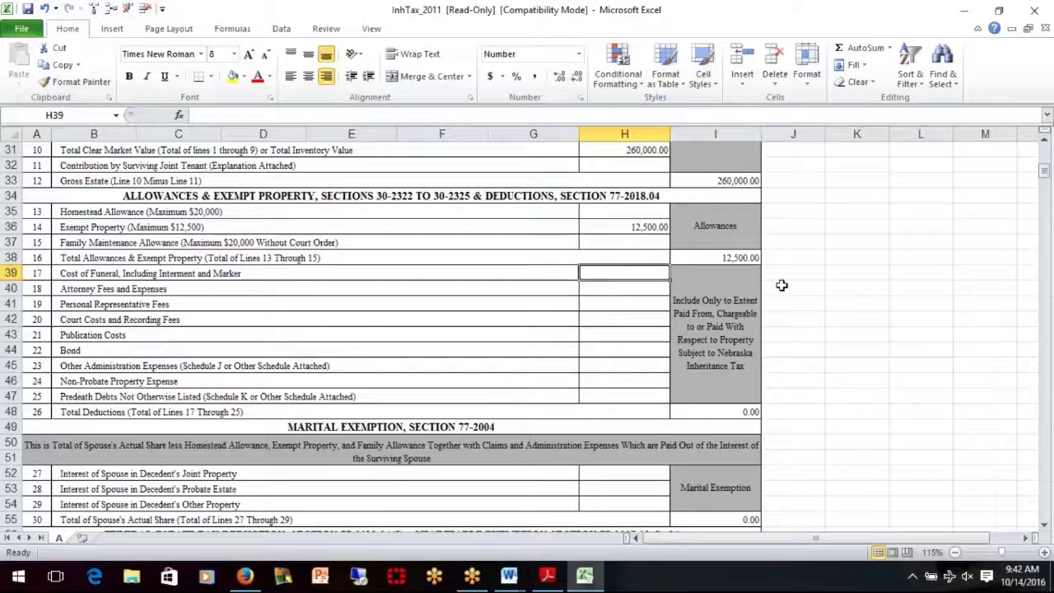
# - Switch to the Word inventory and examine Schedule J's funeral costs, administration expenses and other deductions with their tax worksheet line numbers
pyautogui.hotkey('alt', 'Tab')
pyautogui.scroll(-5, 558, 519)
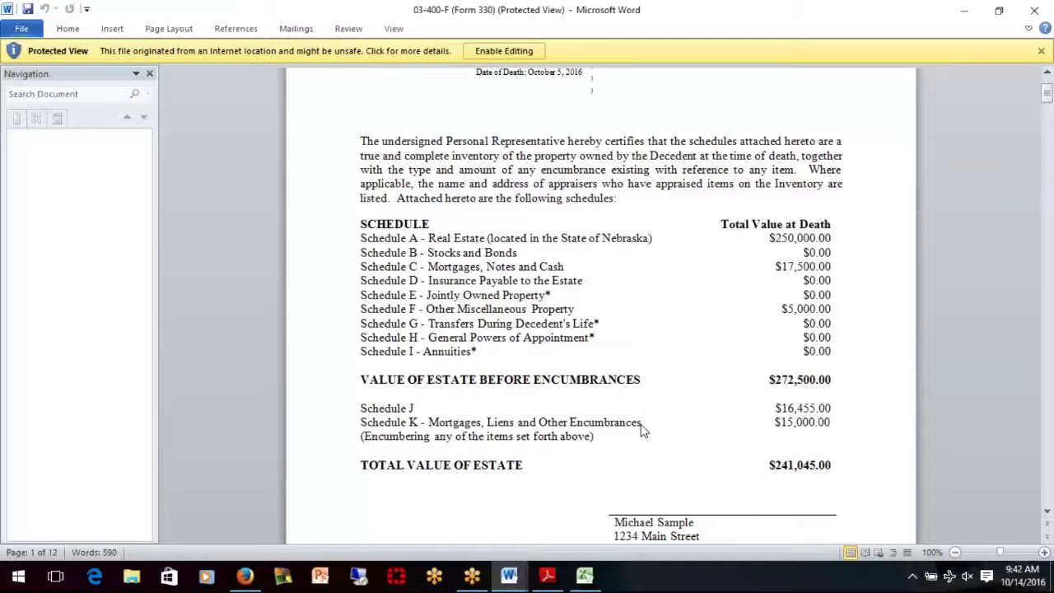
pyautogui.scroll(-6, 645, 424)
pyautogui.scroll(-3, 647, 410)
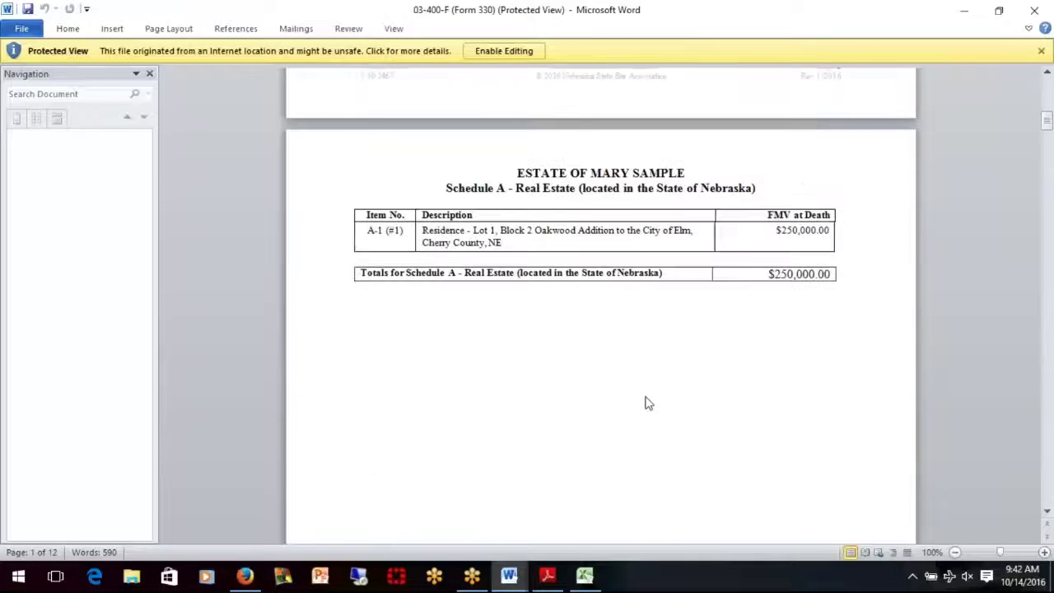
pyautogui.scroll(1, 469, 337)
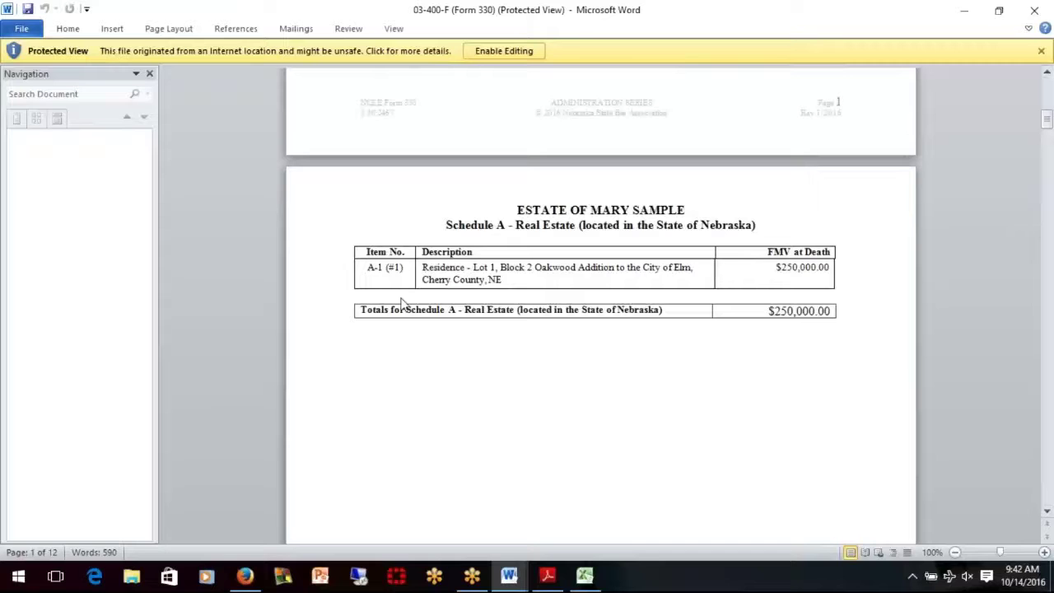
pyautogui.scroll(-2, 560, 346)
pyautogui.scroll(-13, 560, 337)
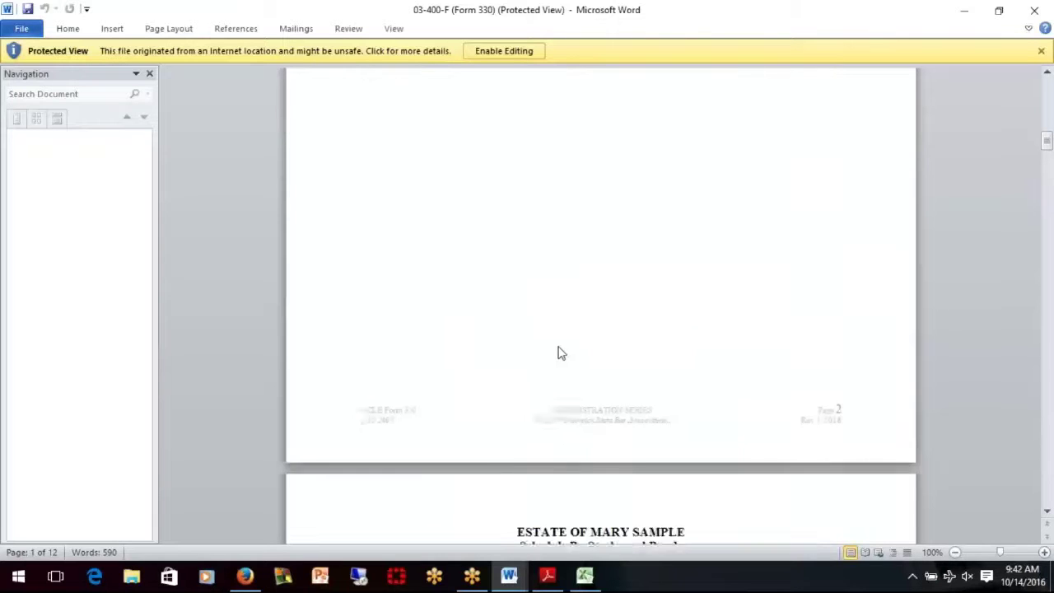
pyautogui.scroll(-20, 576, 351)
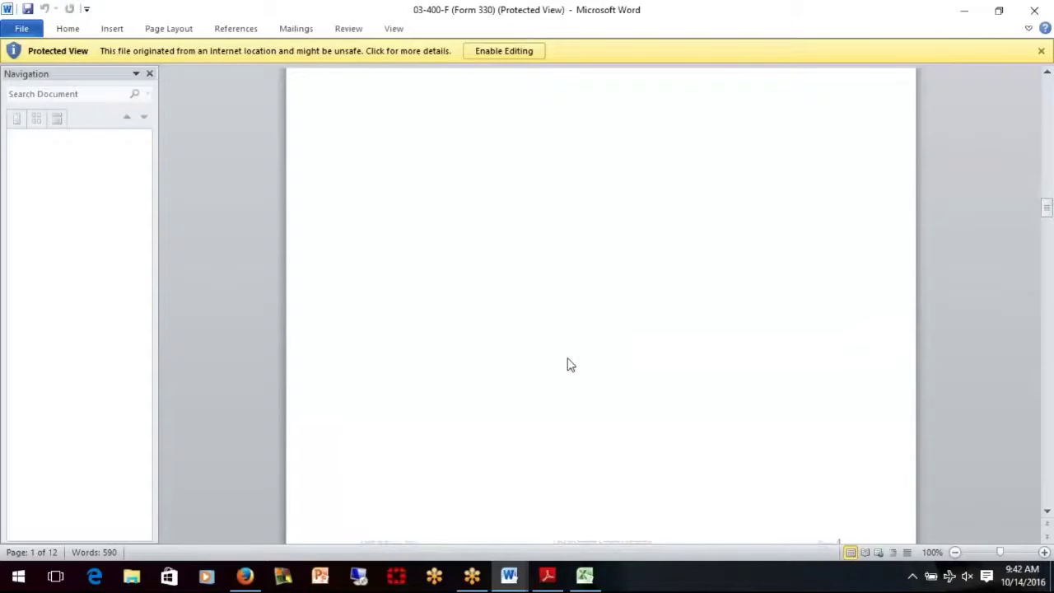
pyautogui.scroll(-20, 576, 381)
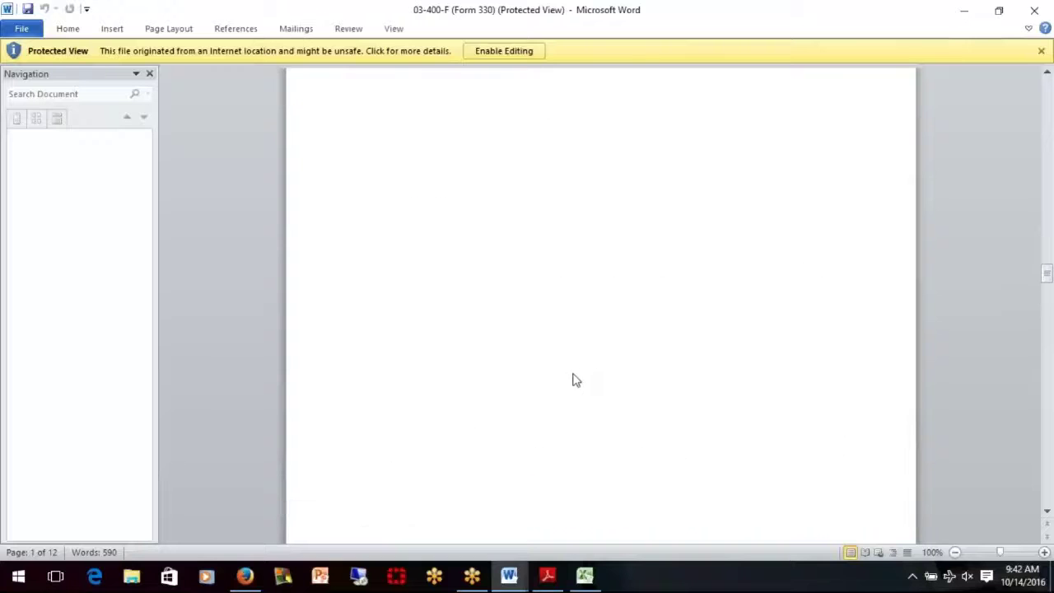
pyautogui.scroll(-20, 554, 387)
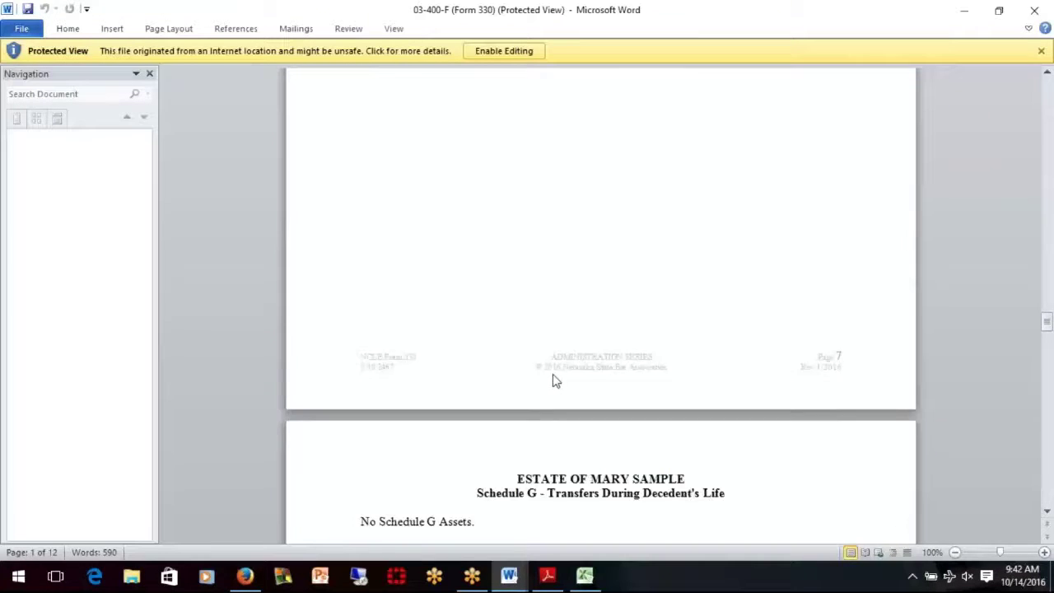
pyautogui.scroll(-20, 527, 346)
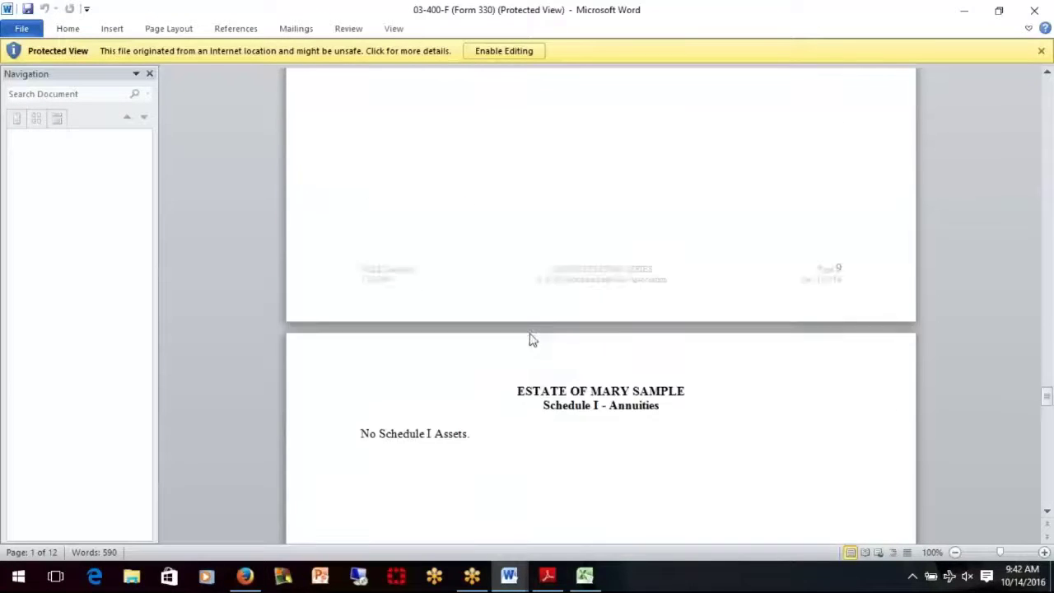
pyautogui.scroll(-3, 536, 349)
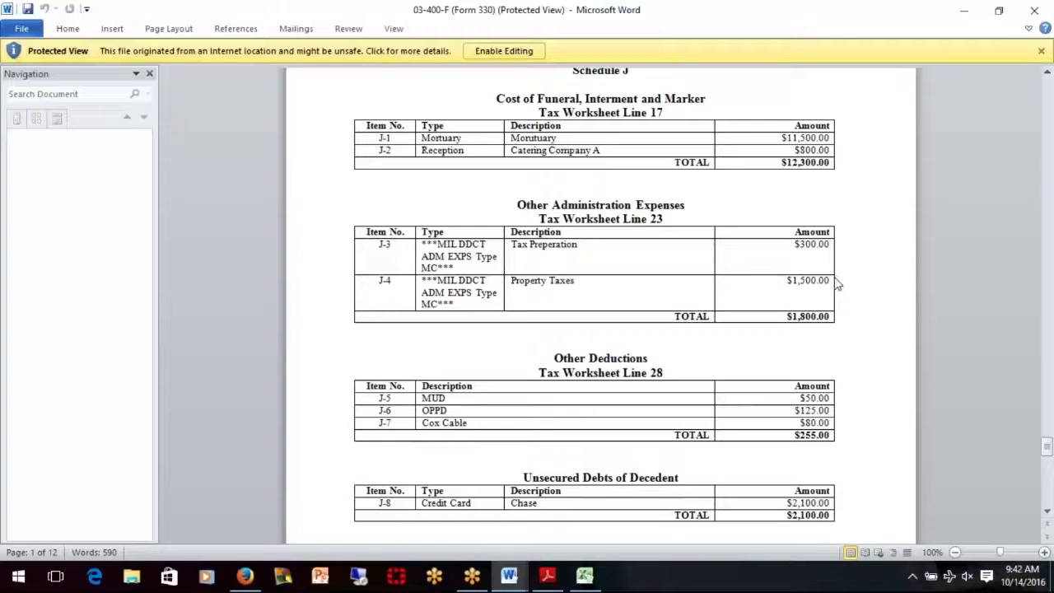
# - Switch back to the Excel tax worksheet and enter 65.00 as the Publication Costs amount on line 21
pyautogui.hotkey('alt', 'Tab')
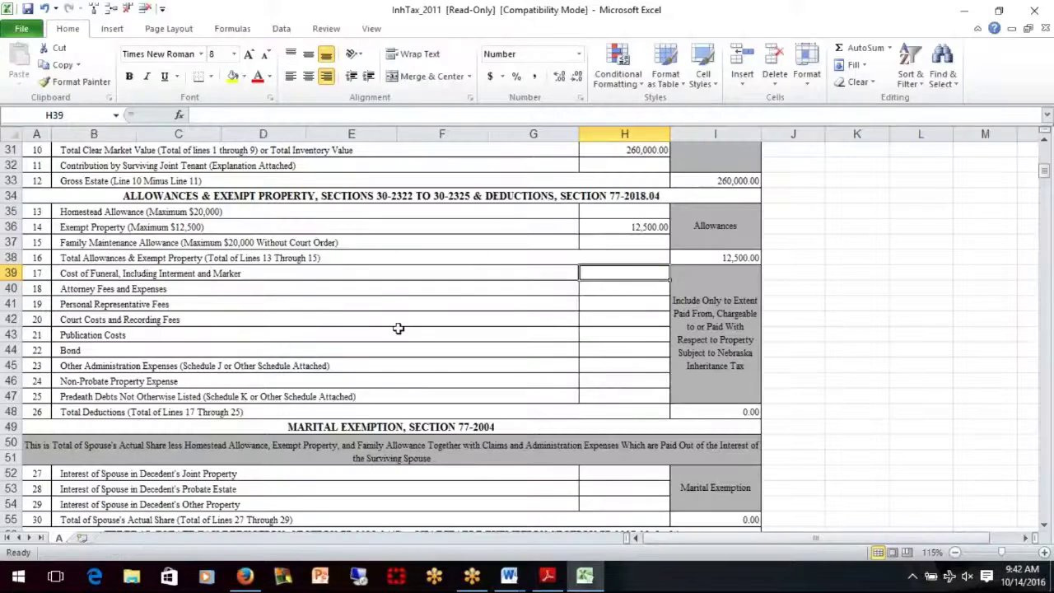
pyautogui.click(611, 304)
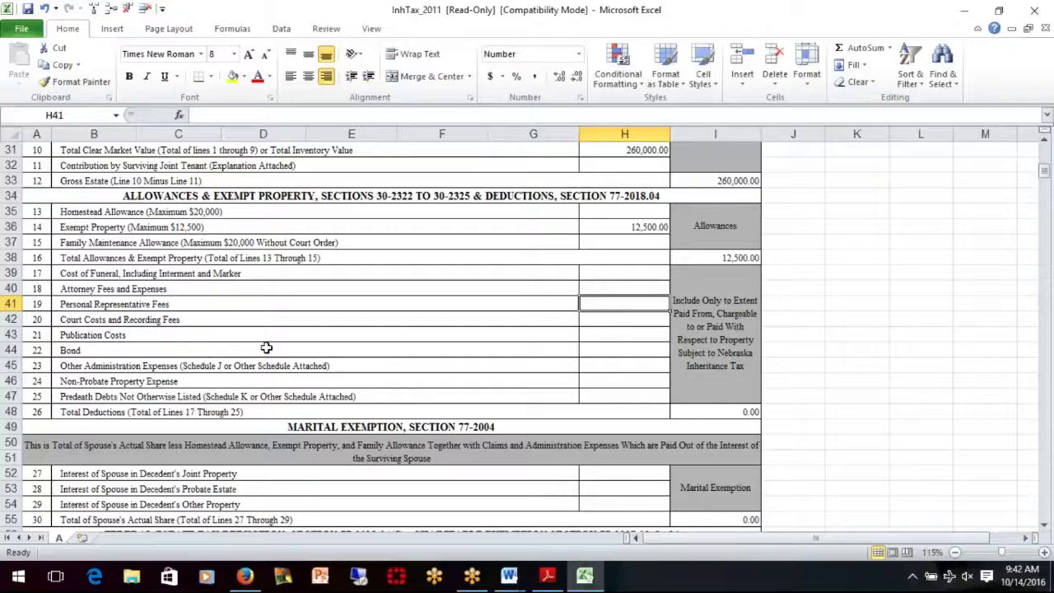
pyautogui.click(614, 337)
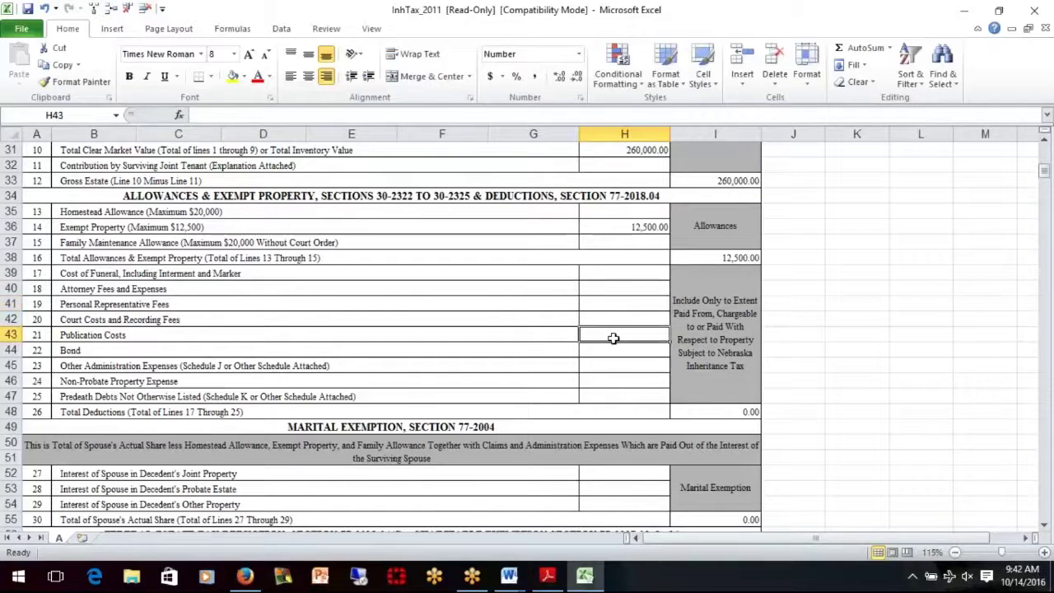
pyautogui.write('65.00')
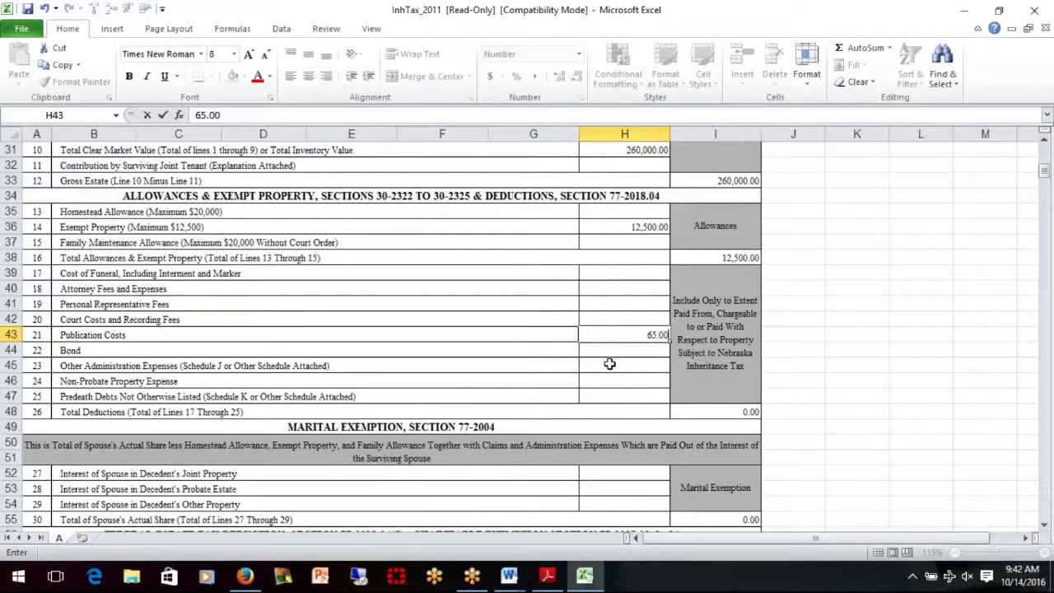
# - Enter 69.00 as the Court Costs and Recording Fees amount on line 20
pyautogui.click(641, 319)
pyautogui.write('45.')
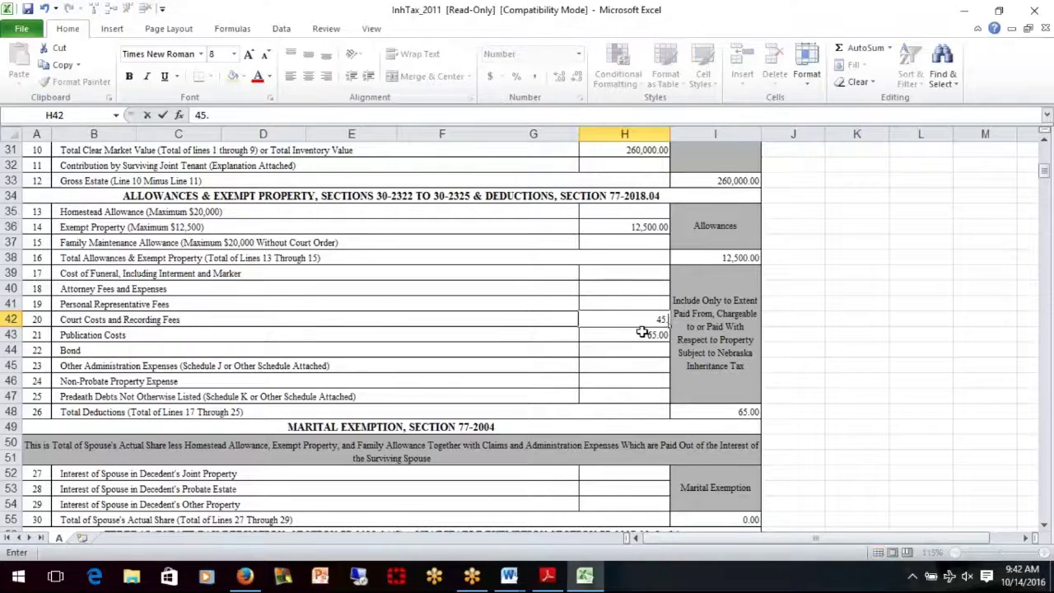
pyautogui.click(634, 325)
pyautogui.moveTo(645, 323); pyautogui.dragTo(696, 330)
pyautogui.write('69.00')
pyautogui.press('Return')
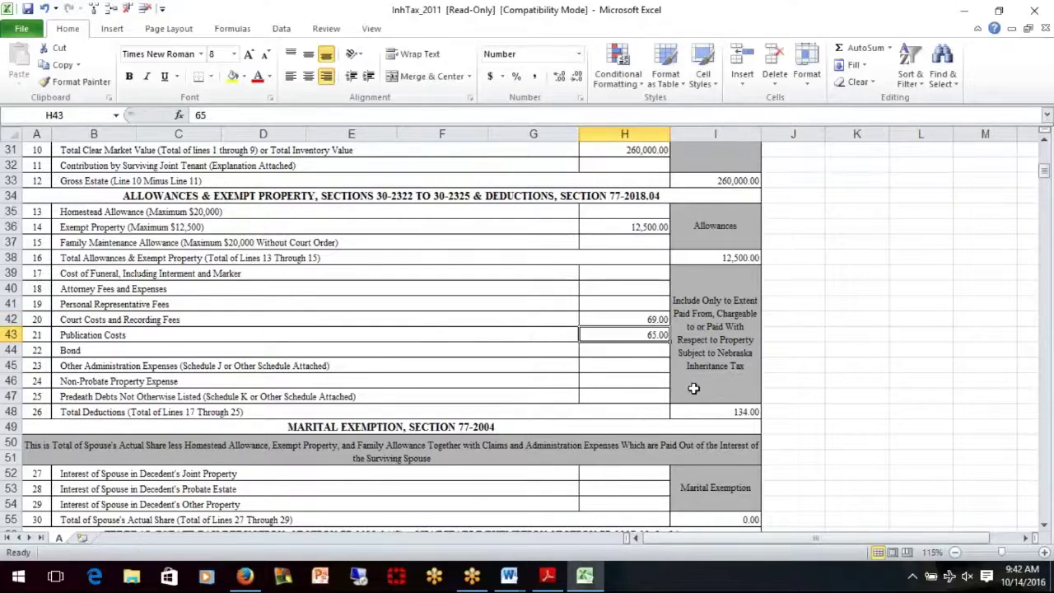
# - Examine the worksheet's marital exemption, net value and beneficiary tax computation sections, plus the case caption and asset schedules
pyautogui.scroll(-2, 600, 405)
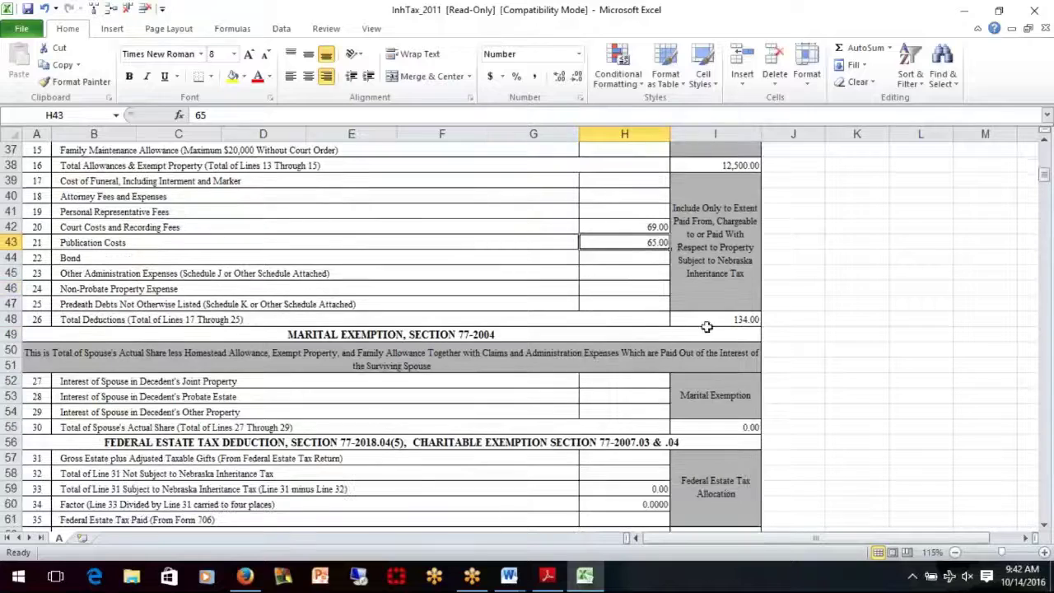
pyautogui.scroll(-9, 616, 293)
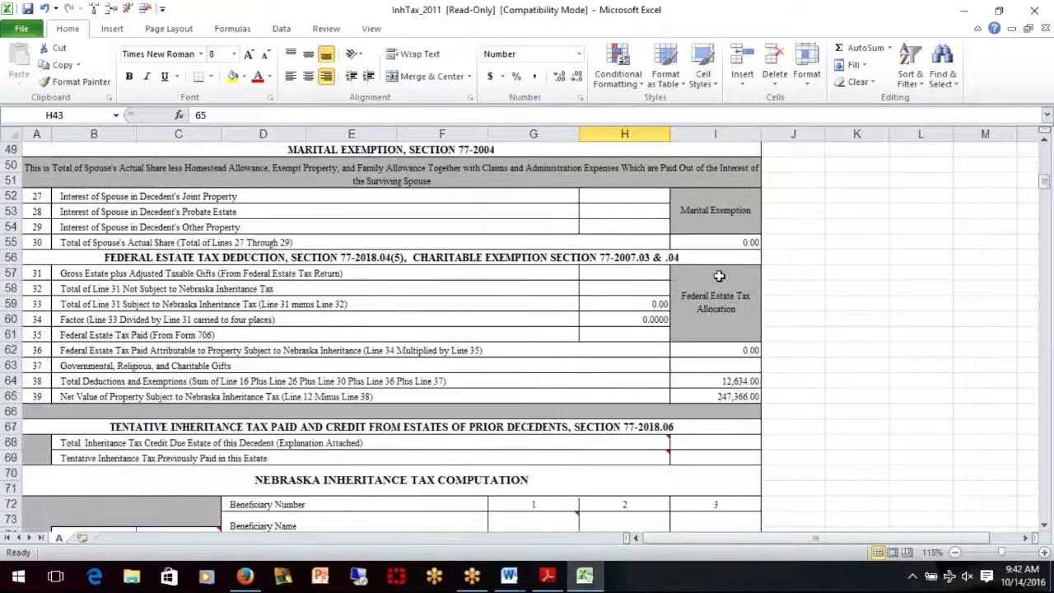
pyautogui.click(565, 291)
pyautogui.click(638, 290)
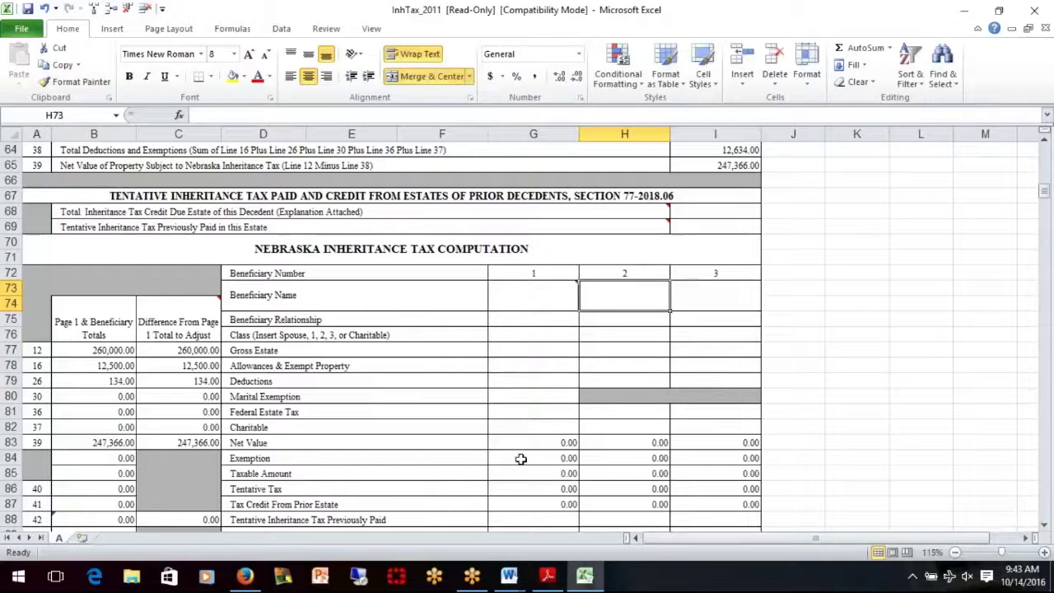
pyautogui.scroll(-5, 663, 383)
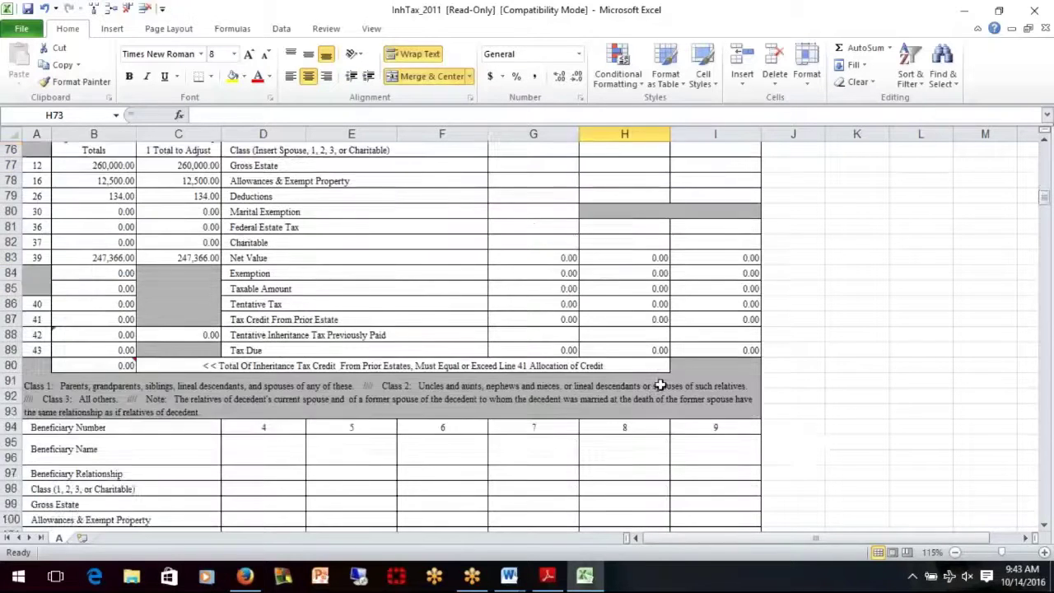
pyautogui.scroll(13, 663, 384)
pyautogui.scroll(13, 663, 387)
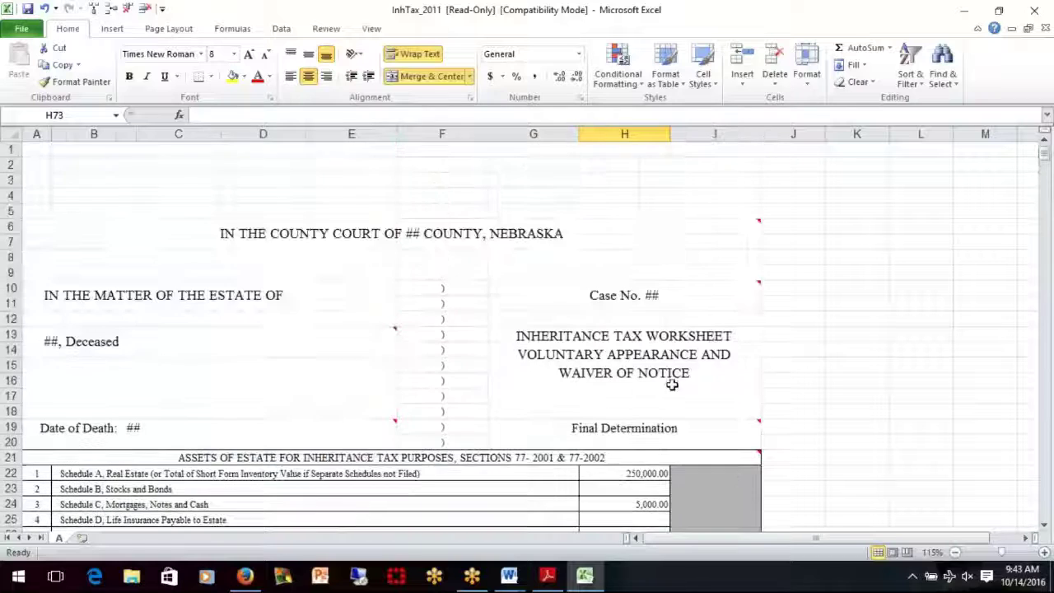
pyautogui.scroll(-2, 628, 385)
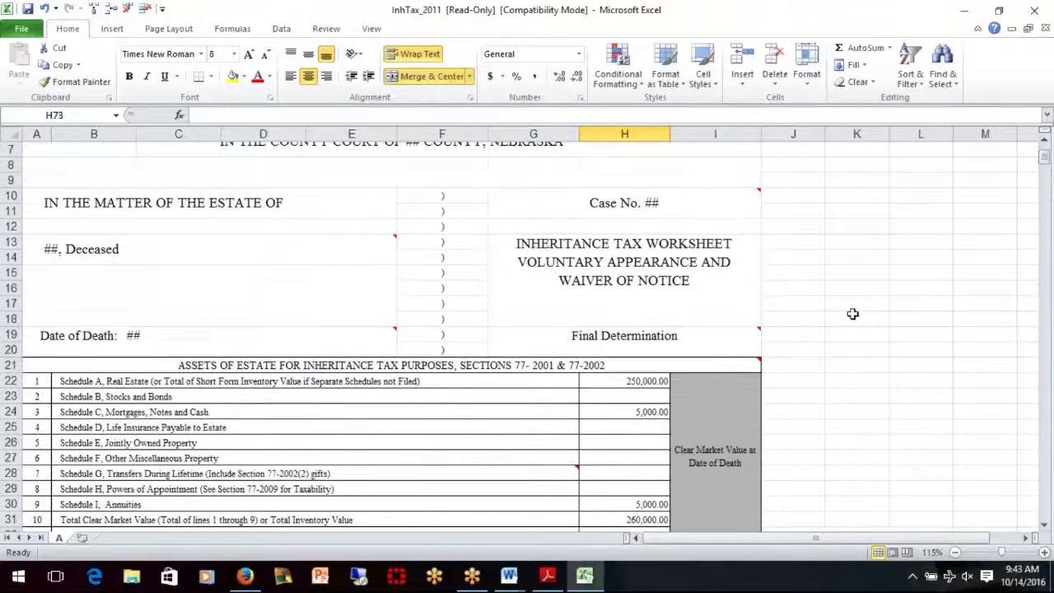
pyautogui.scroll(-2, 536, 353)
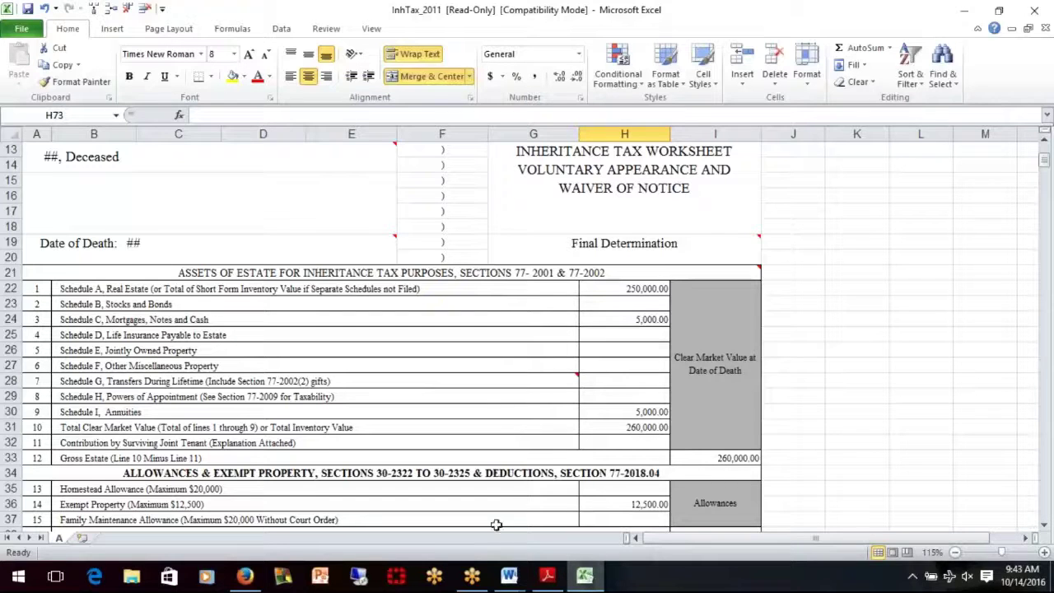
# - Switch to the HotDocs Market page in Firefox and return to the Inheritance Tax Worksheet Form 500 interview
pyautogui.click(550, 579)
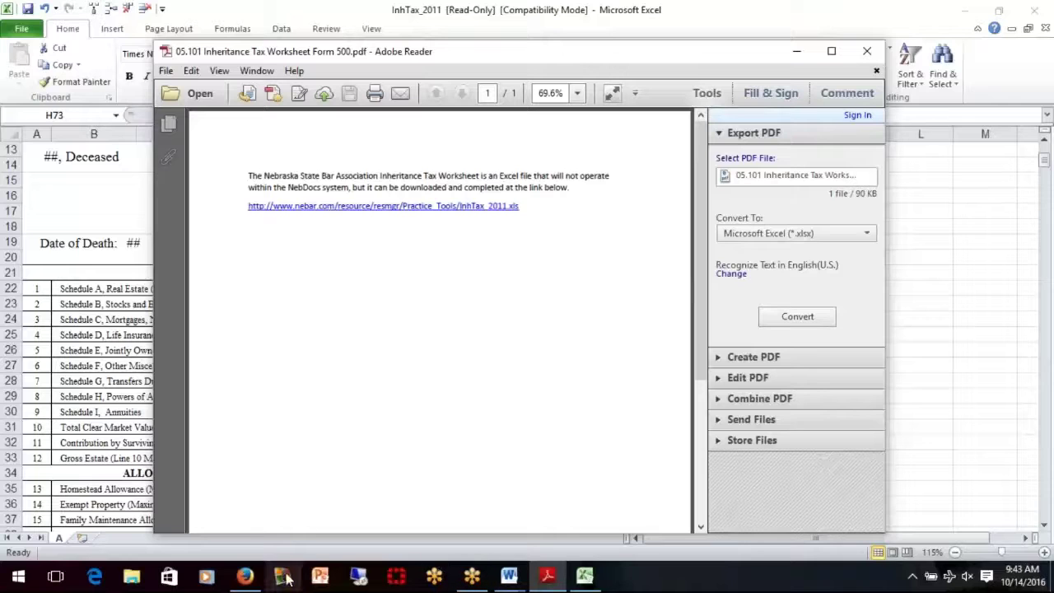
pyautogui.click(246, 575)
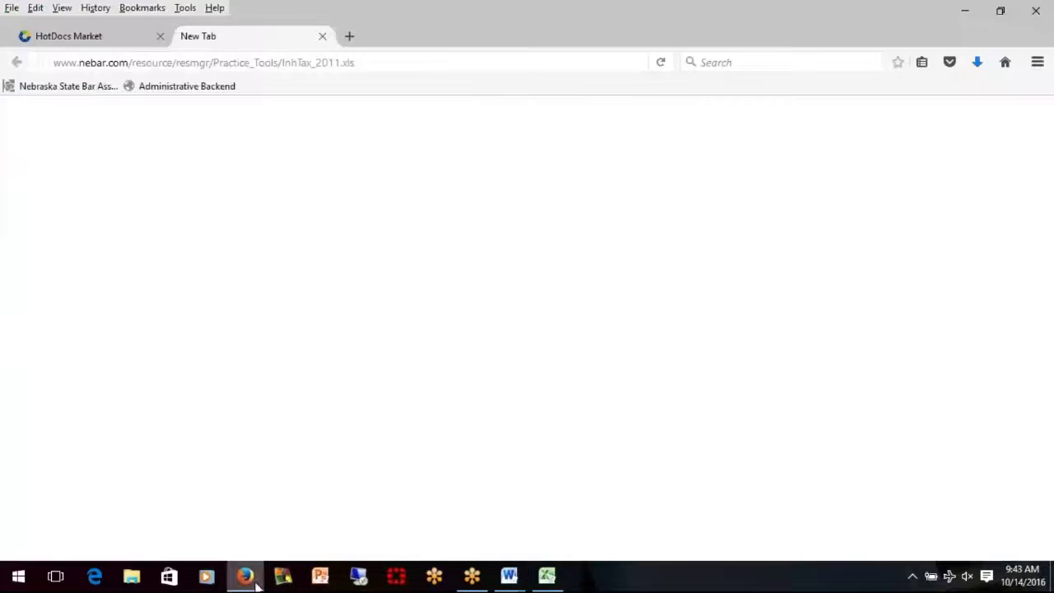
pyautogui.click(135, 34)
pyautogui.scroll(3, 753, 365)
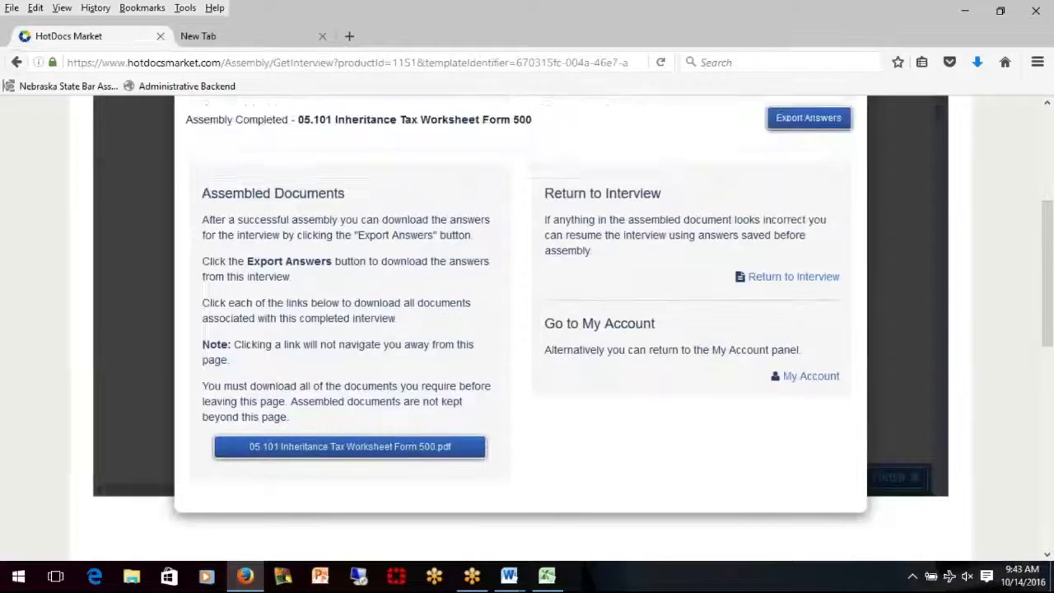
pyautogui.click(795, 370)
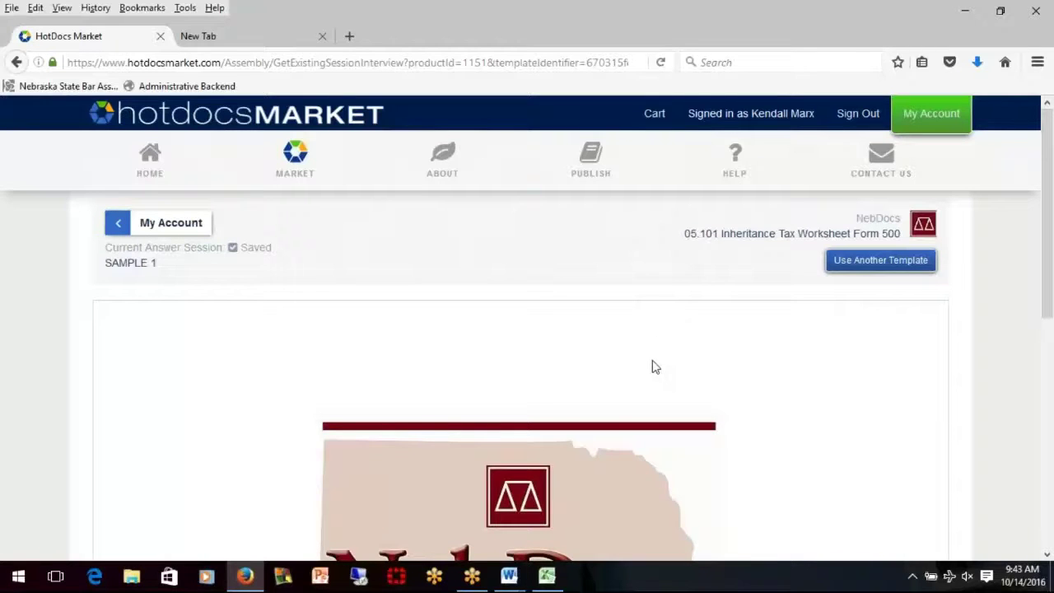
# - Leave the Form 500 interview and go back to the My Account page
pyautogui.scroll(-3, 657, 358)
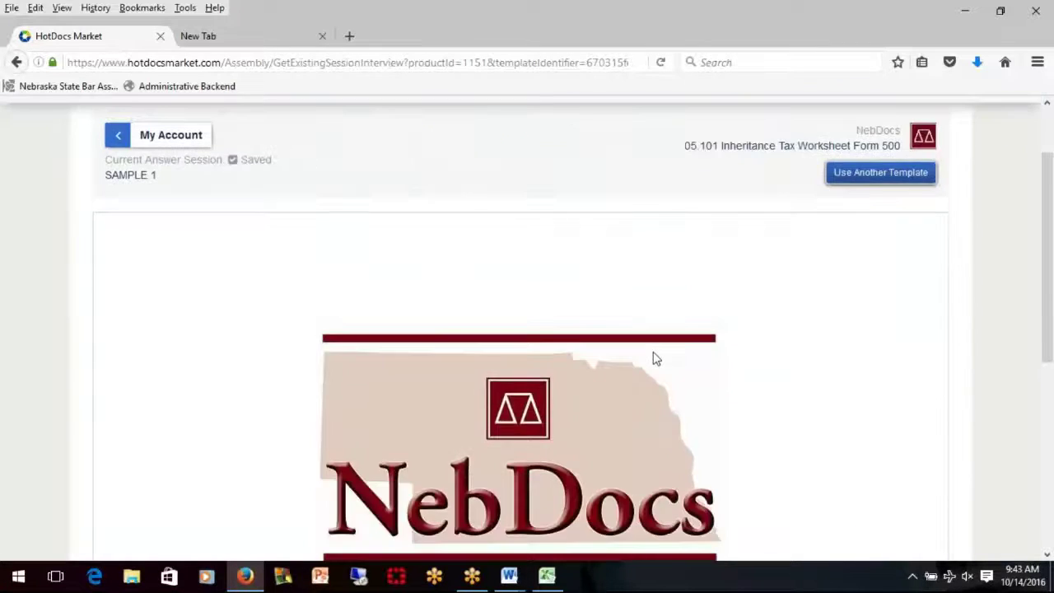
pyautogui.scroll(-1, 656, 360)
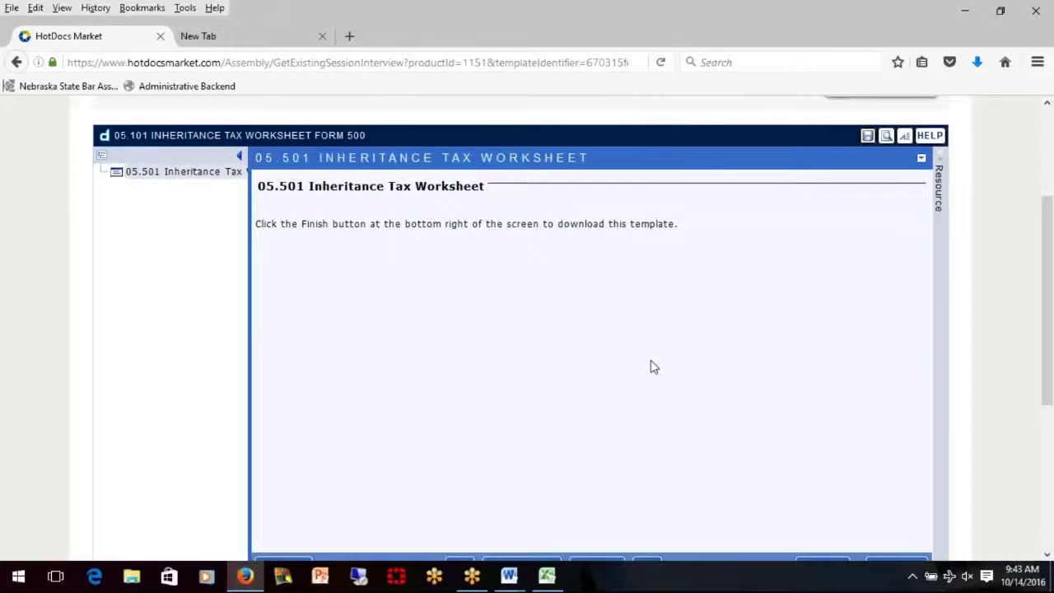
pyautogui.scroll(4, 565, 266)
pyautogui.click(146, 219)
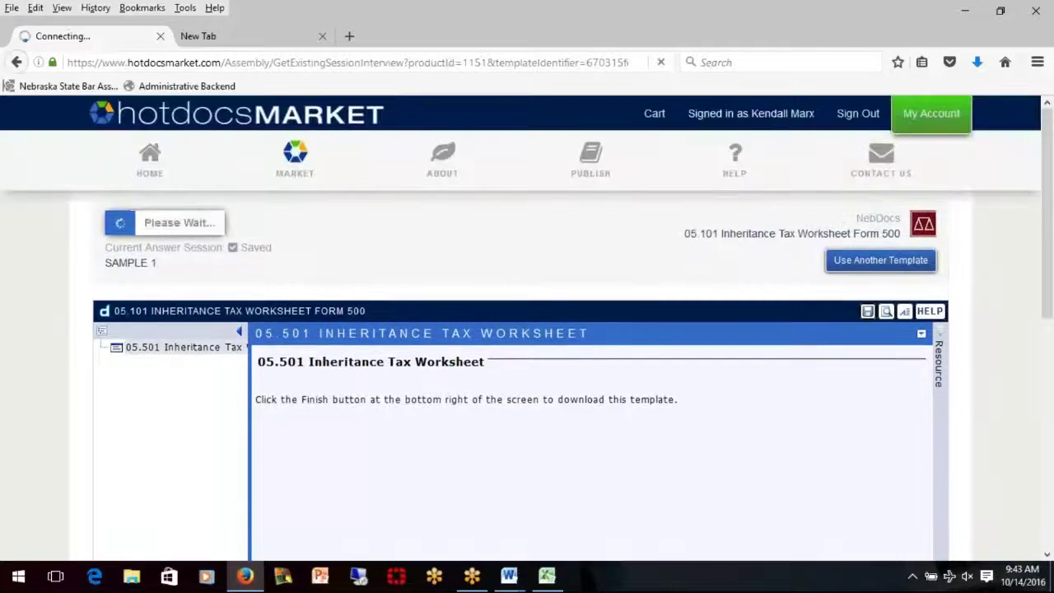